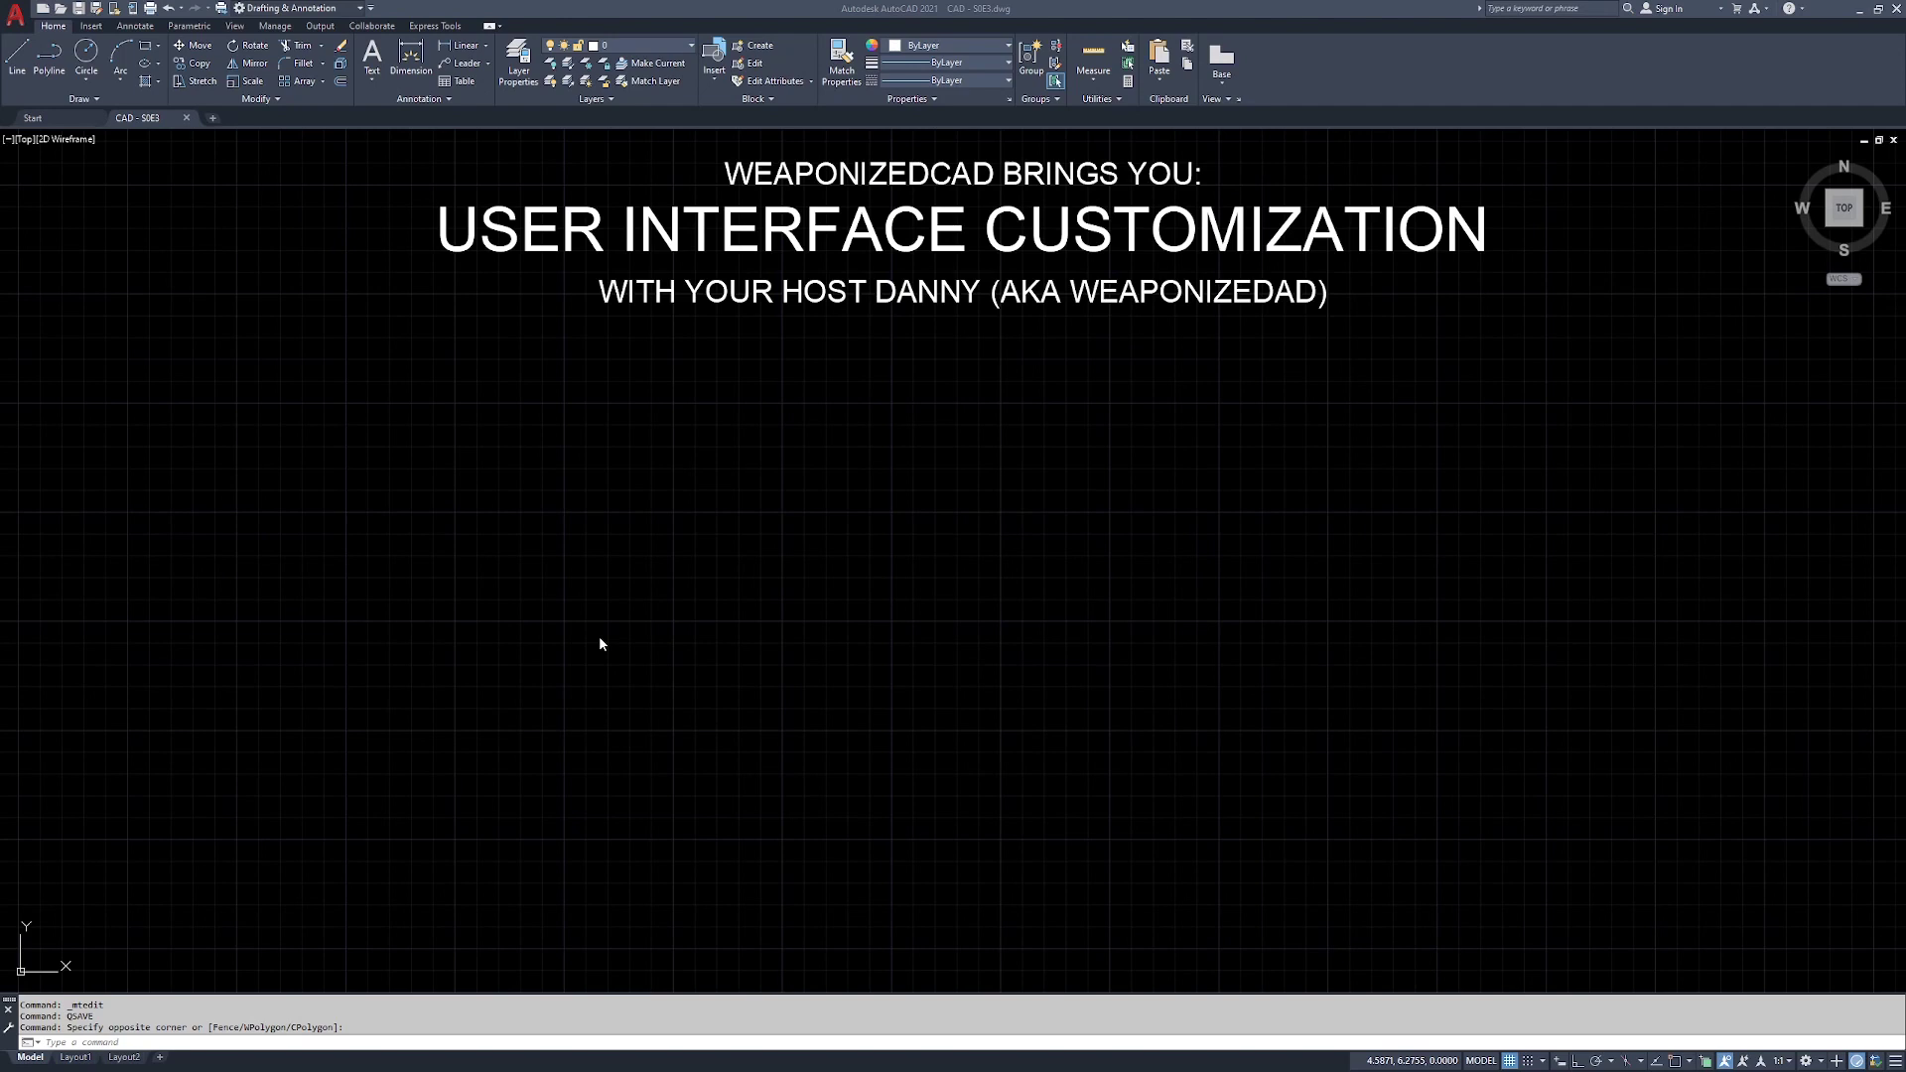
- Open the Customize User Interface editor with the CUI command
{"action": "left_click", "coordinate": [599, 643]}
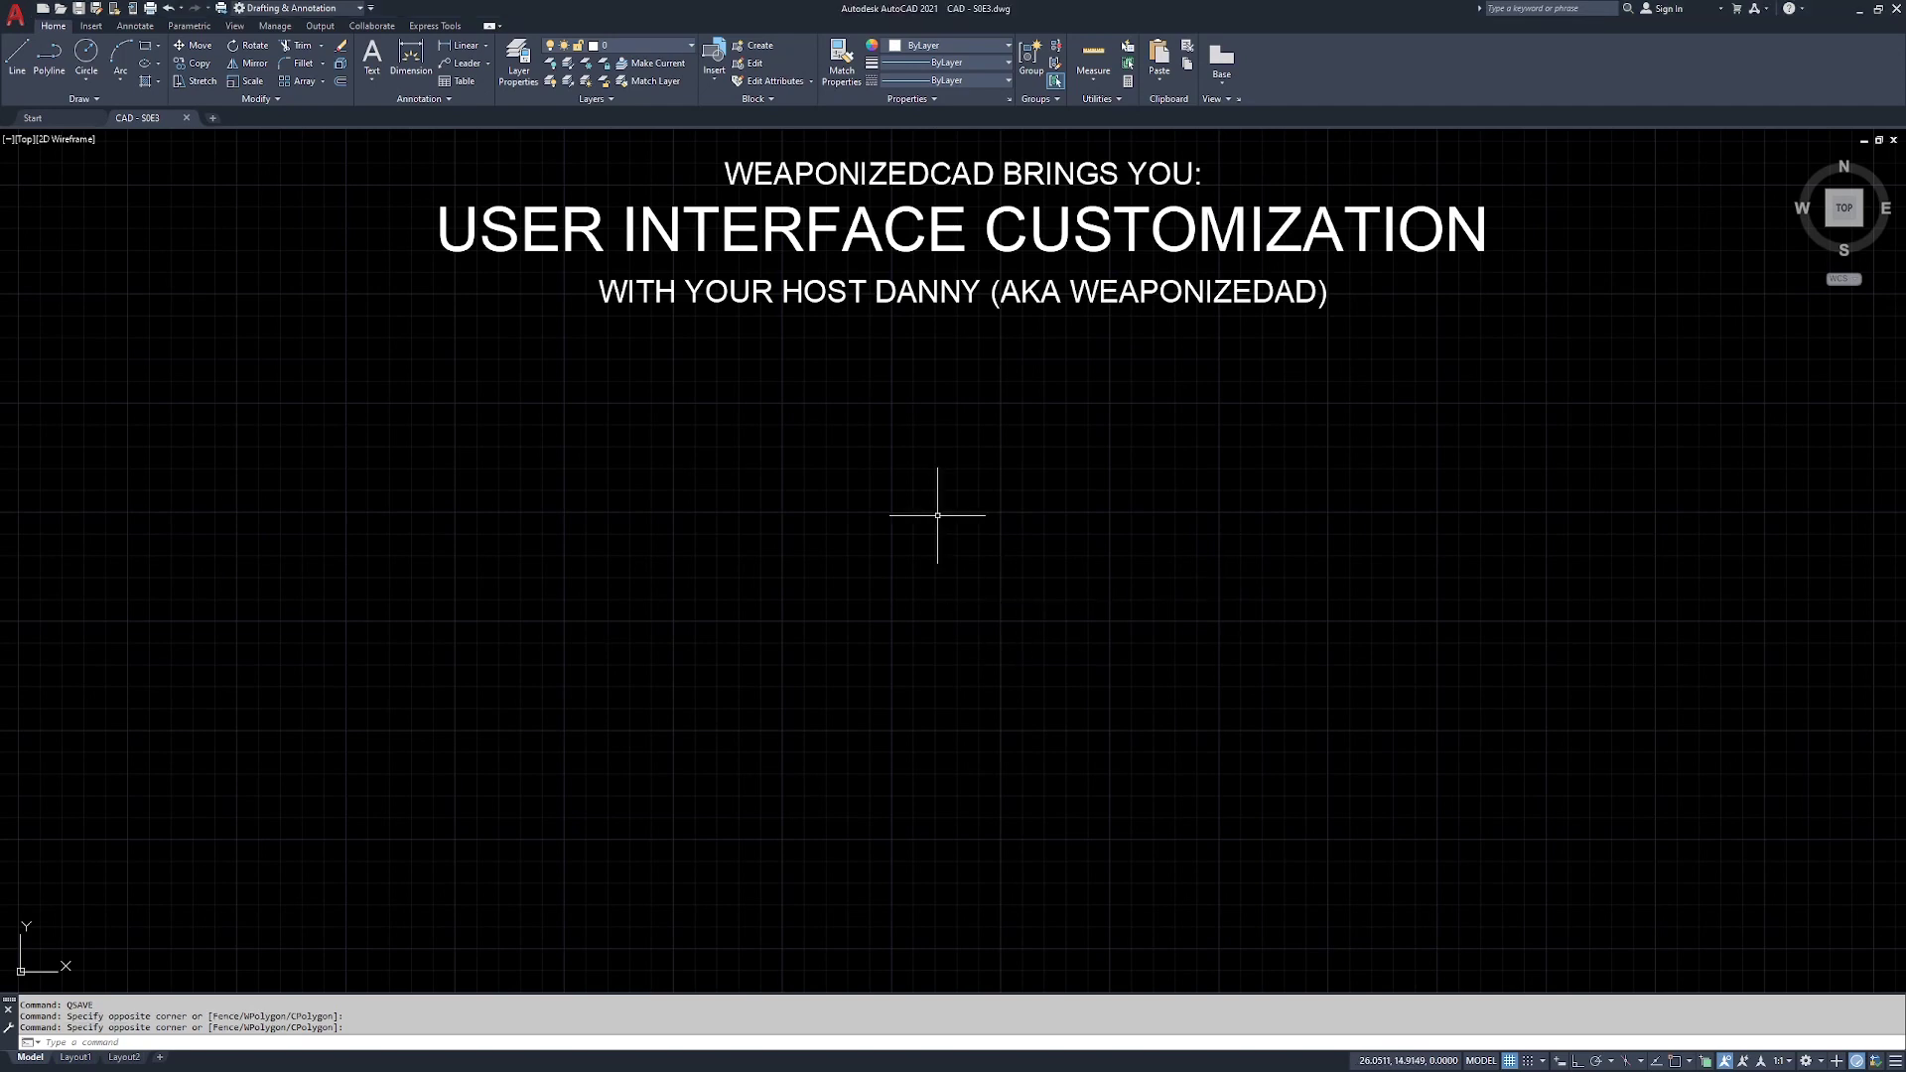
{"action": "type", "text": "CUI"}
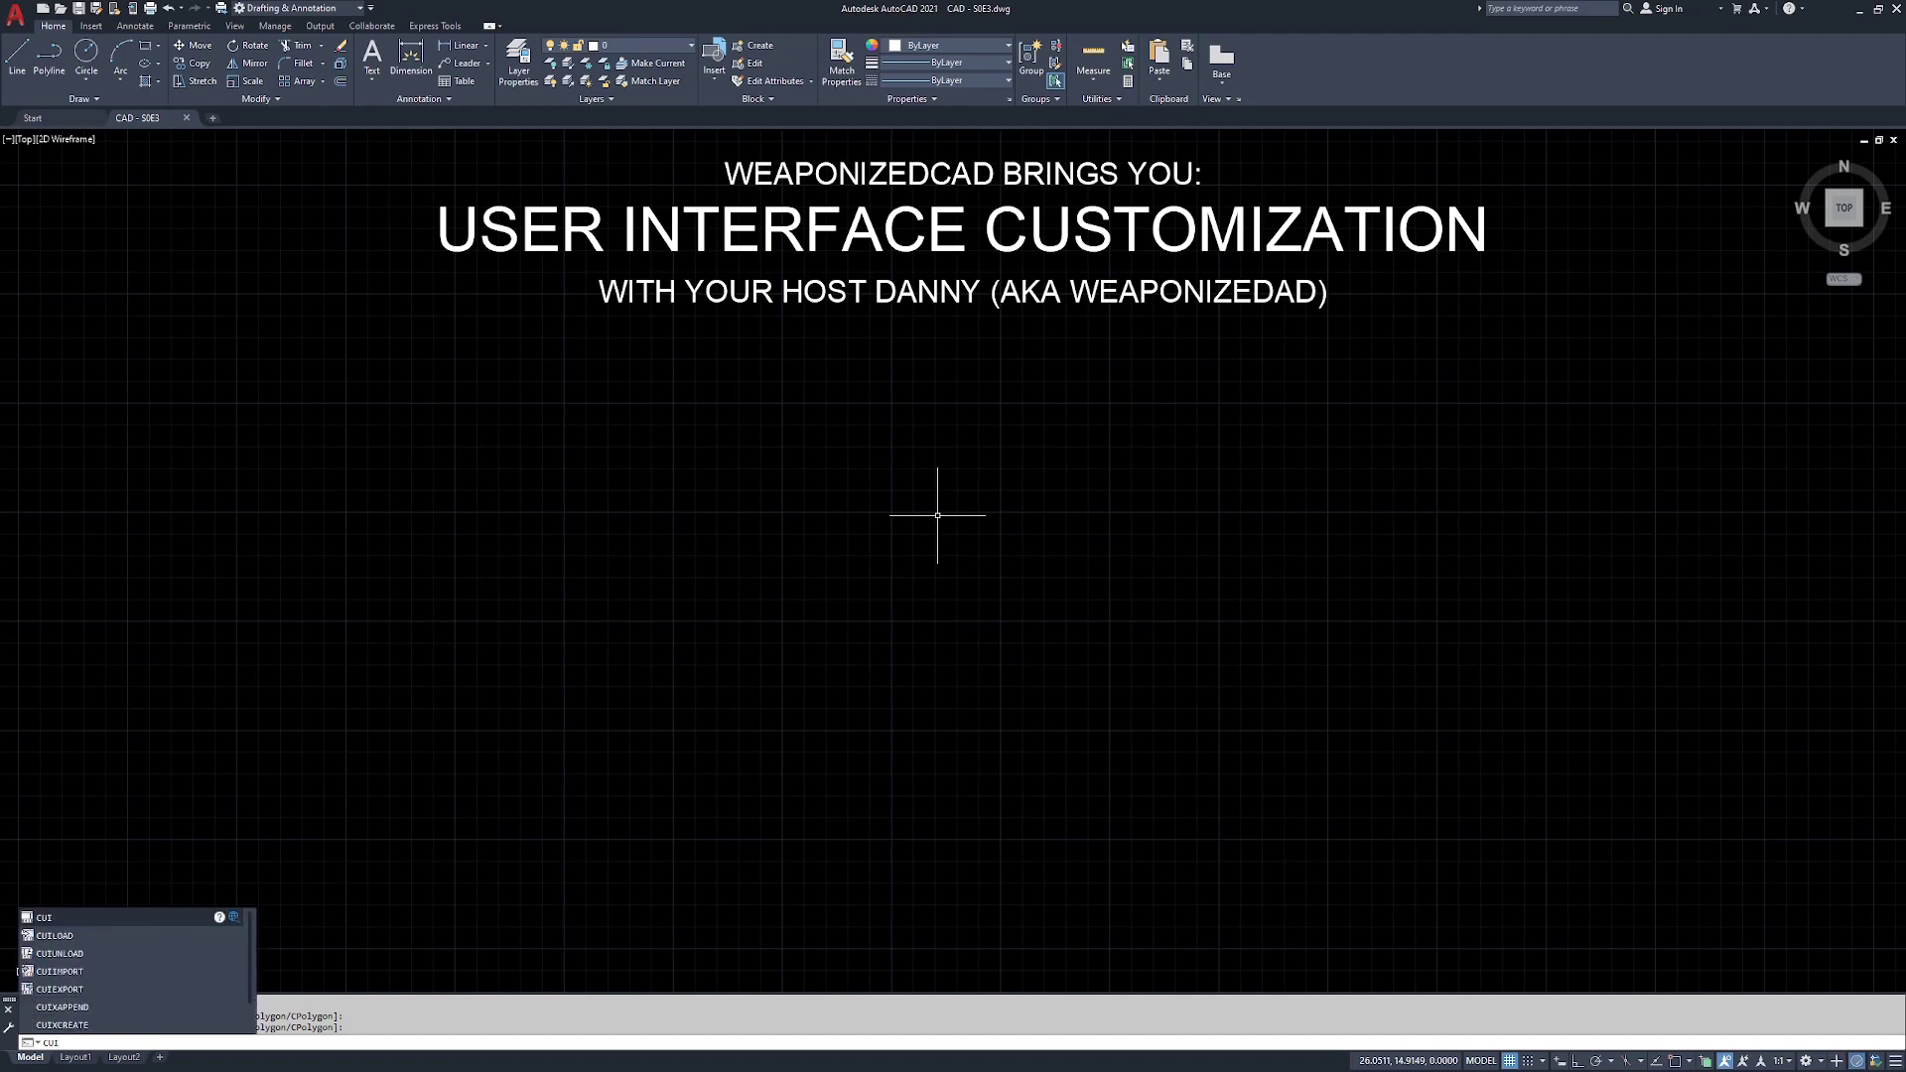
{"action": "key", "text": "Return"}
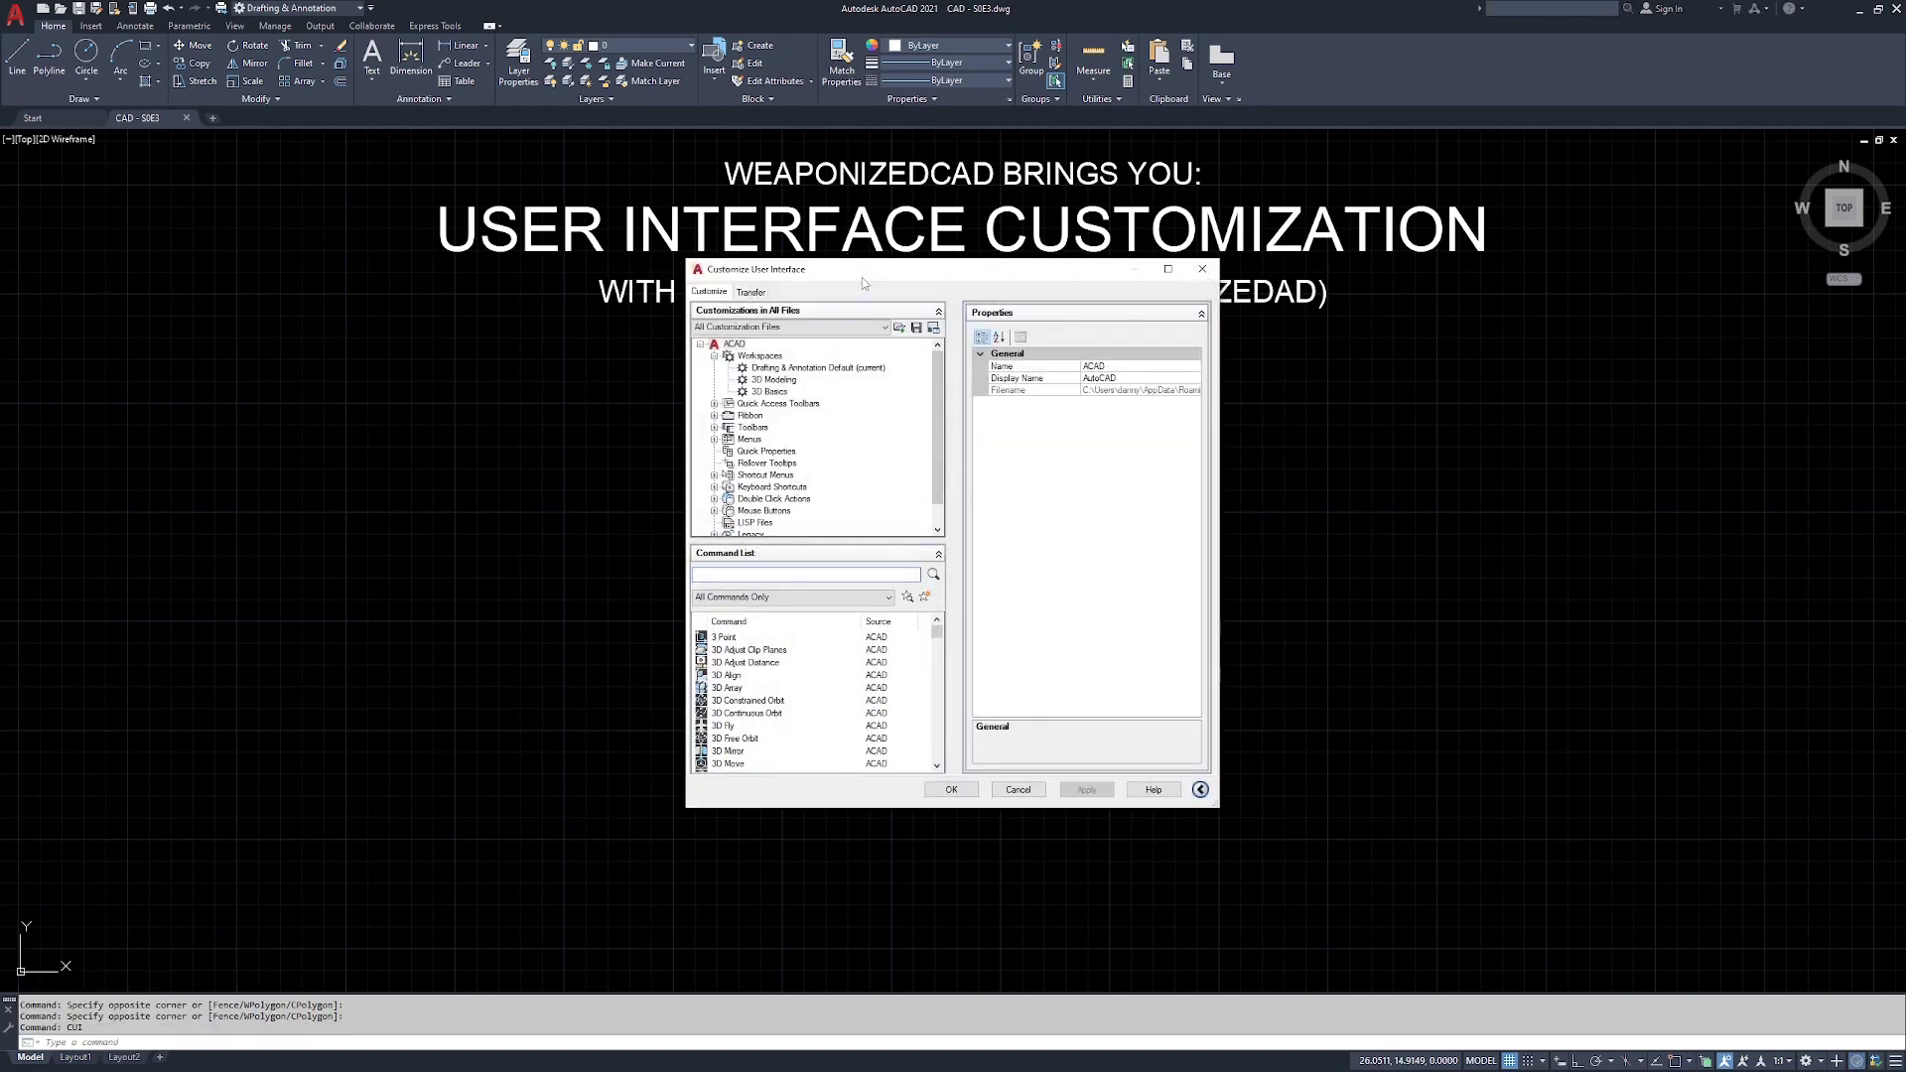
- Move and enlarge the CUI editor, collapse it, then expand it back to full size
{"action": "left_click_drag", "start_coordinate": [871, 281], "coordinate": [713, 282]}
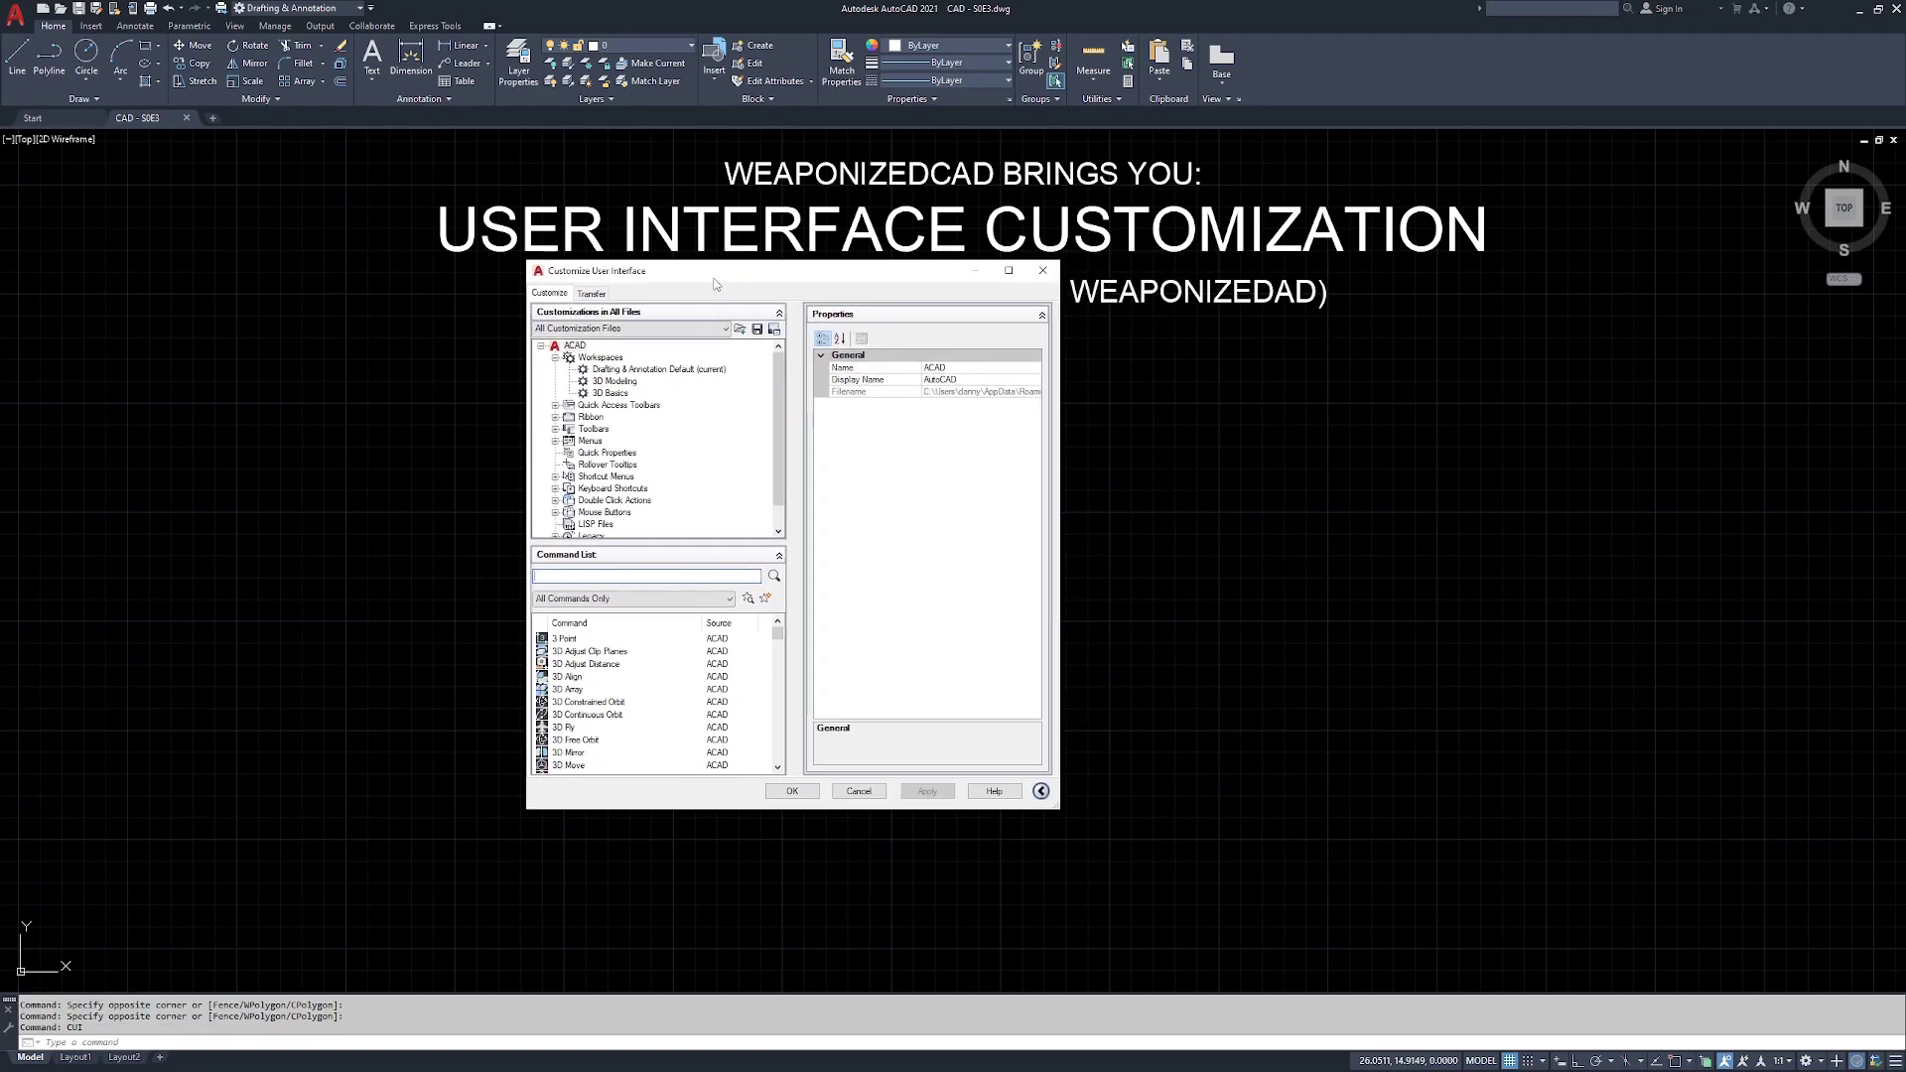
{"action": "left_click_drag", "start_coordinate": [1080, 827], "coordinate": [1312, 930]}
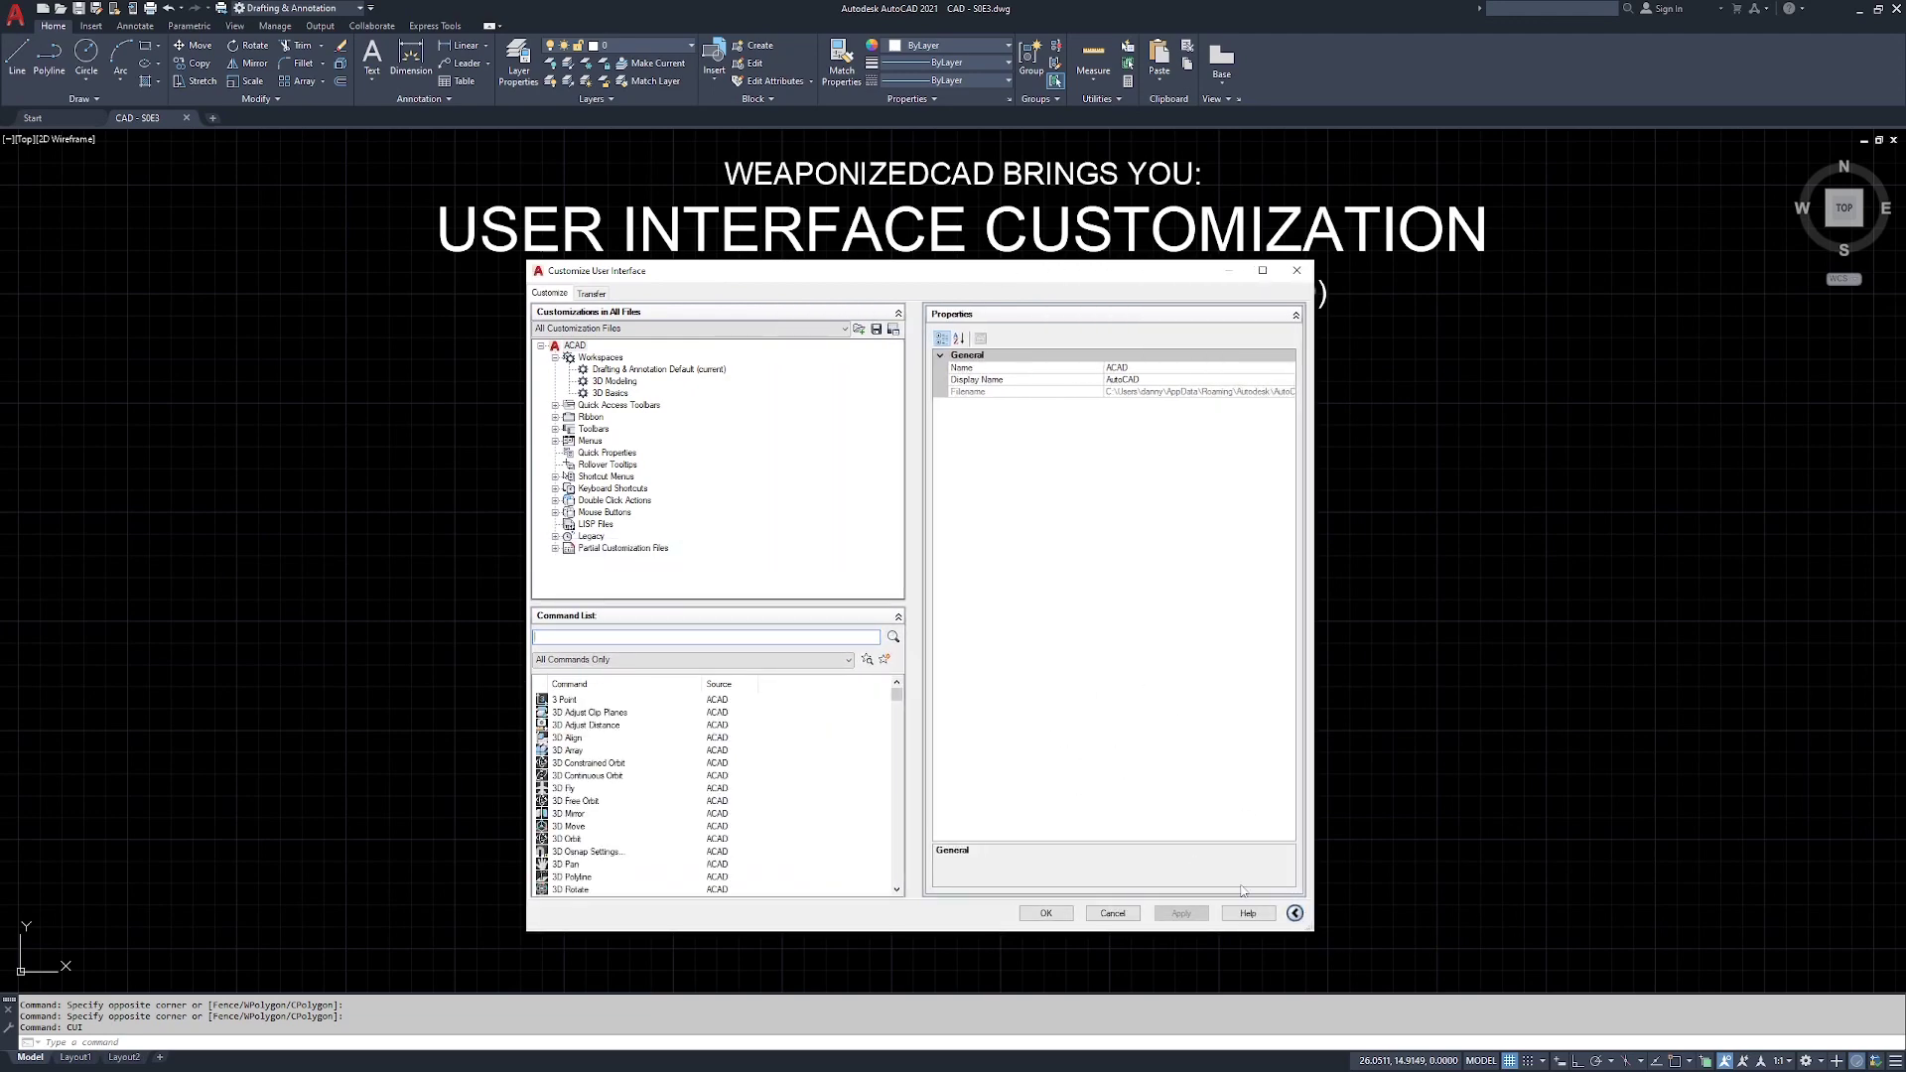
{"action": "left_click", "coordinate": [1294, 913]}
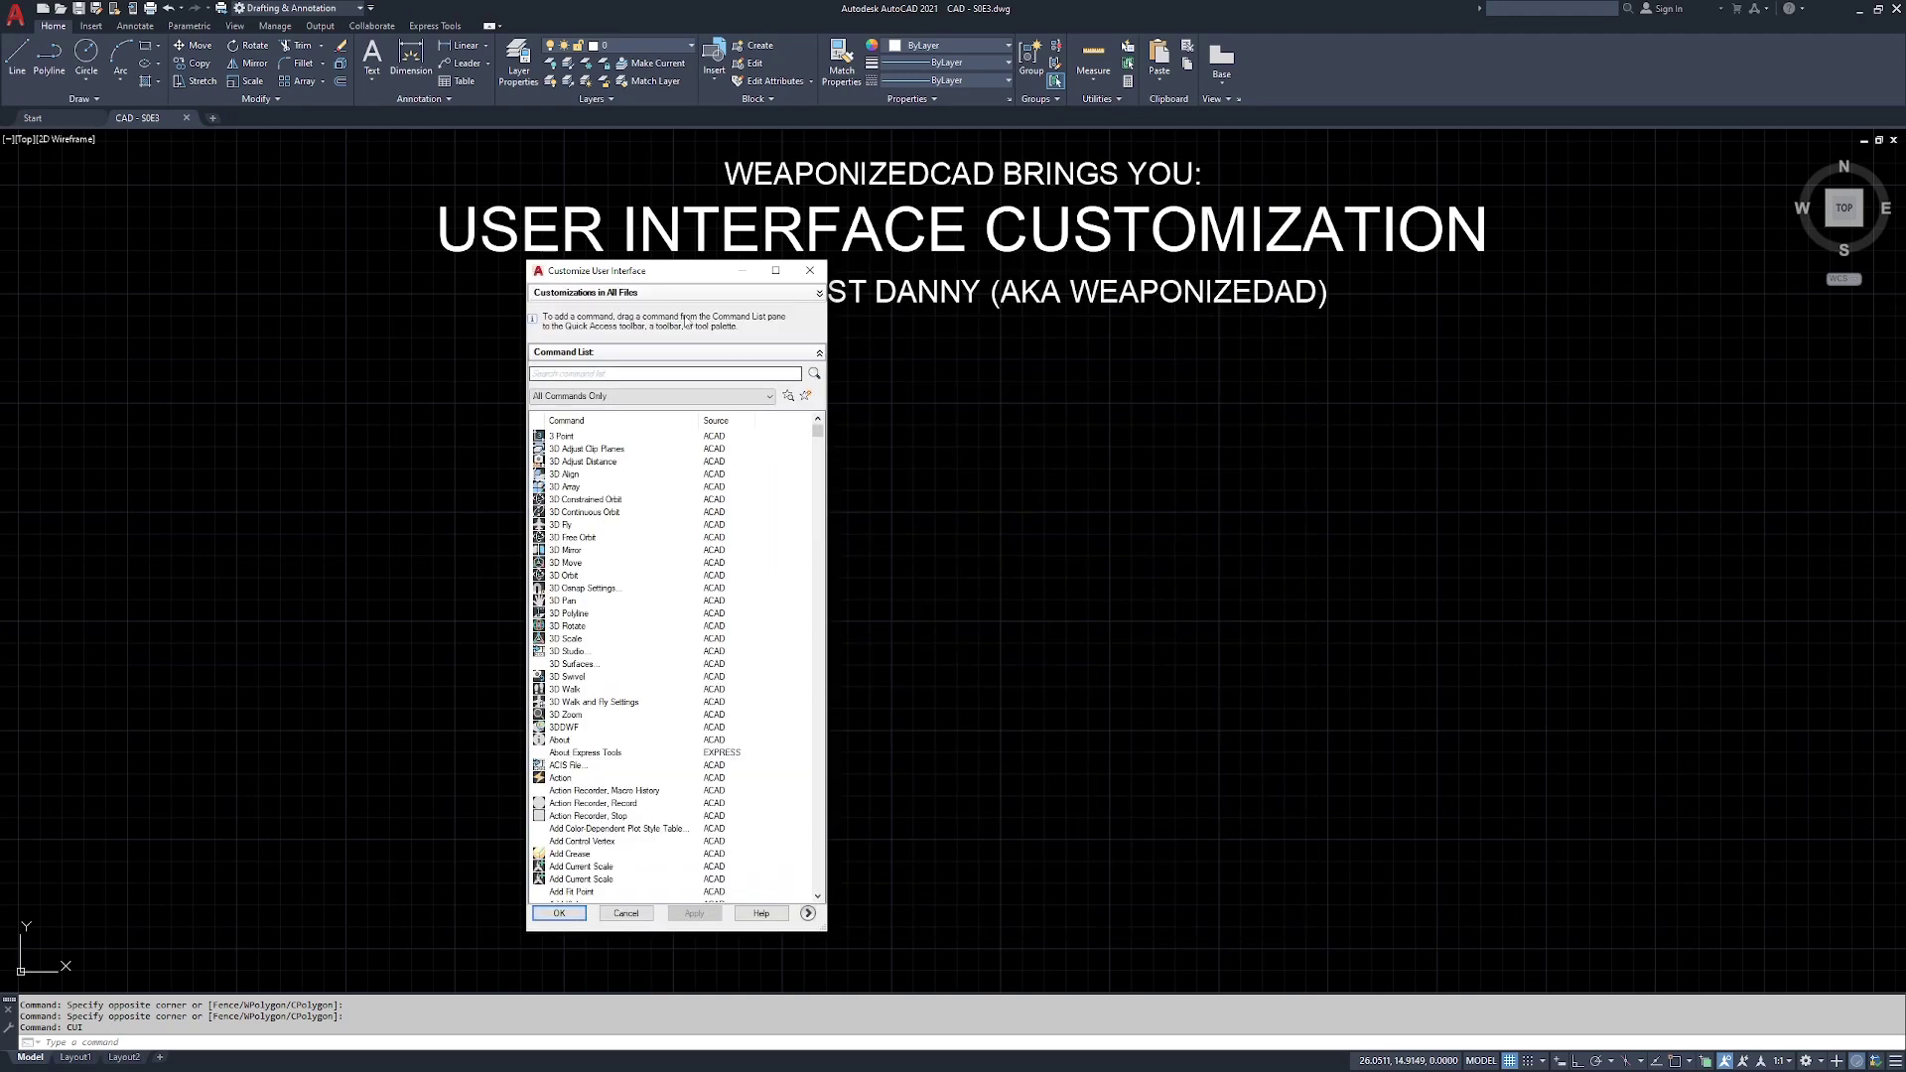
{"action": "left_click_drag", "start_coordinate": [656, 277], "coordinate": [918, 242]}
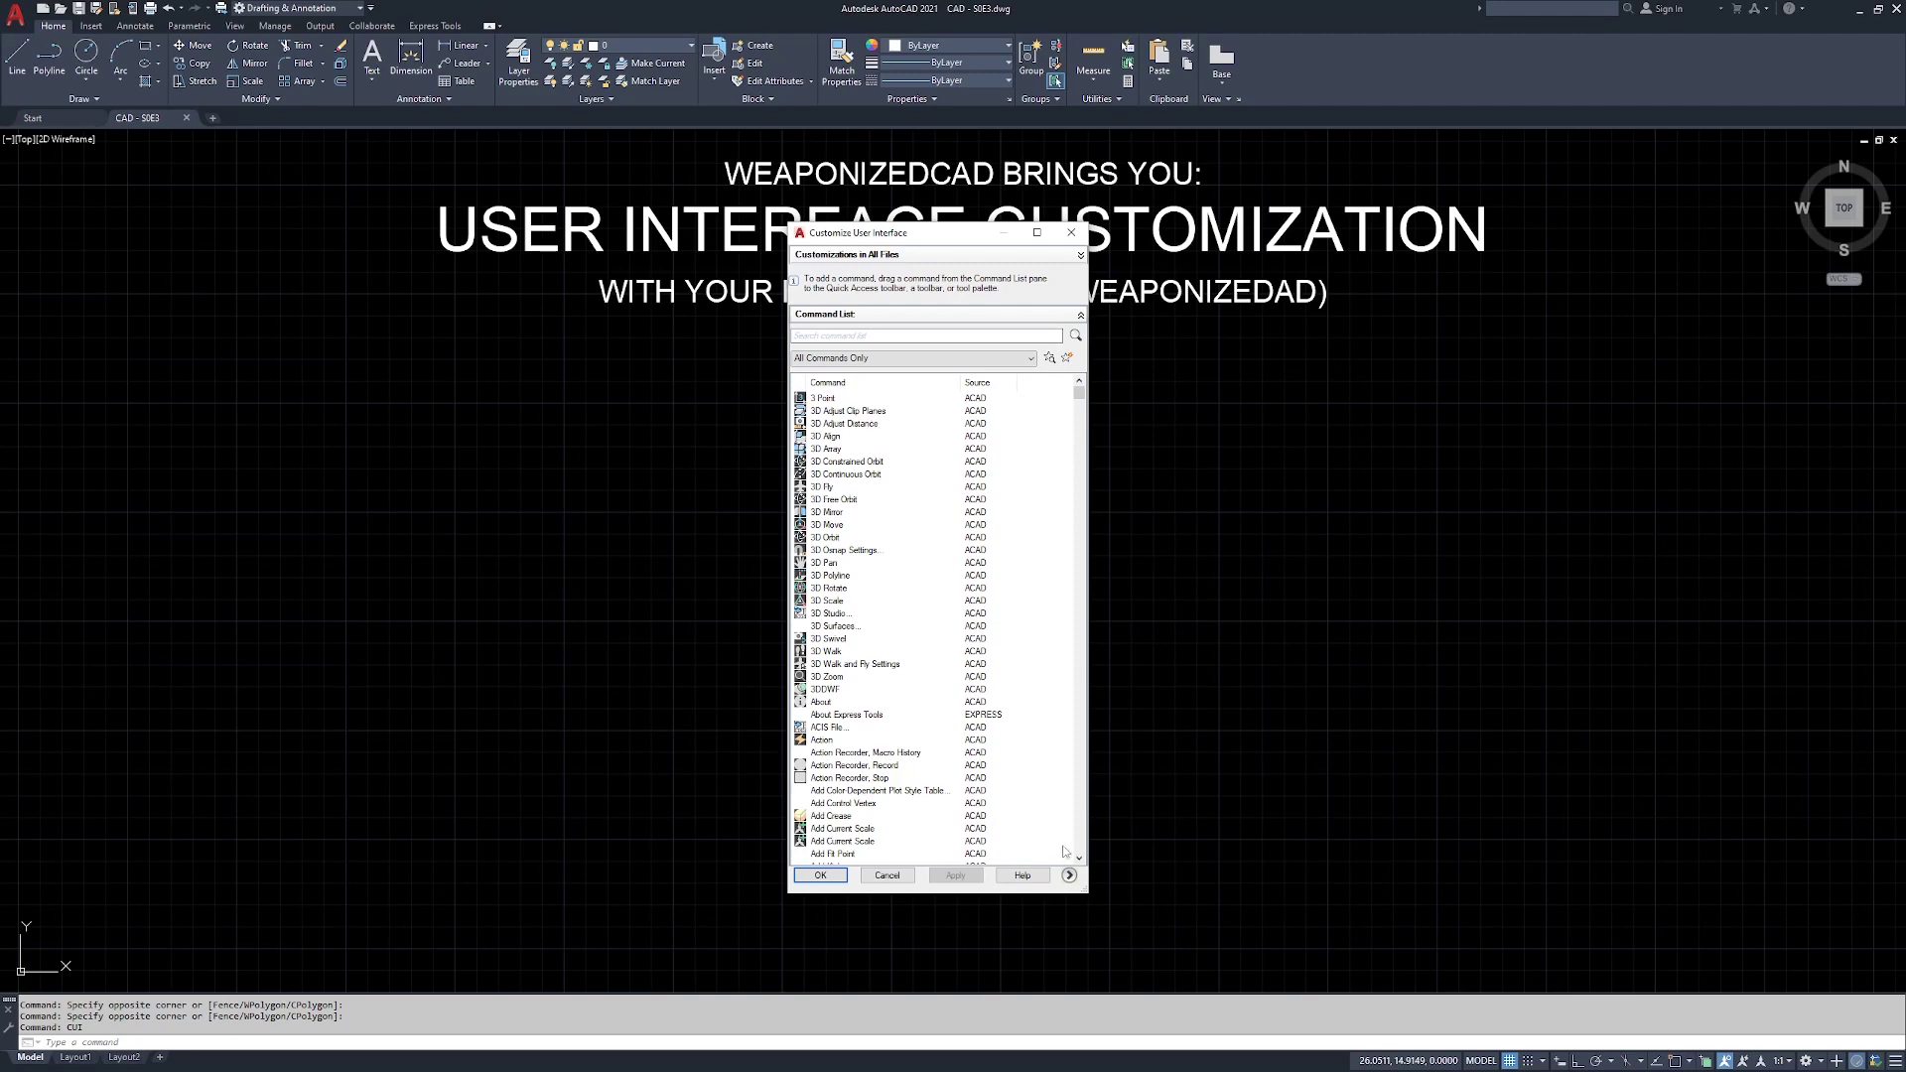
{"action": "left_click", "coordinate": [1069, 875]}
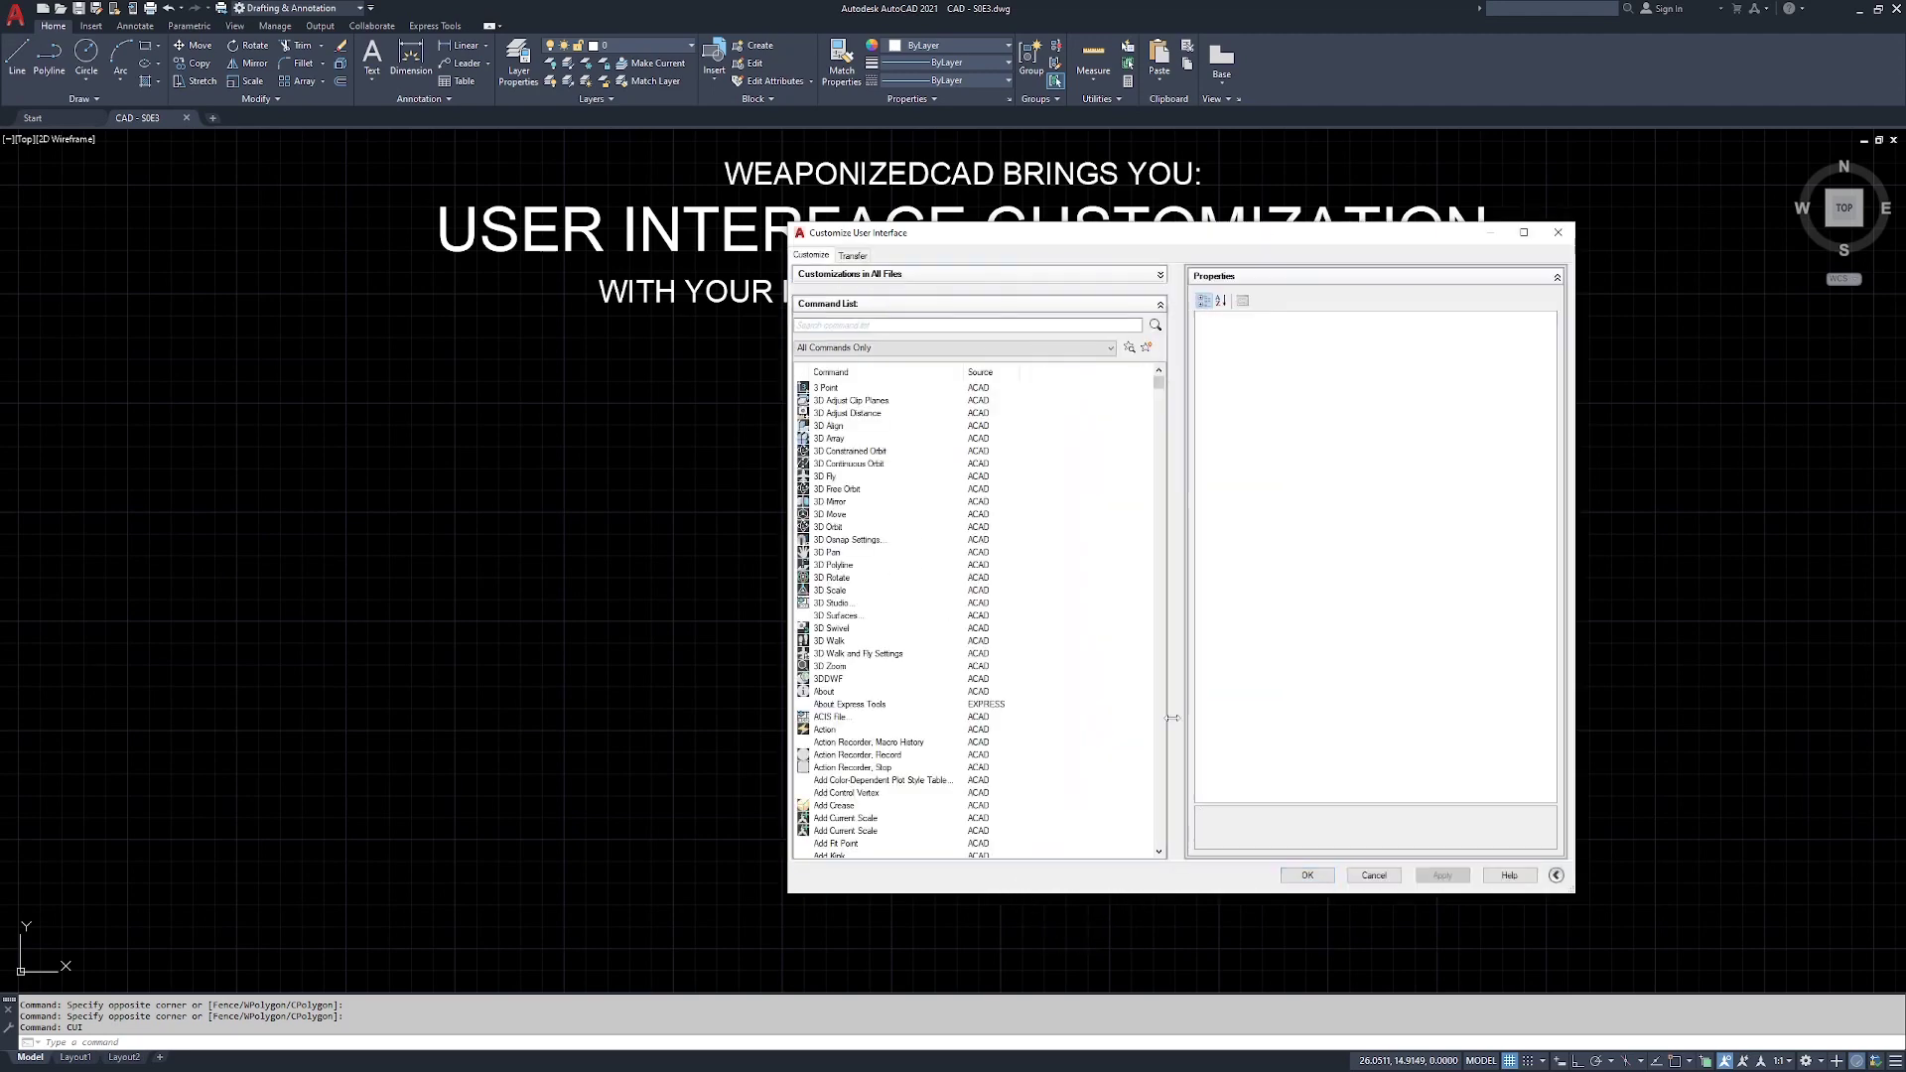
{"action": "left_click_drag", "start_coordinate": [1258, 241], "coordinate": [990, 245]}
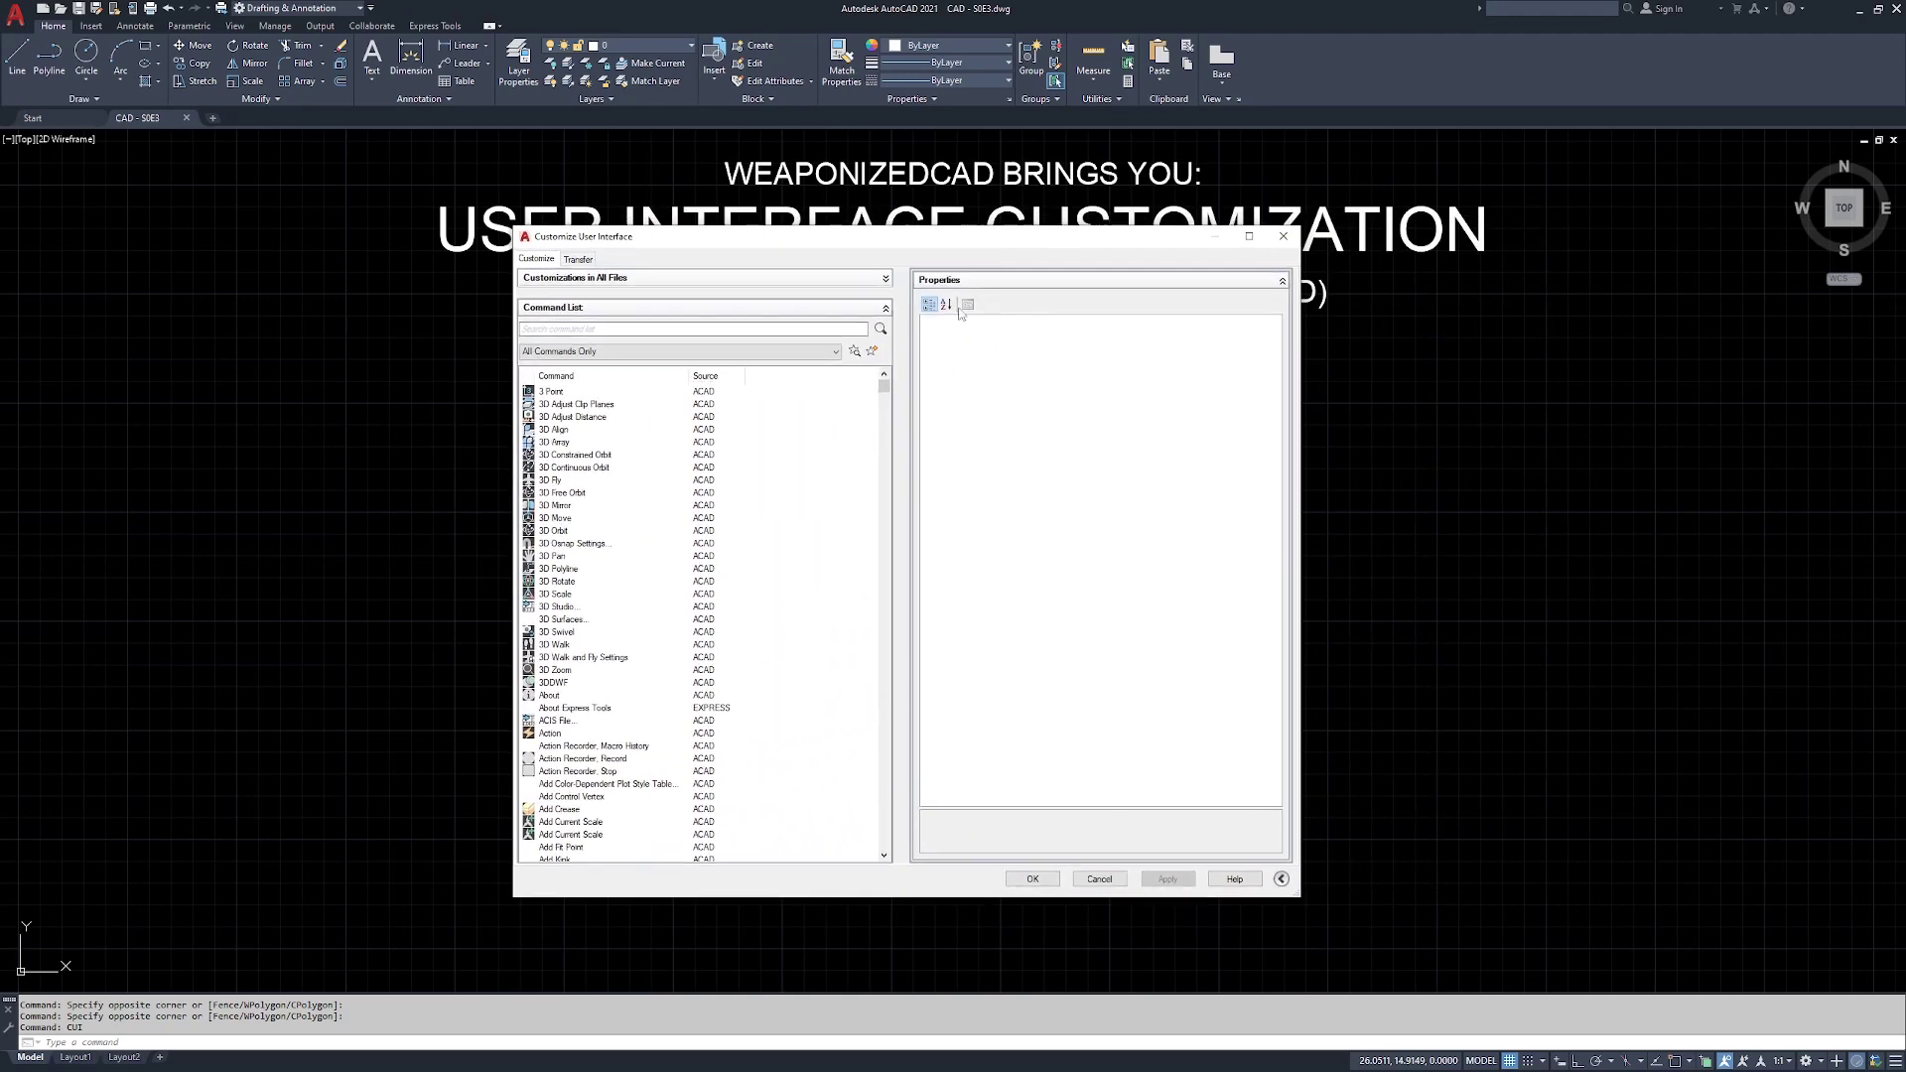
- Re-expand the customizations tree and select the ACAD root node to show its properties
{"action": "left_click", "coordinate": [887, 282]}
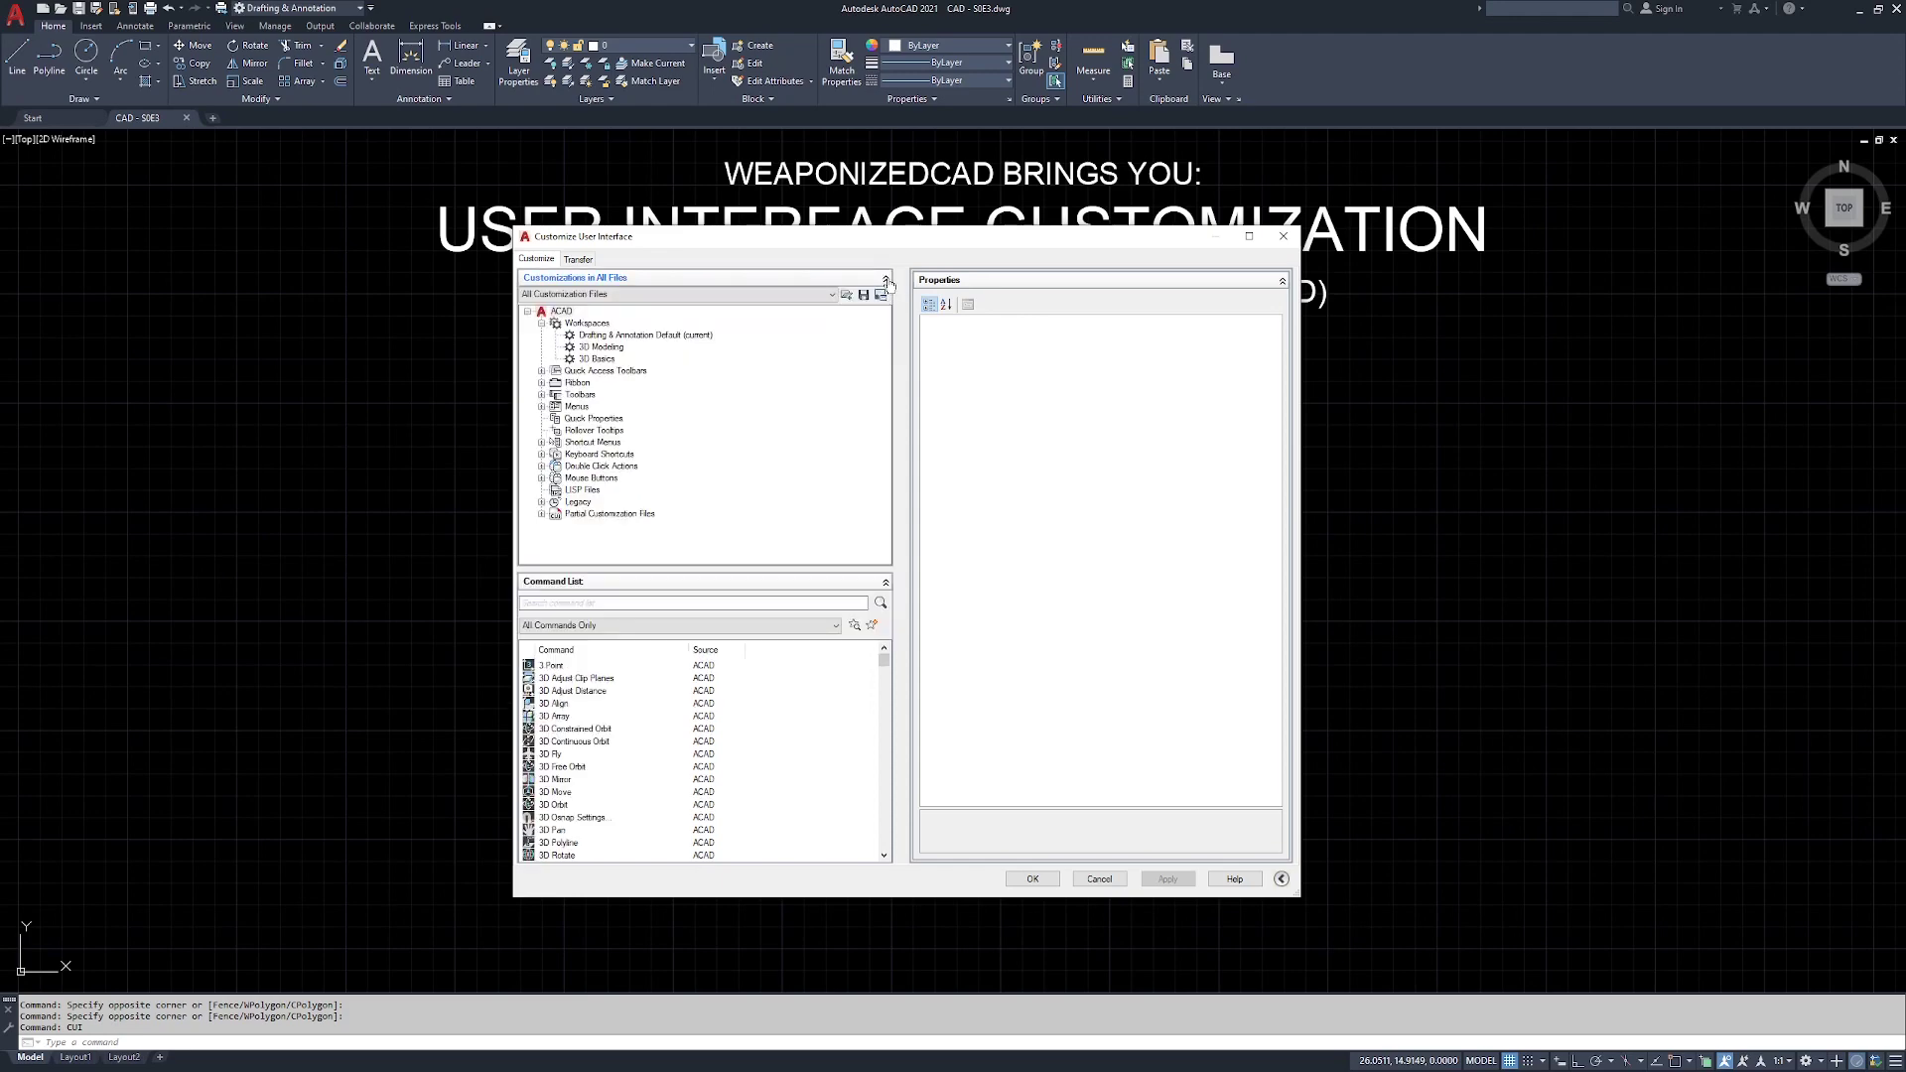
{"action": "left_click", "coordinate": [886, 282]}
{"action": "left_click", "coordinate": [887, 282]}
{"action": "left_click", "coordinate": [562, 312]}
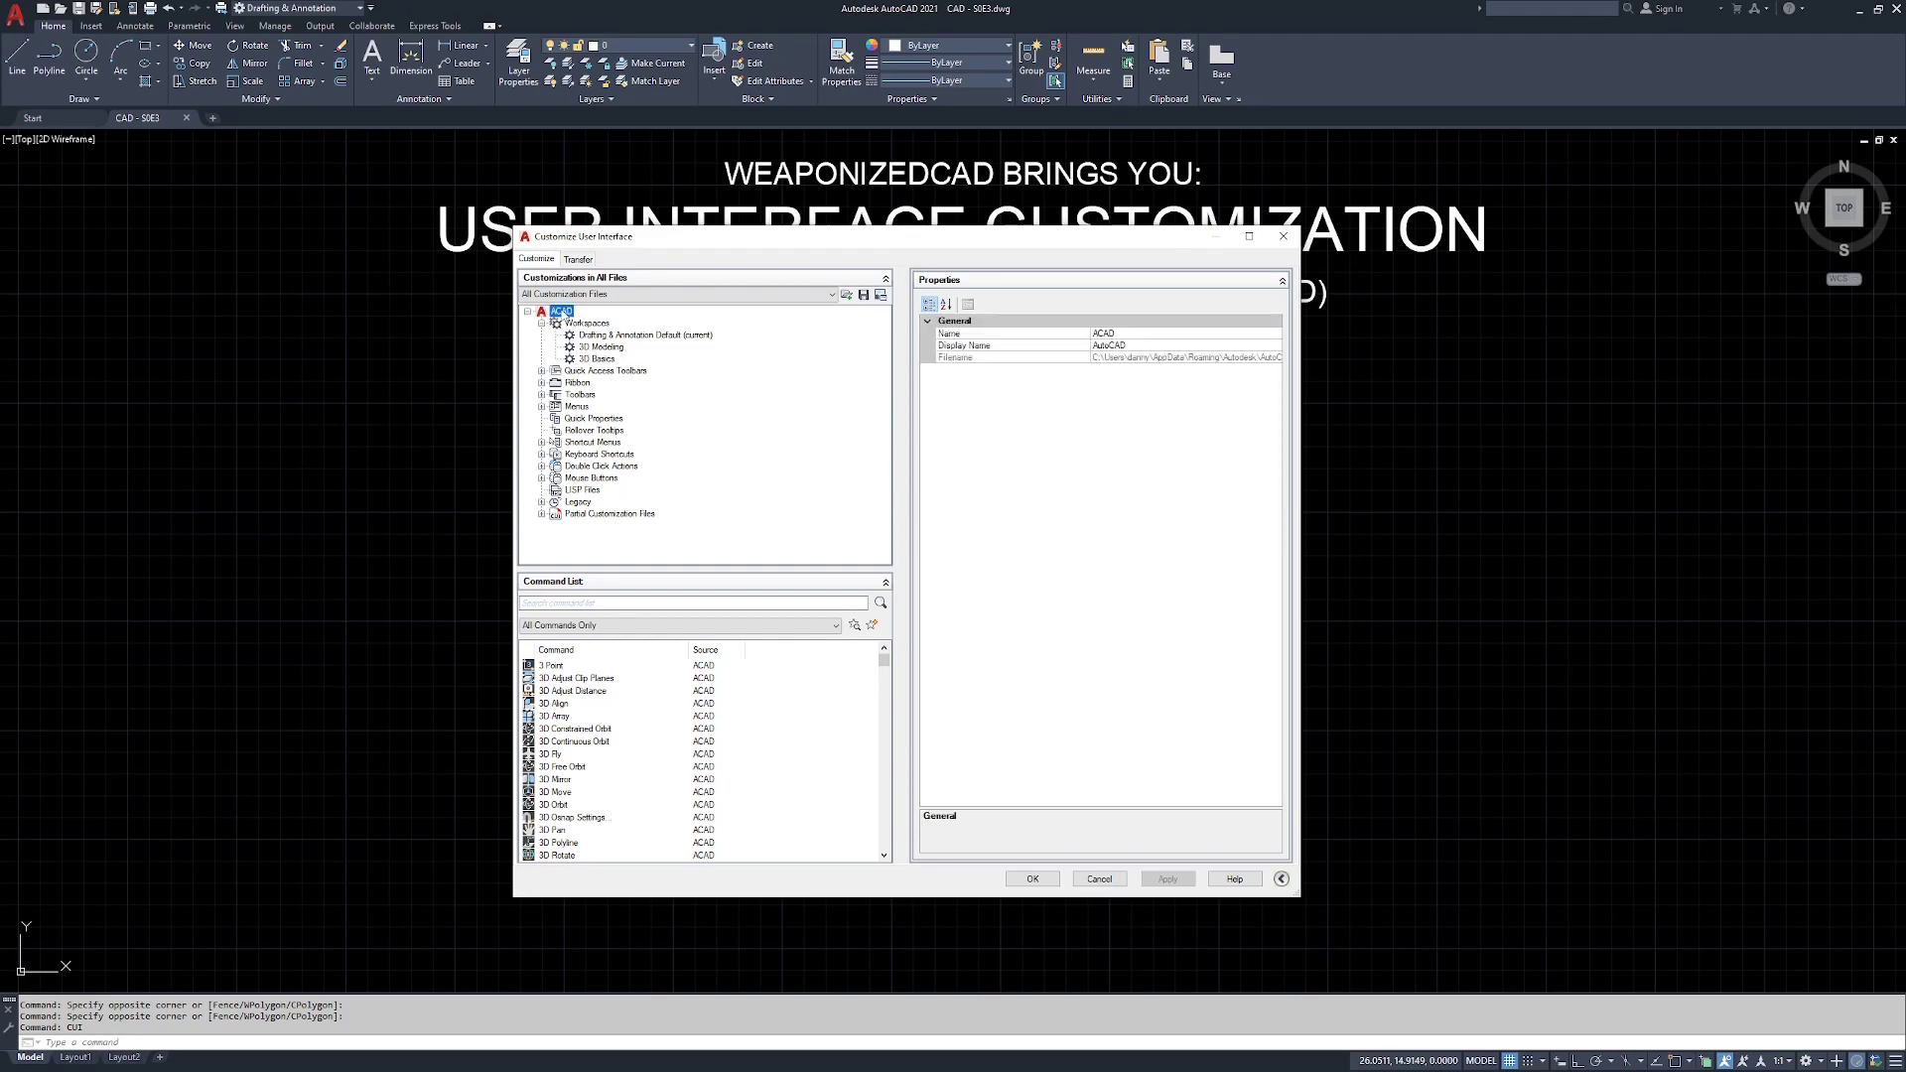
- Set Drafting & Annotation Default as the current workspace and begin editing its contents
{"action": "left_click", "coordinate": [663, 336]}
{"action": "right_click", "coordinate": [648, 337]}
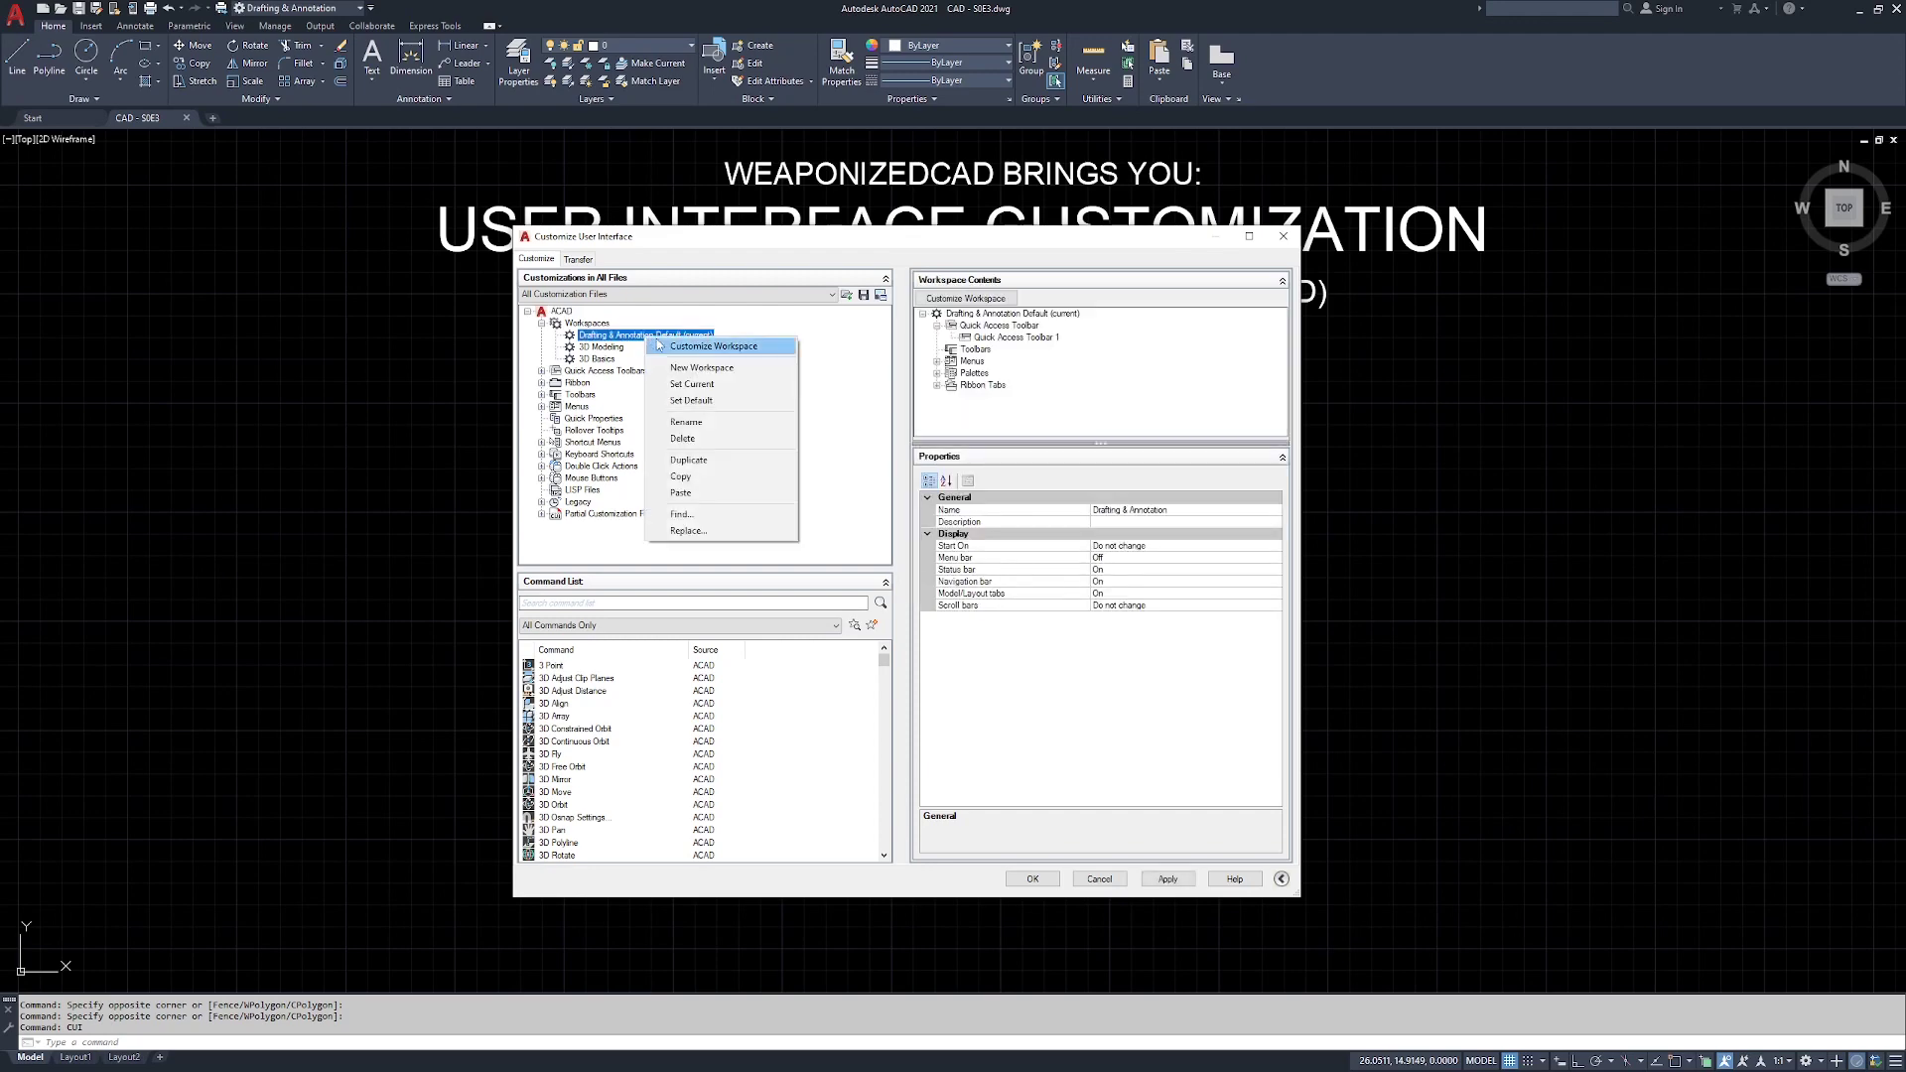
{"action": "left_click", "coordinate": [701, 387]}
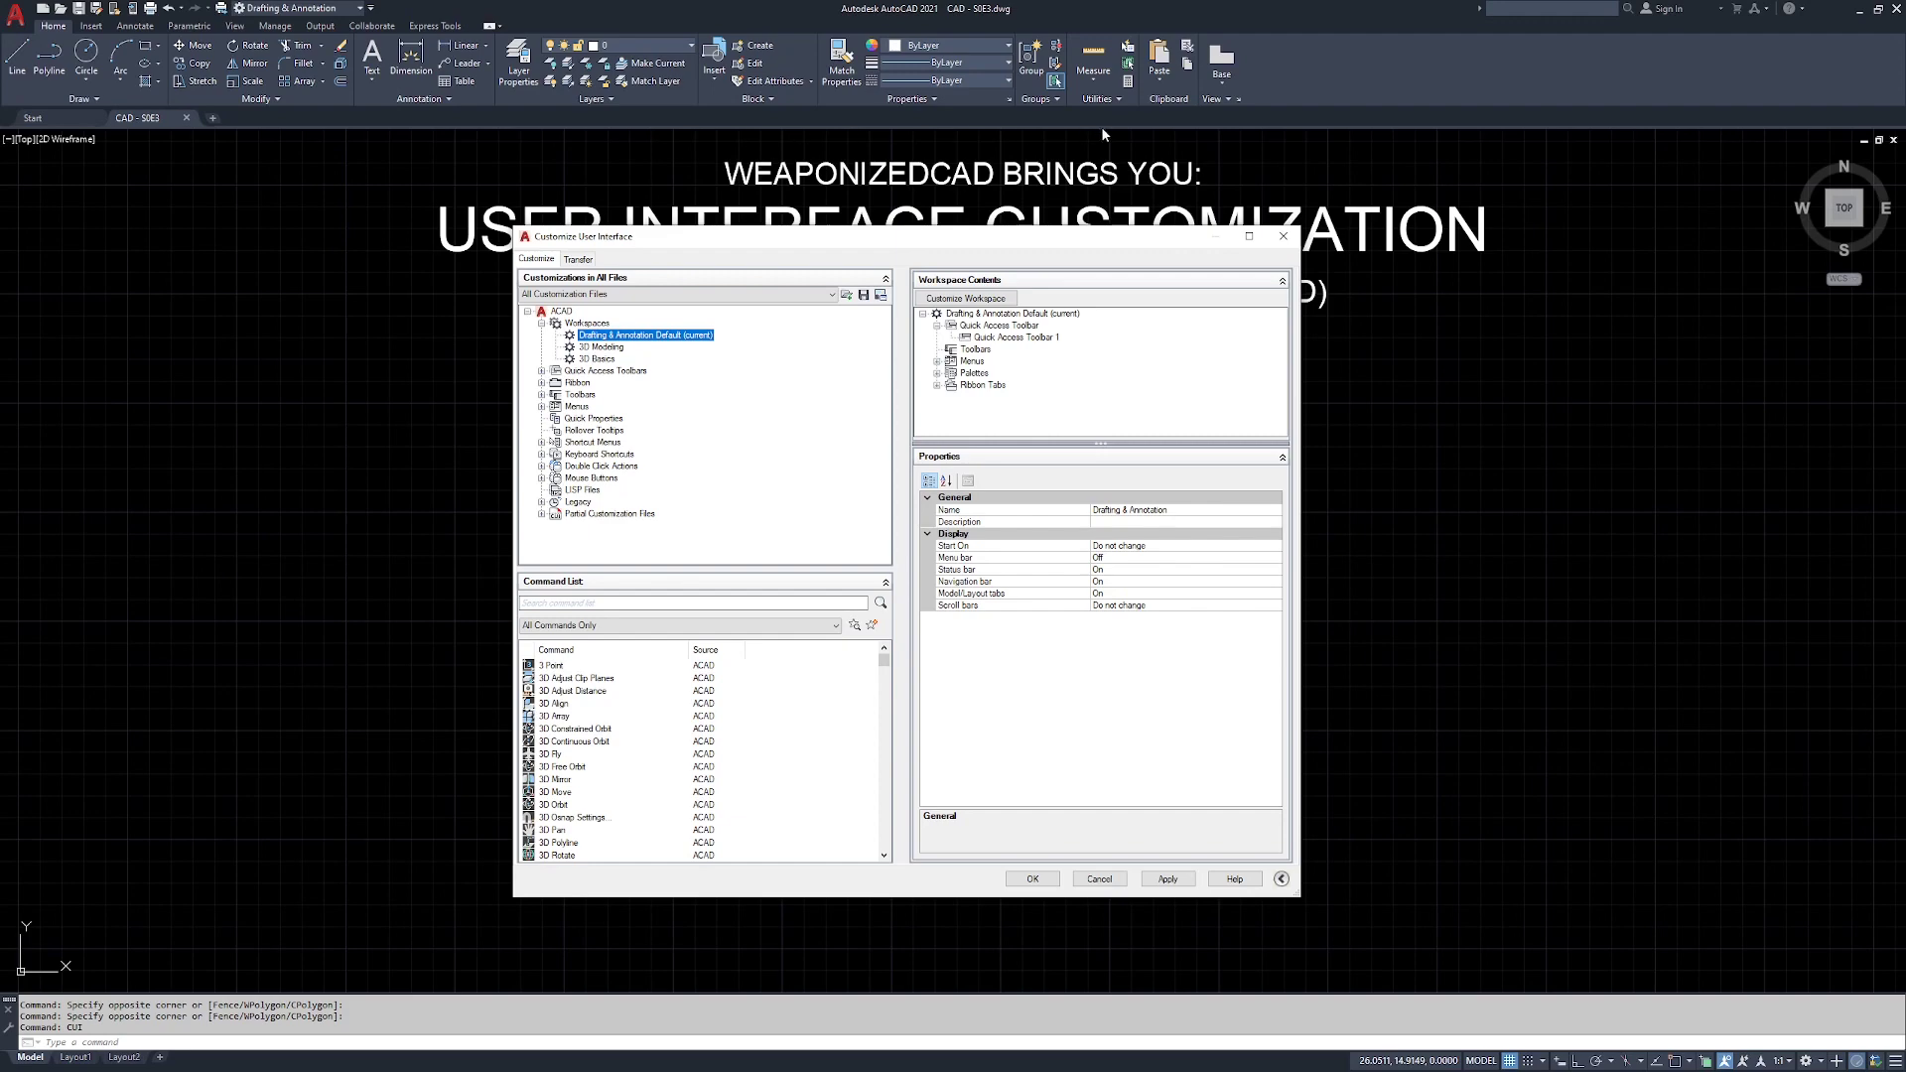
{"action": "left_click", "coordinate": [974, 298]}
- Enter Customize Workspace mode so the tree lists Smooth Mesh, Dimension, Draw and Layers toolbars
{"action": "left_click", "coordinate": [967, 300]}
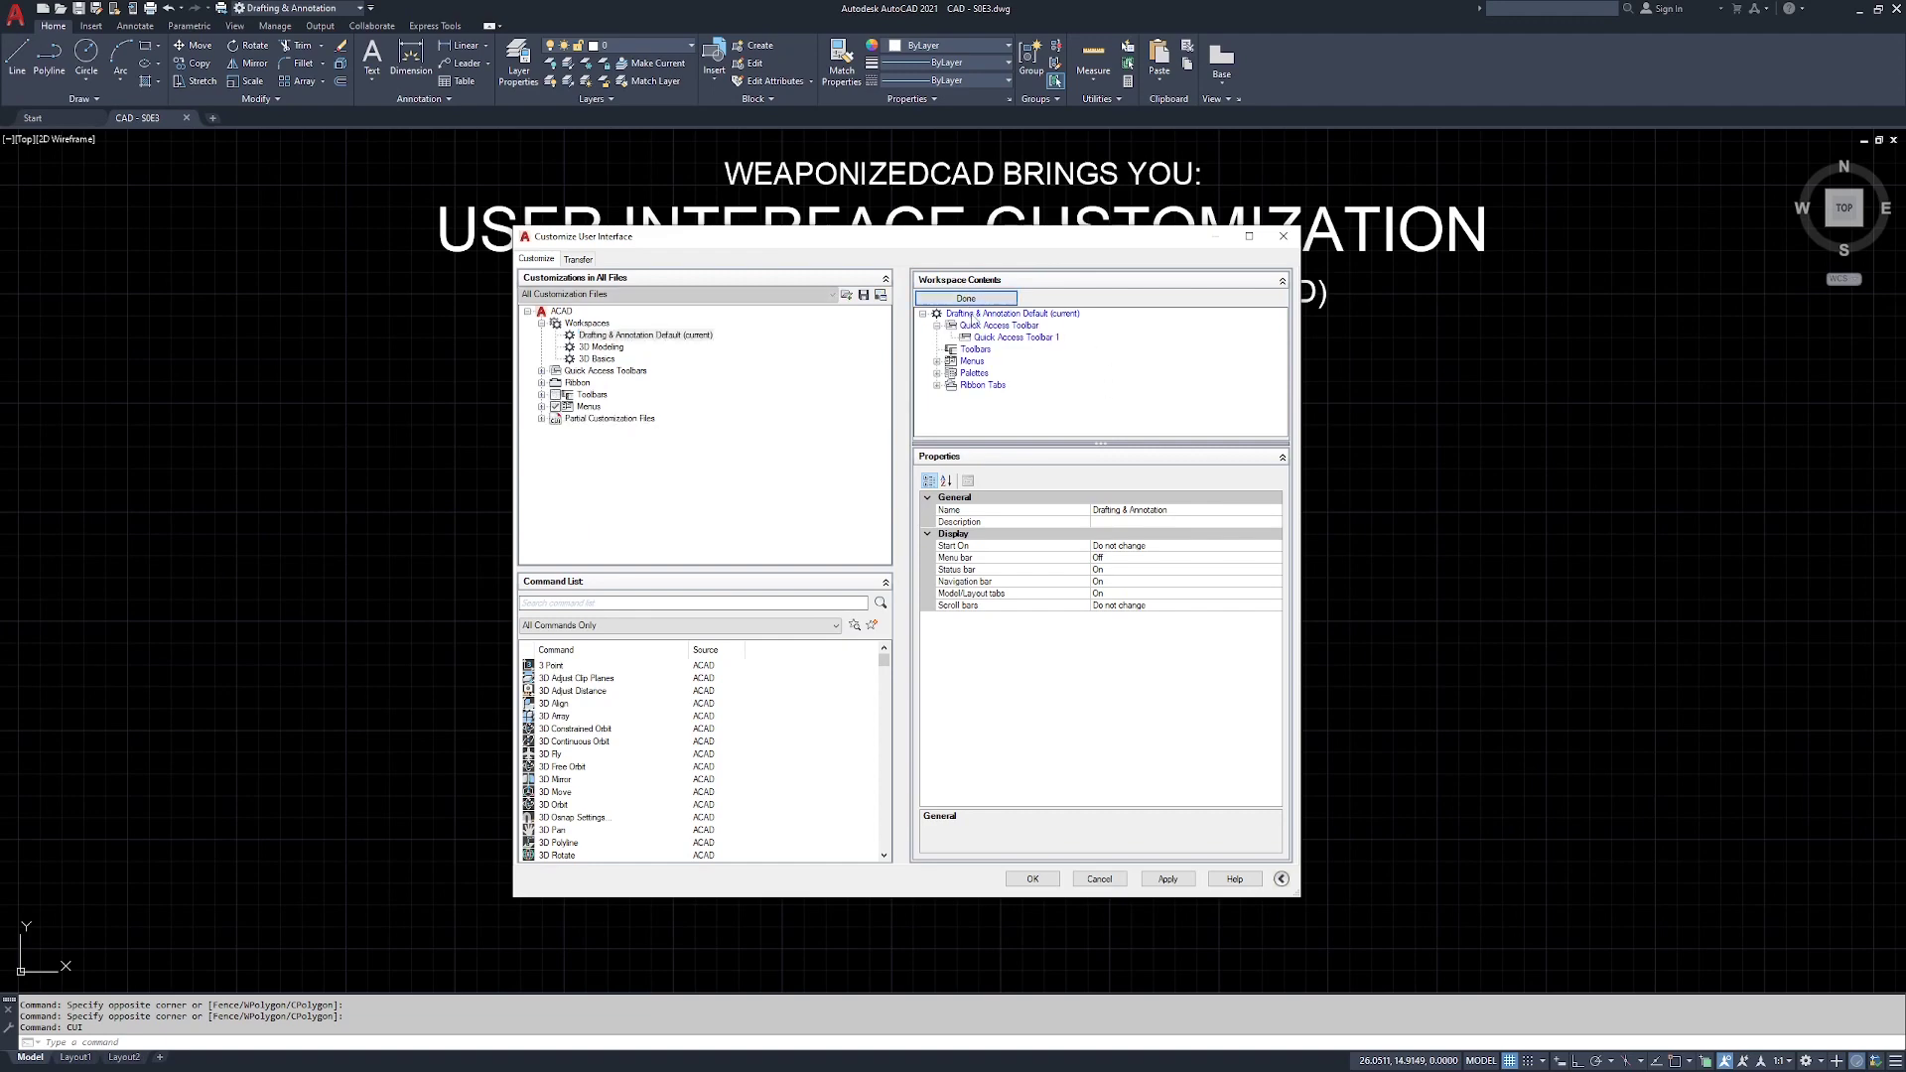
{"action": "left_click", "coordinate": [981, 344]}
{"action": "left_click", "coordinate": [59, 27]}
{"action": "left_click", "coordinate": [605, 86]}
- Expand and browse the Toolbars list, briefly showing the CUSTOM, MODELDOC and EXPRESS partial files
{"action": "left_click", "coordinate": [541, 400]}
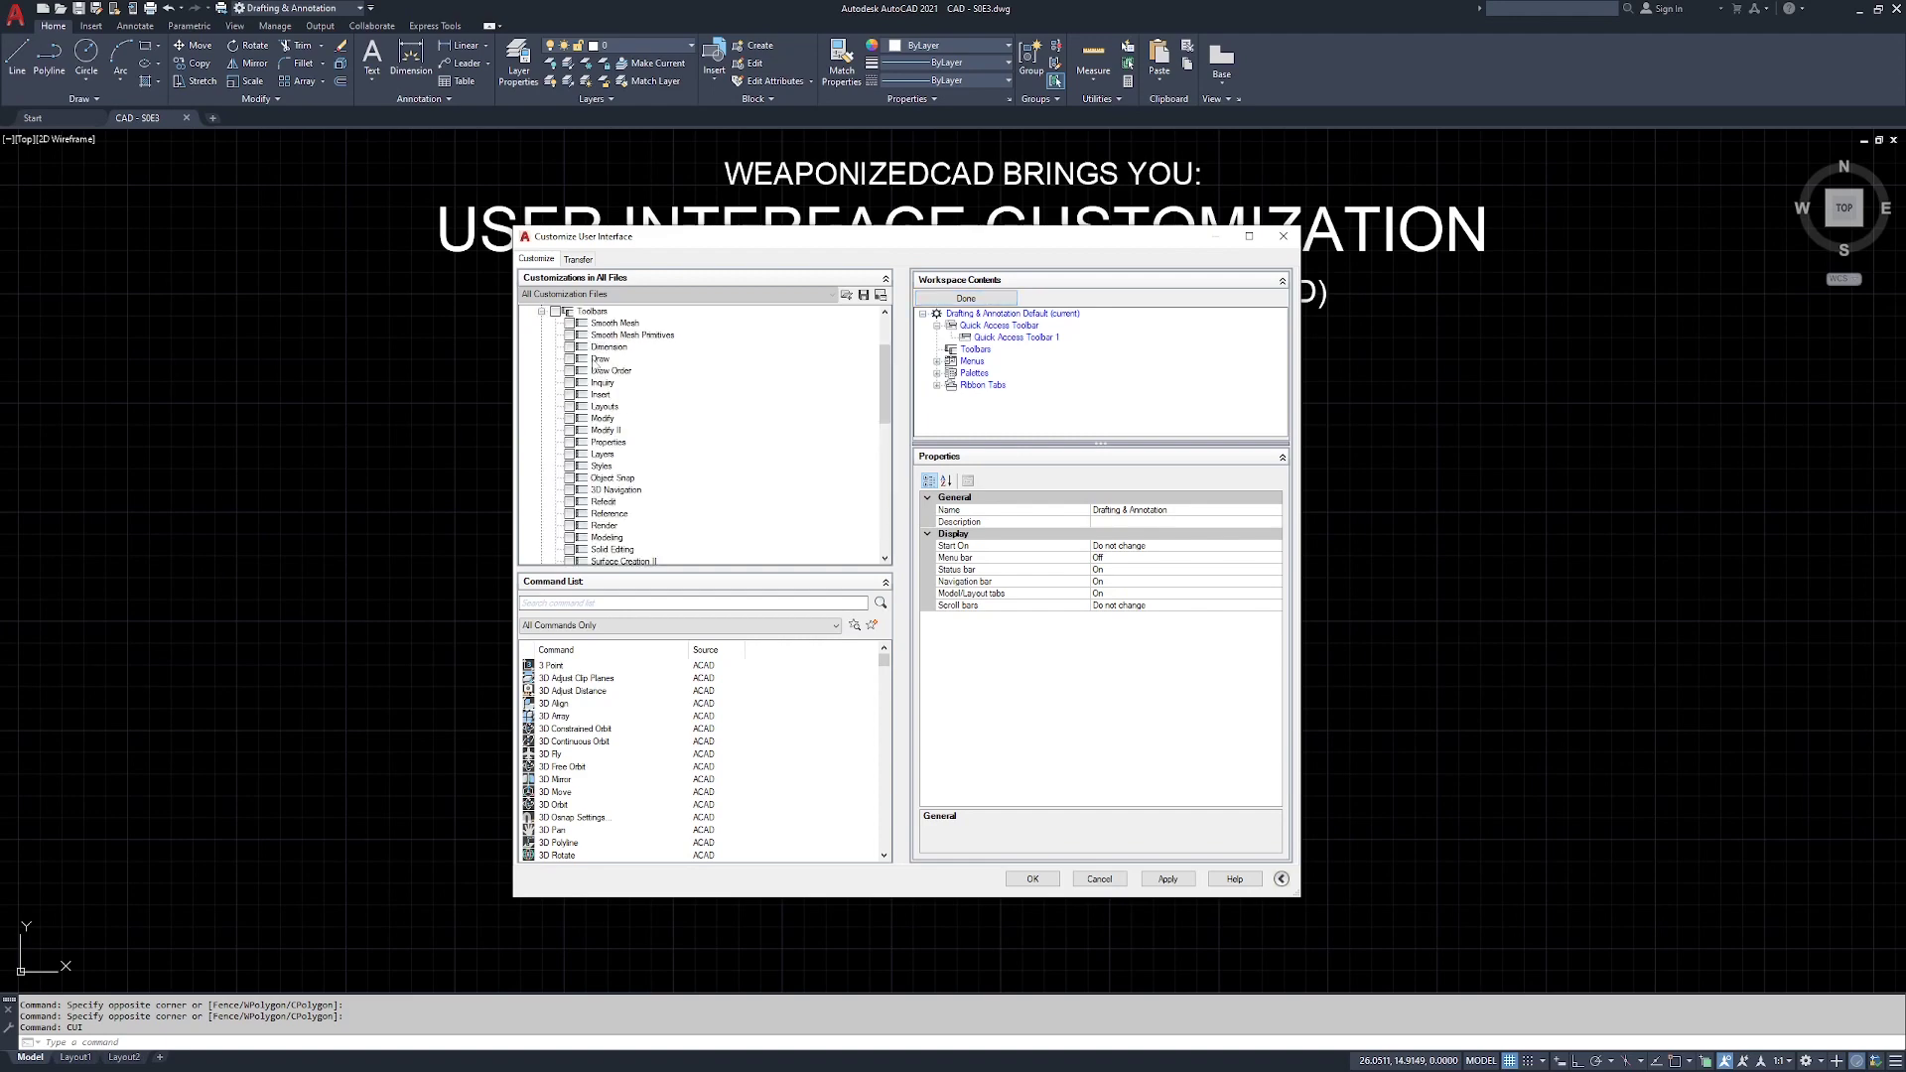
{"action": "scroll", "coordinate": [599, 382], "scroll_direction": "down", "scroll_amount": 3}
{"action": "scroll", "coordinate": [599, 396], "scroll_direction": "down", "scroll_amount": 8}
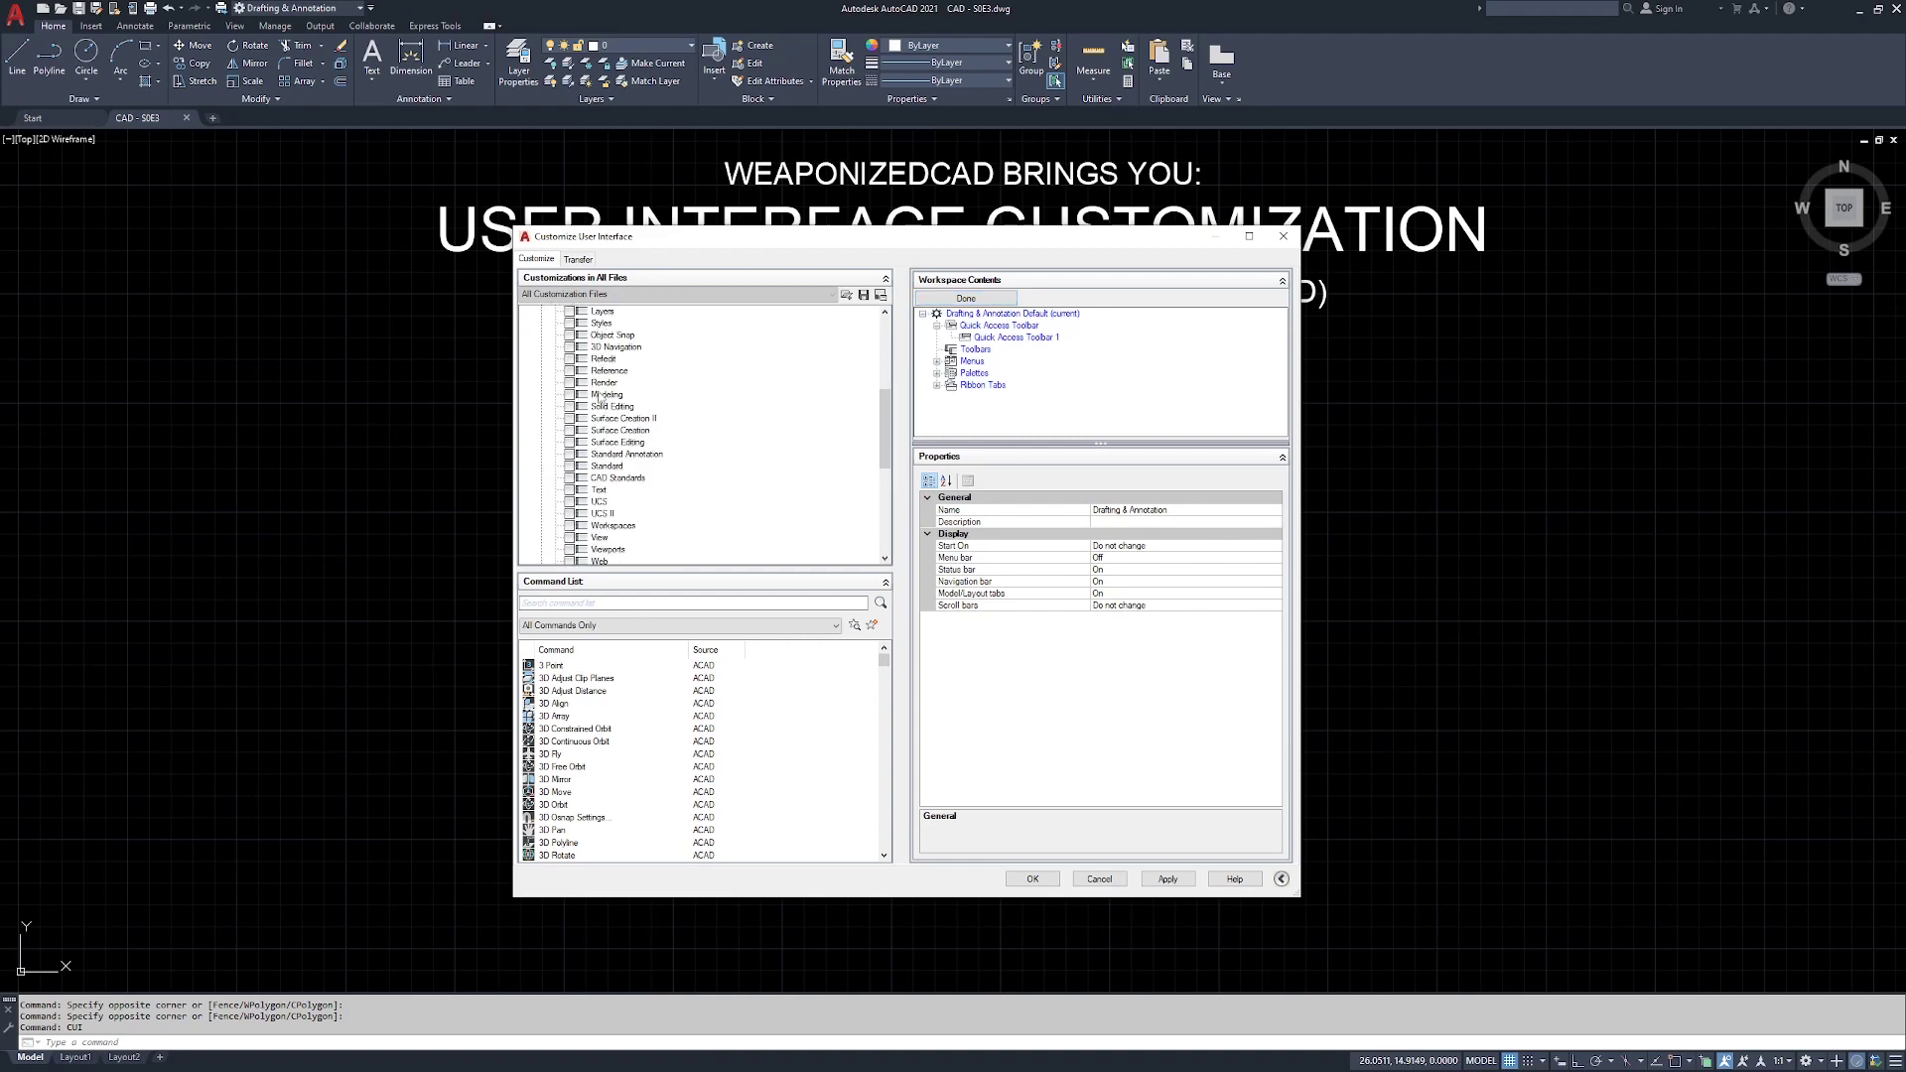
{"action": "scroll", "coordinate": [598, 406], "scroll_direction": "down", "scroll_amount": 2}
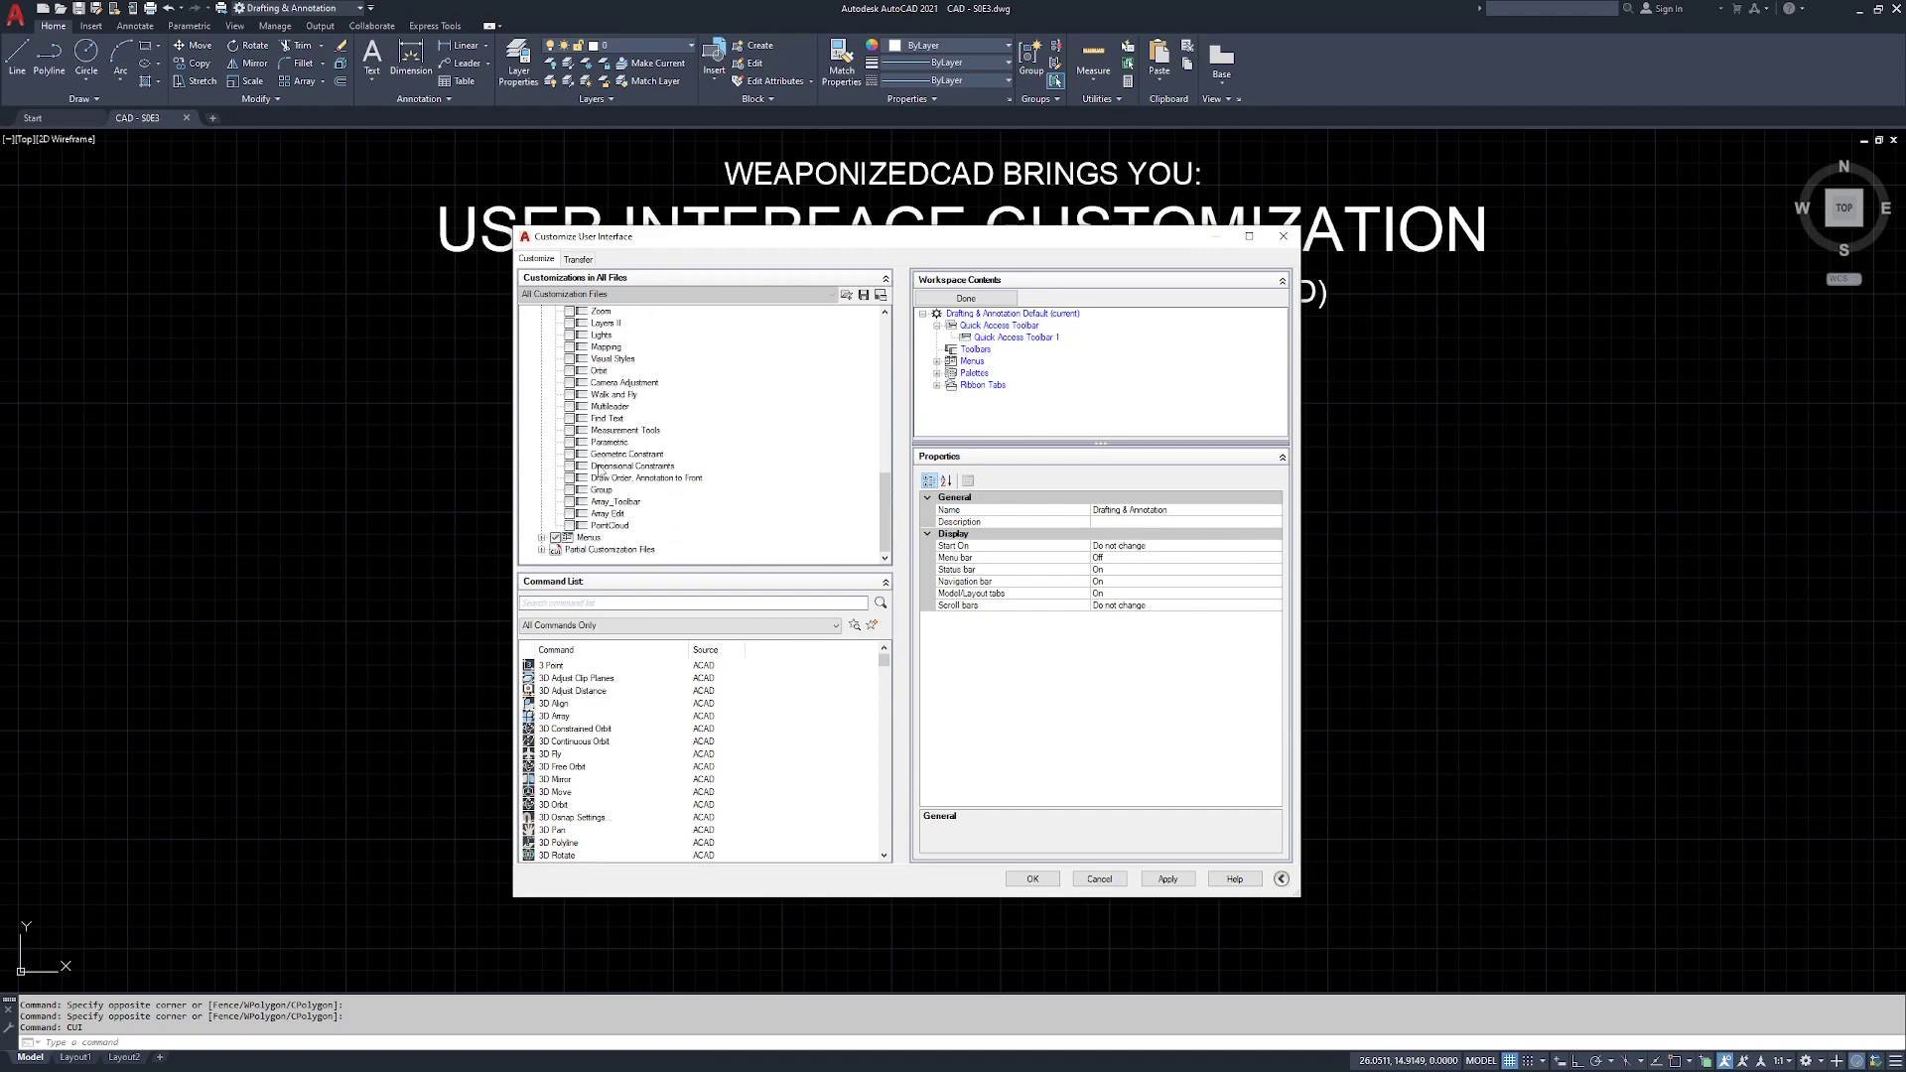
{"action": "left_click", "coordinate": [542, 550]}
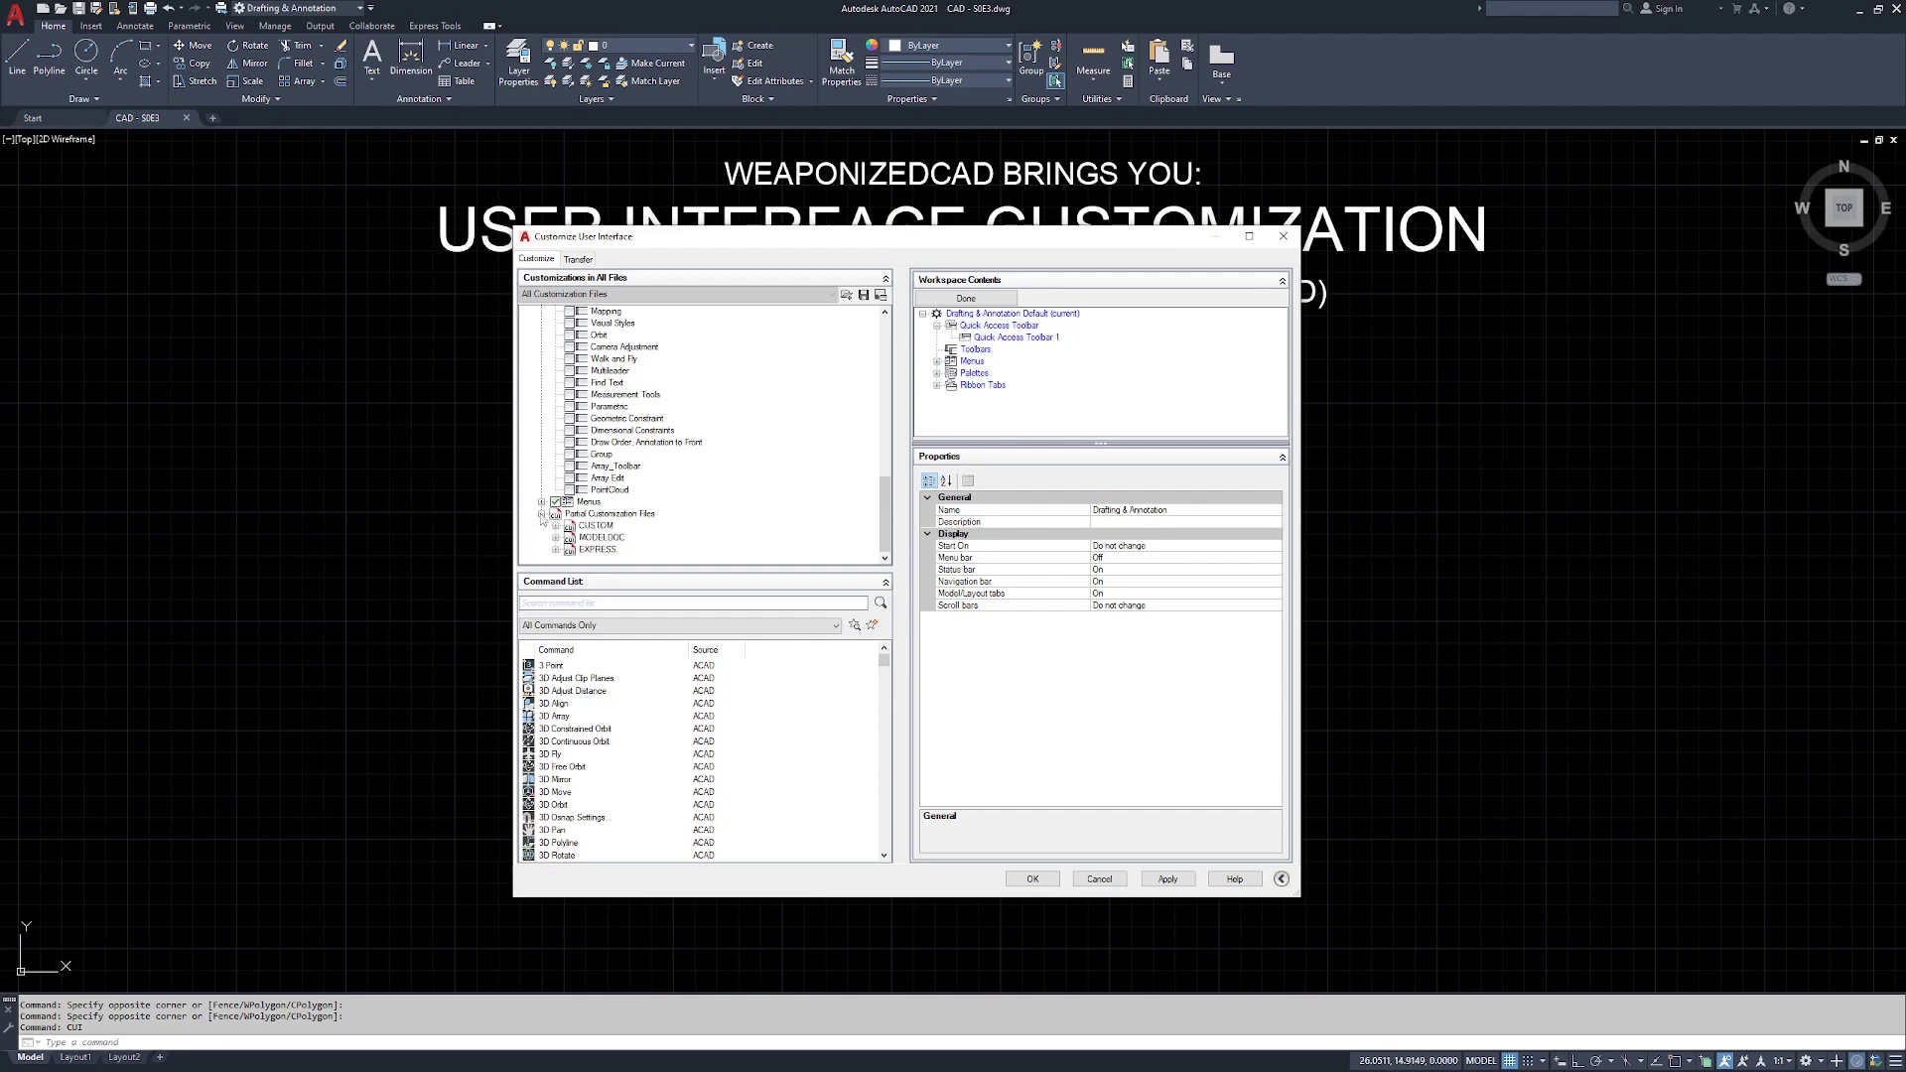
{"action": "left_click", "coordinate": [542, 513]}
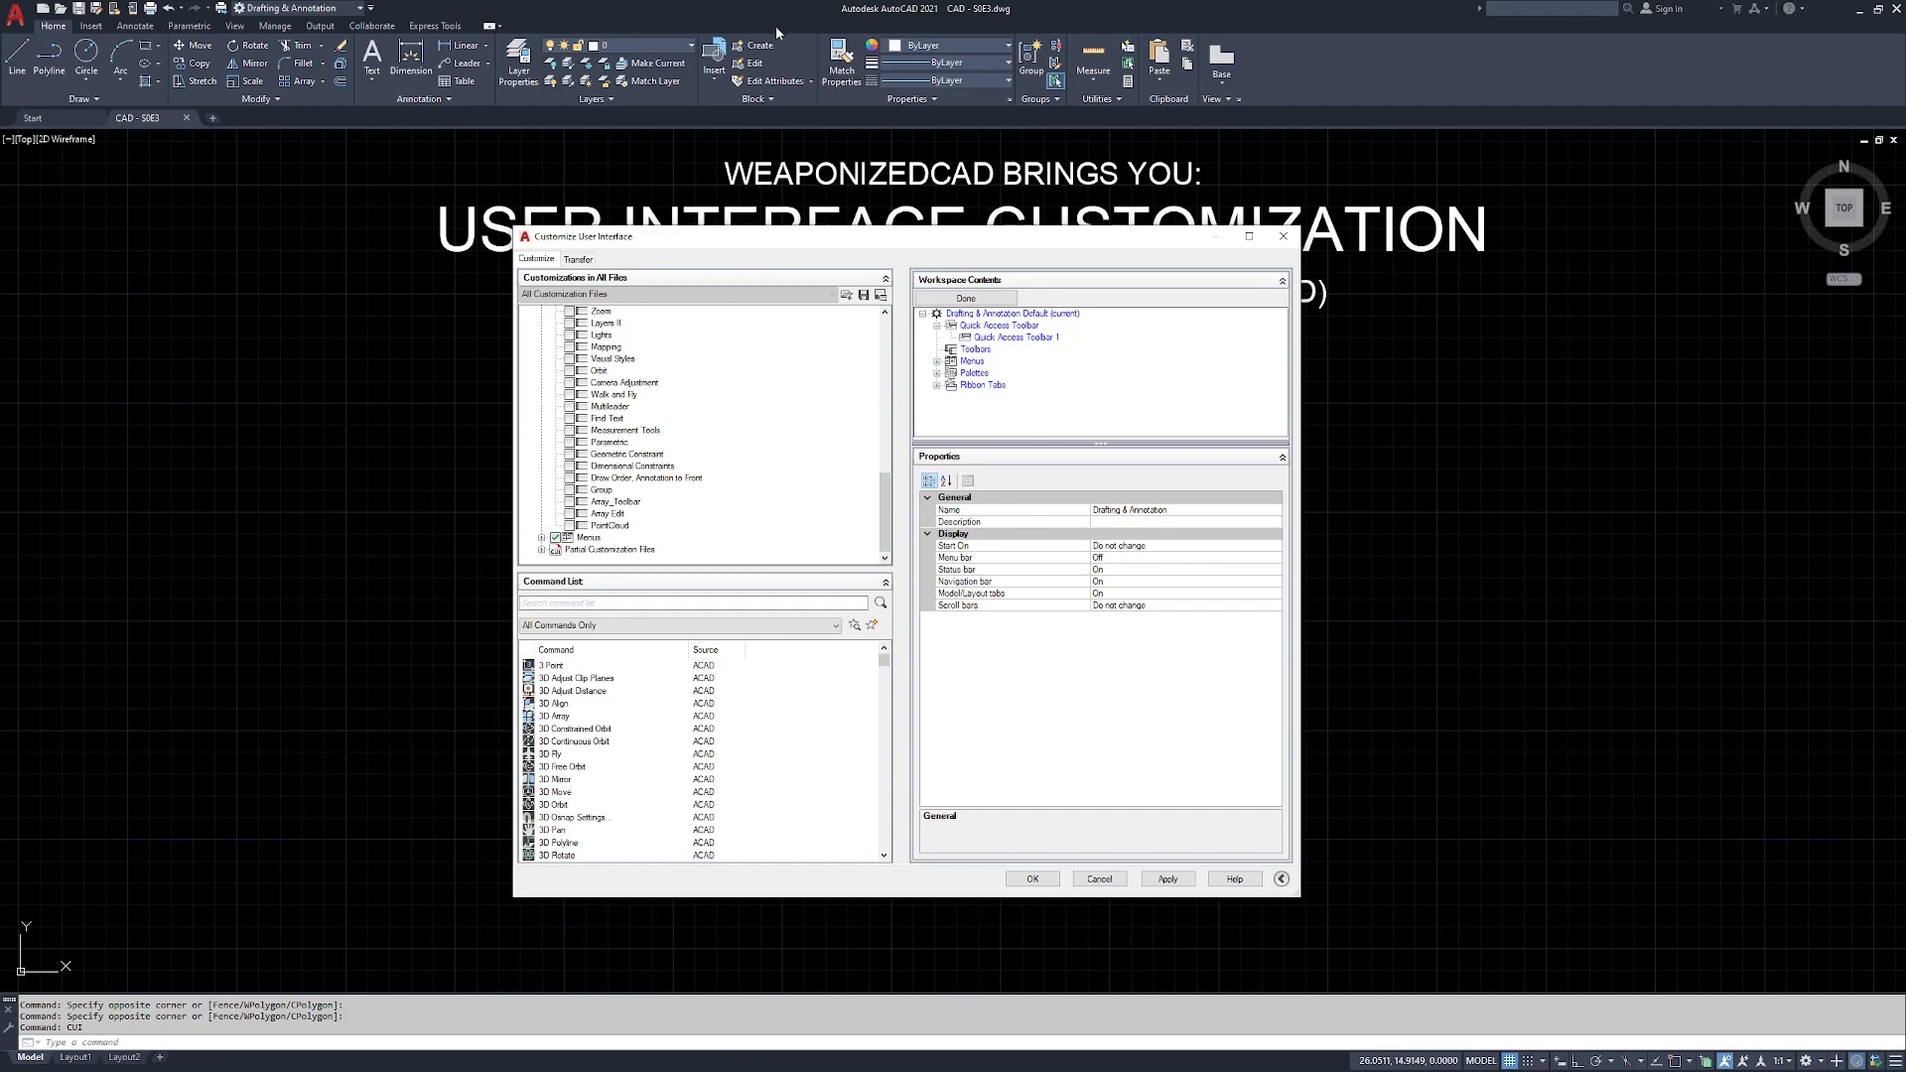
{"action": "scroll", "coordinate": [575, 496], "scroll_direction": "up", "scroll_amount": 4}
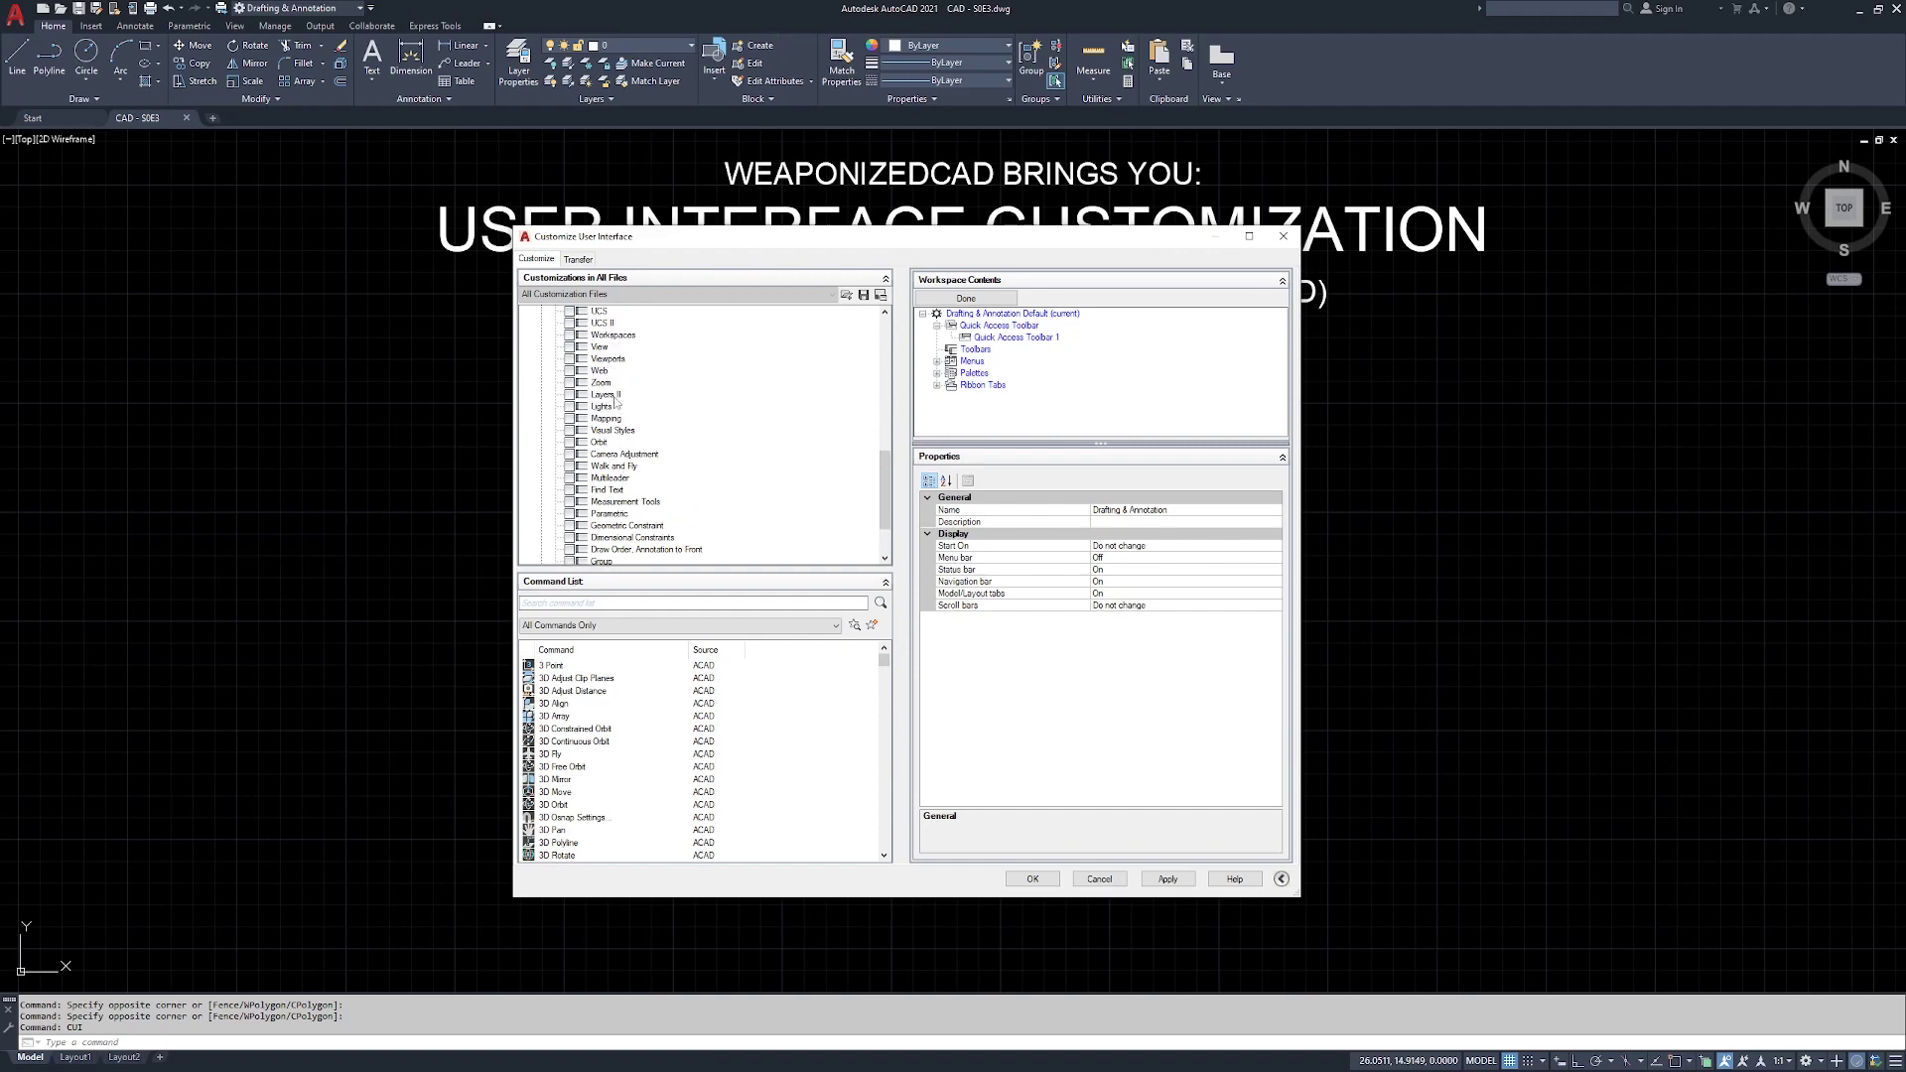
{"action": "scroll", "coordinate": [603, 355], "scroll_direction": "up", "scroll_amount": 7}
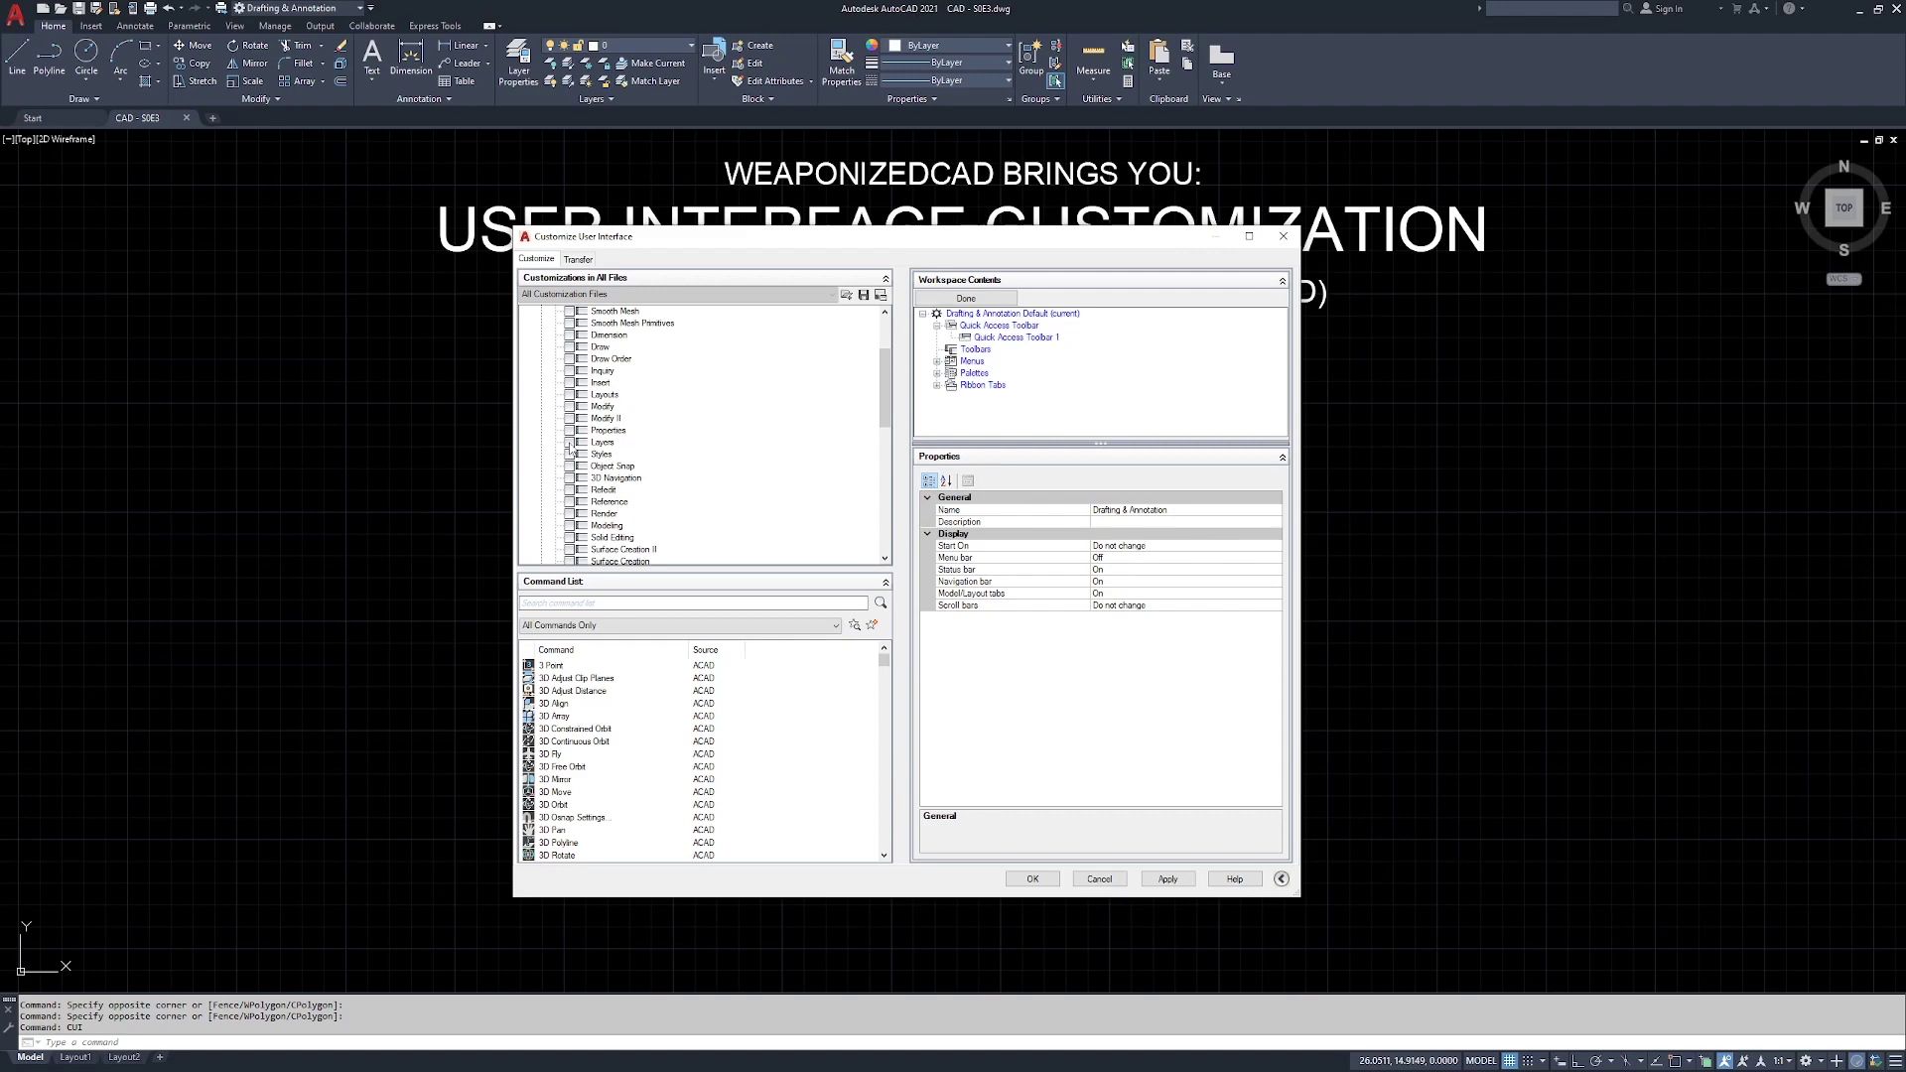
- Tick the Layers and Properties toolbars and apply the workspace changes
{"action": "left_click", "coordinate": [570, 444]}
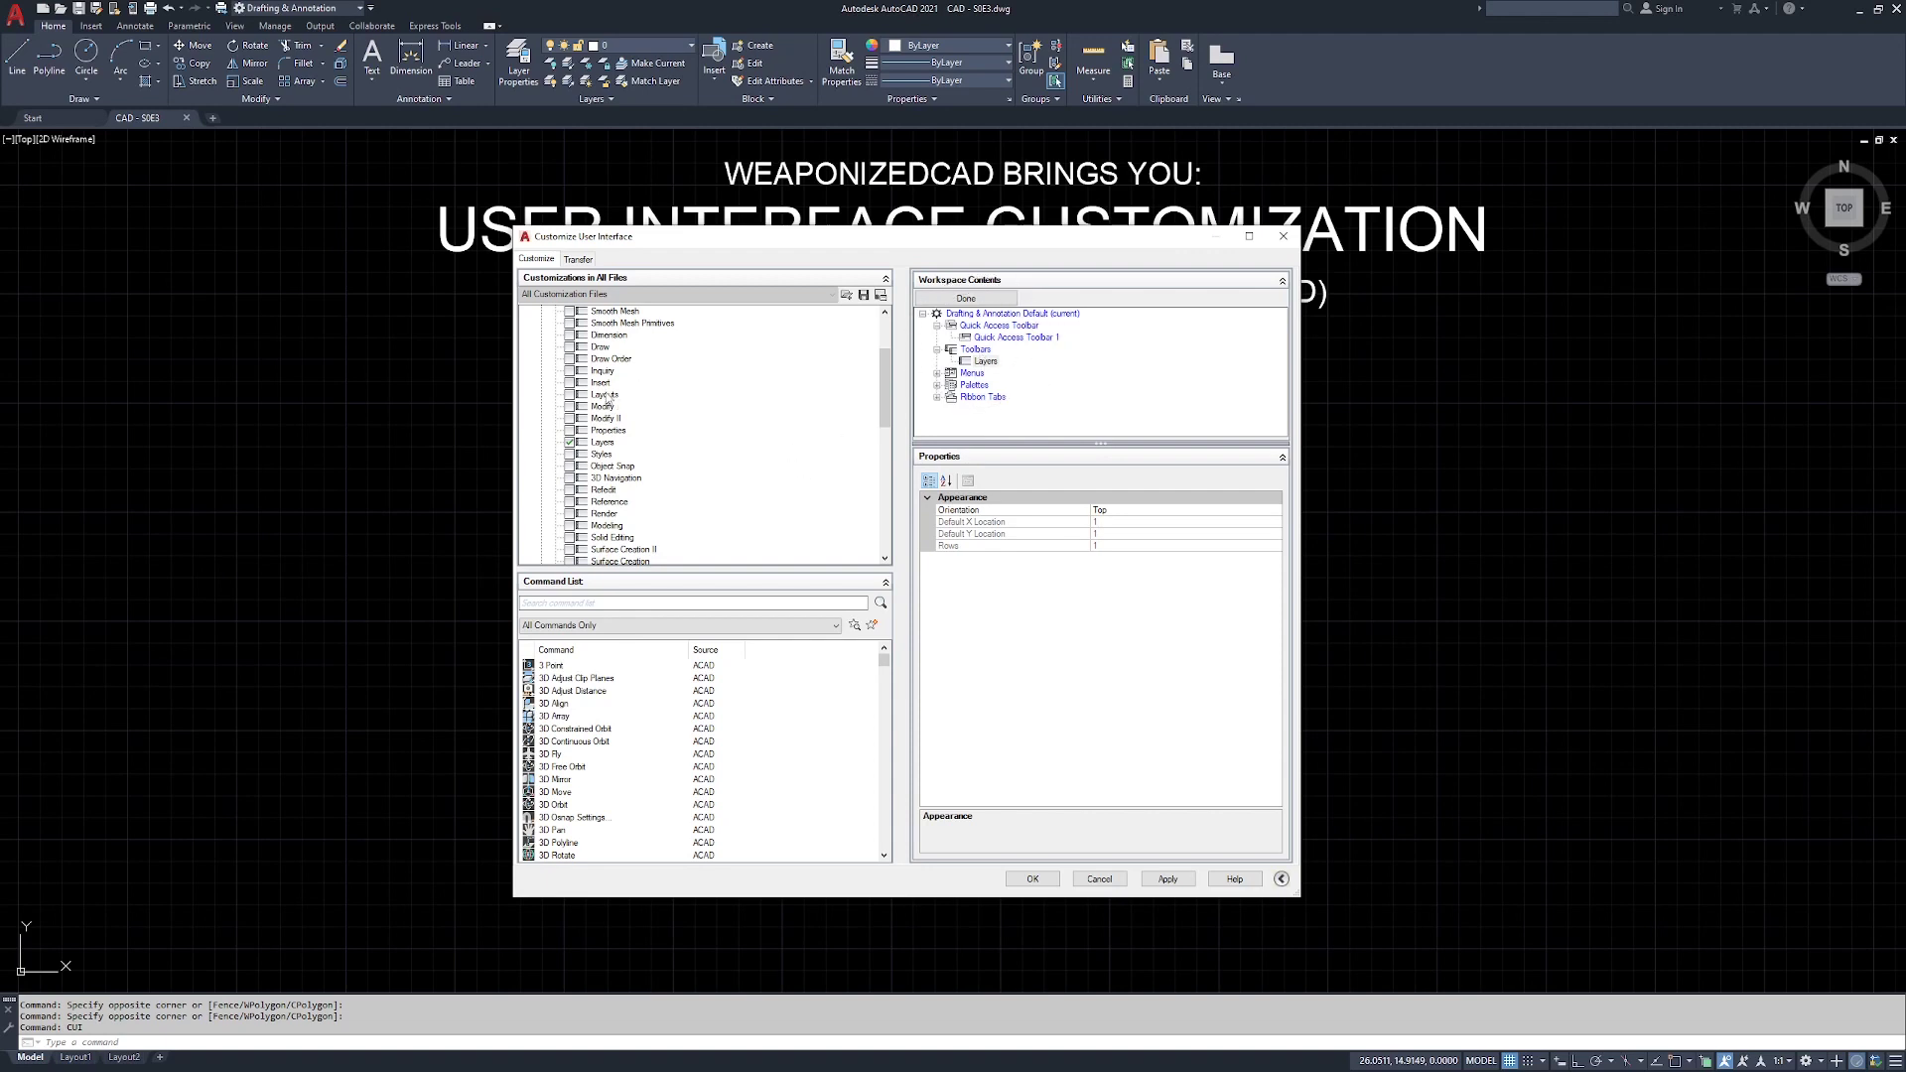
{"action": "left_click", "coordinate": [571, 430]}
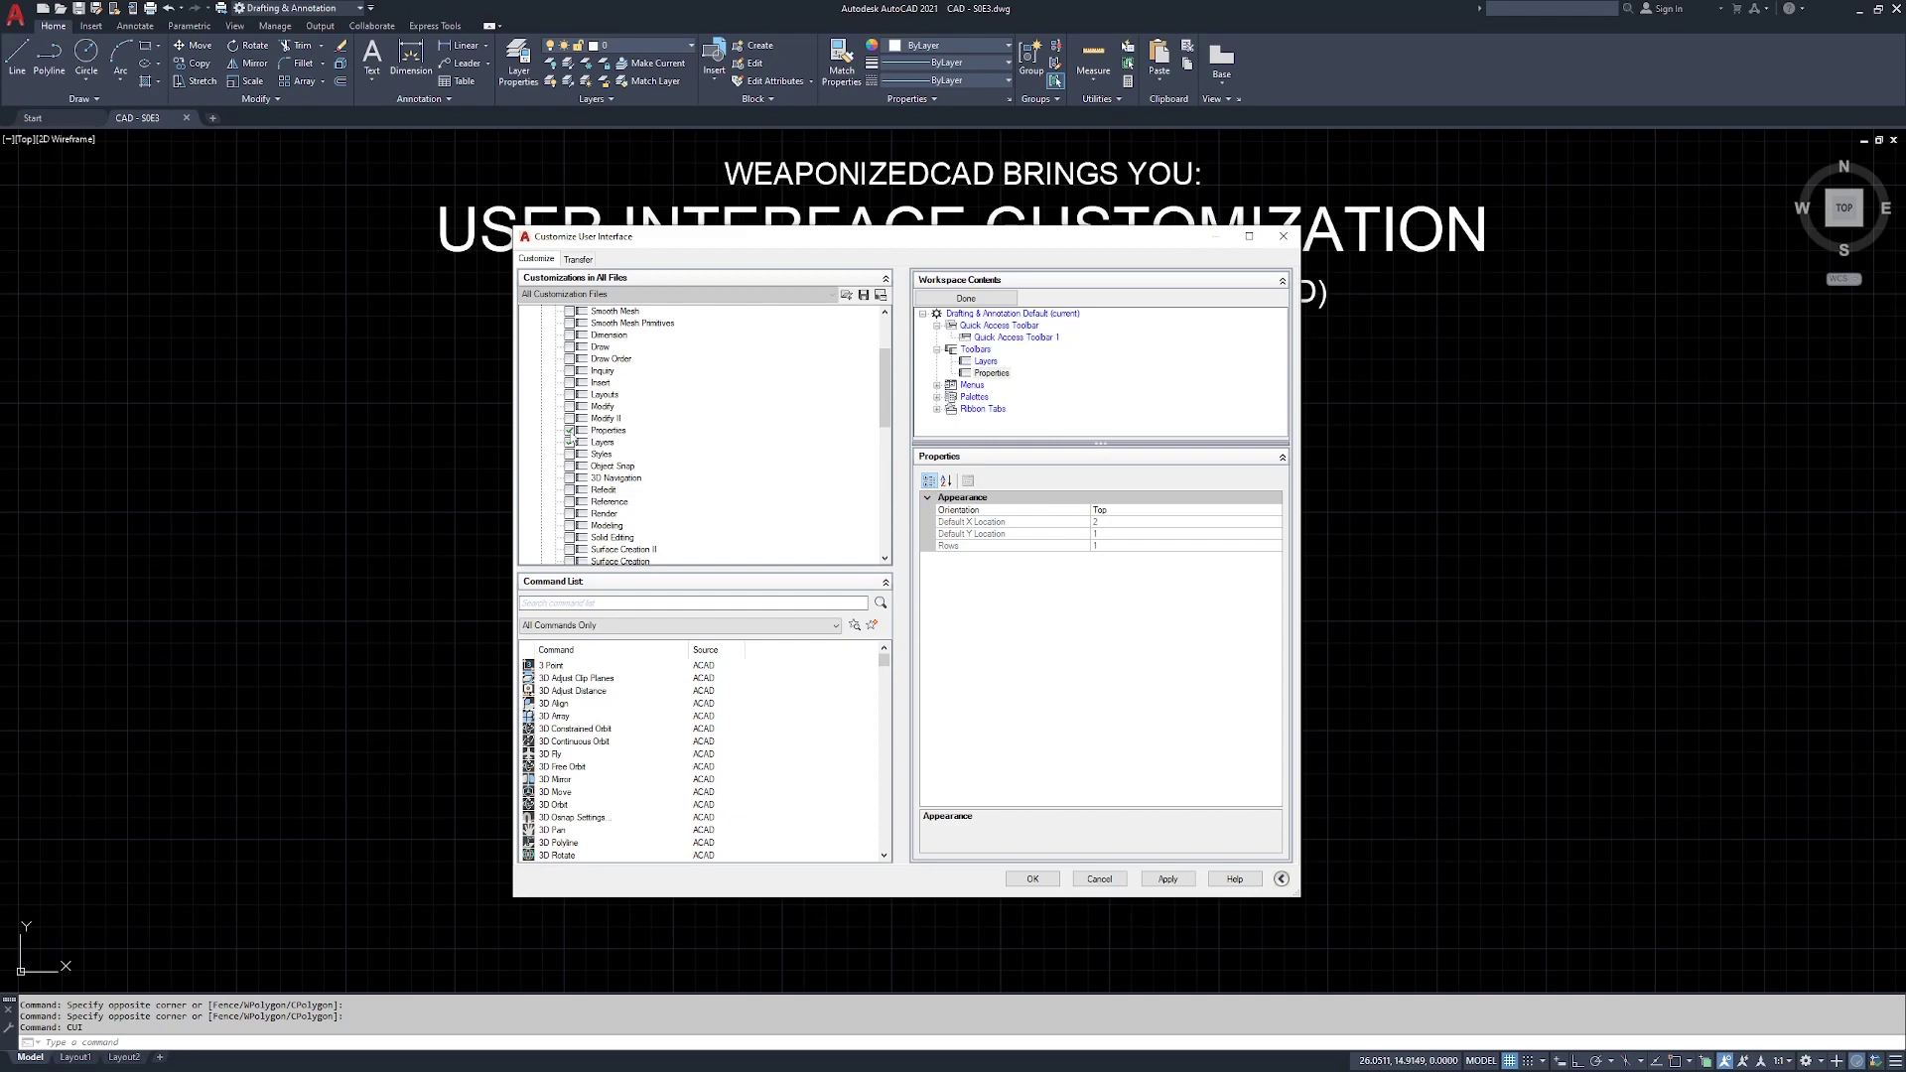
{"action": "left_click", "coordinate": [1168, 879]}
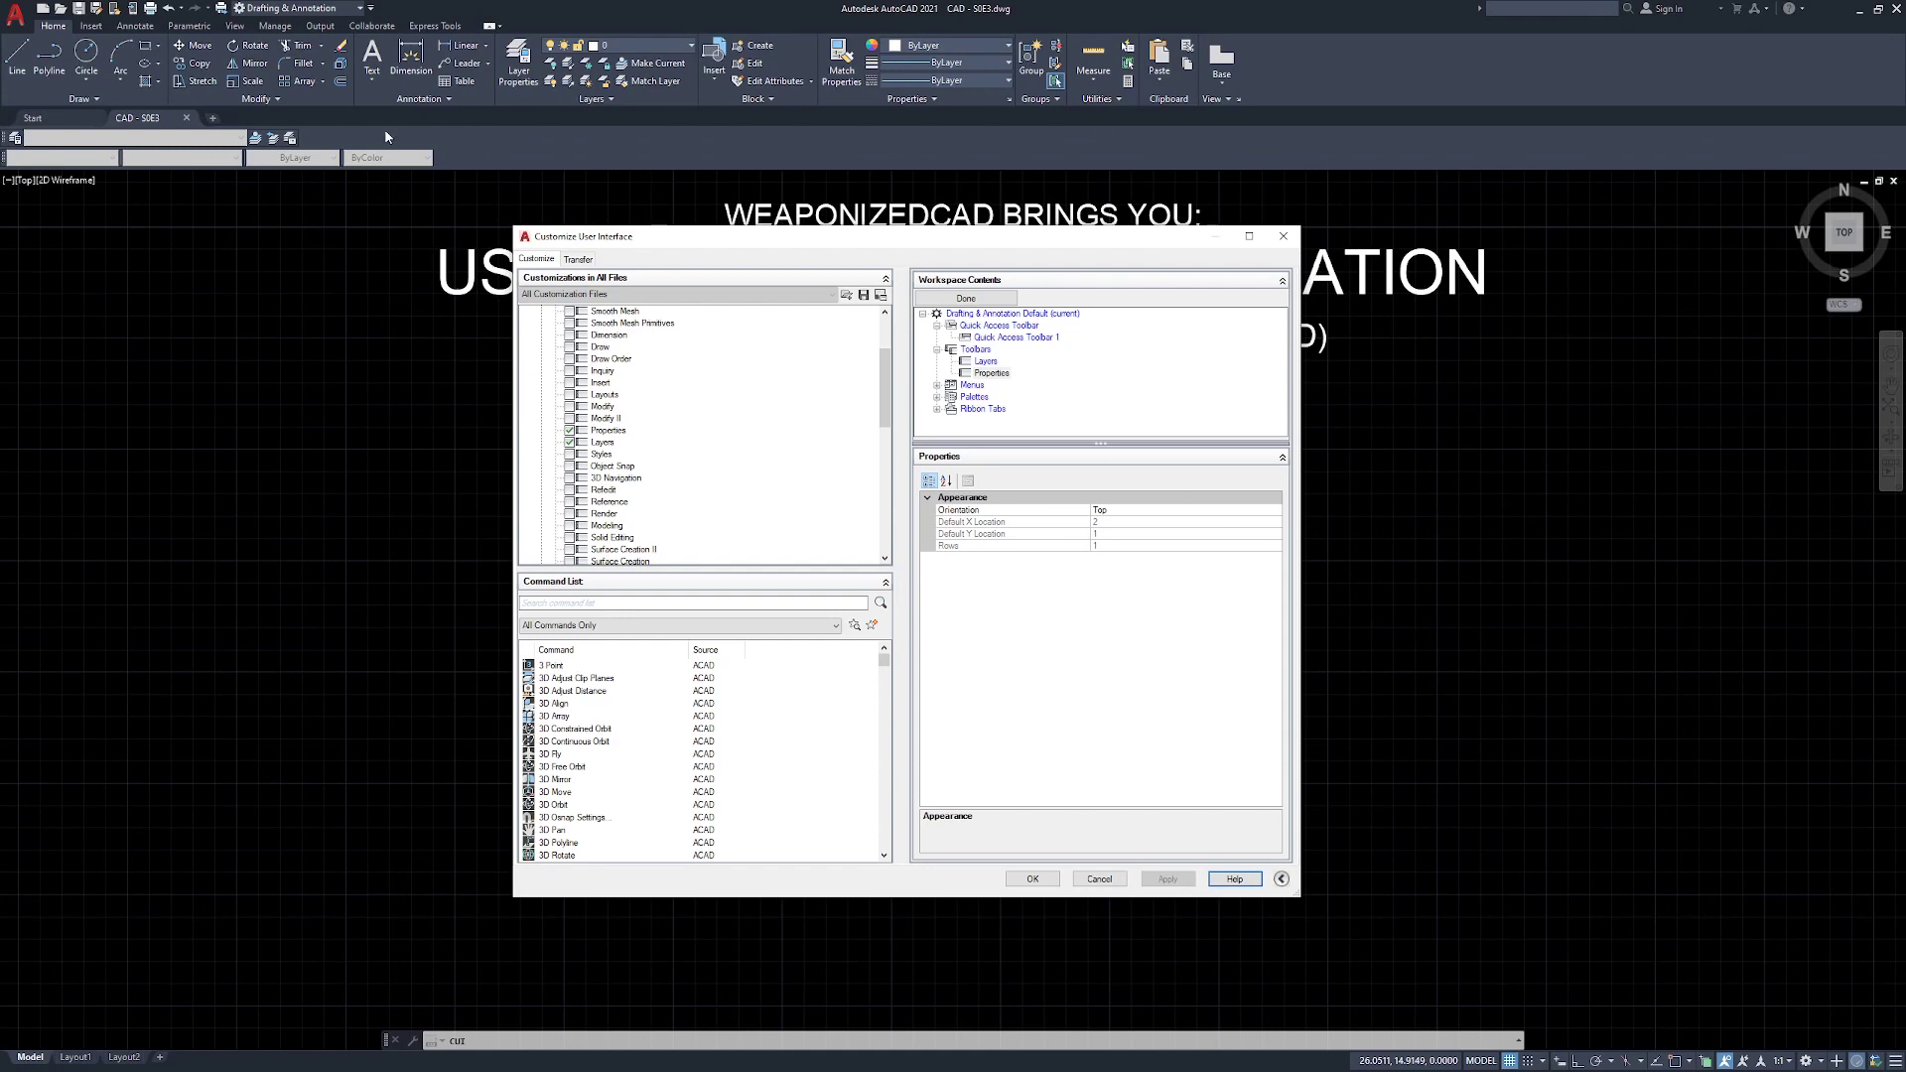
- Undock the Properties toolbar so it floats over the drawing area
{"action": "left_click", "coordinate": [5, 141]}
{"action": "left_click", "coordinate": [40, 144]}
{"action": "left_click", "coordinate": [51, 145]}
{"action": "left_click", "coordinate": [79, 159]}
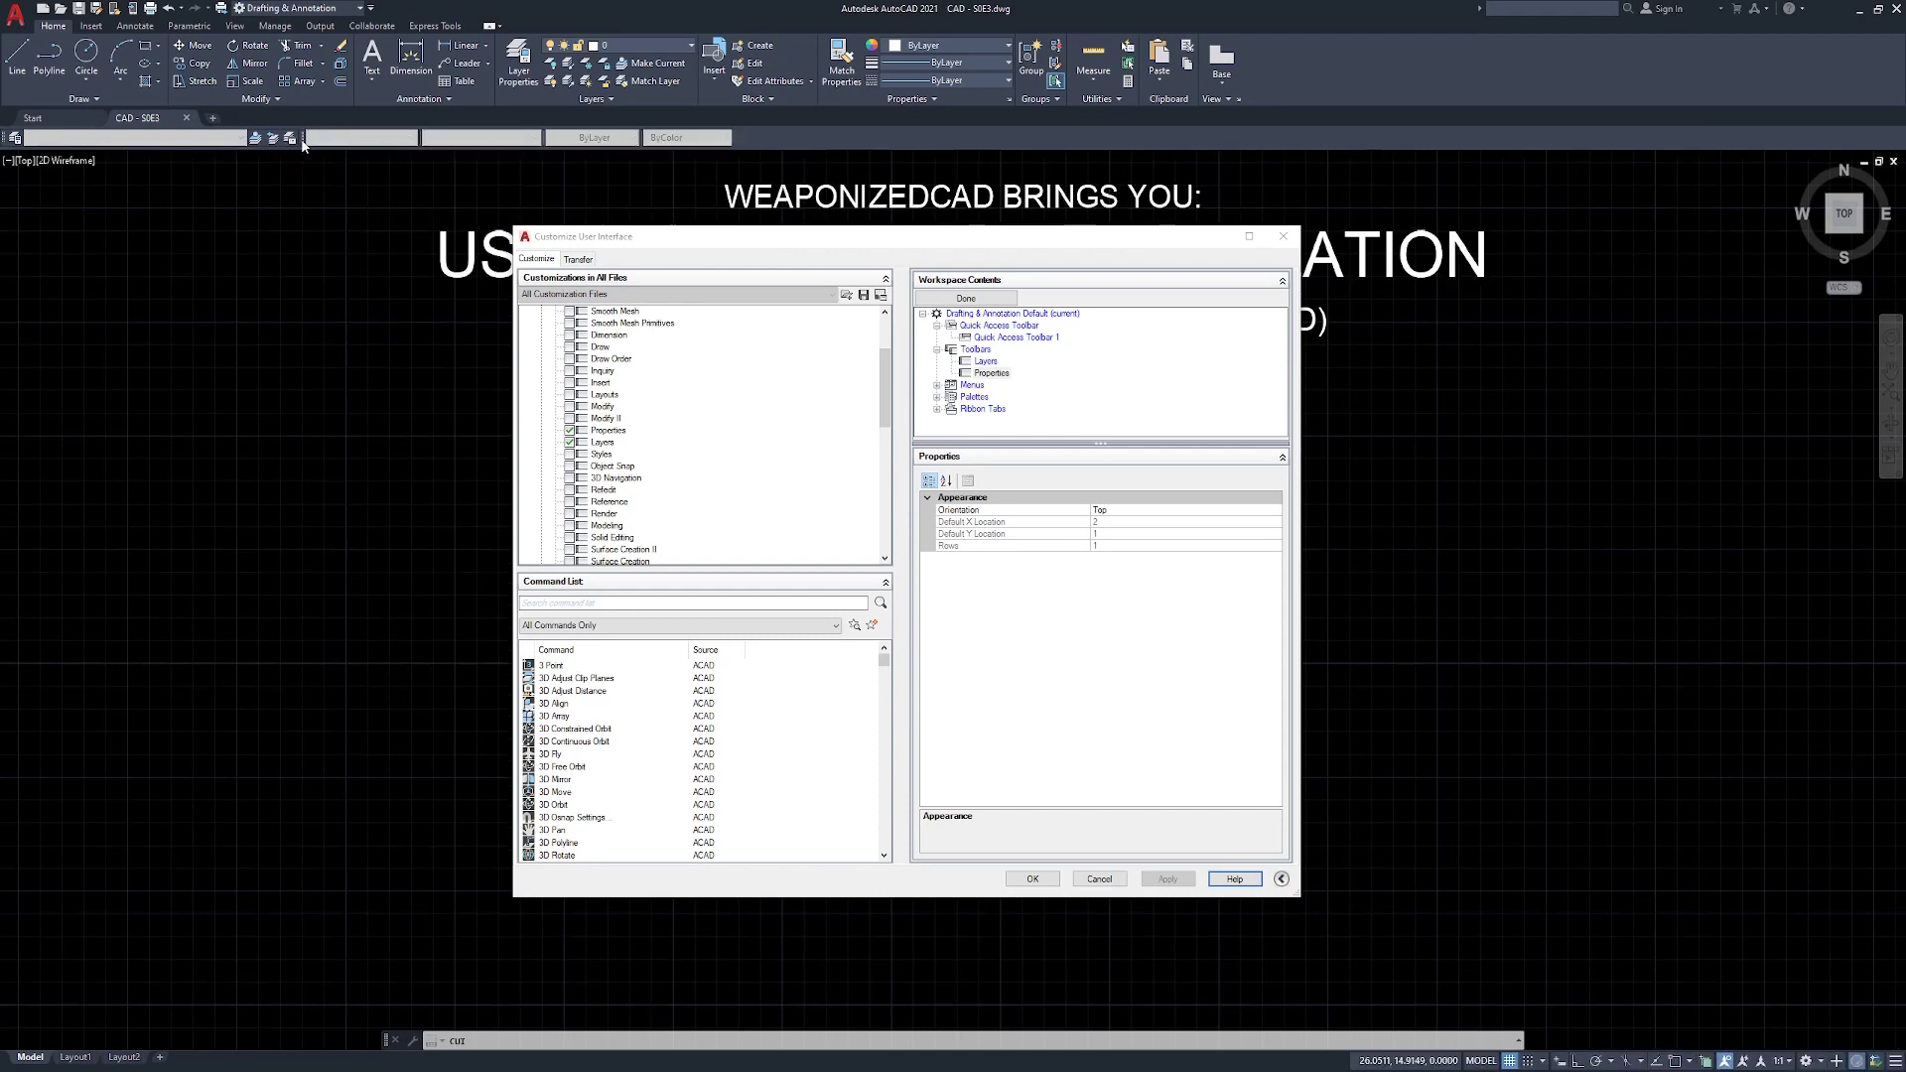
{"action": "left_click_drag", "start_coordinate": [303, 144], "coordinate": [45, 248]}
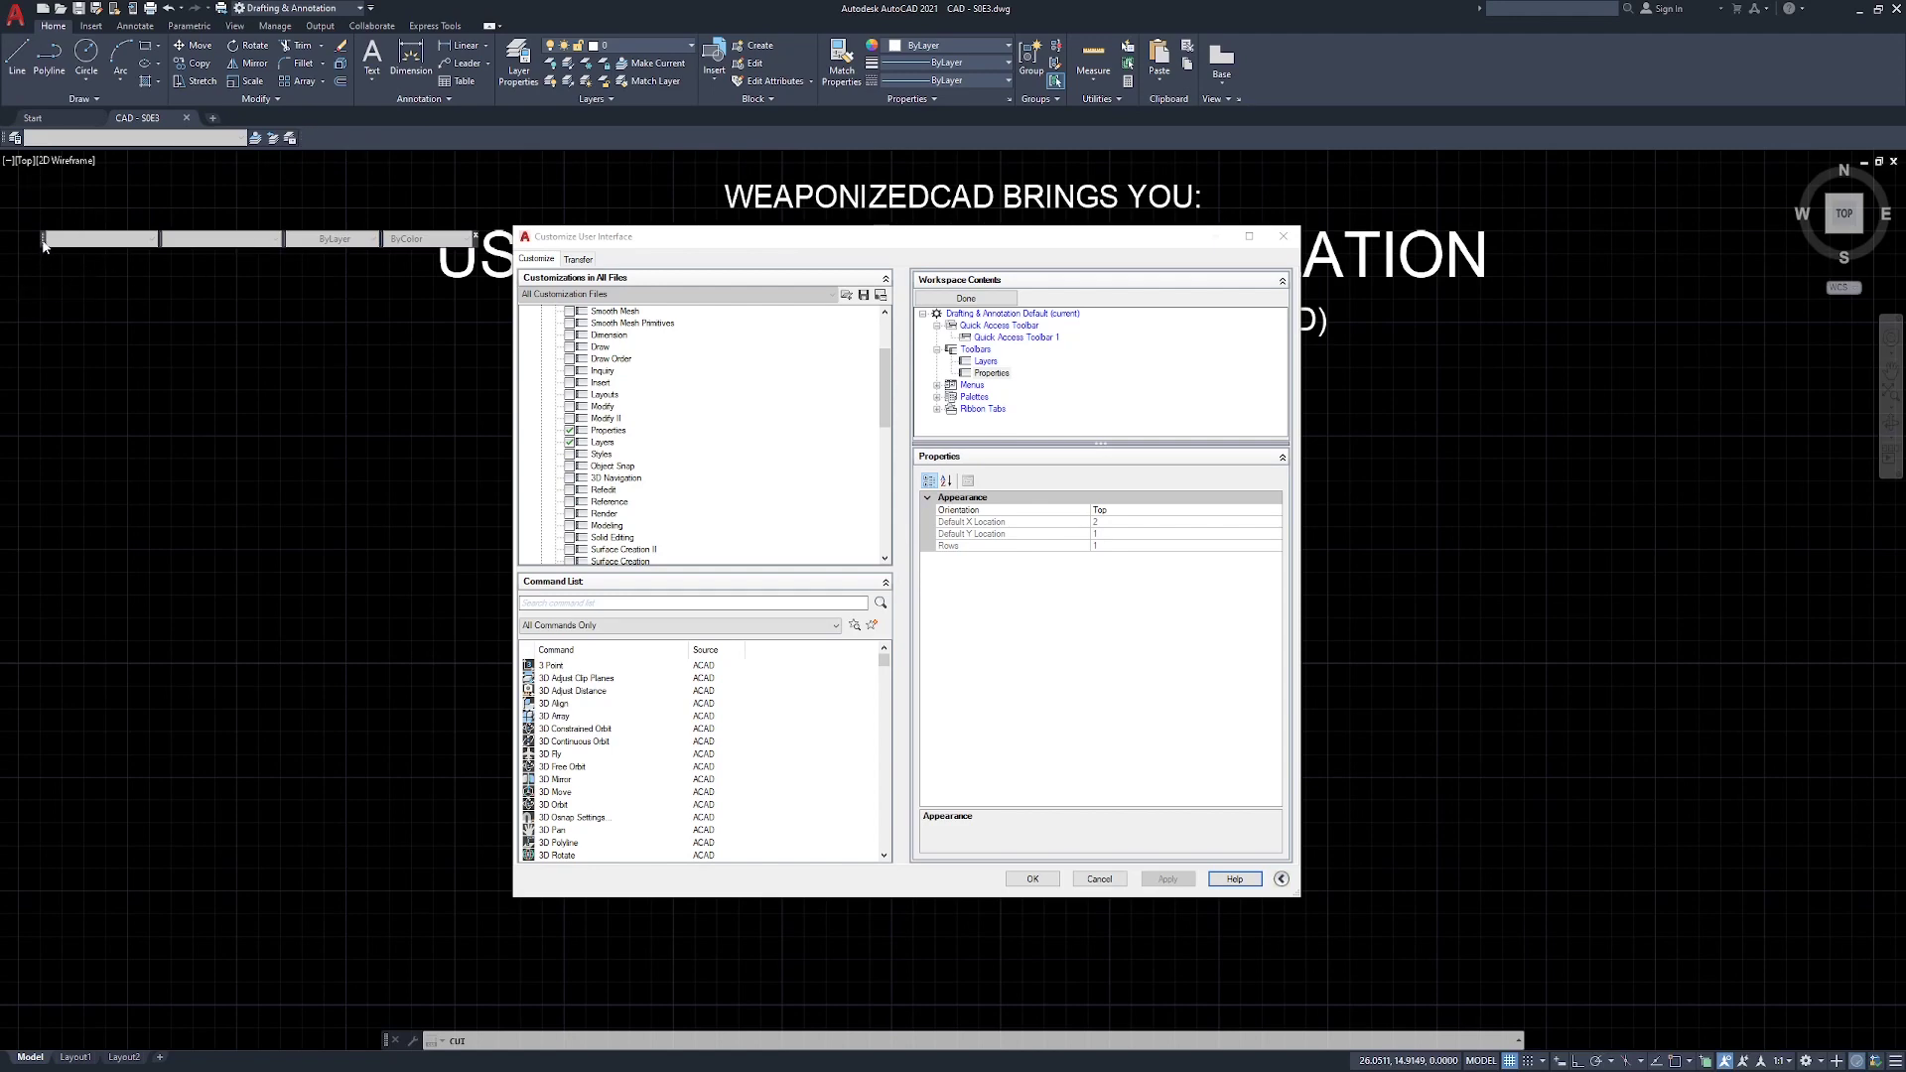
- Reposition the Layers and Properties toolbars, floating them and moving Layers back to the top
{"action": "left_click_drag", "start_coordinate": [44, 246], "coordinate": [373, 156]}
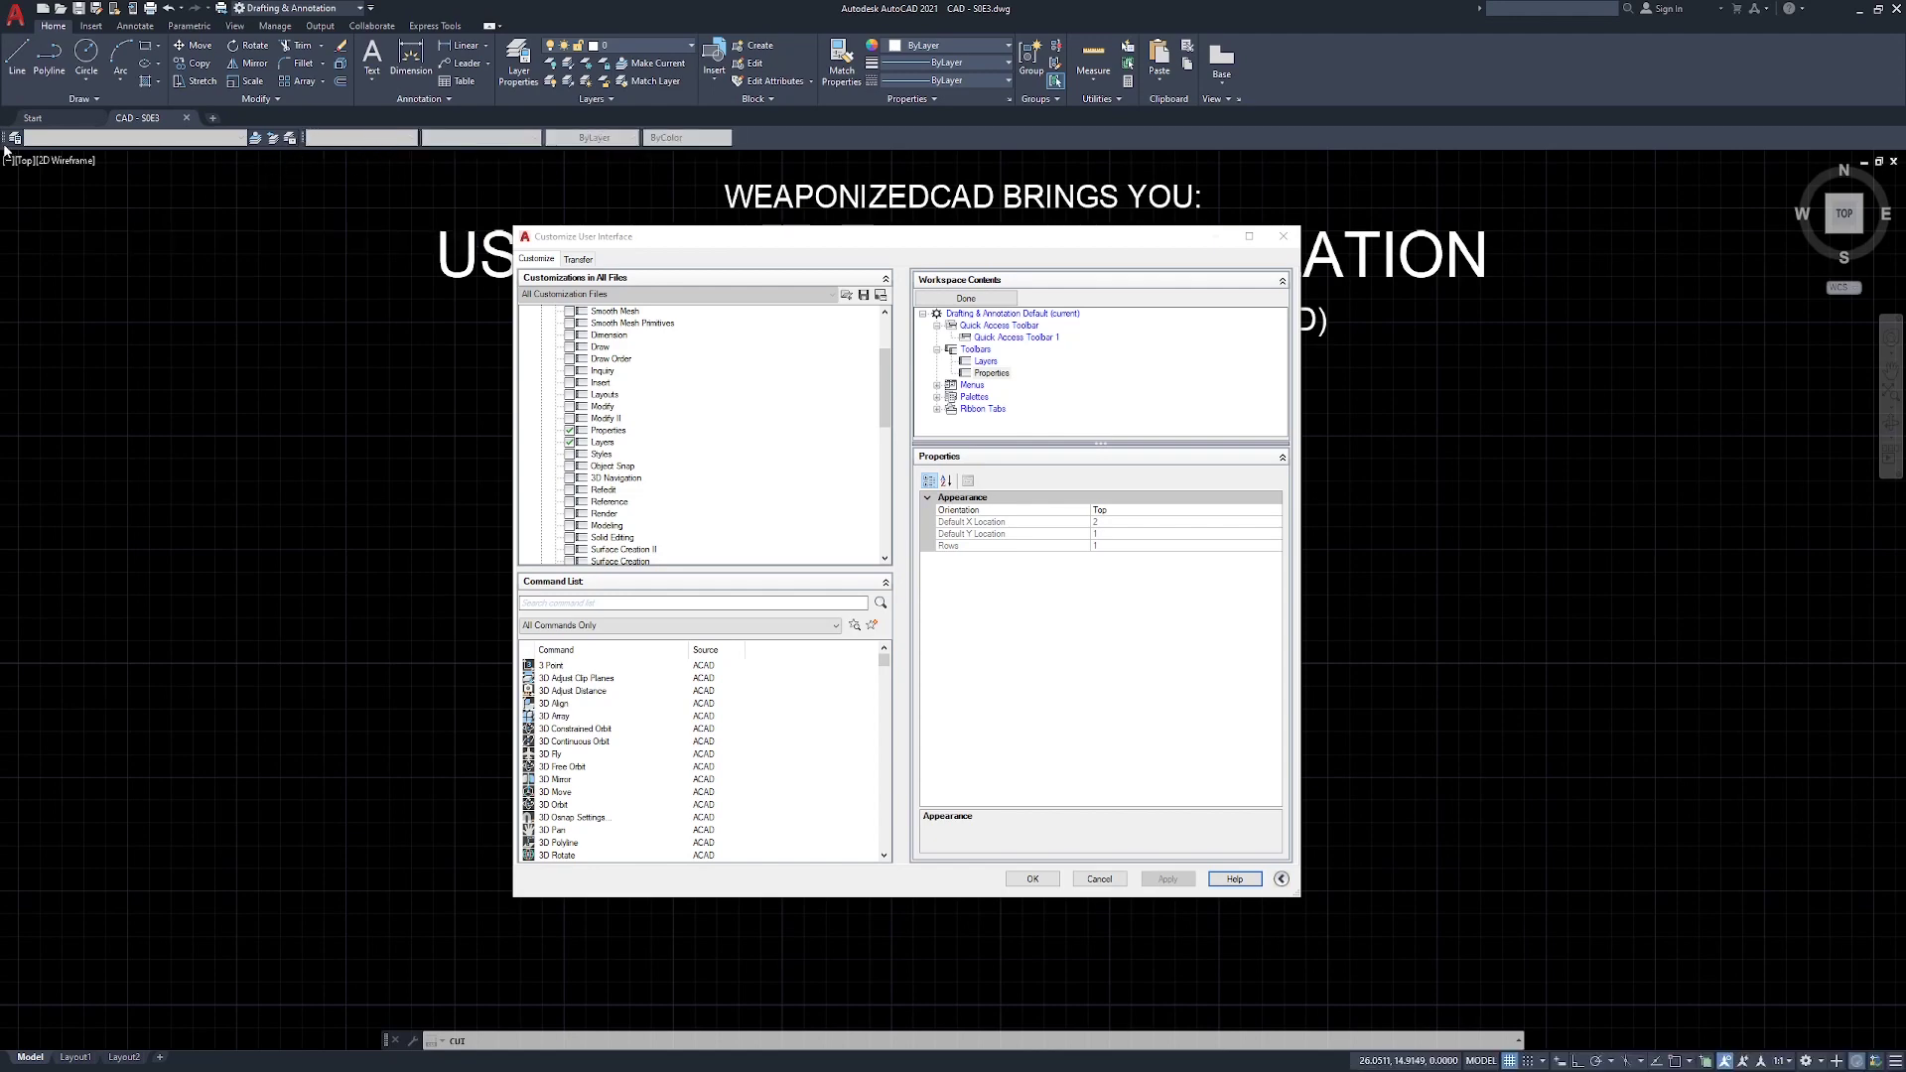
{"action": "left_click_drag", "start_coordinate": [6, 140], "coordinate": [55, 255]}
{"action": "left_click_drag", "start_coordinate": [303, 142], "coordinate": [260, 268]}
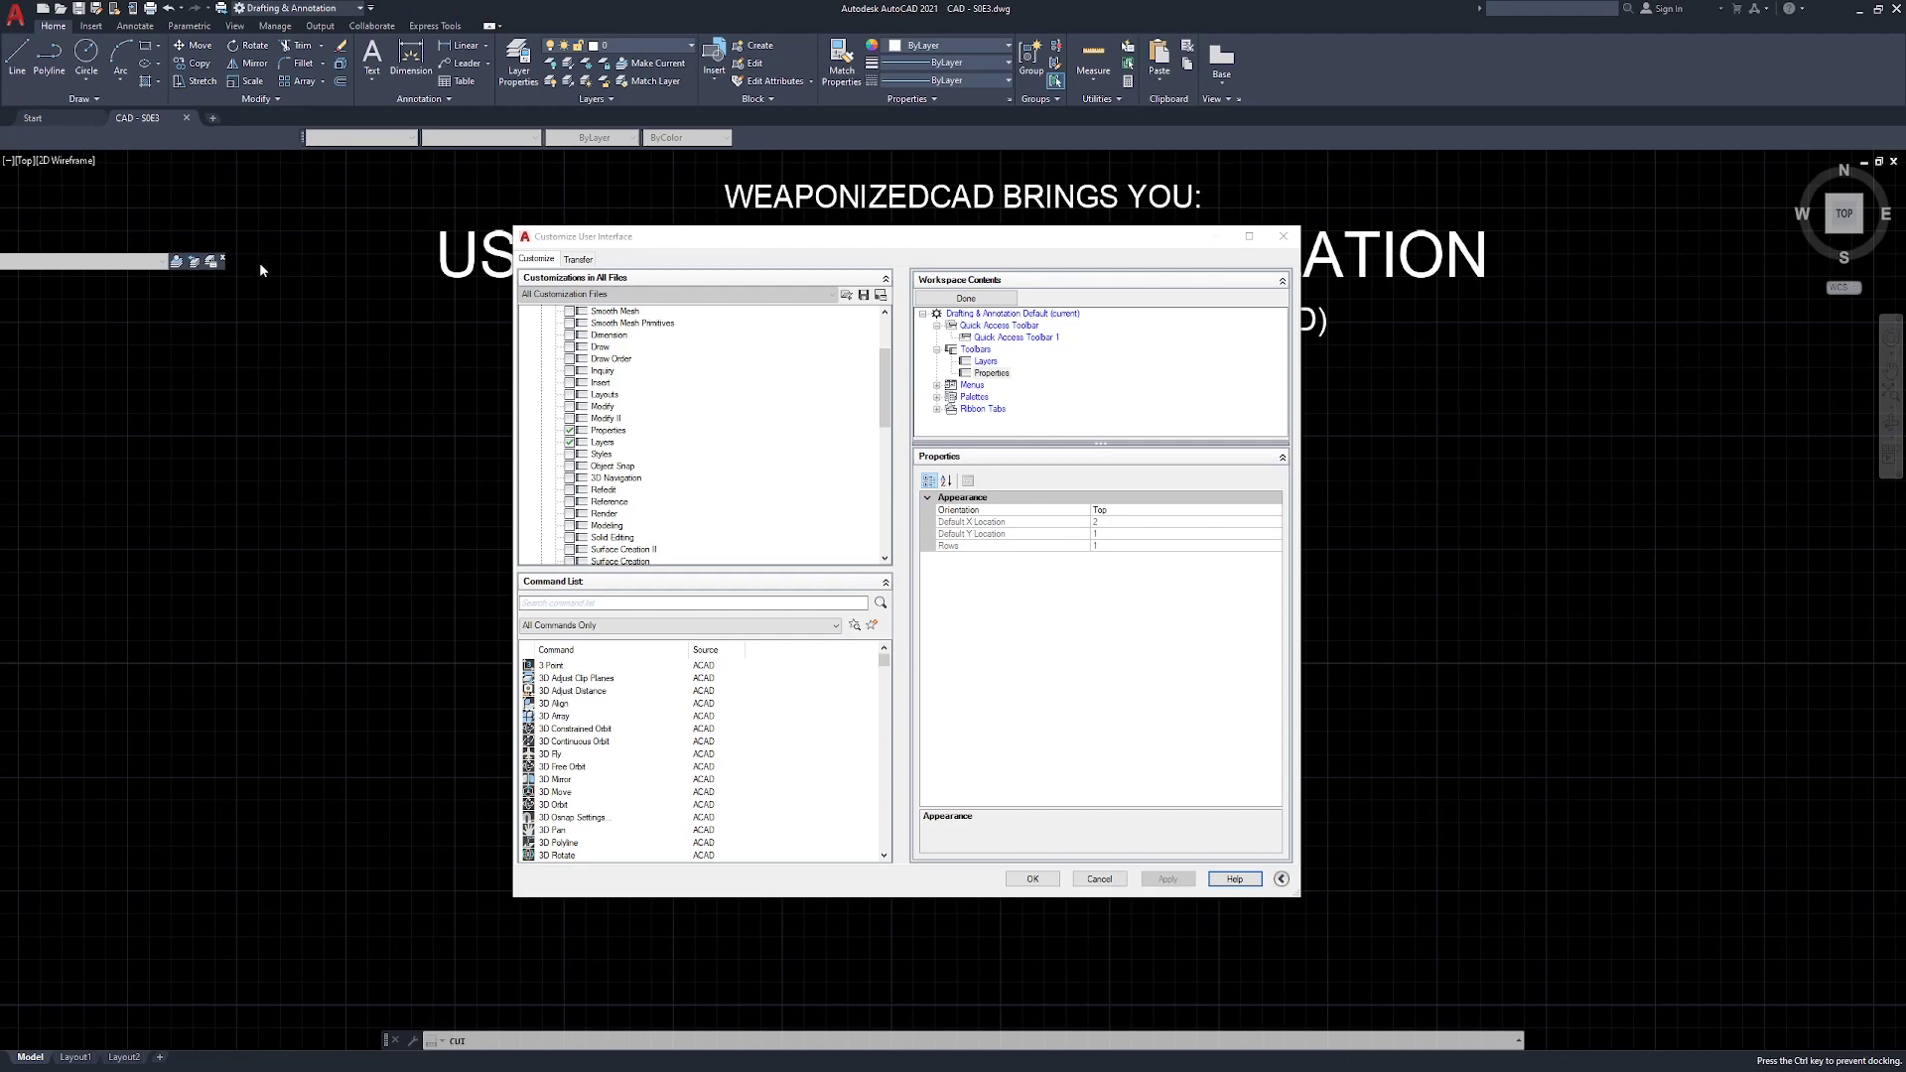
{"action": "left_click_drag", "start_coordinate": [296, 337], "coordinate": [84, 330]}
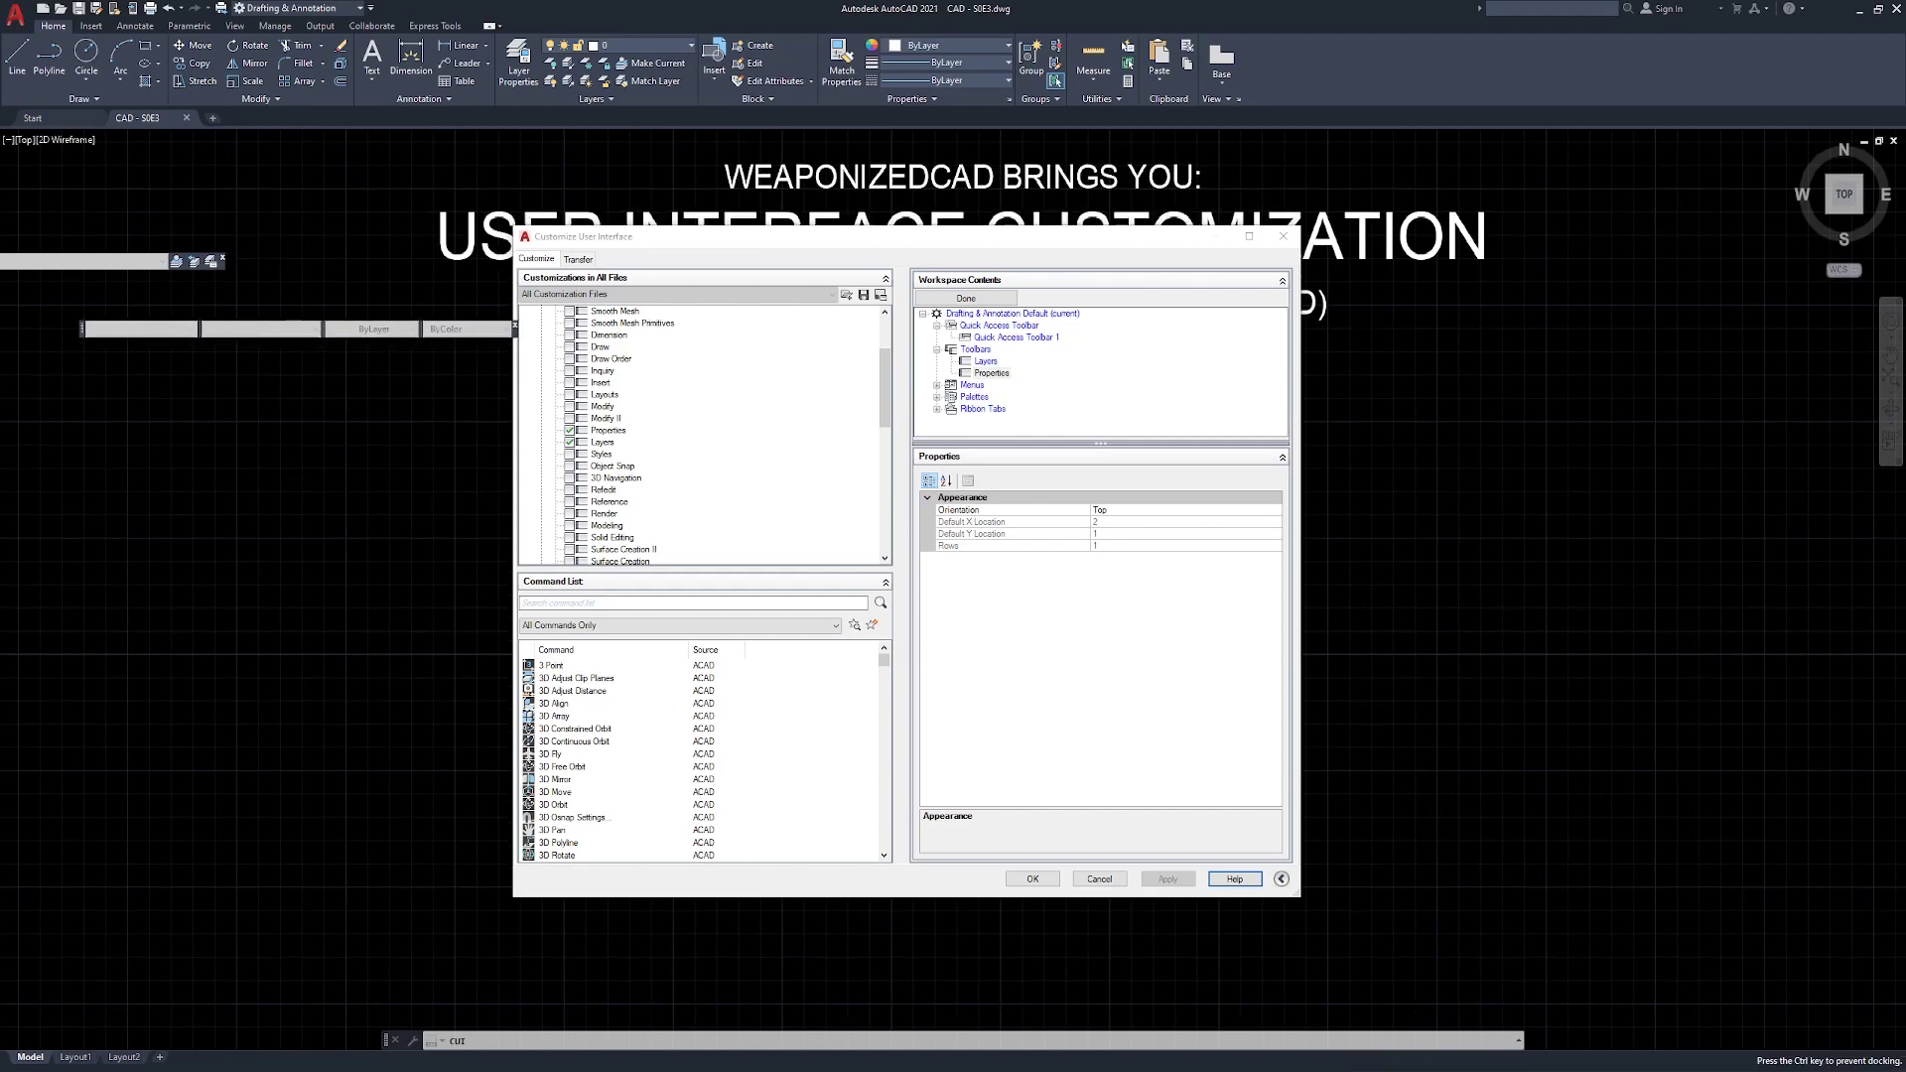
{"action": "left_click_drag", "start_coordinate": [60, 260], "coordinate": [292, 260]}
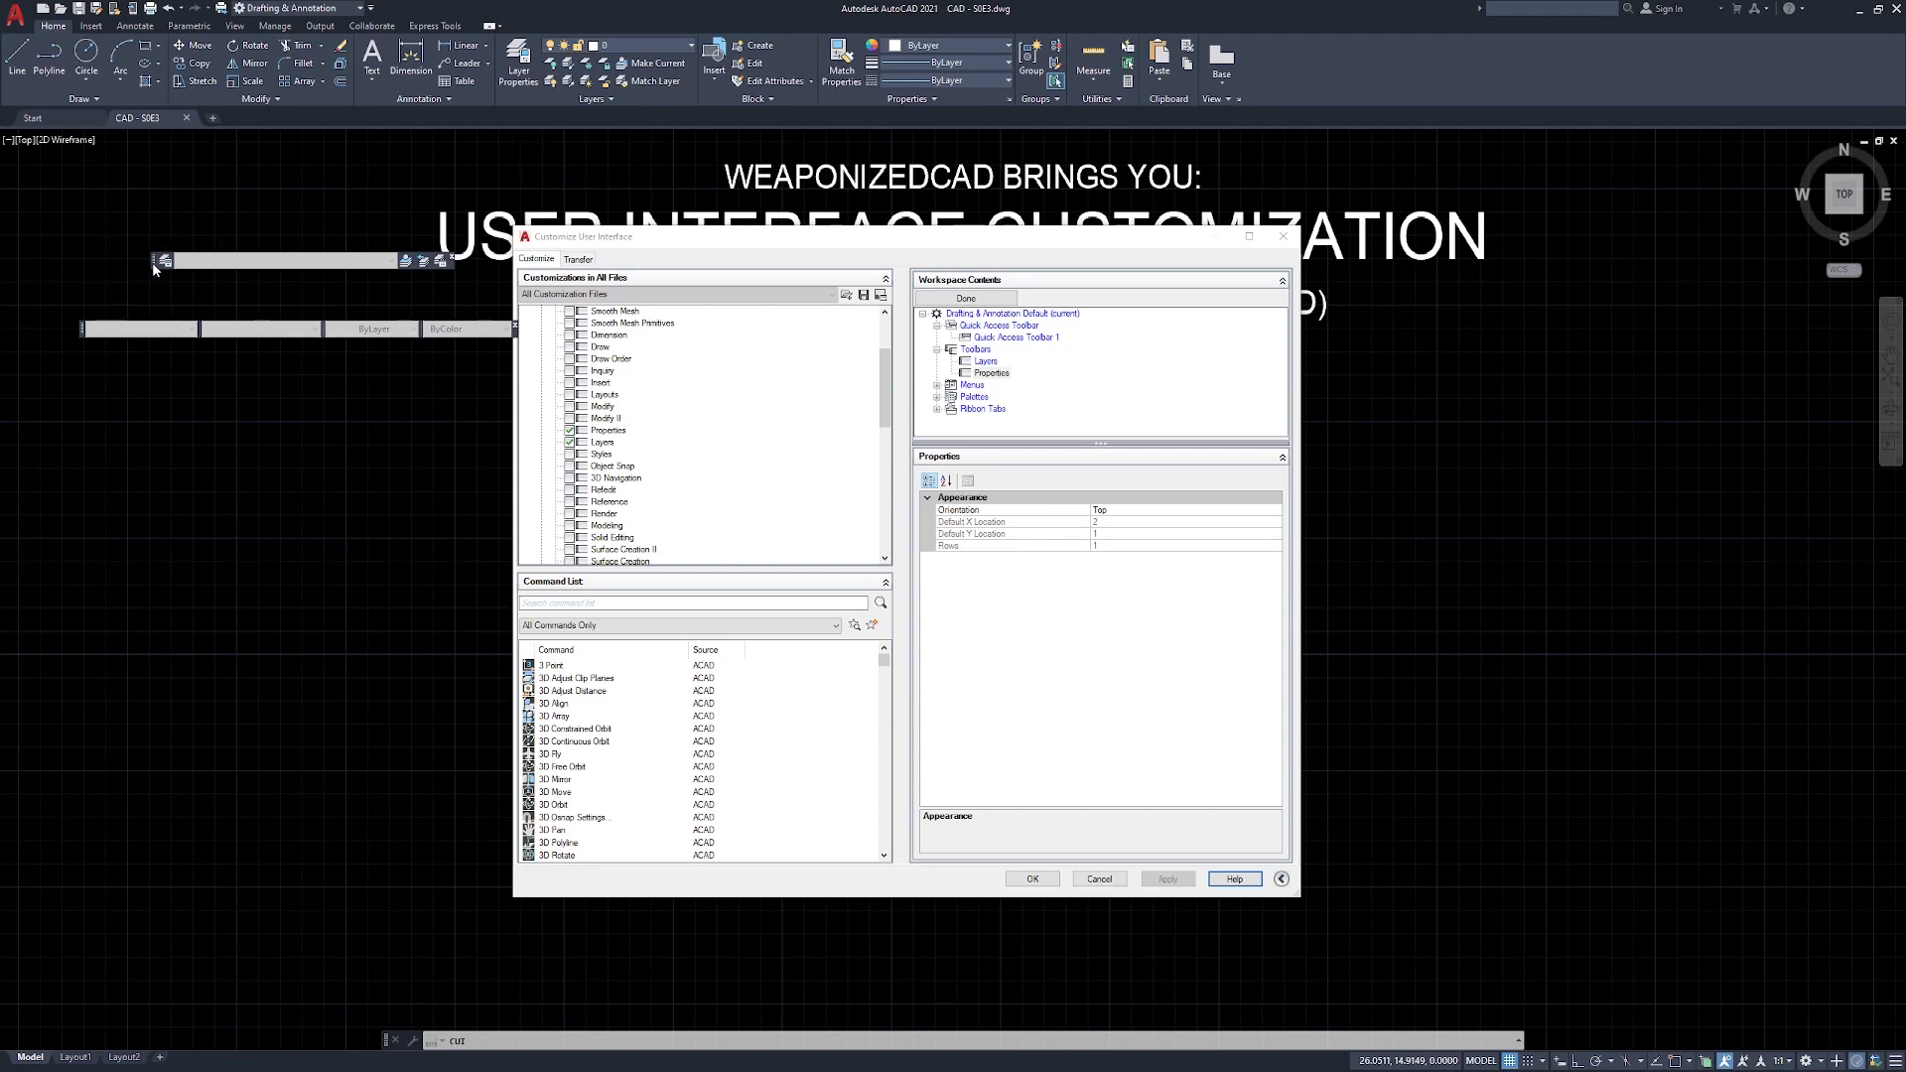
{"action": "left_click_drag", "start_coordinate": [152, 262], "coordinate": [147, 238]}
{"action": "left_click_drag", "start_coordinate": [58, 145], "coordinate": [133, 141]}
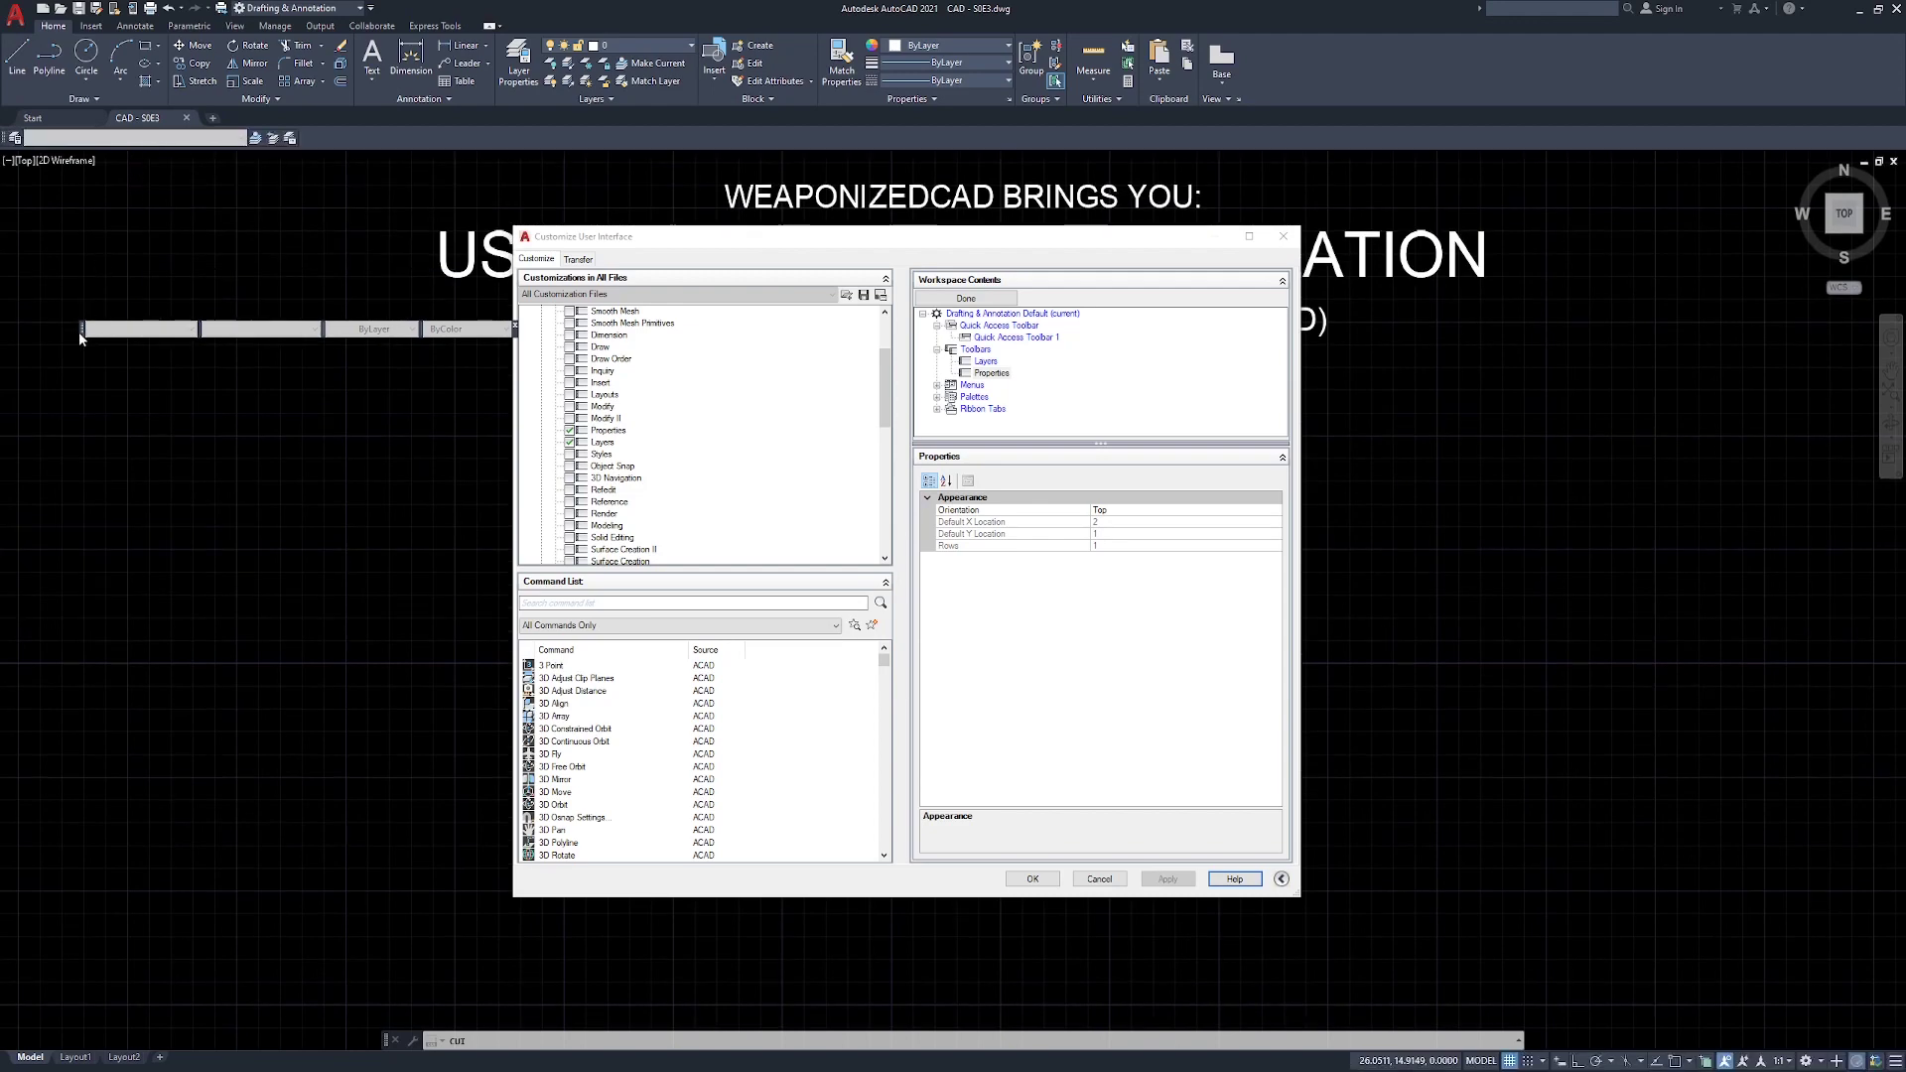
- Dock the Properties toolbar at the bottom, then redock it beside the Layers toolbar
{"action": "left_click_drag", "start_coordinate": [82, 338], "coordinate": [8, 385]}
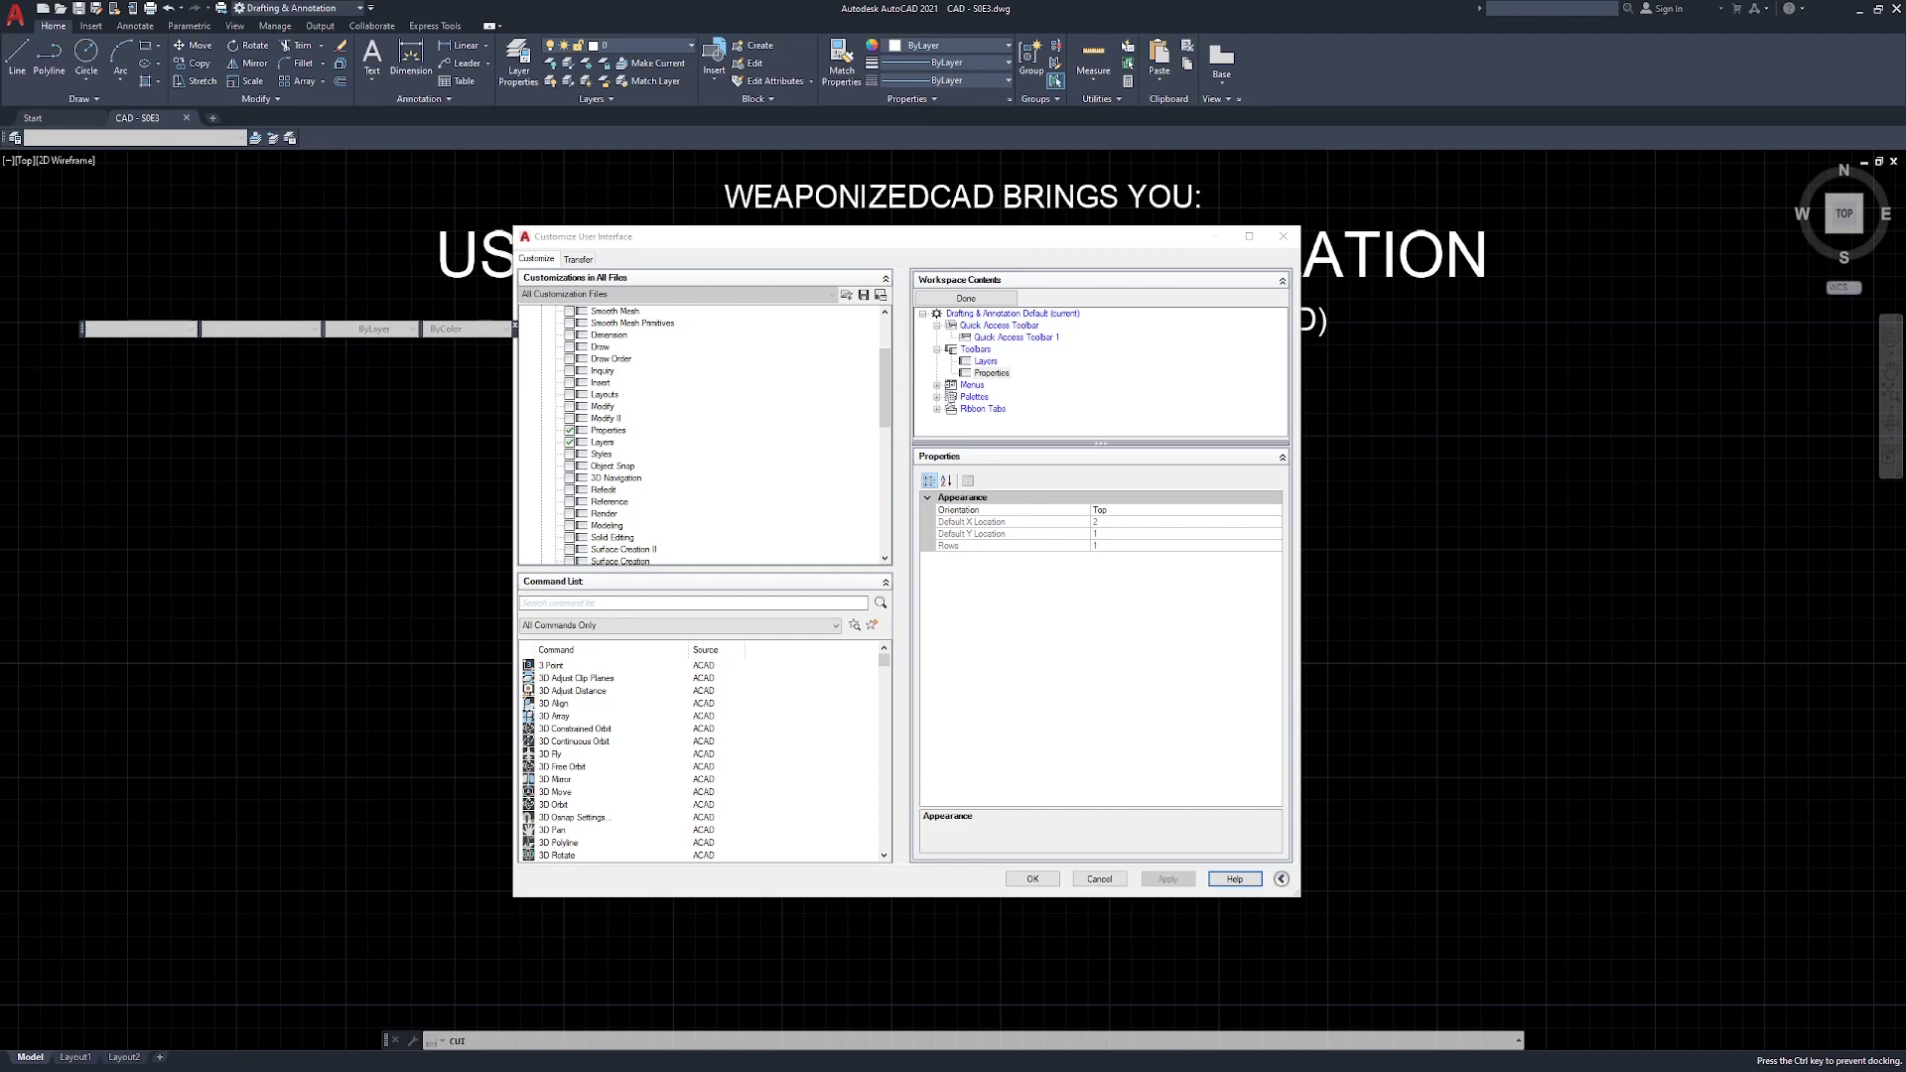
{"action": "left_click_drag", "start_coordinate": [20, 484], "coordinate": [968, 1054]}
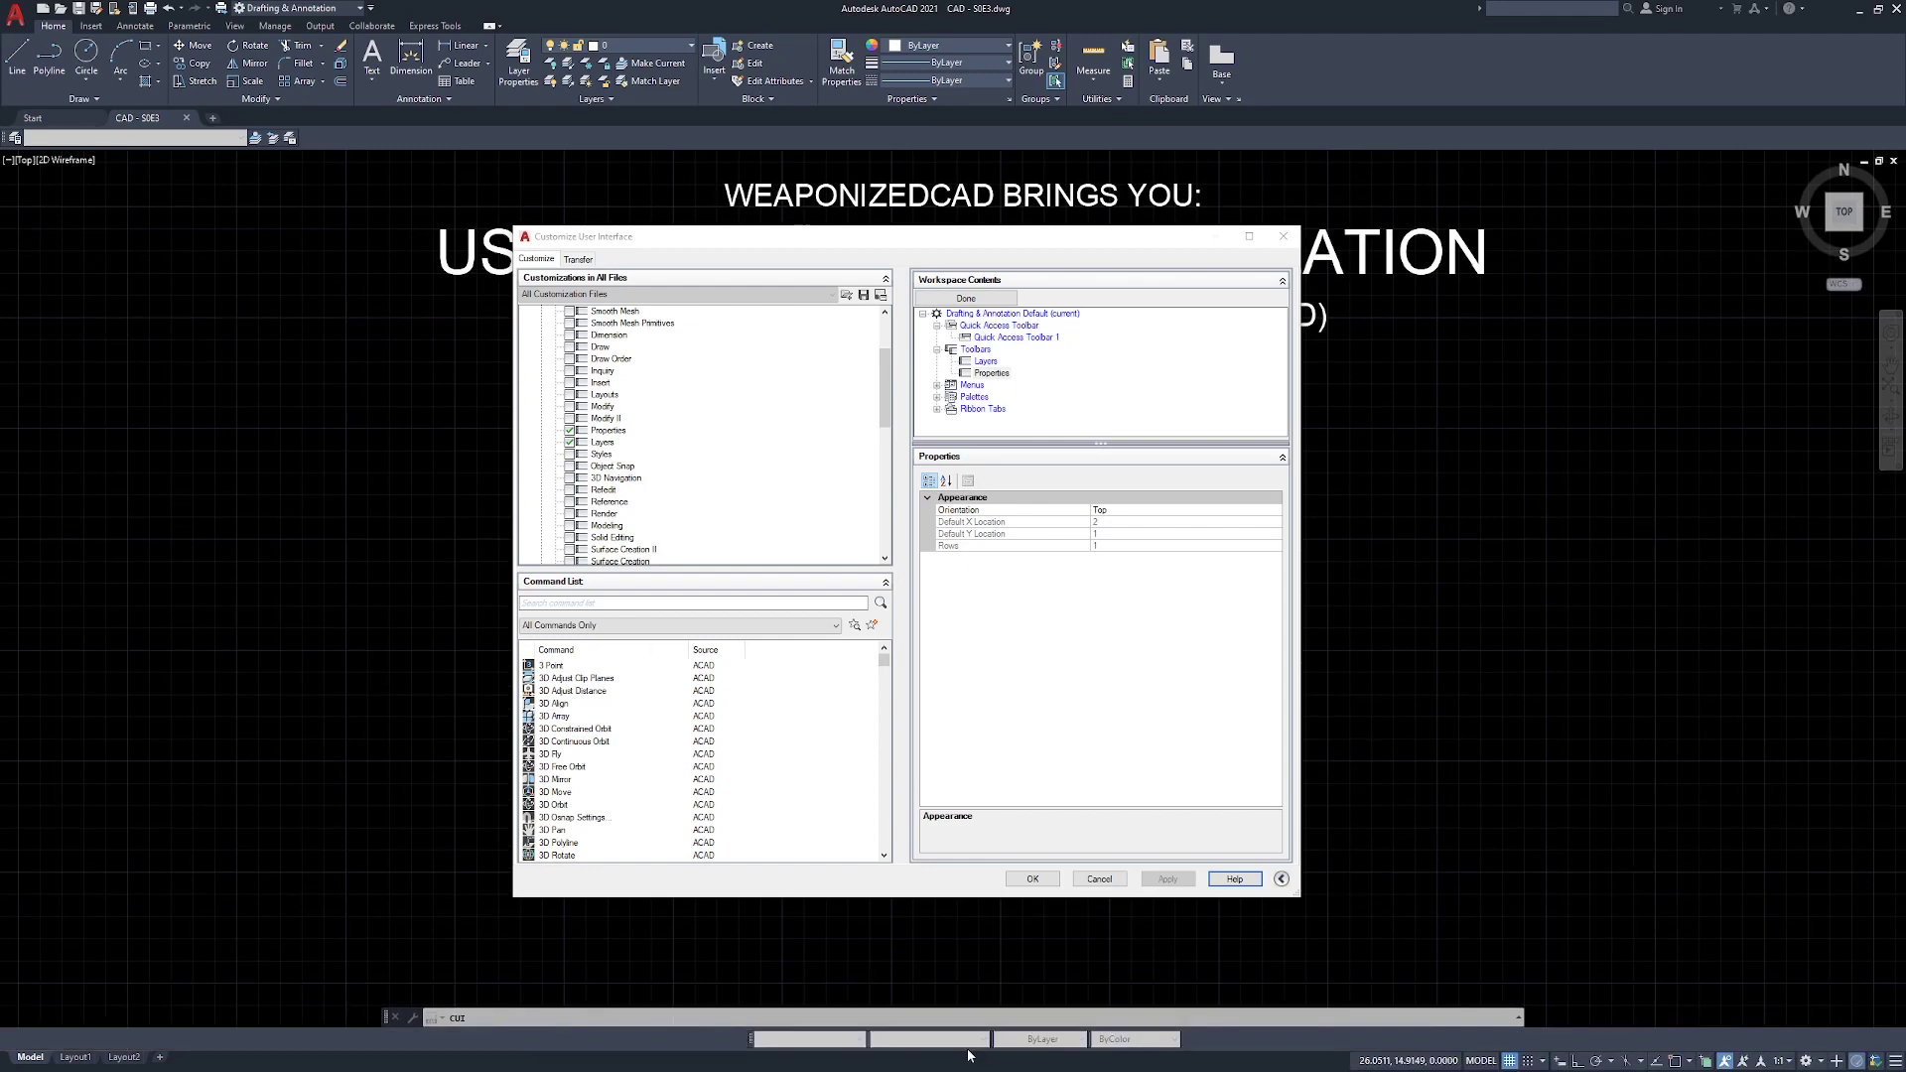
{"action": "left_click", "coordinate": [86, 1043]}
{"action": "left_click_drag", "start_coordinate": [749, 1047], "coordinate": [1609, 576]}
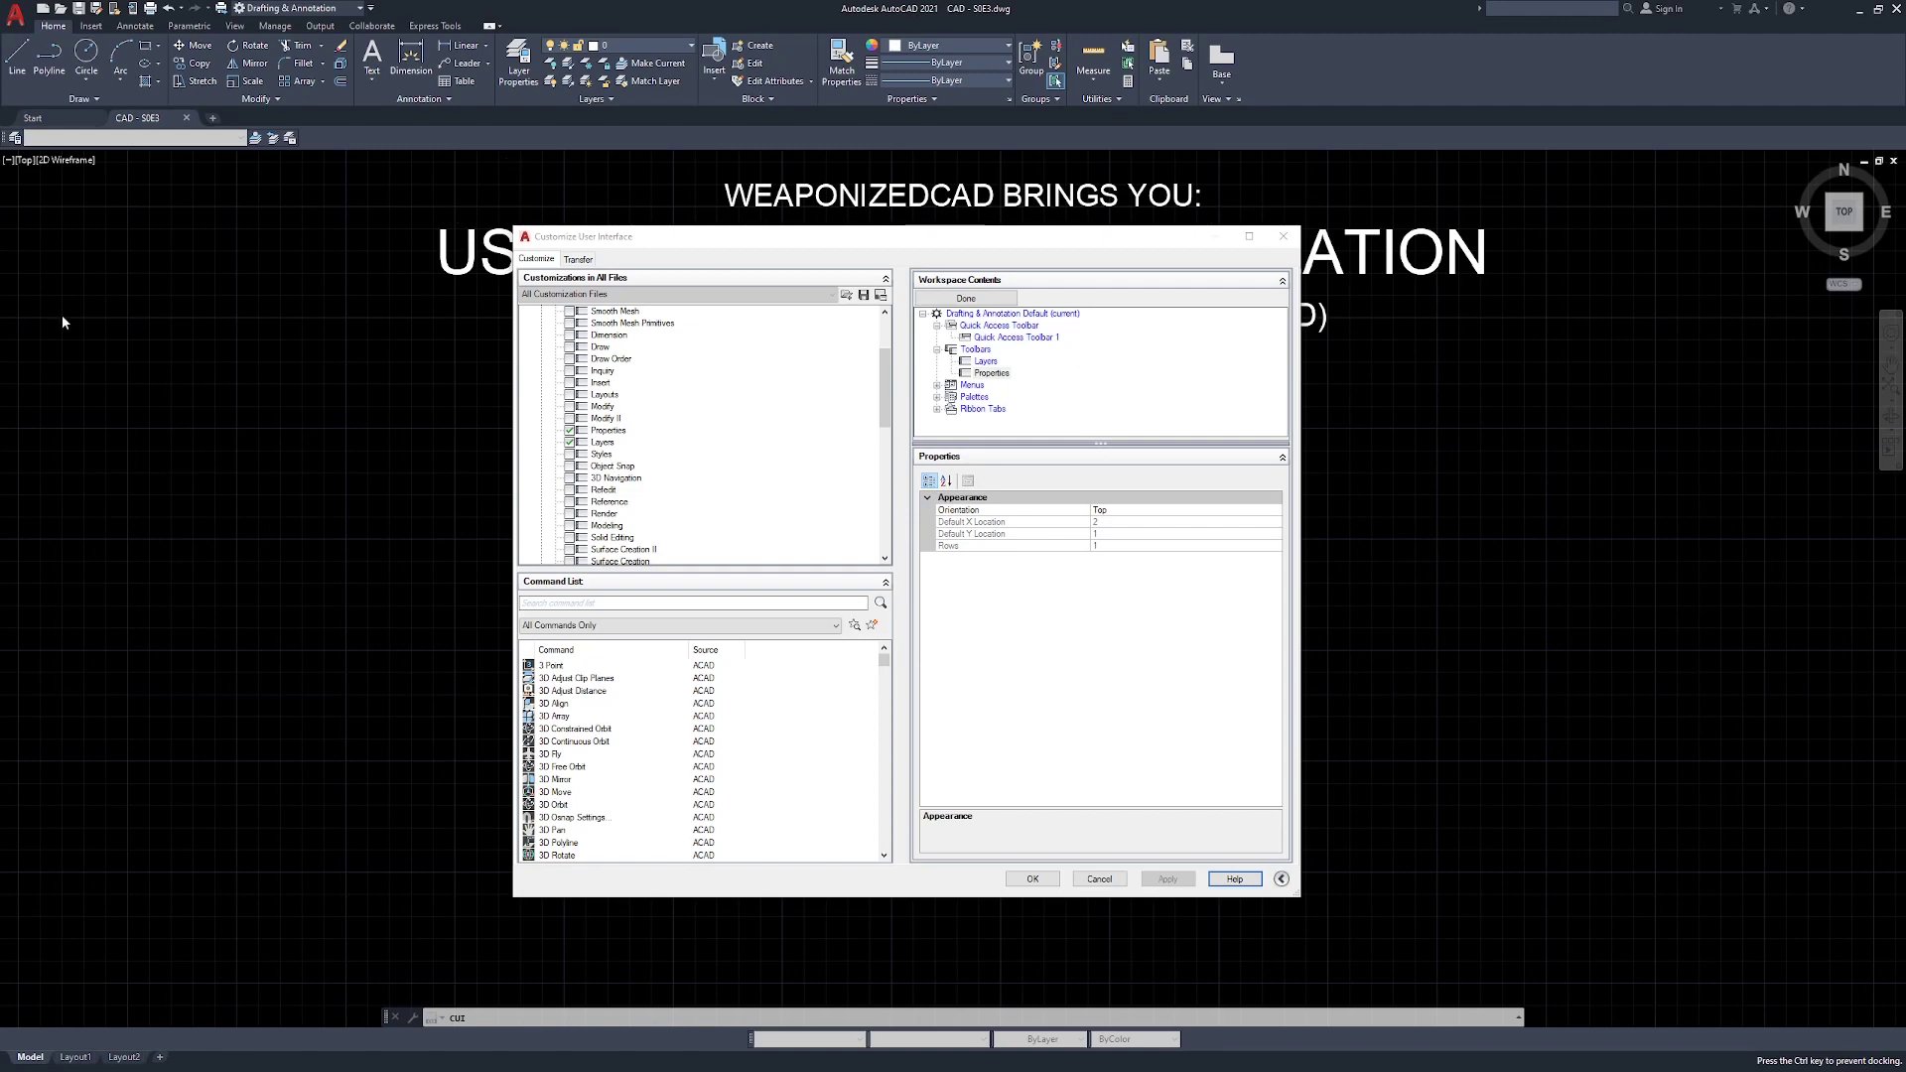
{"action": "left_click_drag", "start_coordinate": [10, 425], "coordinate": [308, 138]}
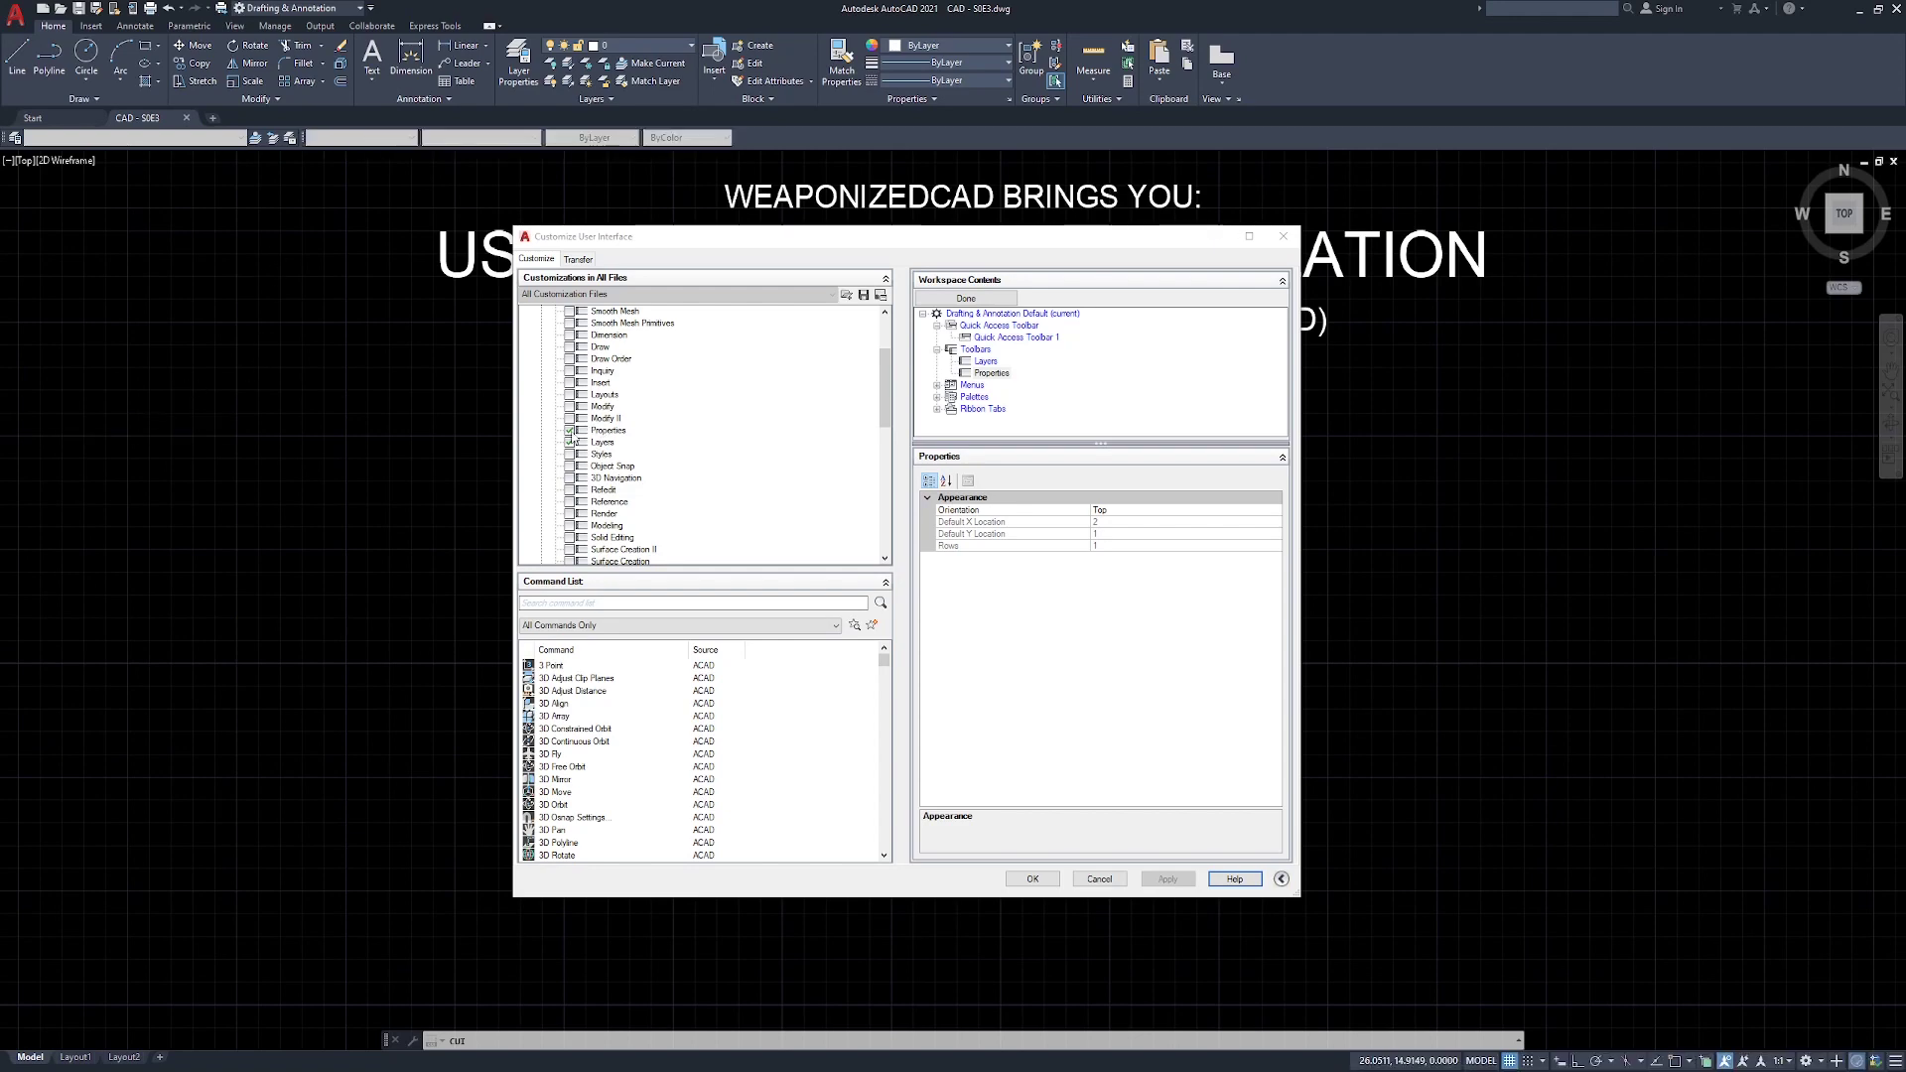
{"action": "left_click", "coordinate": [570, 442]}
- Tick the Viewports toolbar in the workspace tree and apply the change
{"action": "scroll", "coordinate": [629, 443], "scroll_direction": "down", "scroll_amount": 5}
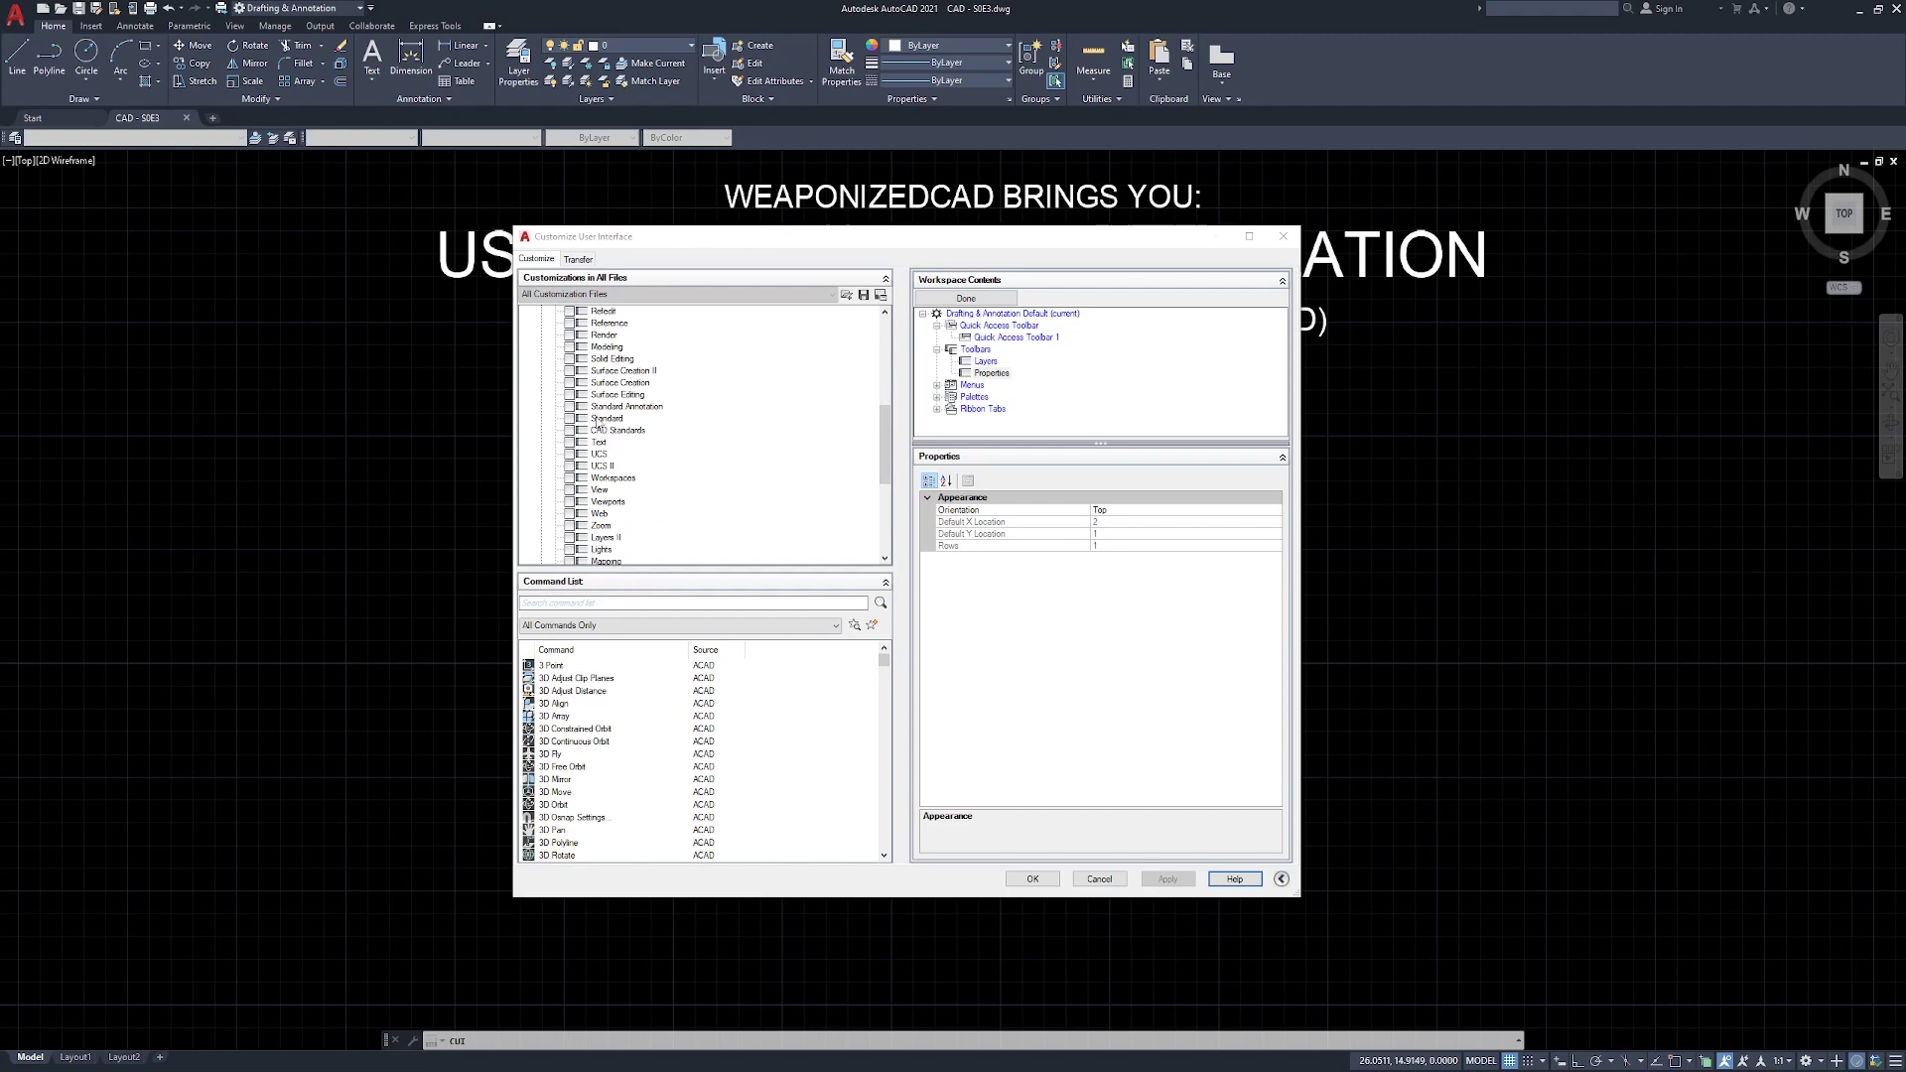
{"action": "scroll", "coordinate": [597, 453], "scroll_direction": "down", "scroll_amount": 1}
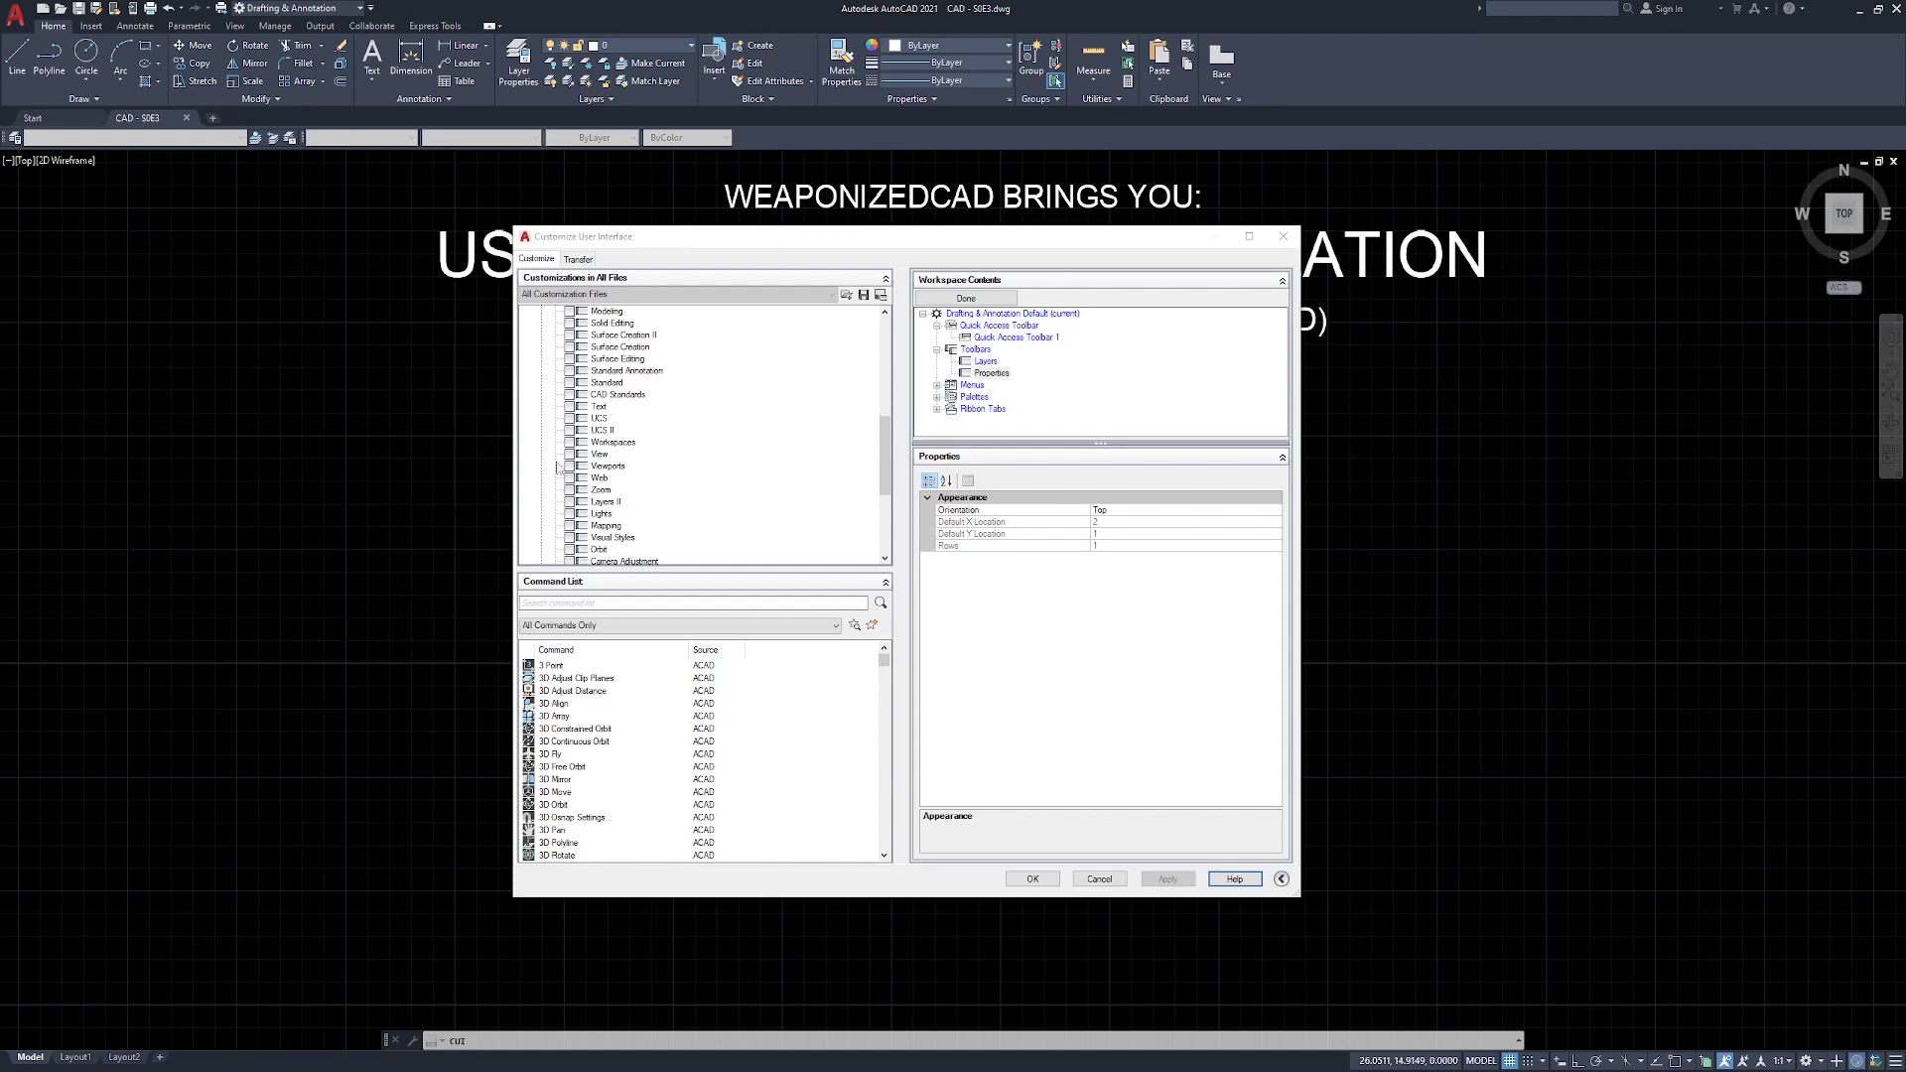
{"action": "left_click", "coordinate": [568, 466]}
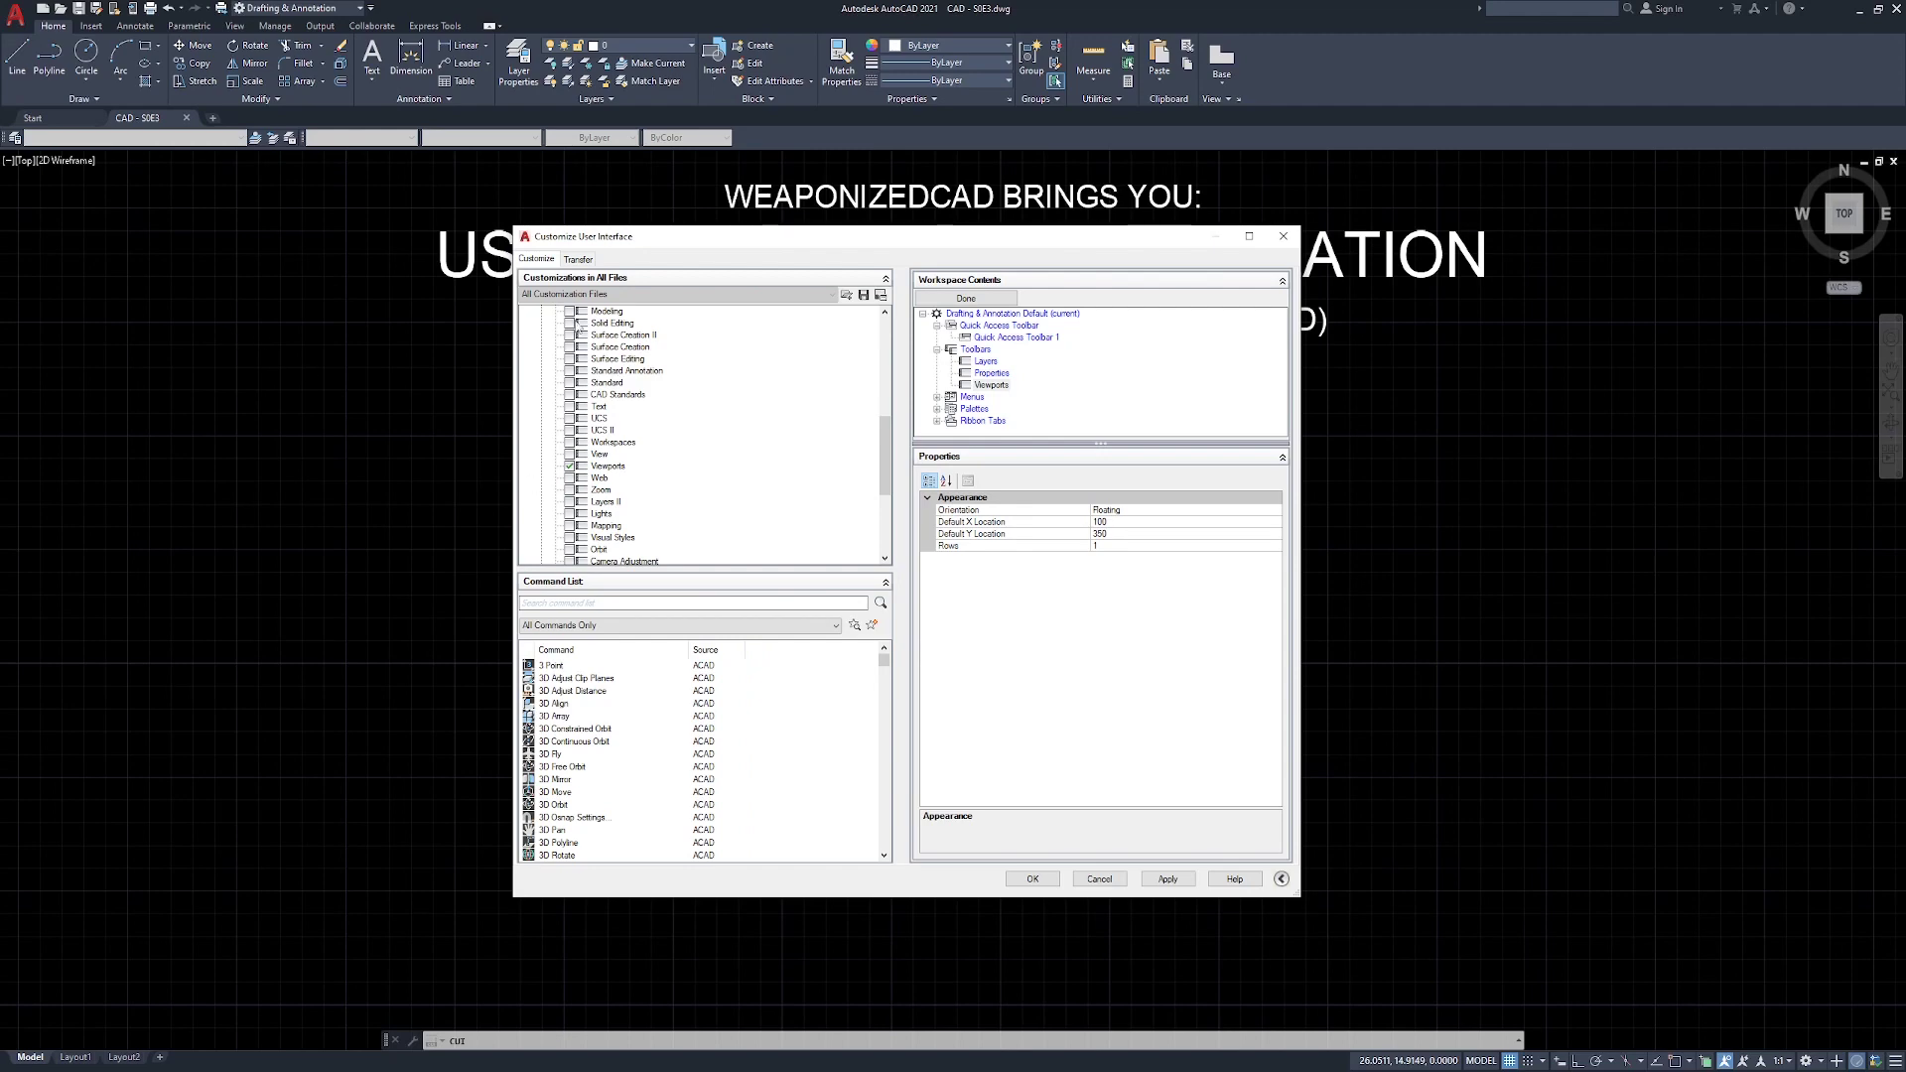
{"action": "scroll", "coordinate": [580, 327], "scroll_direction": "up", "scroll_amount": 4}
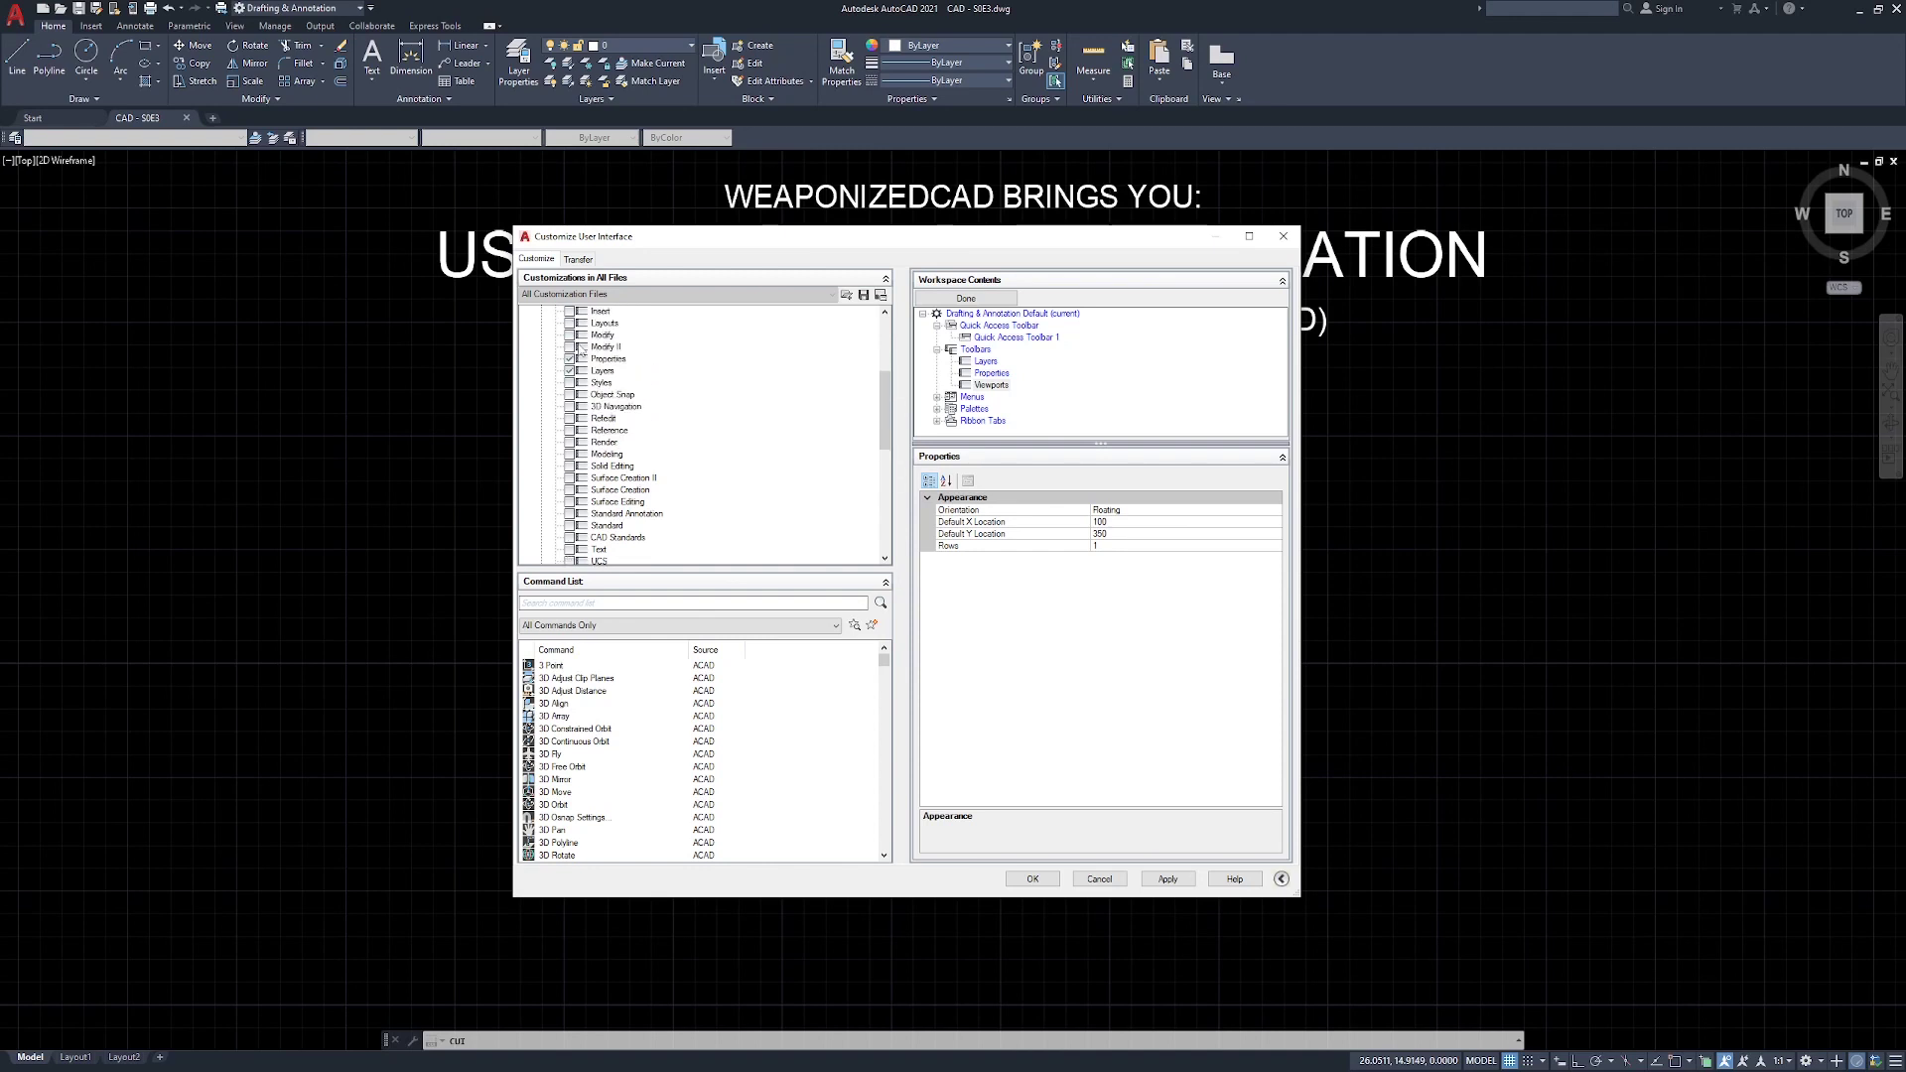
{"action": "scroll", "coordinate": [580, 349], "scroll_direction": "down", "scroll_amount": 2}
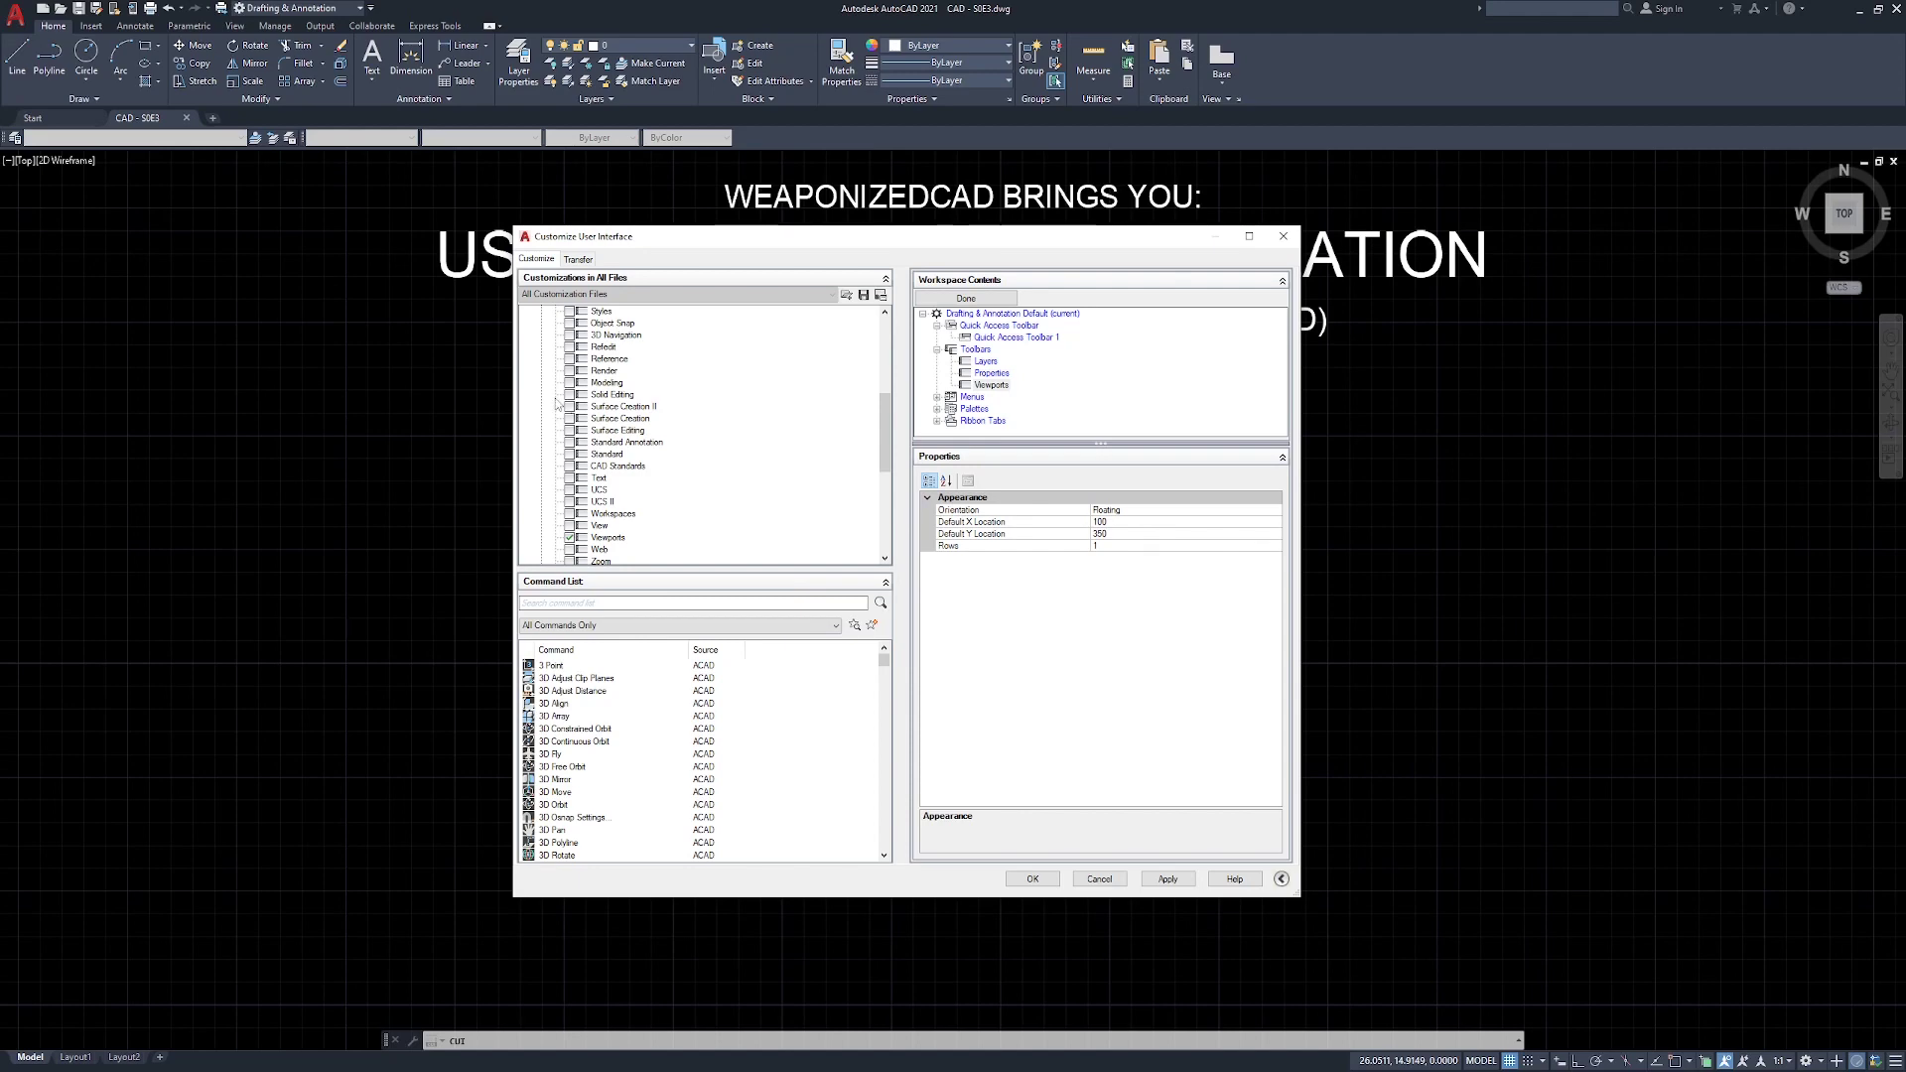
{"action": "scroll", "coordinate": [655, 517], "scroll_direction": "down", "scroll_amount": 1}
{"action": "scroll", "coordinate": [624, 498], "scroll_direction": "down", "scroll_amount": 1}
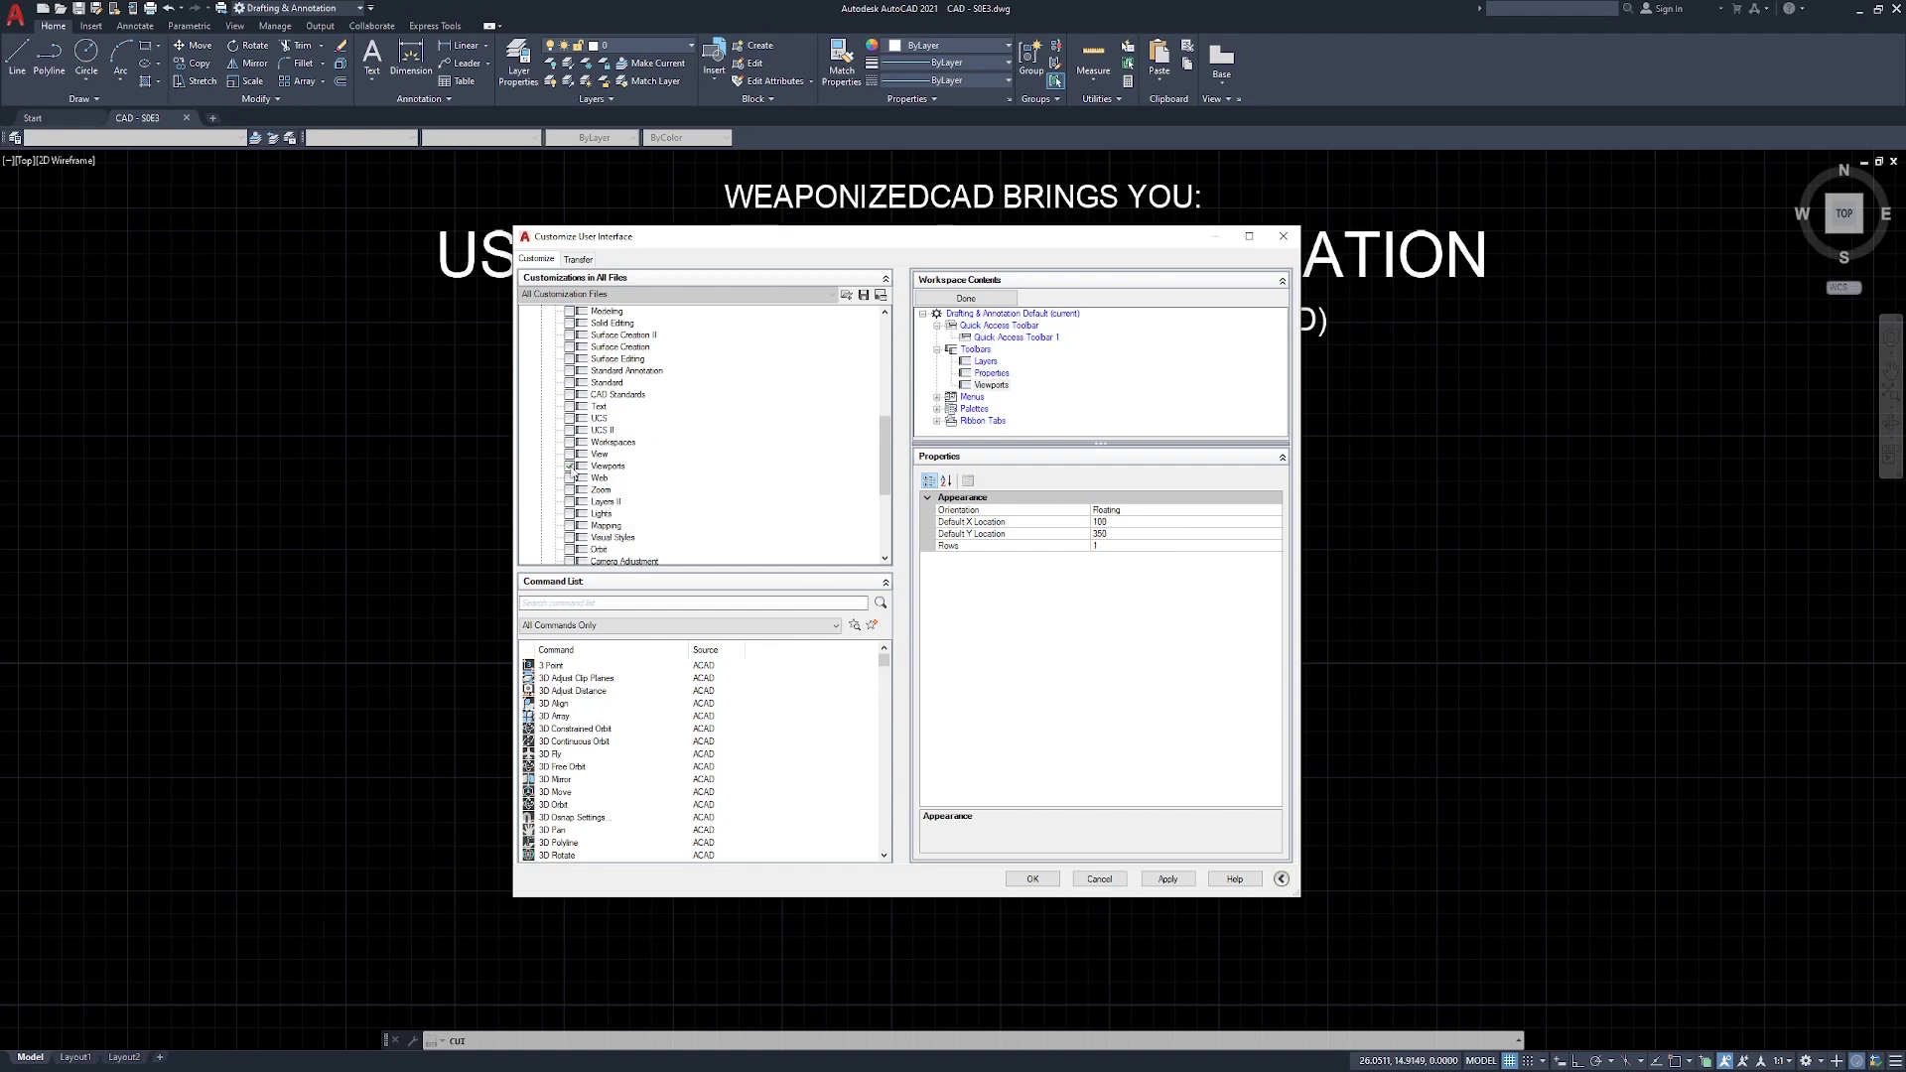
{"action": "left_click", "coordinate": [1167, 879]}
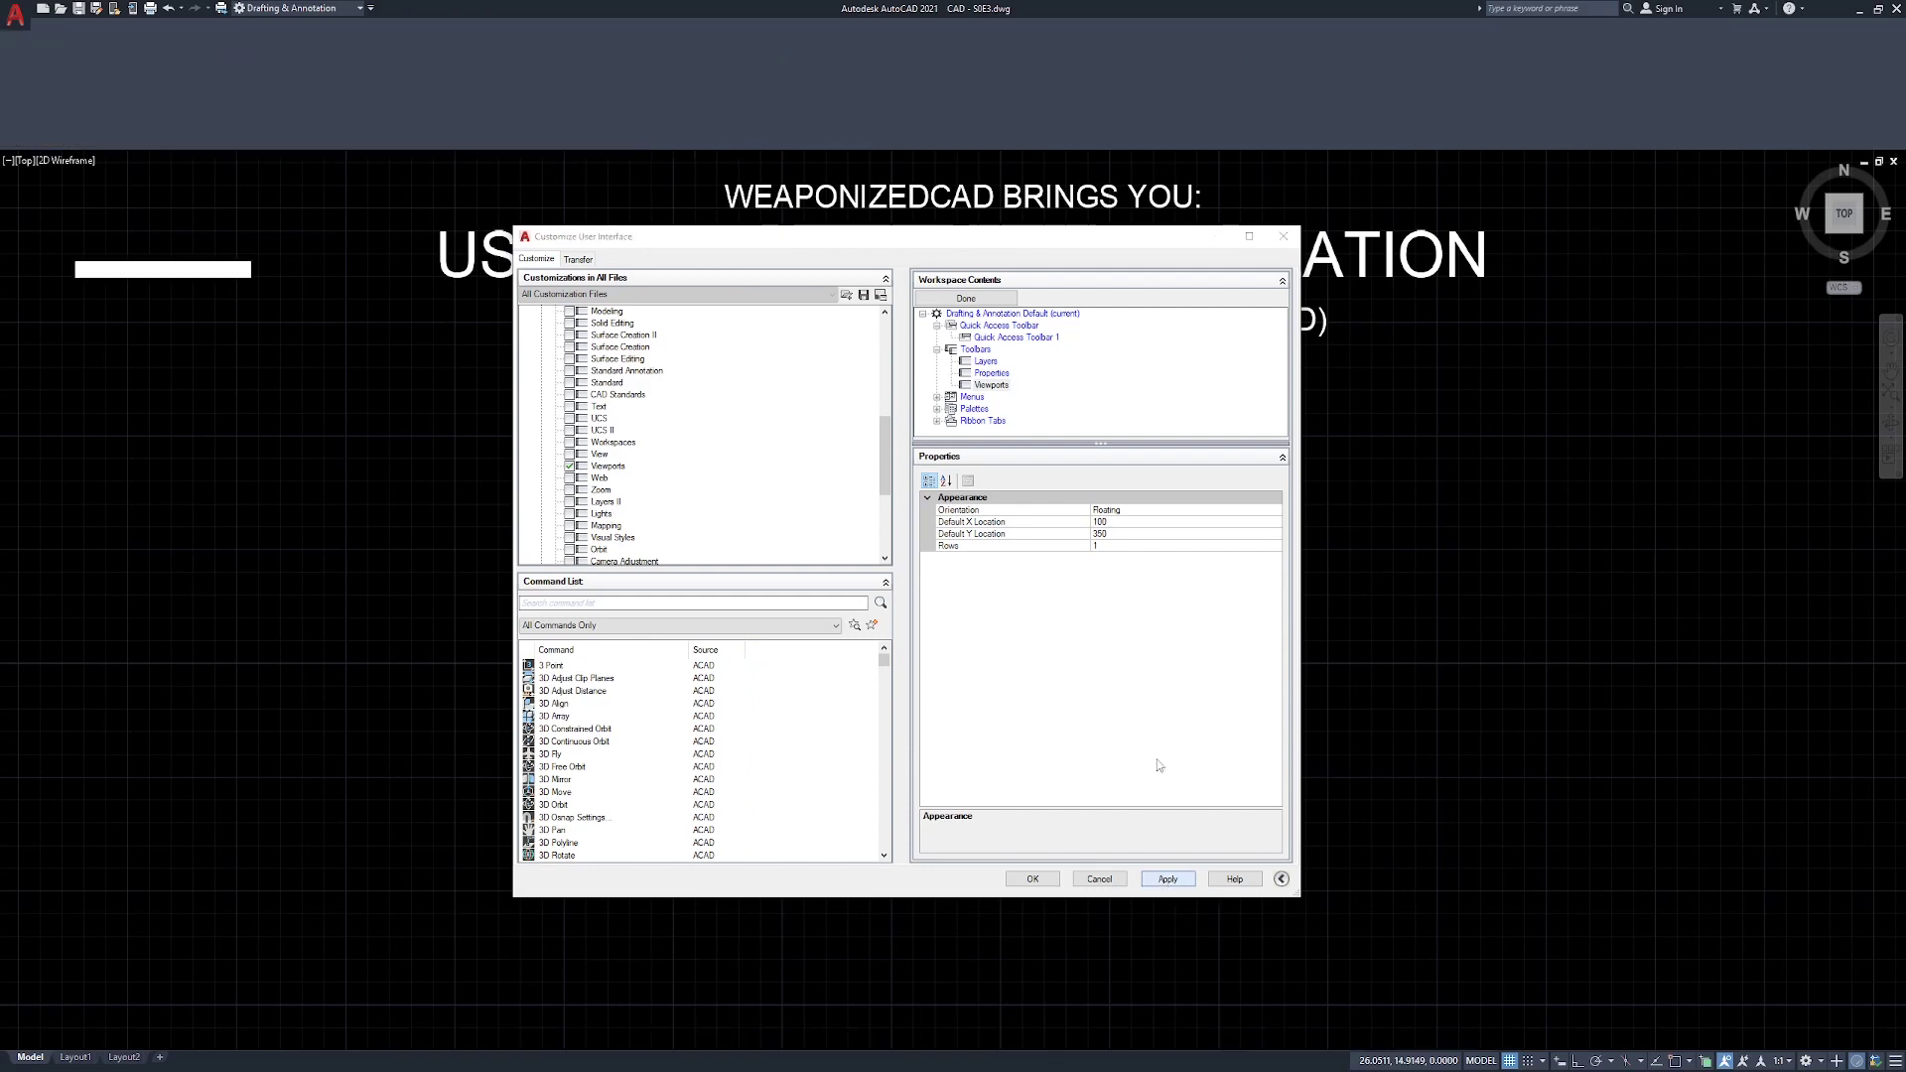
- Dock the Viewports toolbar after the Properties toolbar, finish the workspace, and close CUI with OK
{"action": "left_click", "coordinate": [79, 276]}
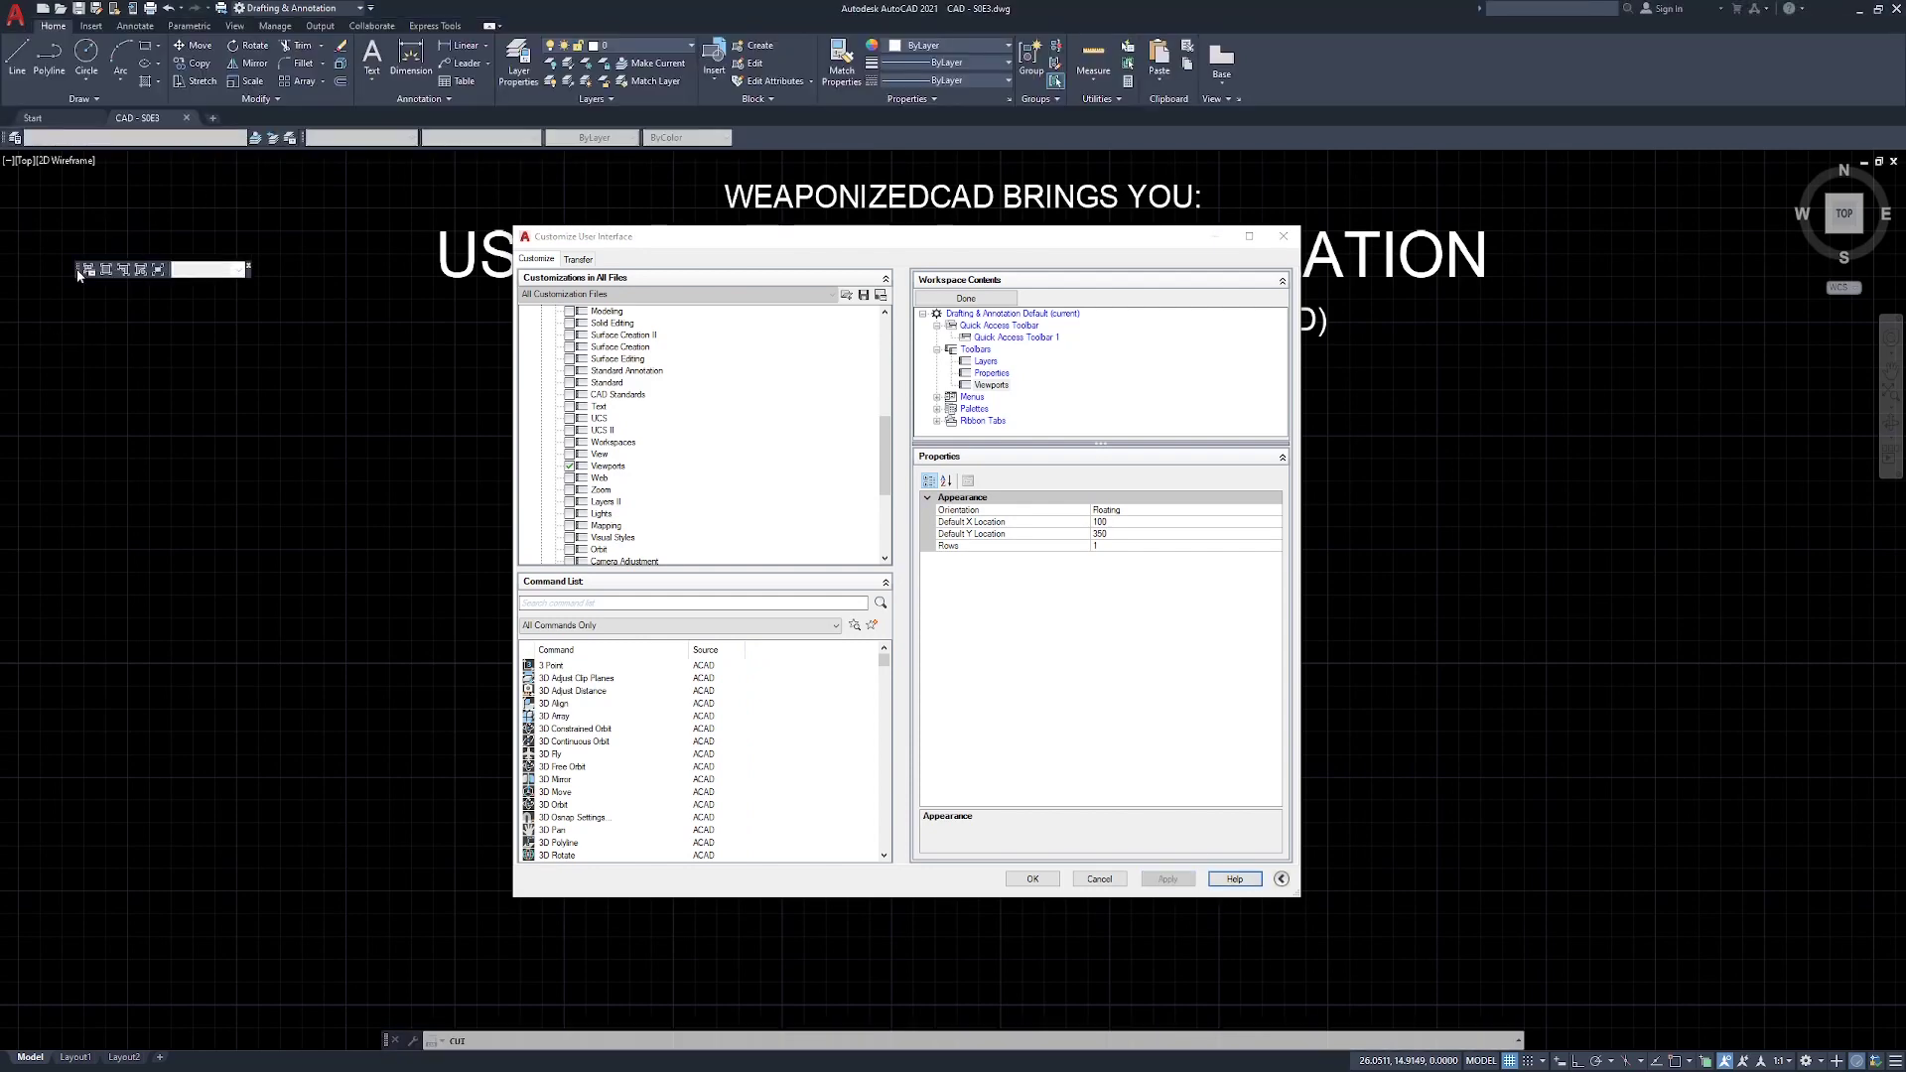
{"action": "left_click_drag", "start_coordinate": [82, 276], "coordinate": [79, 274]}
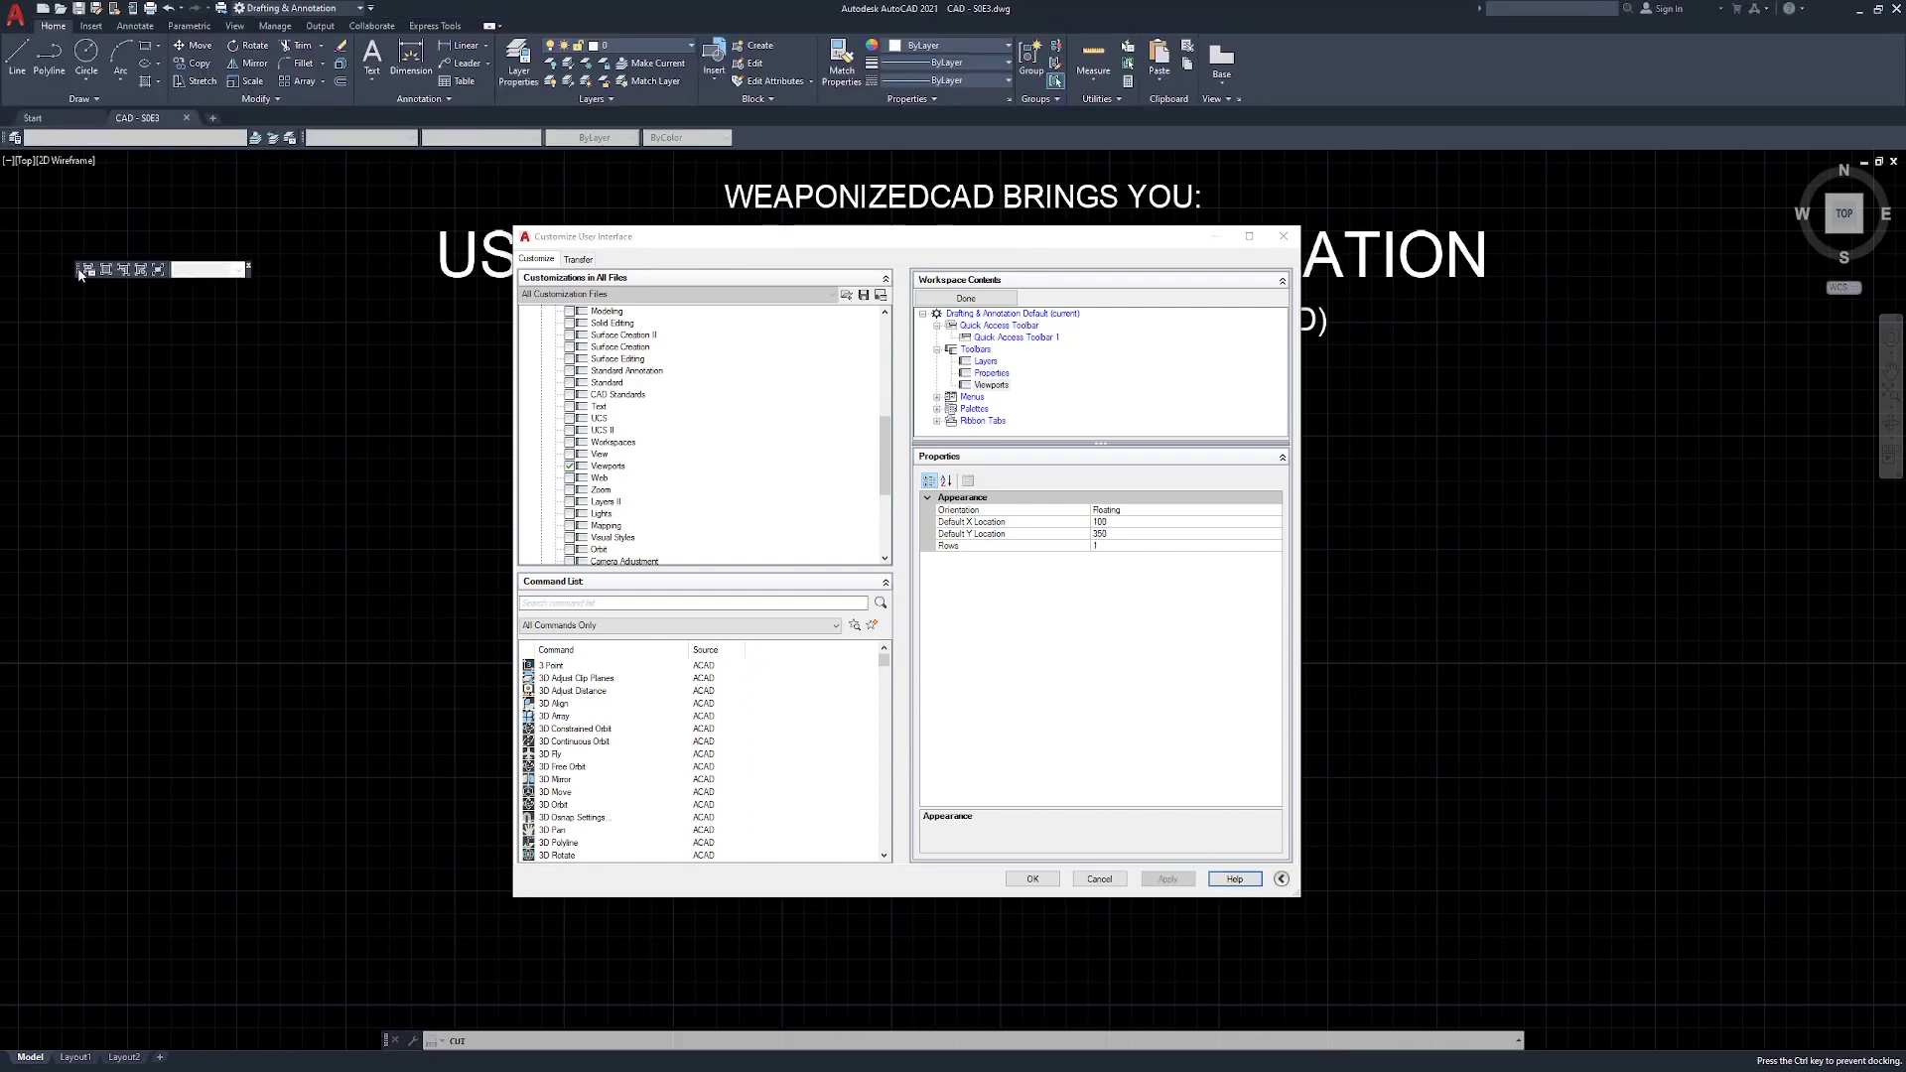
{"action": "left_click_drag", "start_coordinate": [781, 145], "coordinate": [784, 146]}
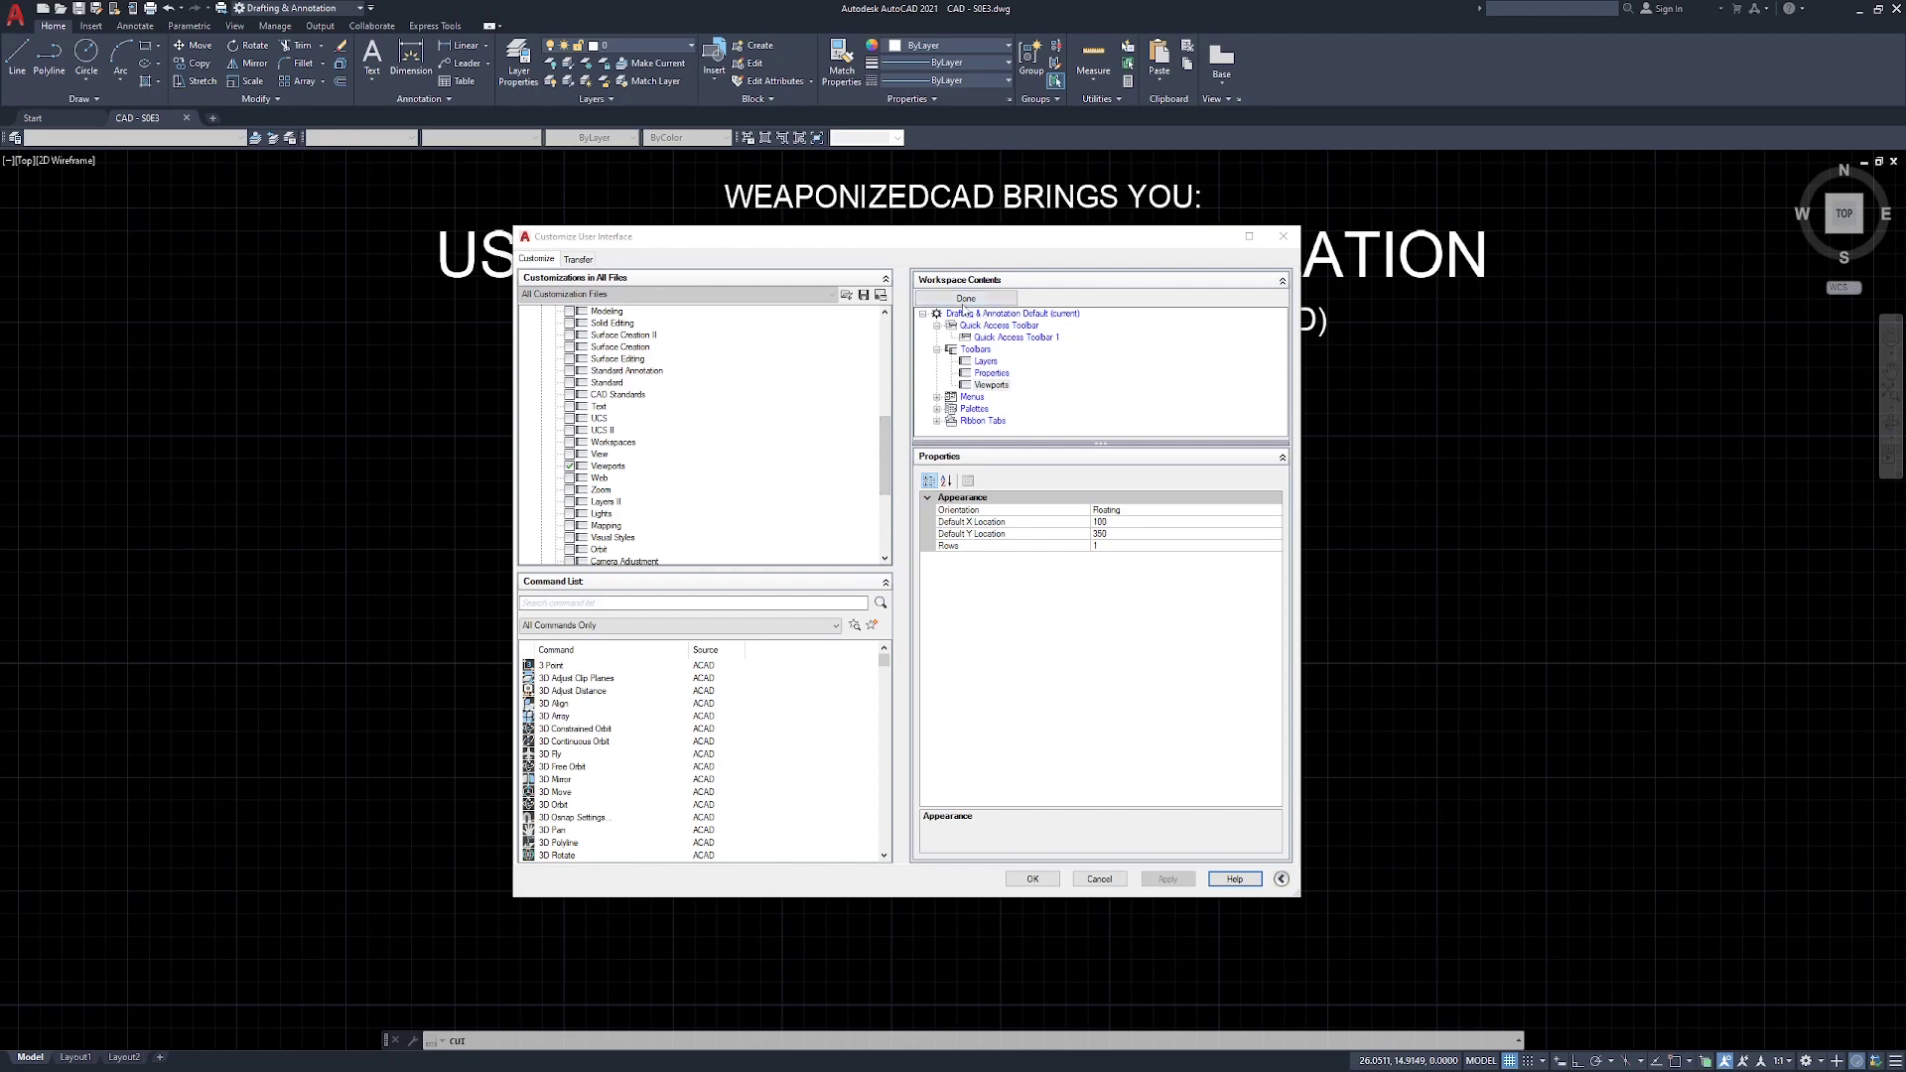
{"action": "left_click", "coordinate": [975, 299]}
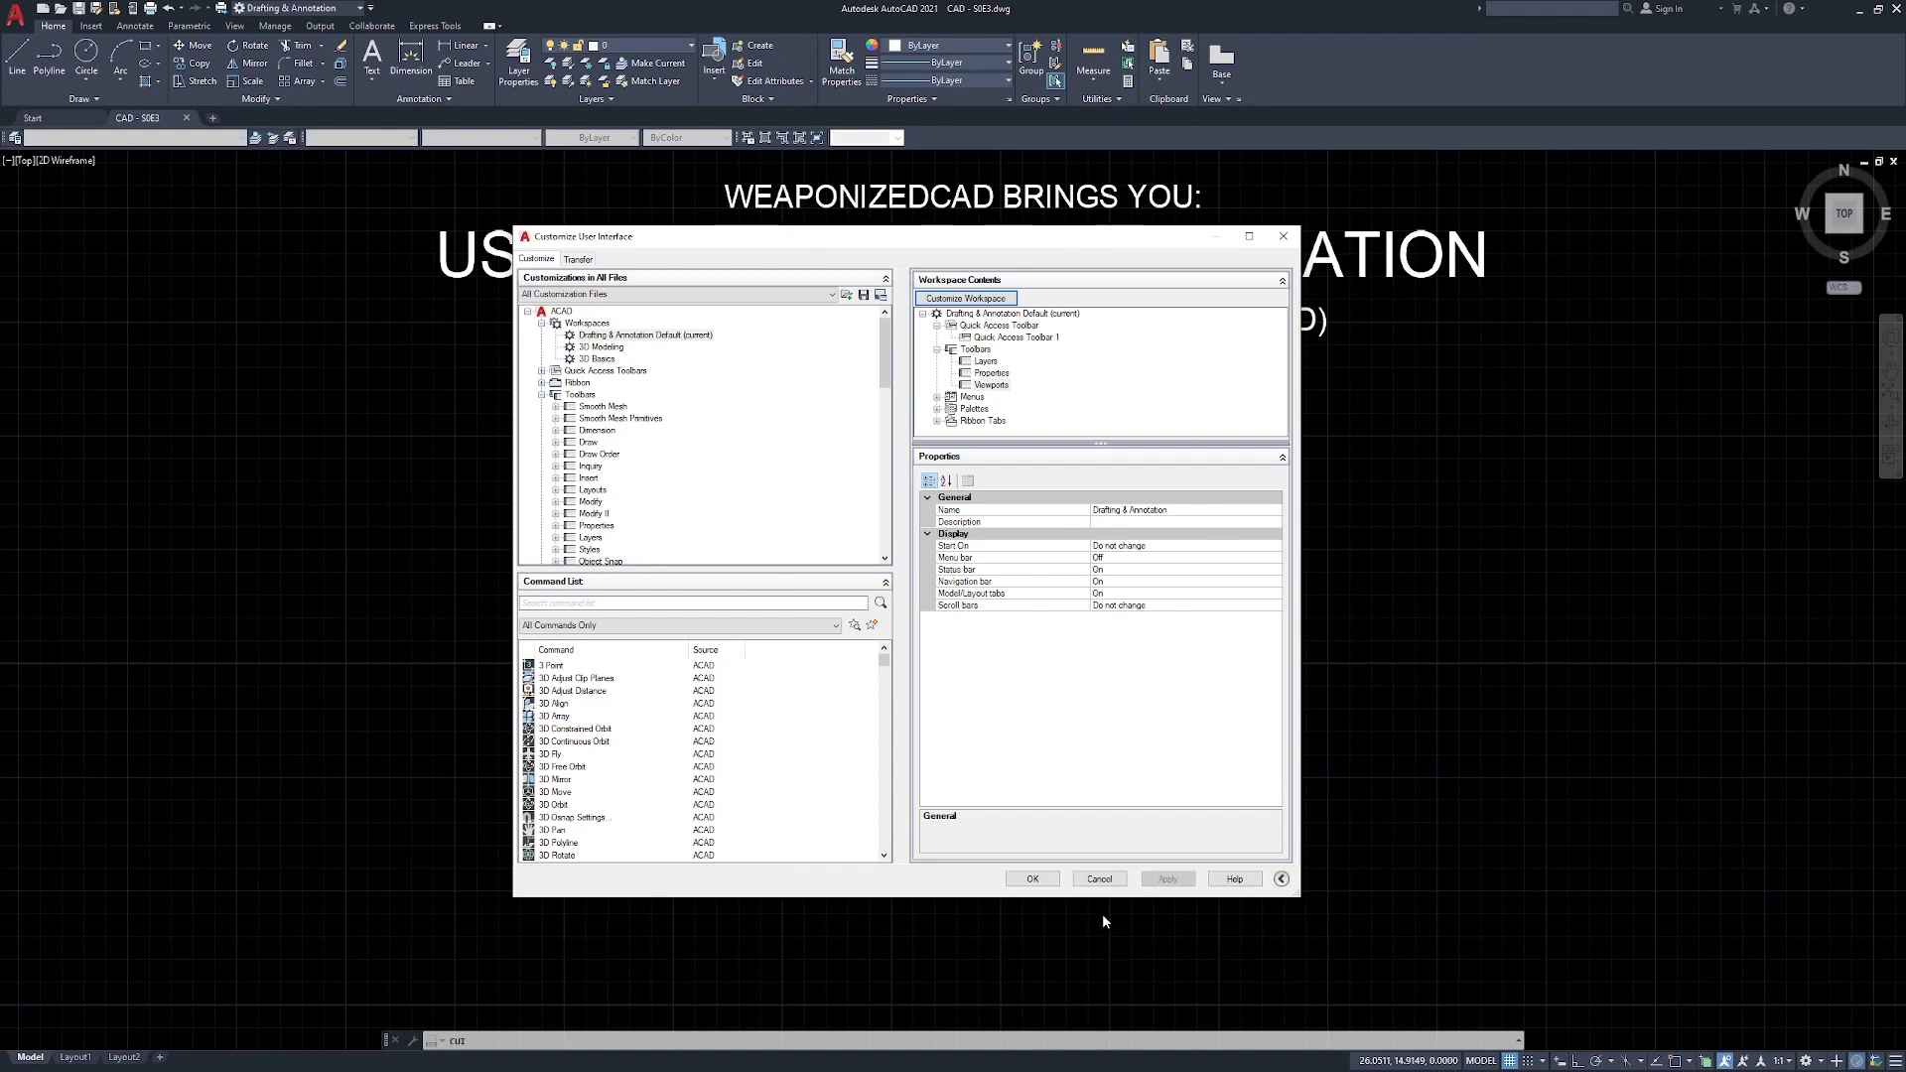
{"action": "left_click", "coordinate": [1180, 887]}
{"action": "left_click", "coordinate": [1167, 877]}
{"action": "left_click", "coordinate": [1032, 879]}
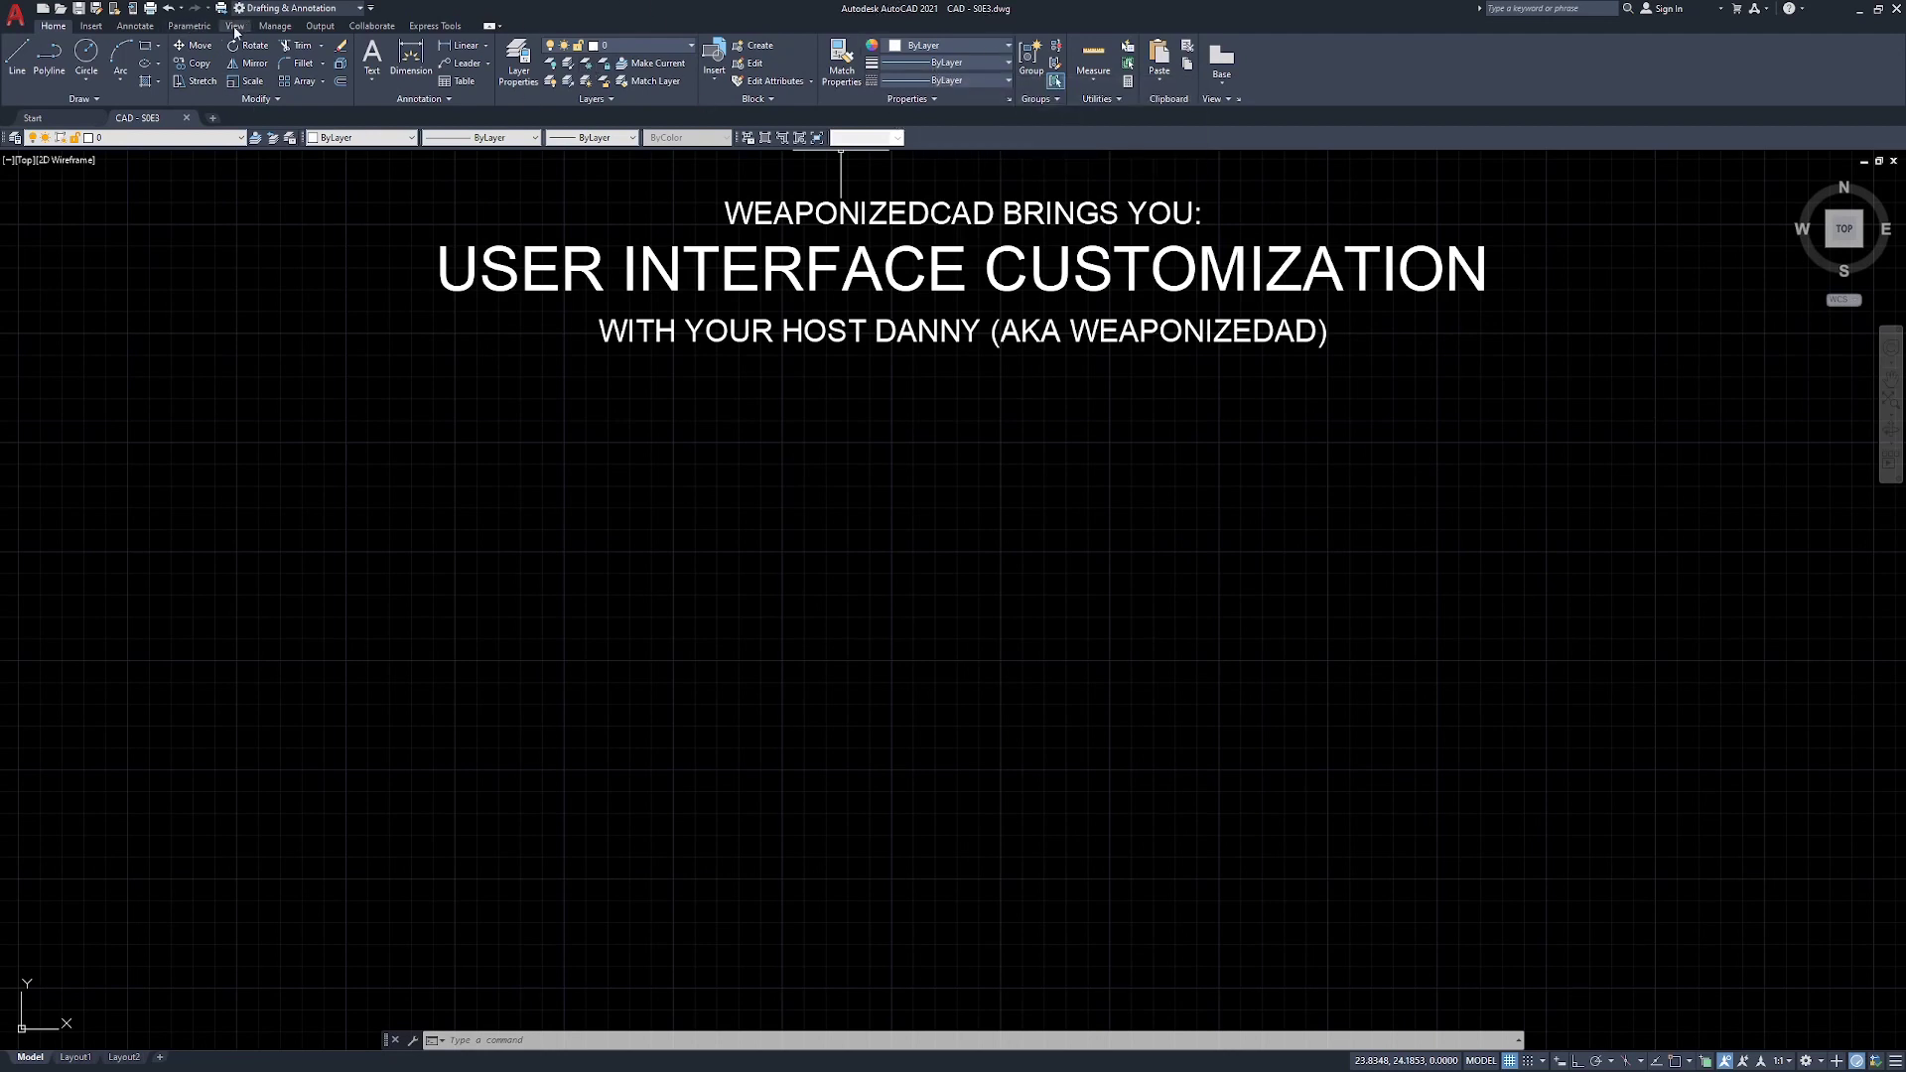
- Switch through the Manage, Annotate and Home ribbon tabs, ending on Annotate
{"action": "left_click", "coordinate": [275, 26]}
{"action": "left_click", "coordinate": [136, 26]}
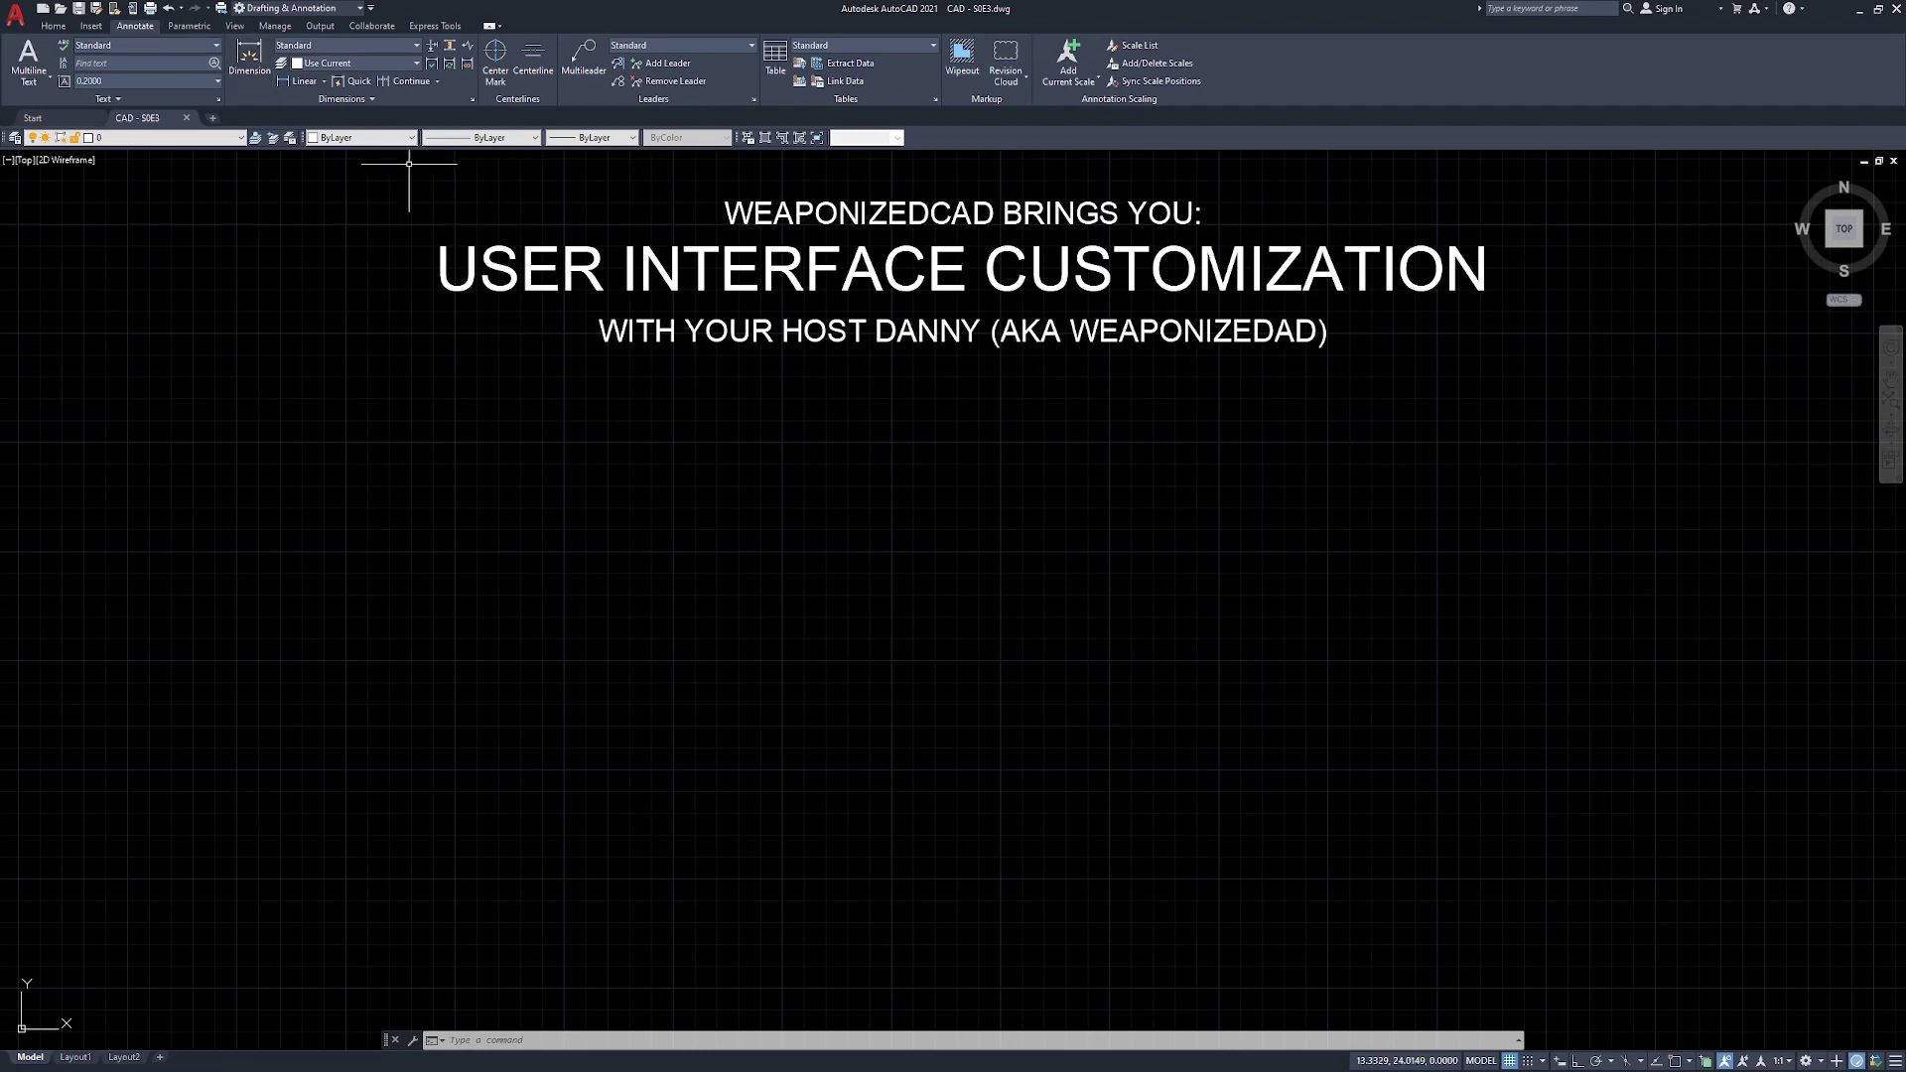
{"action": "left_click", "coordinate": [55, 26]}
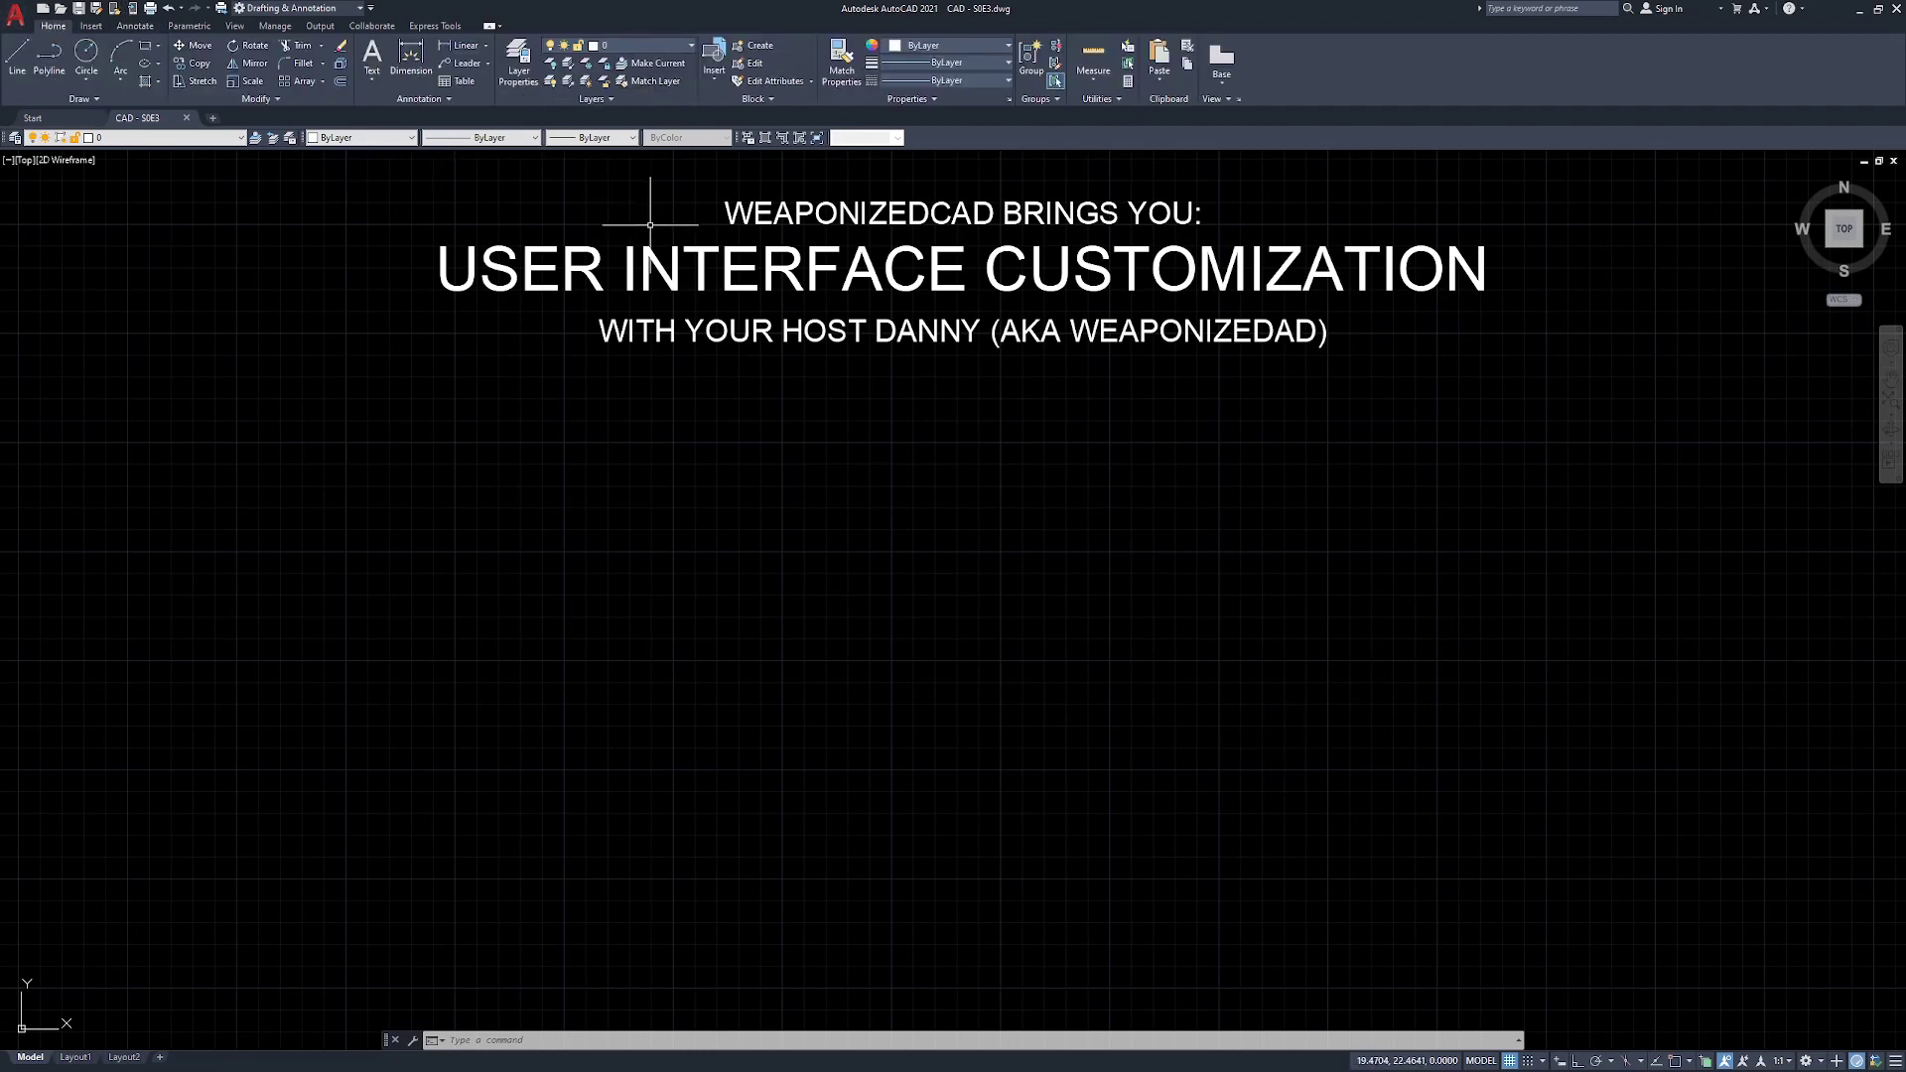
{"action": "left_click", "coordinate": [137, 26]}
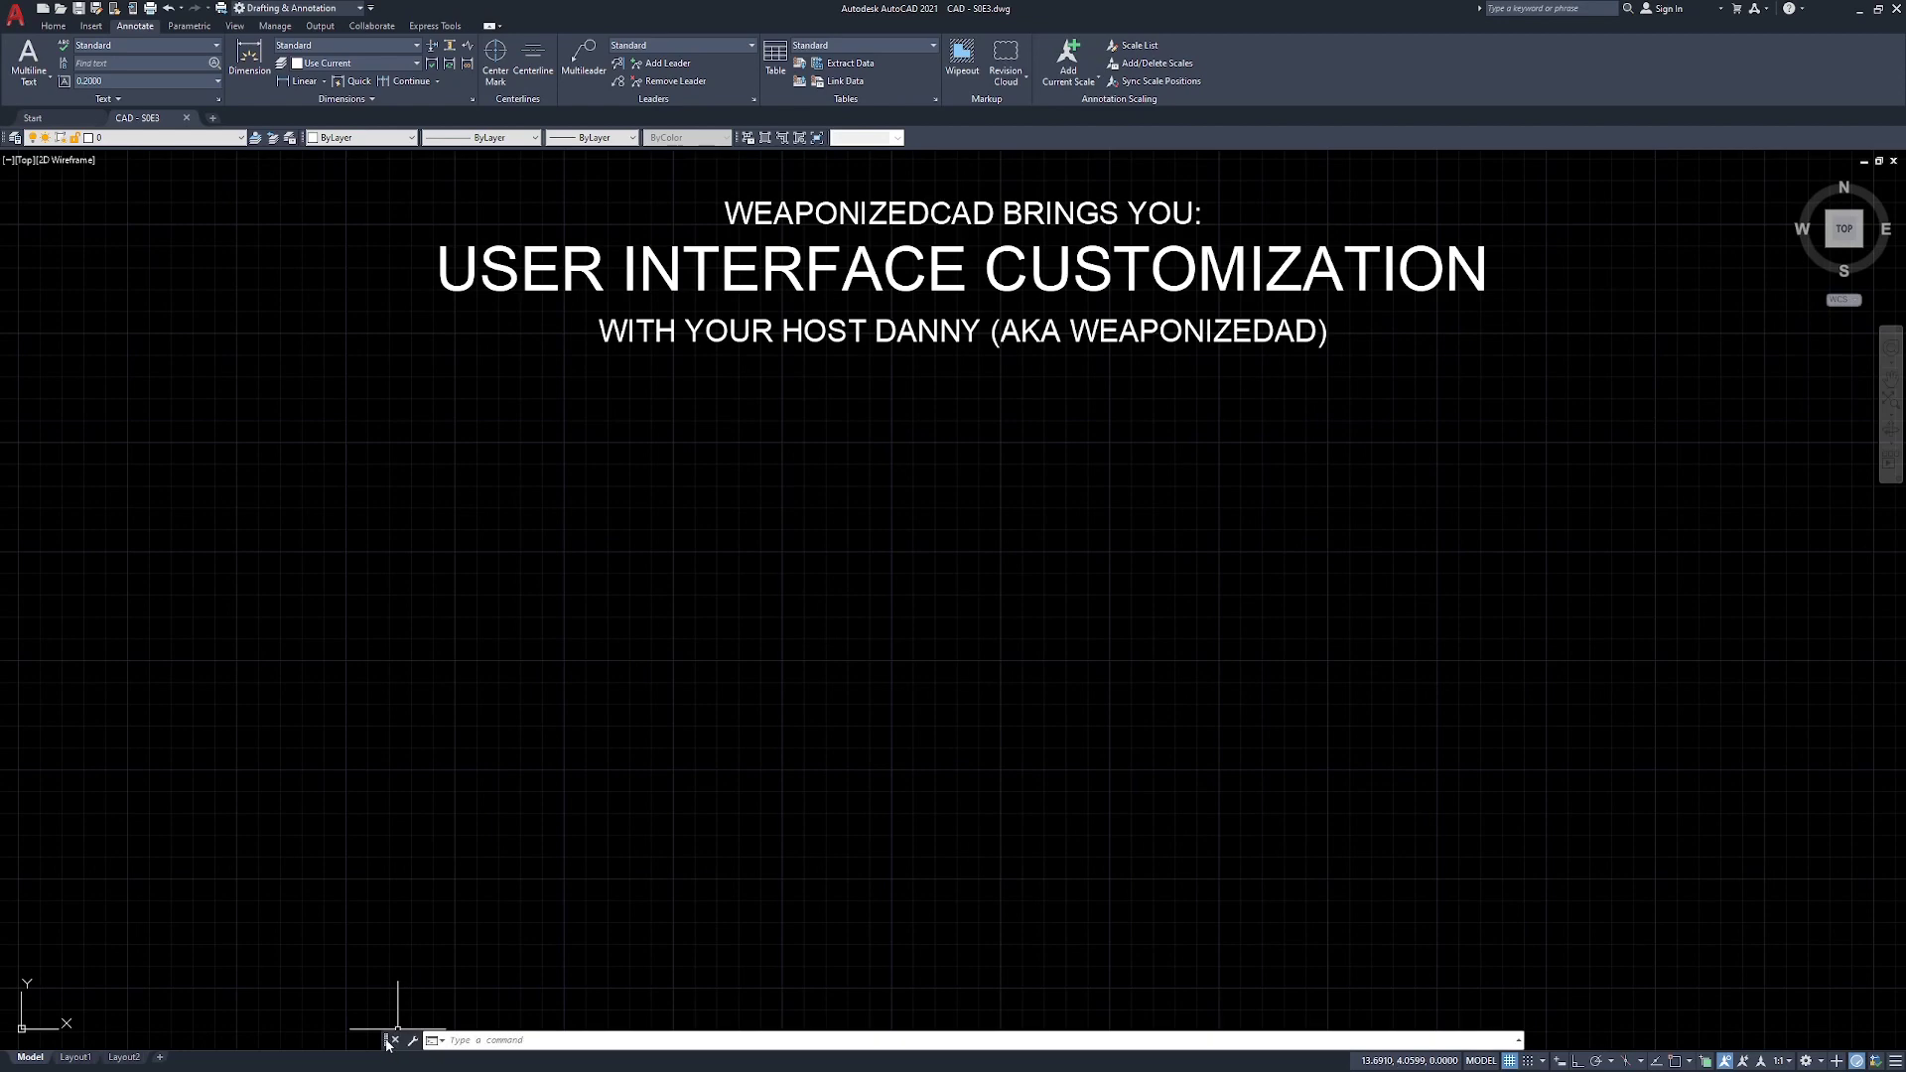
- Float the command line, redock it at the bottom, and make it taller
{"action": "left_click_drag", "start_coordinate": [387, 1042], "coordinate": [433, 667]}
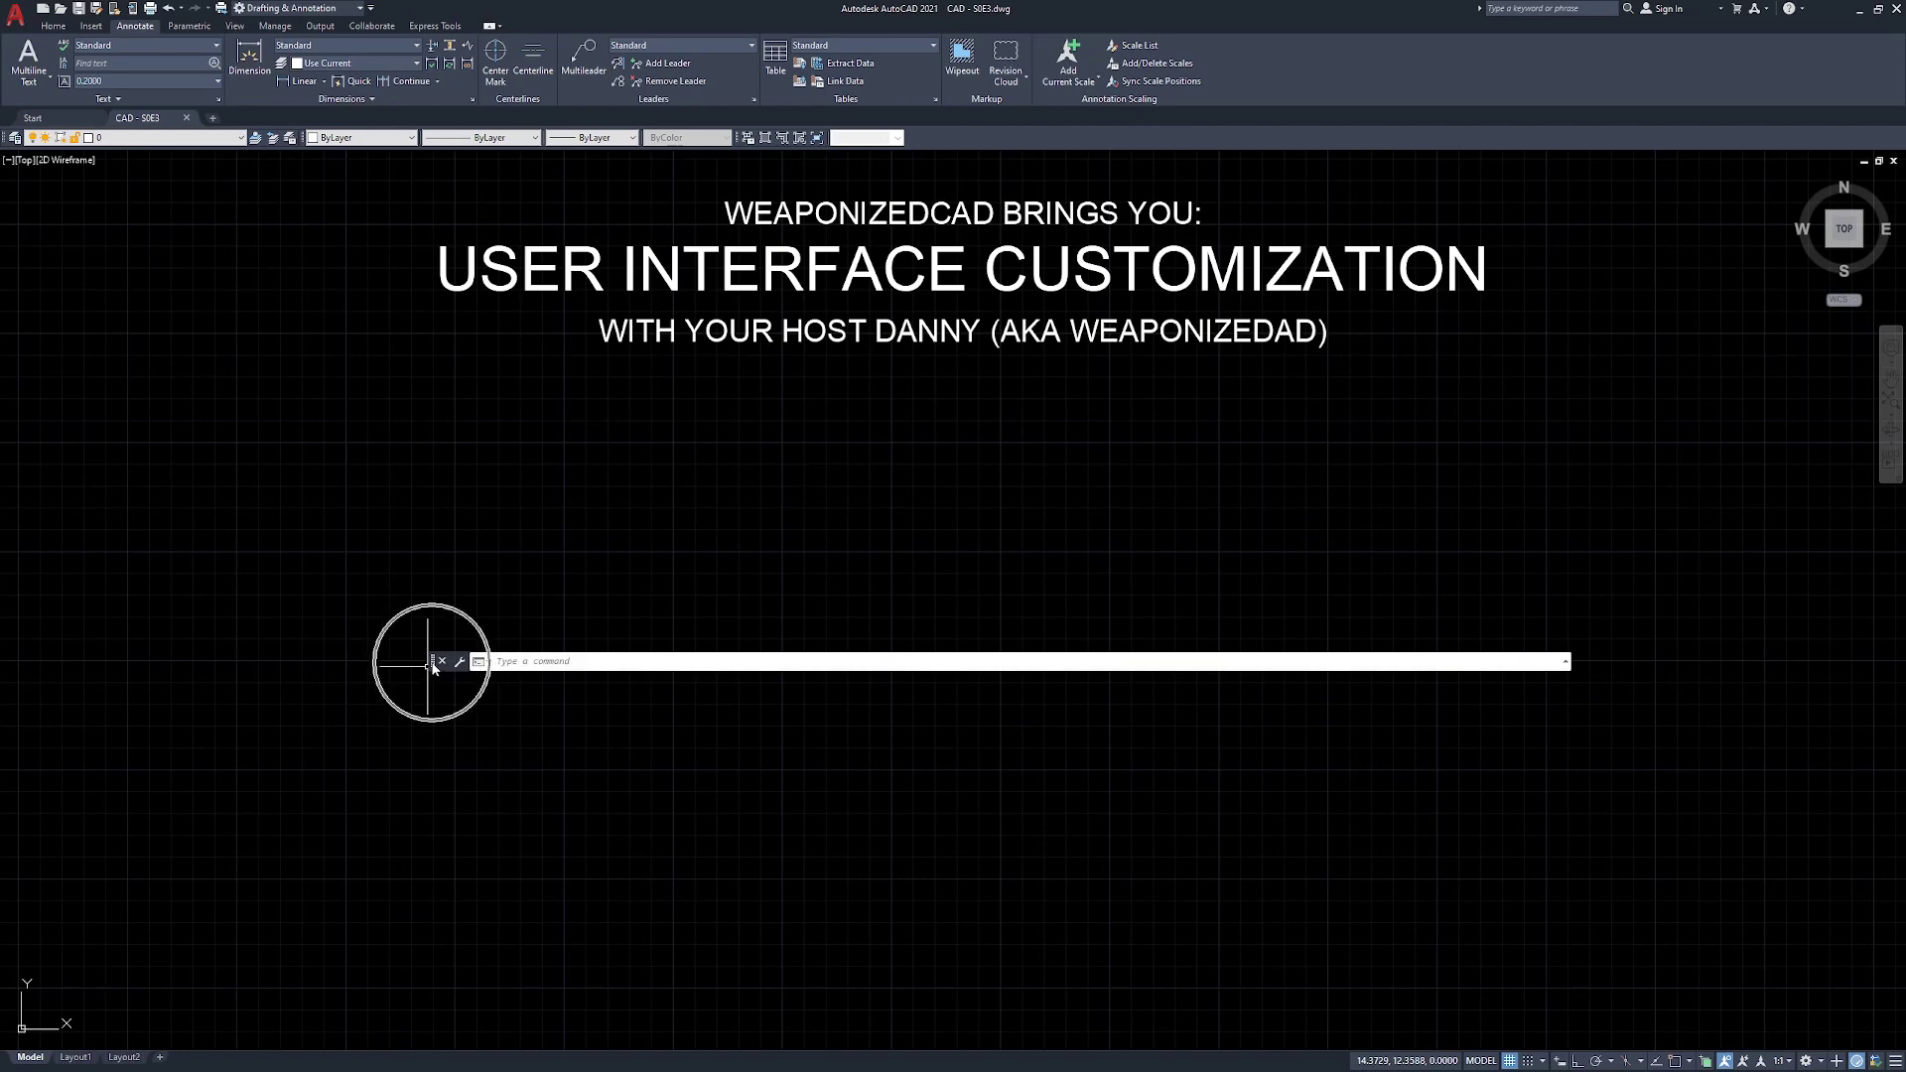
{"action": "left_click_drag", "start_coordinate": [433, 666], "coordinate": [228, 1044]}
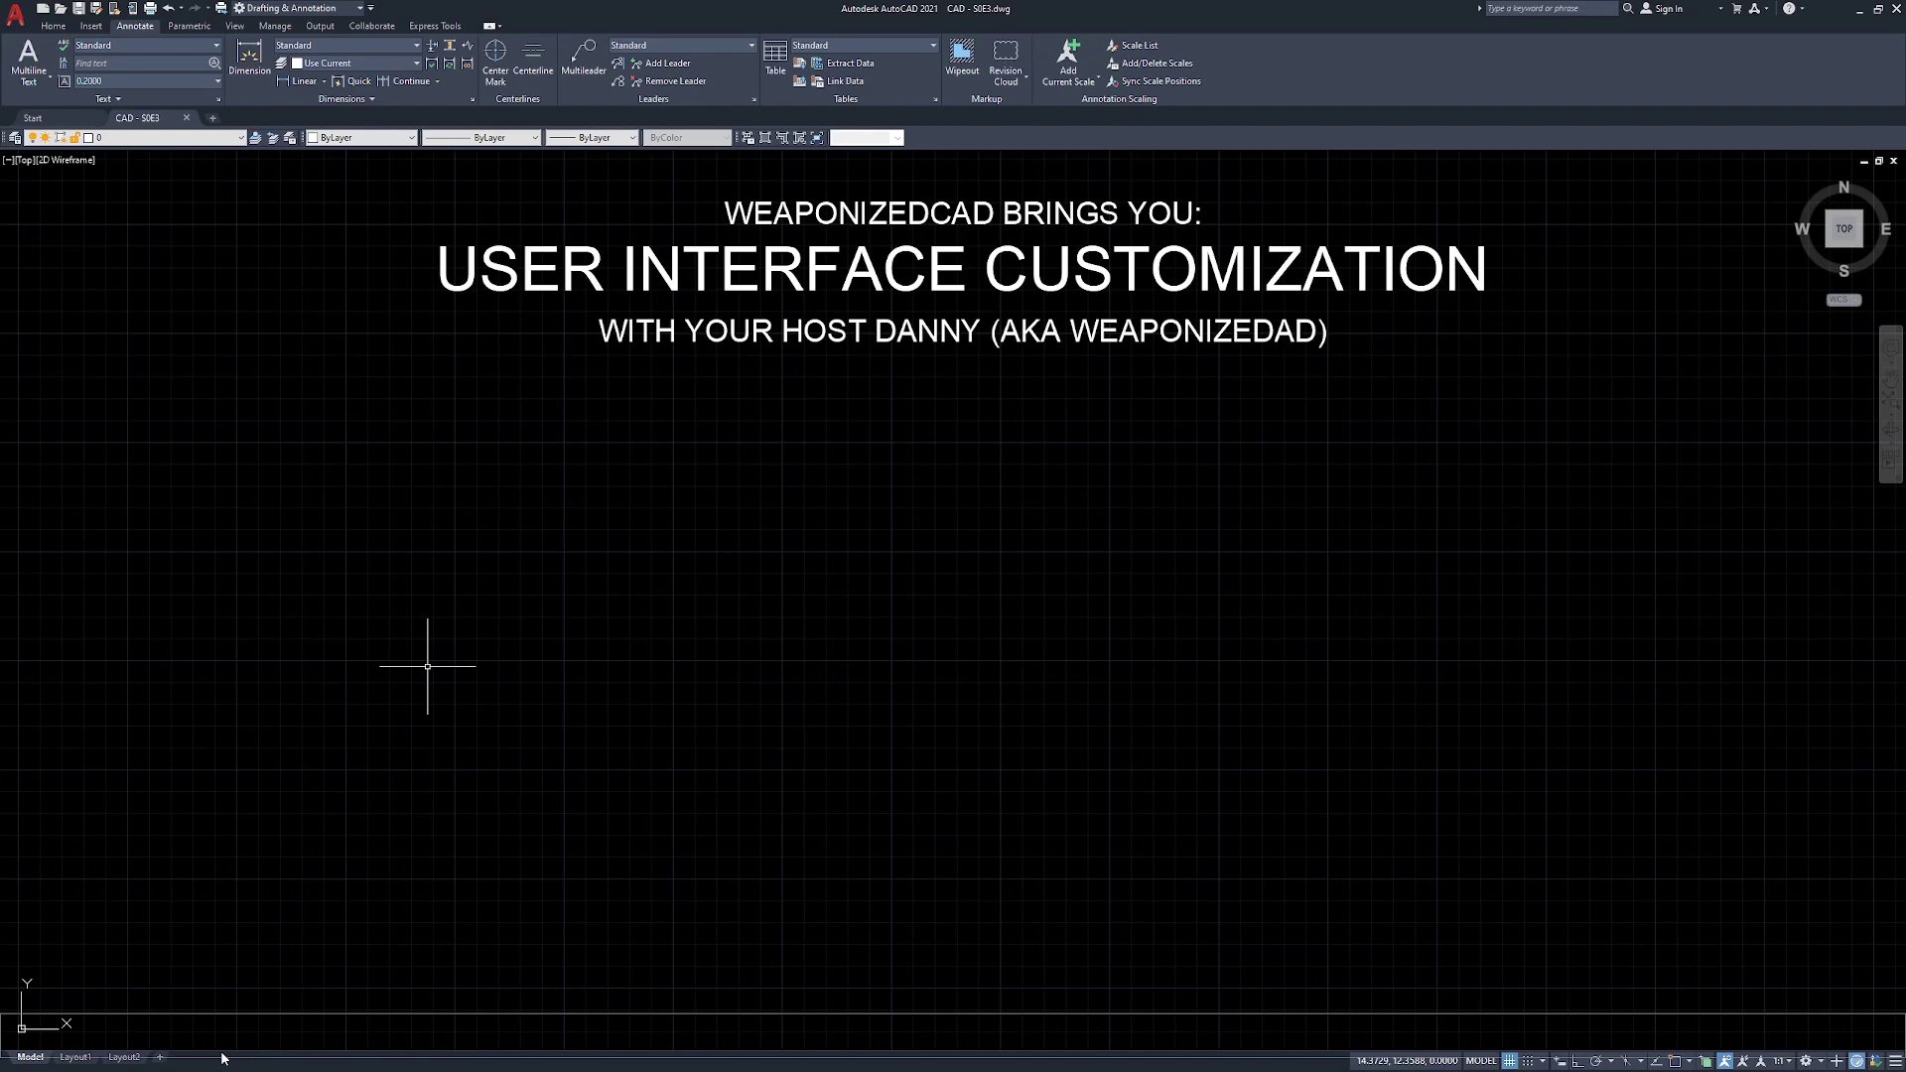
{"action": "left_click_drag", "start_coordinate": [329, 1003], "coordinate": [325, 987]}
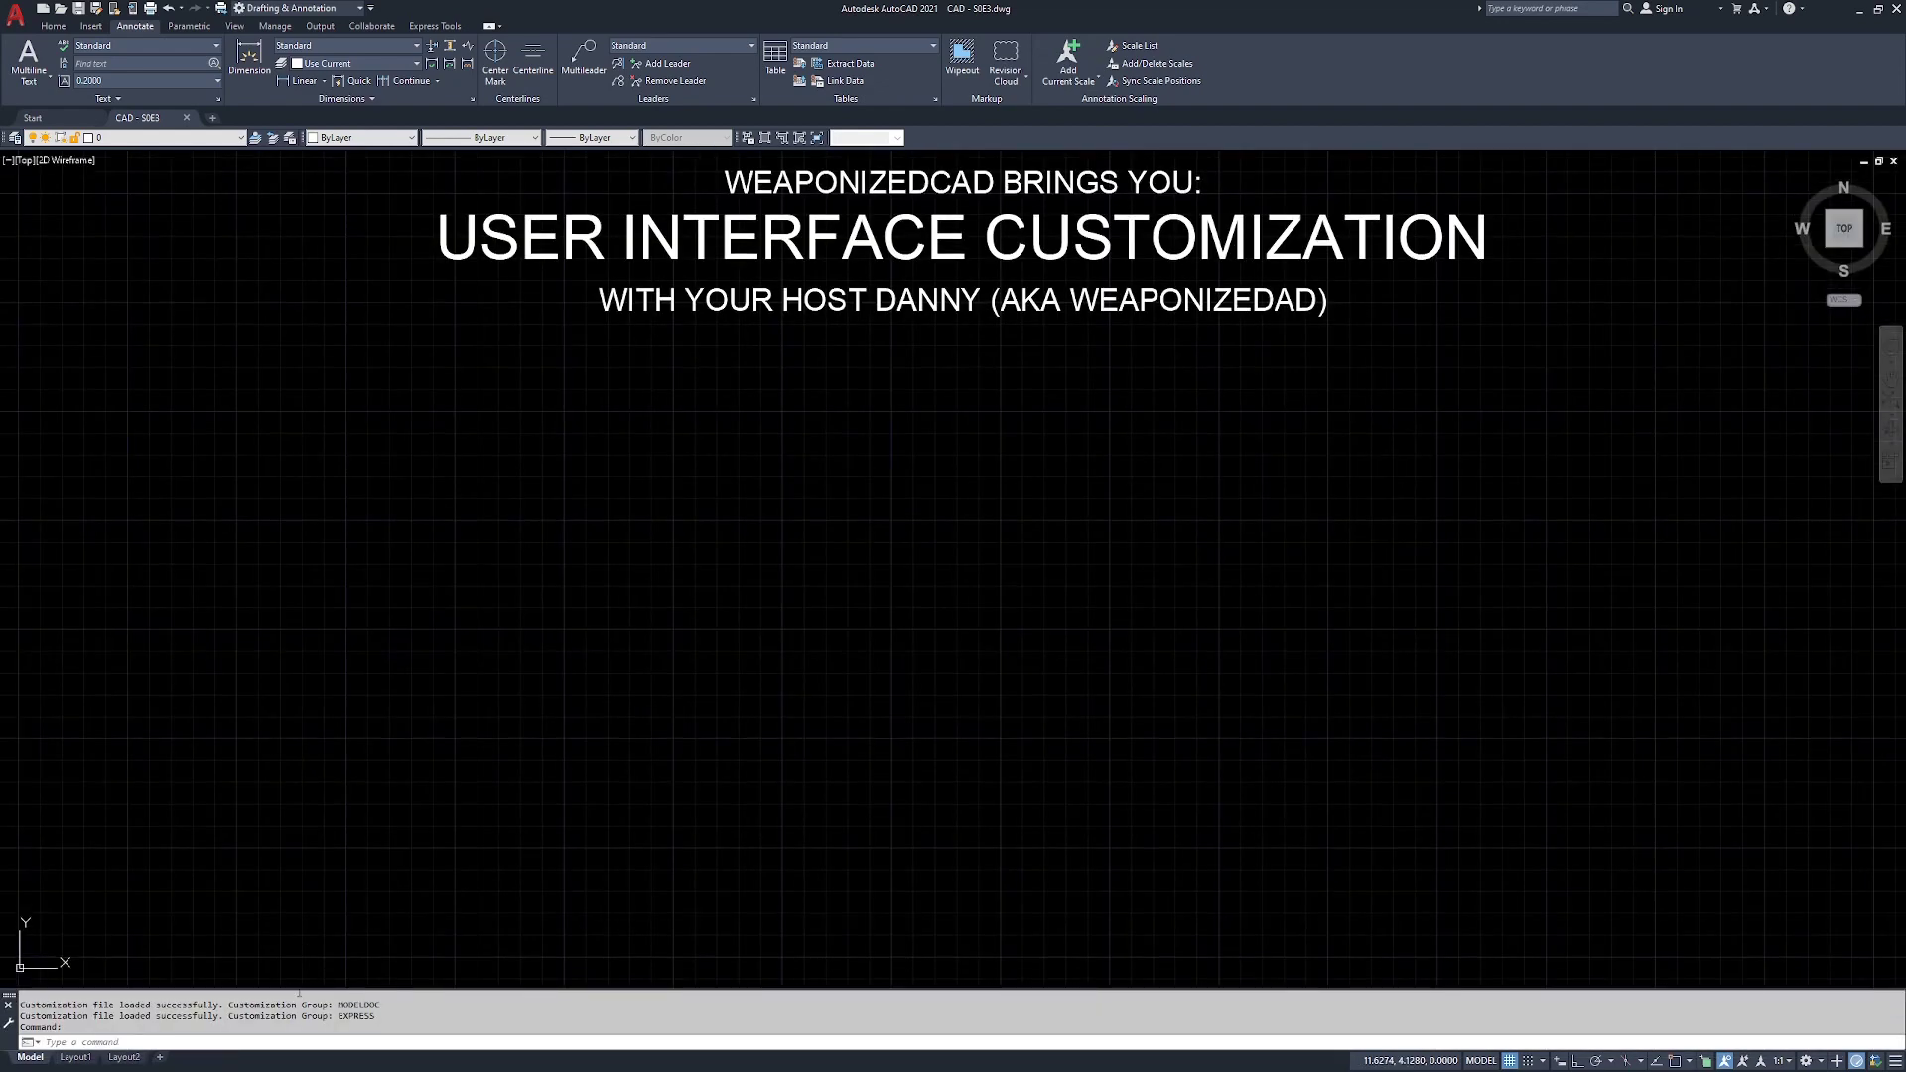
{"action": "left_click_drag", "start_coordinate": [294, 988], "coordinate": [149, 993]}
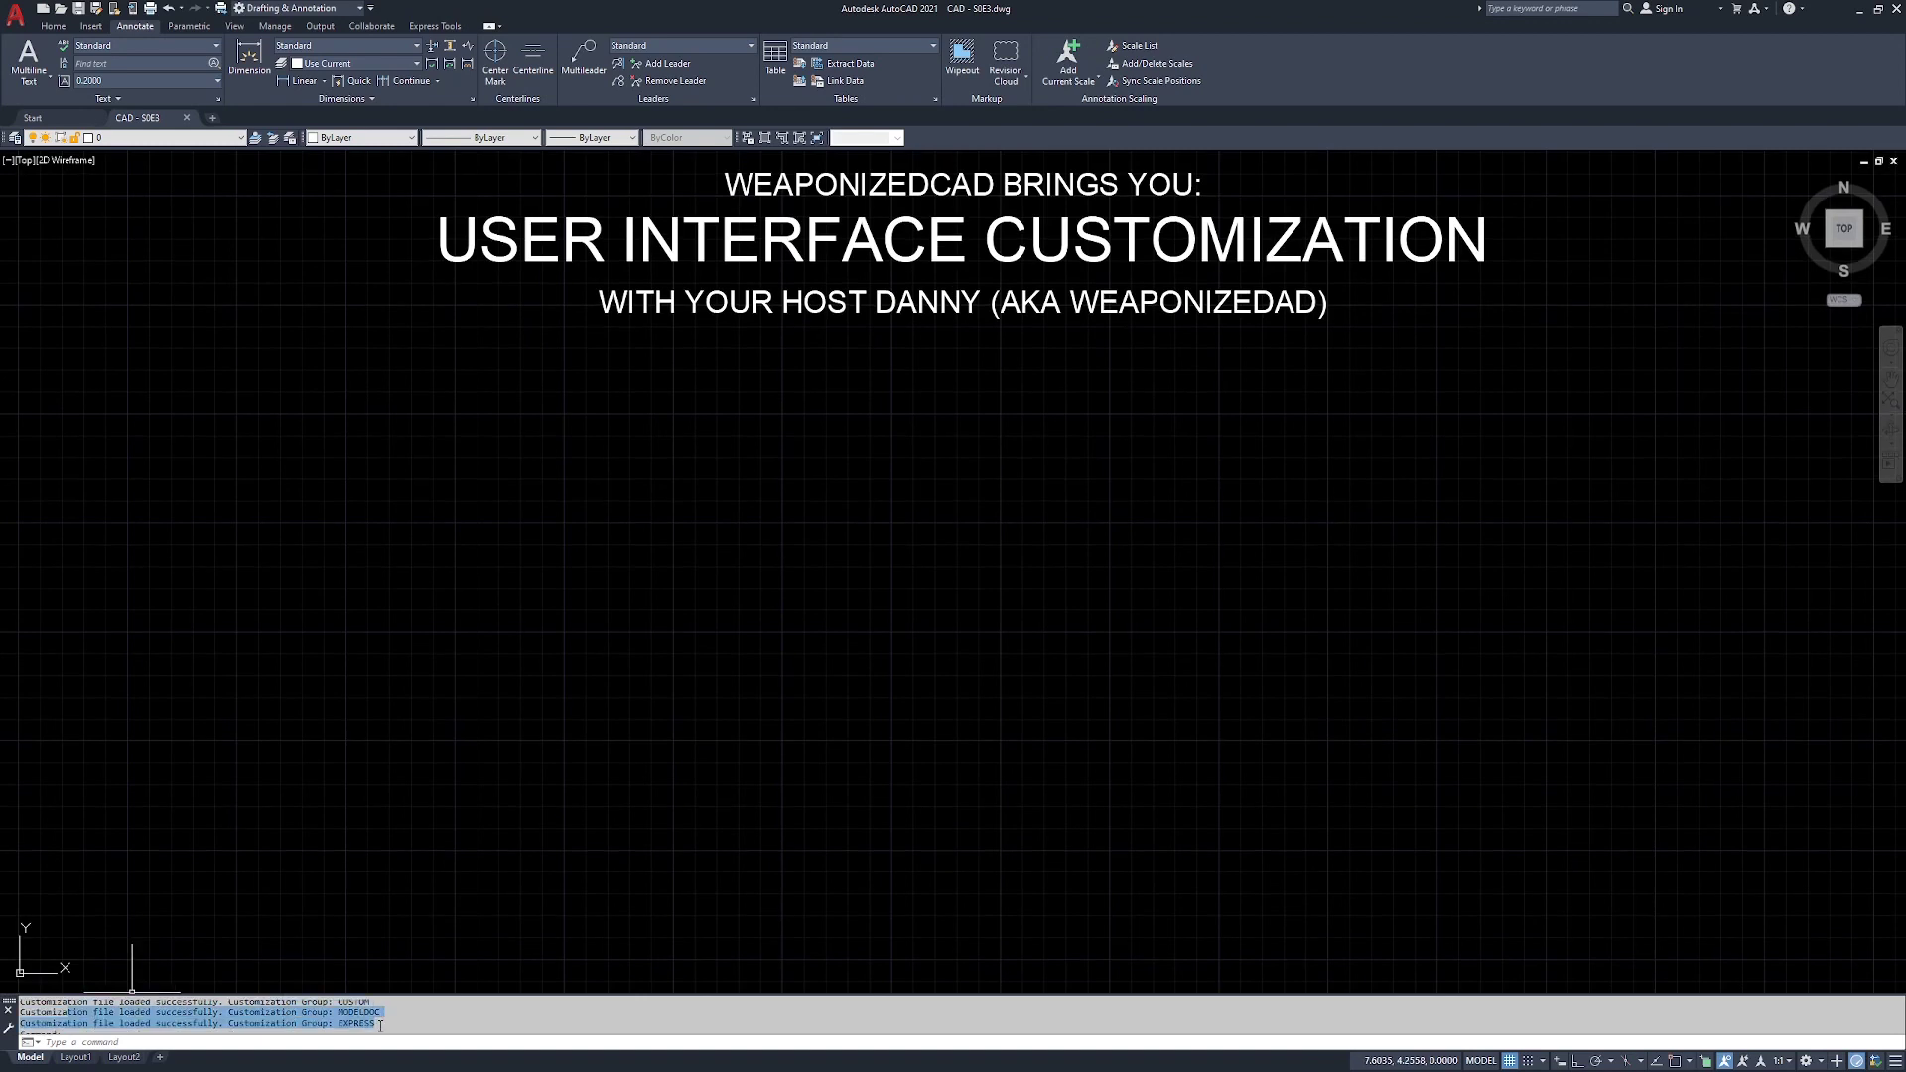
- Pick a series of selection-window corners on empty canvas
{"action": "left_click", "coordinate": [455, 908]}
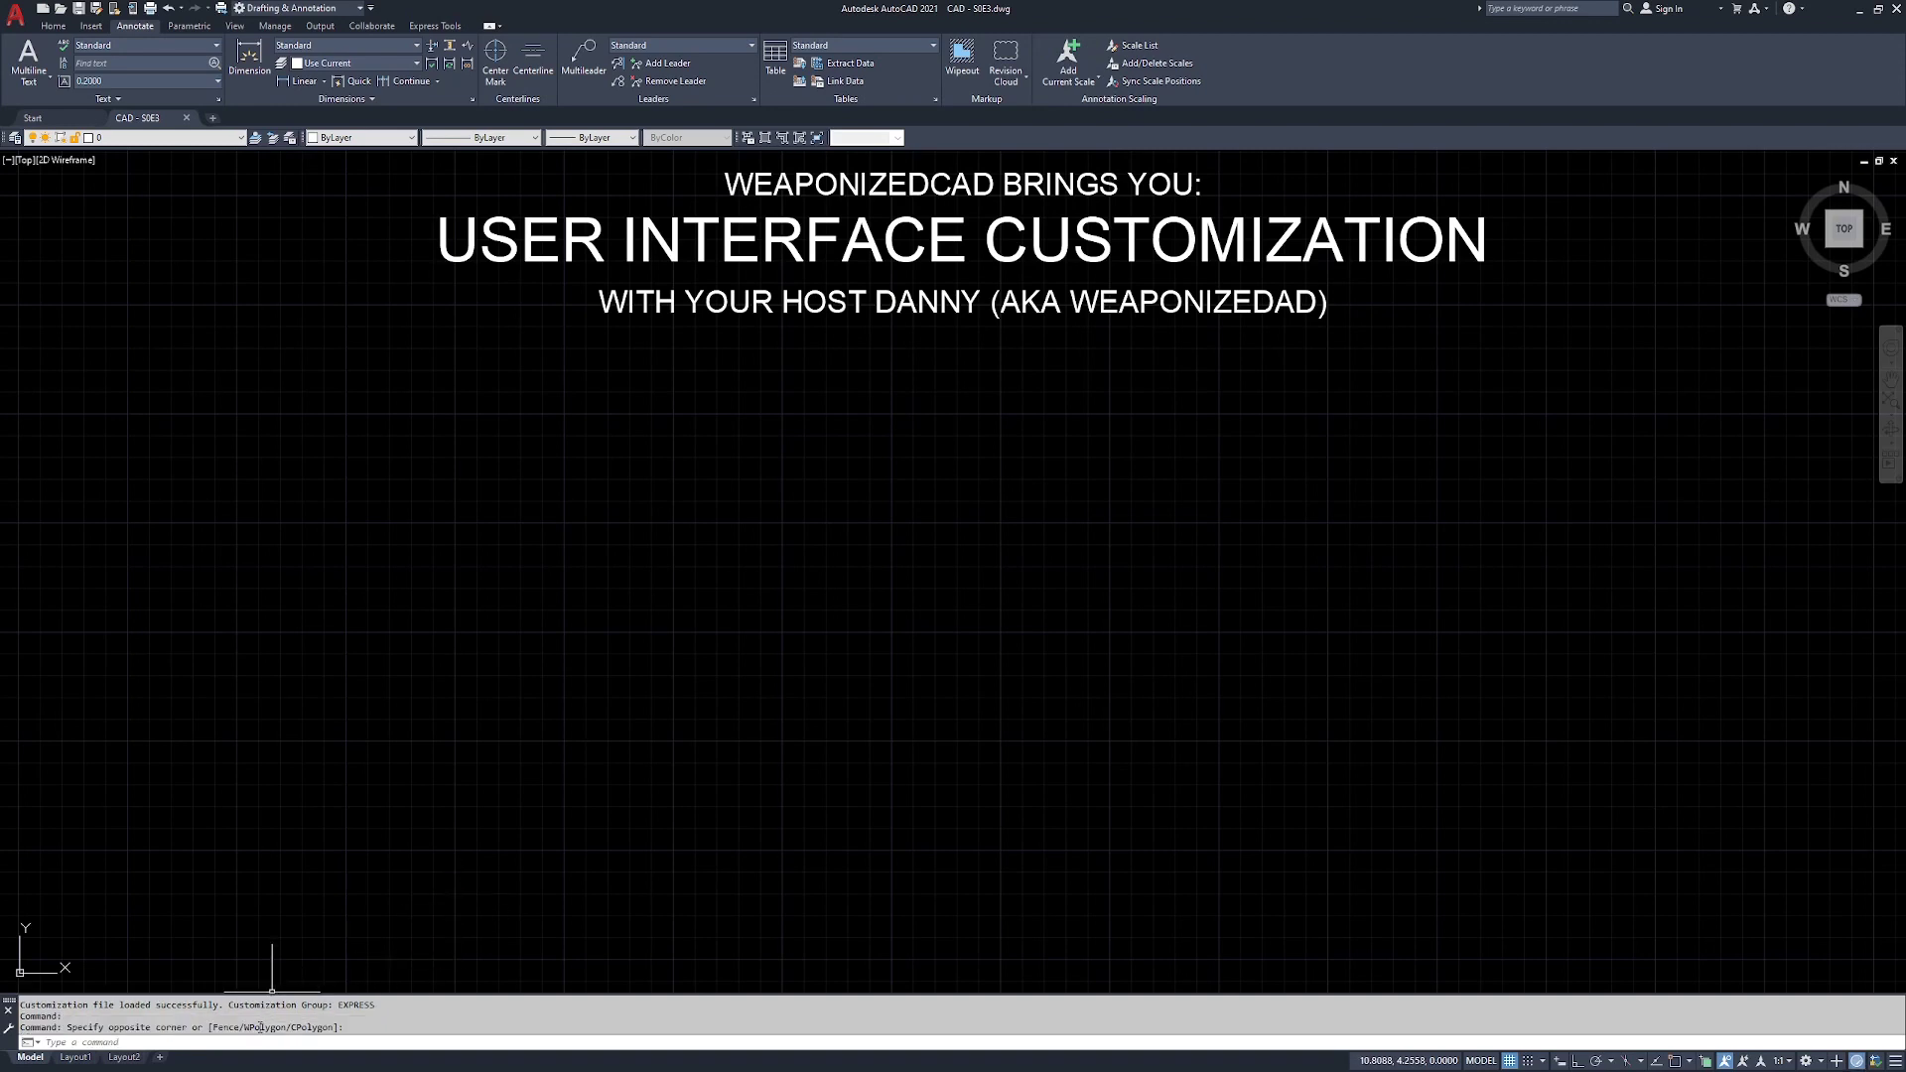
{"action": "left_click", "coordinate": [427, 897]}
{"action": "left_click", "coordinate": [343, 760]}
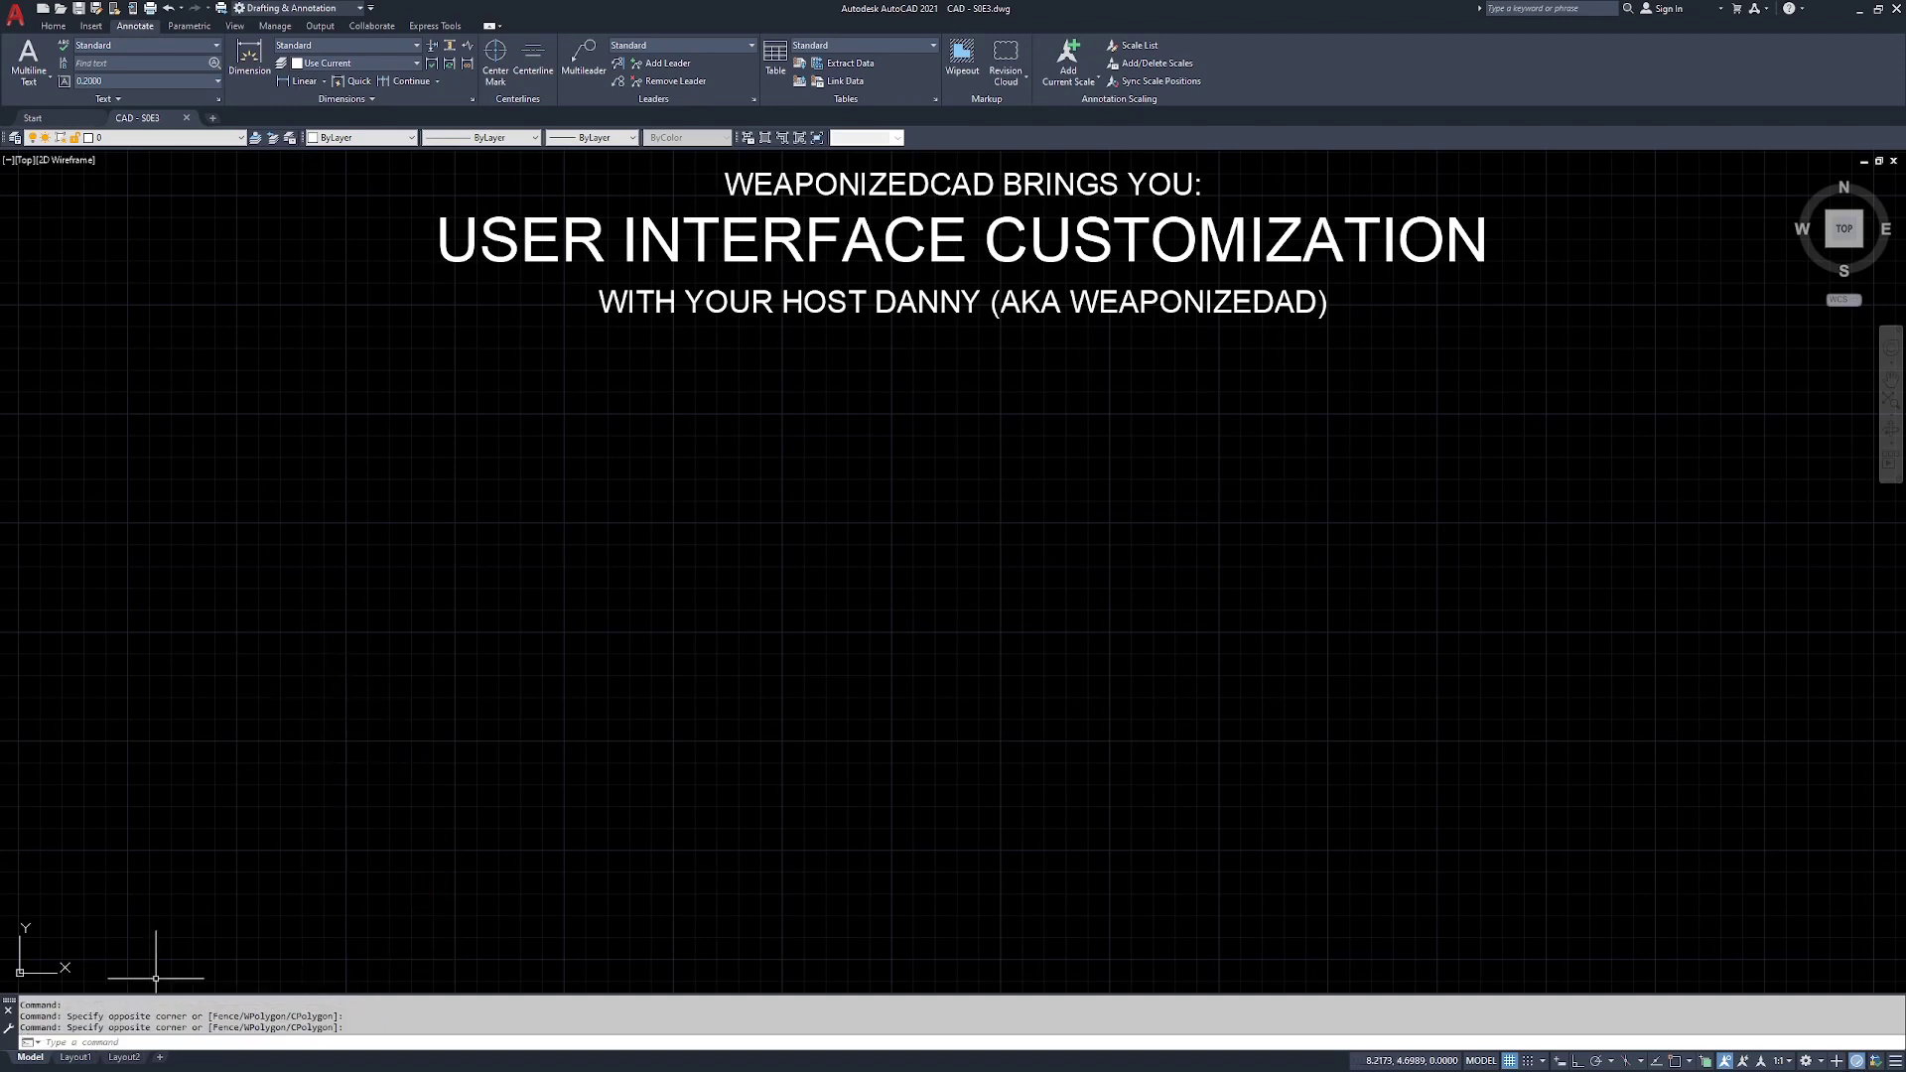
{"action": "left_click", "coordinate": [472, 654]}
{"action": "left_click", "coordinate": [471, 654]}
{"action": "left_click", "coordinate": [727, 817]}
{"action": "left_click", "coordinate": [681, 766]}
{"action": "left_click", "coordinate": [732, 795]}
{"action": "left_click", "coordinate": [308, 506]}
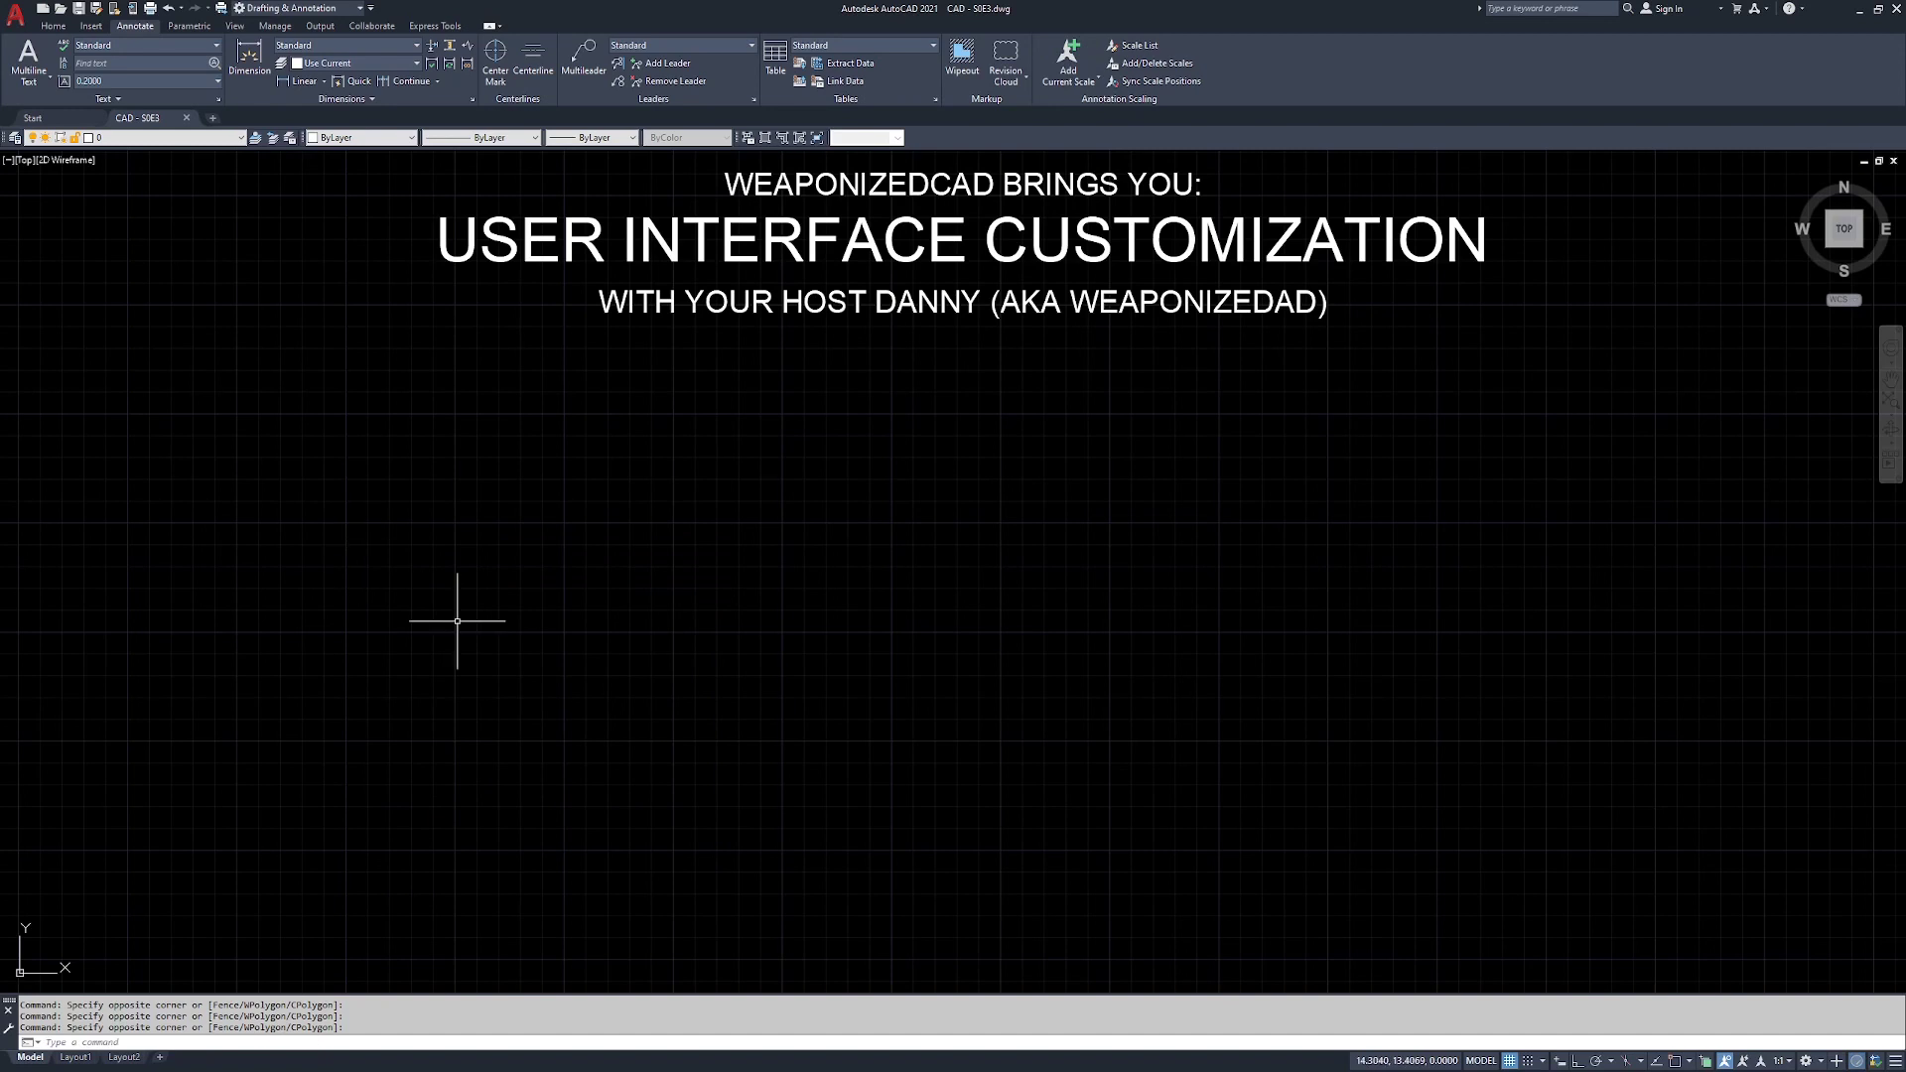
{"action": "left_click", "coordinate": [455, 622]}
{"action": "left_click", "coordinate": [335, 596]}
- Open the full command history window with Ctrl+F2, scroll through it, then close it
{"action": "key", "text": "ctrl+F2"}
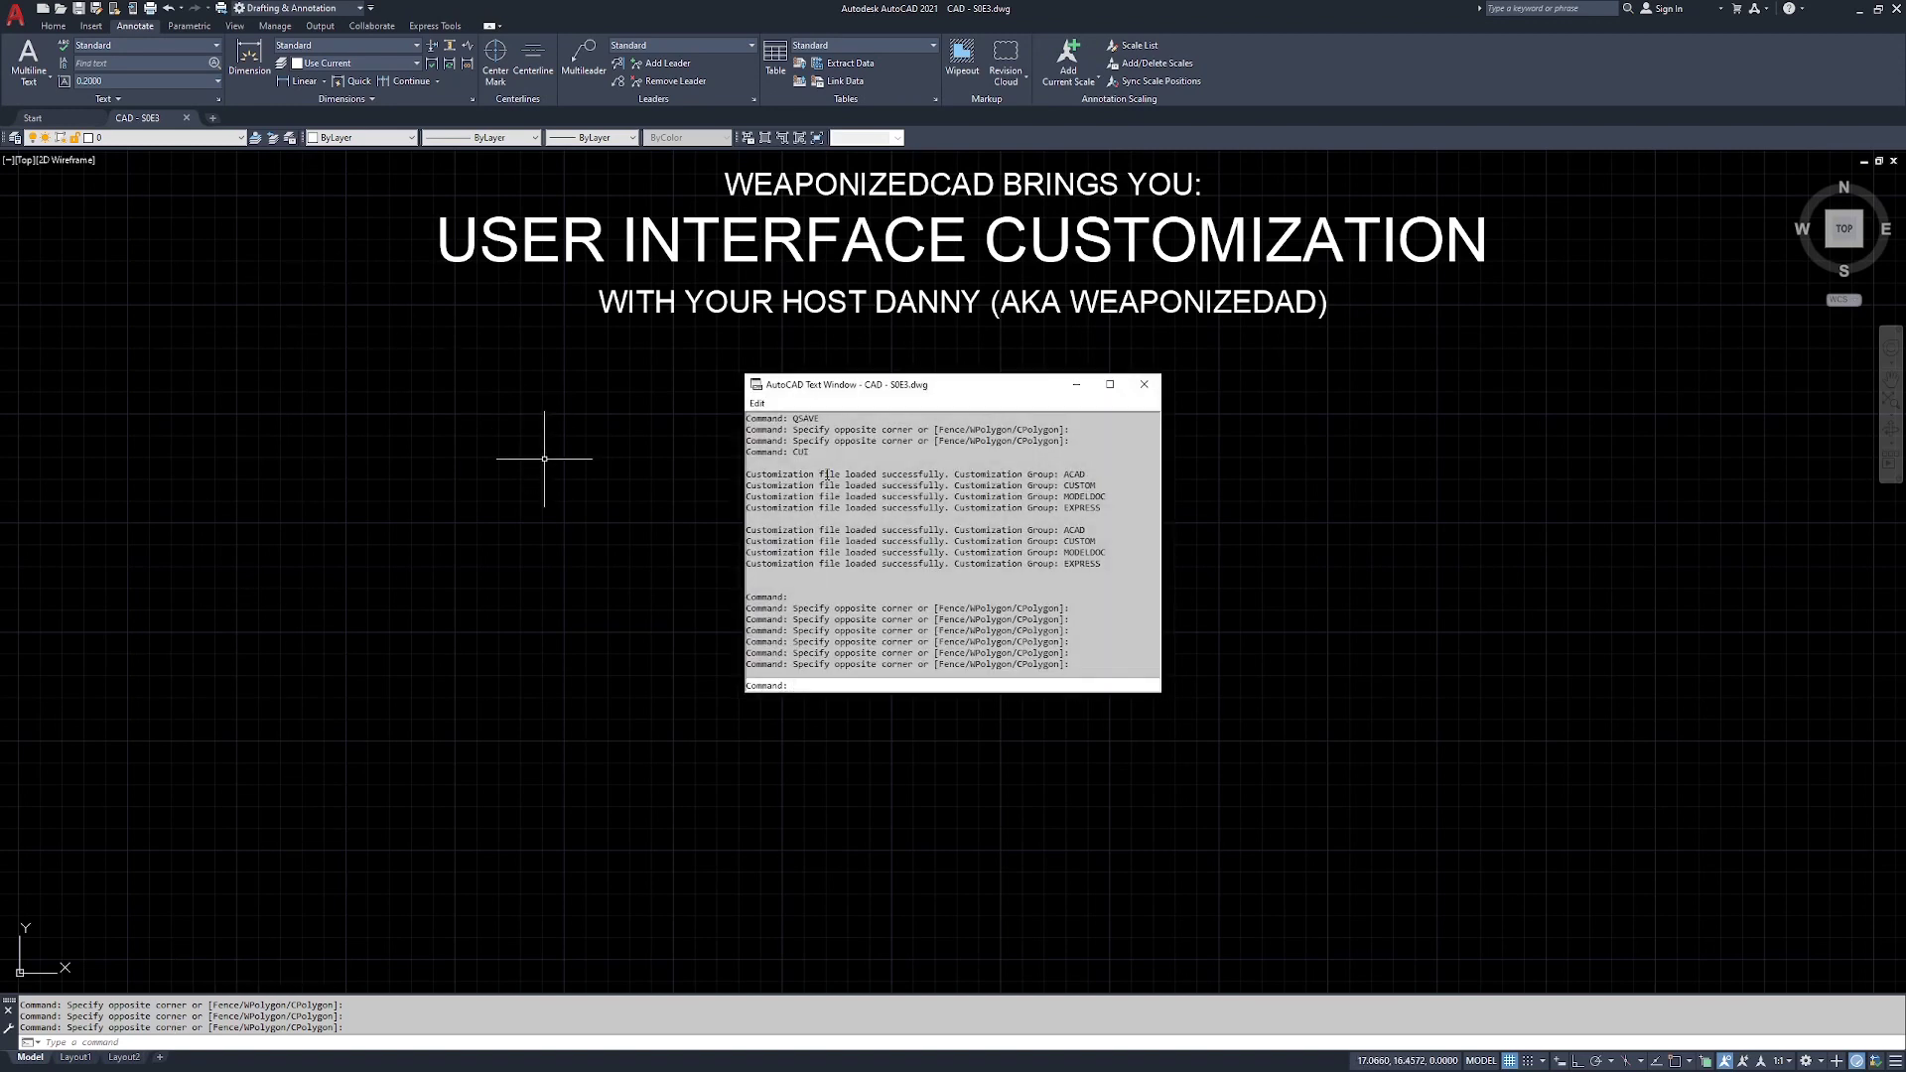
{"action": "scroll", "coordinate": [894, 615], "scroll_direction": "up", "scroll_amount": 3}
{"action": "scroll", "coordinate": [878, 601], "scroll_direction": "down", "scroll_amount": 3}
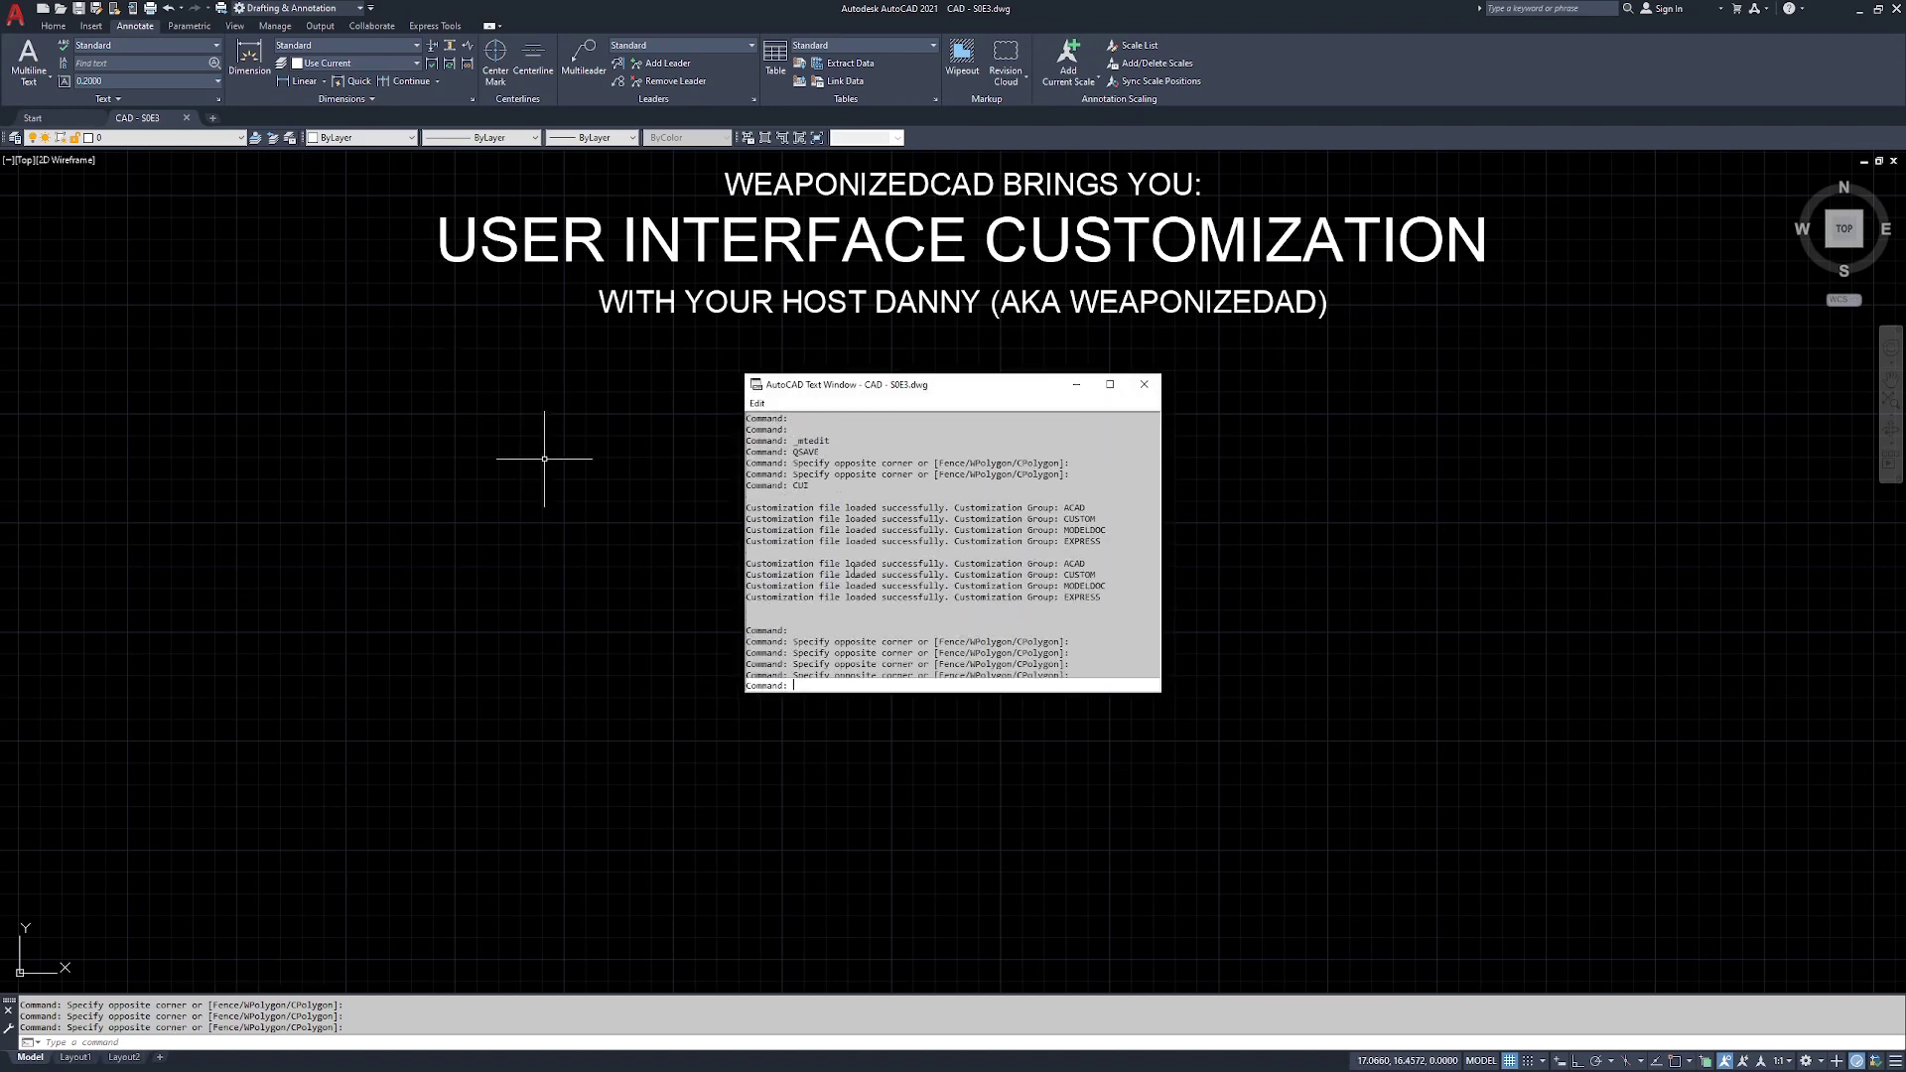
{"action": "left_click", "coordinate": [1143, 384]}
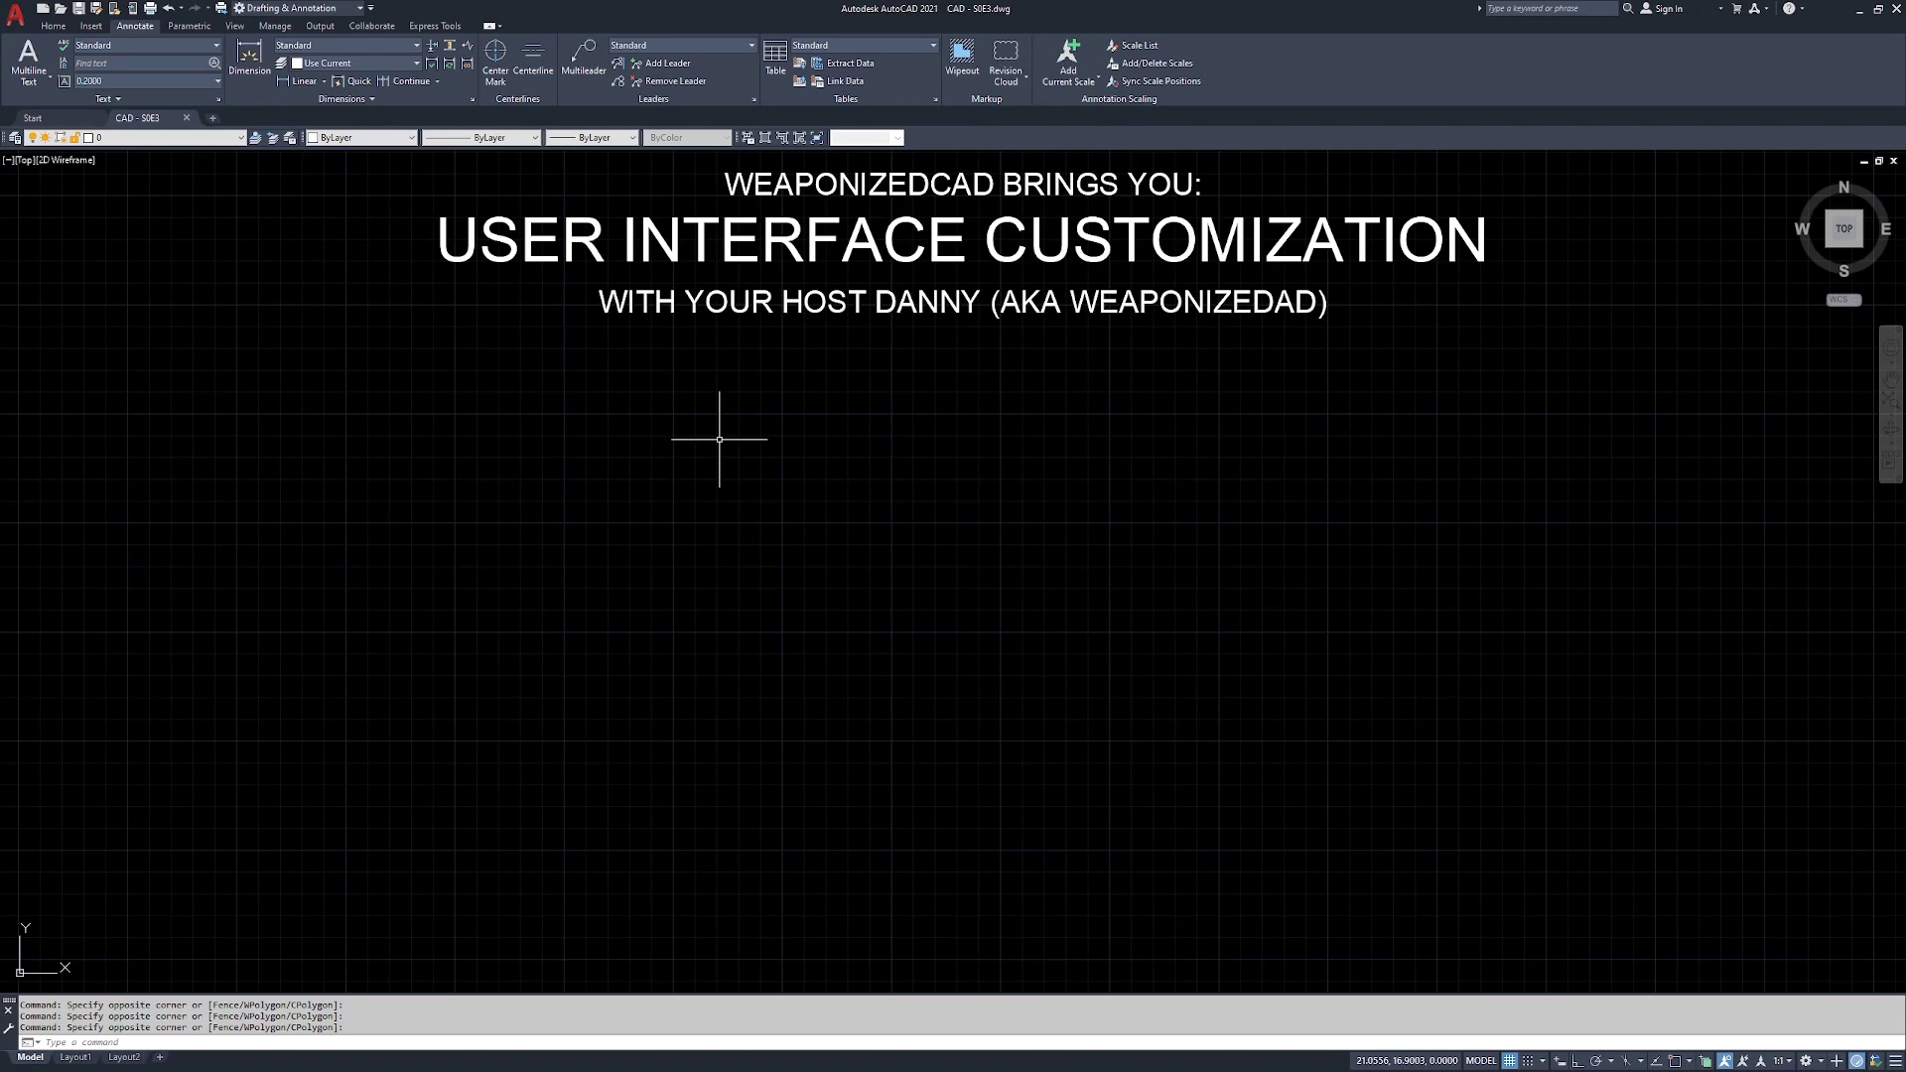
- Open the Properties palette from the View tab's Palettes panel
{"action": "left_click", "coordinate": [55, 28]}
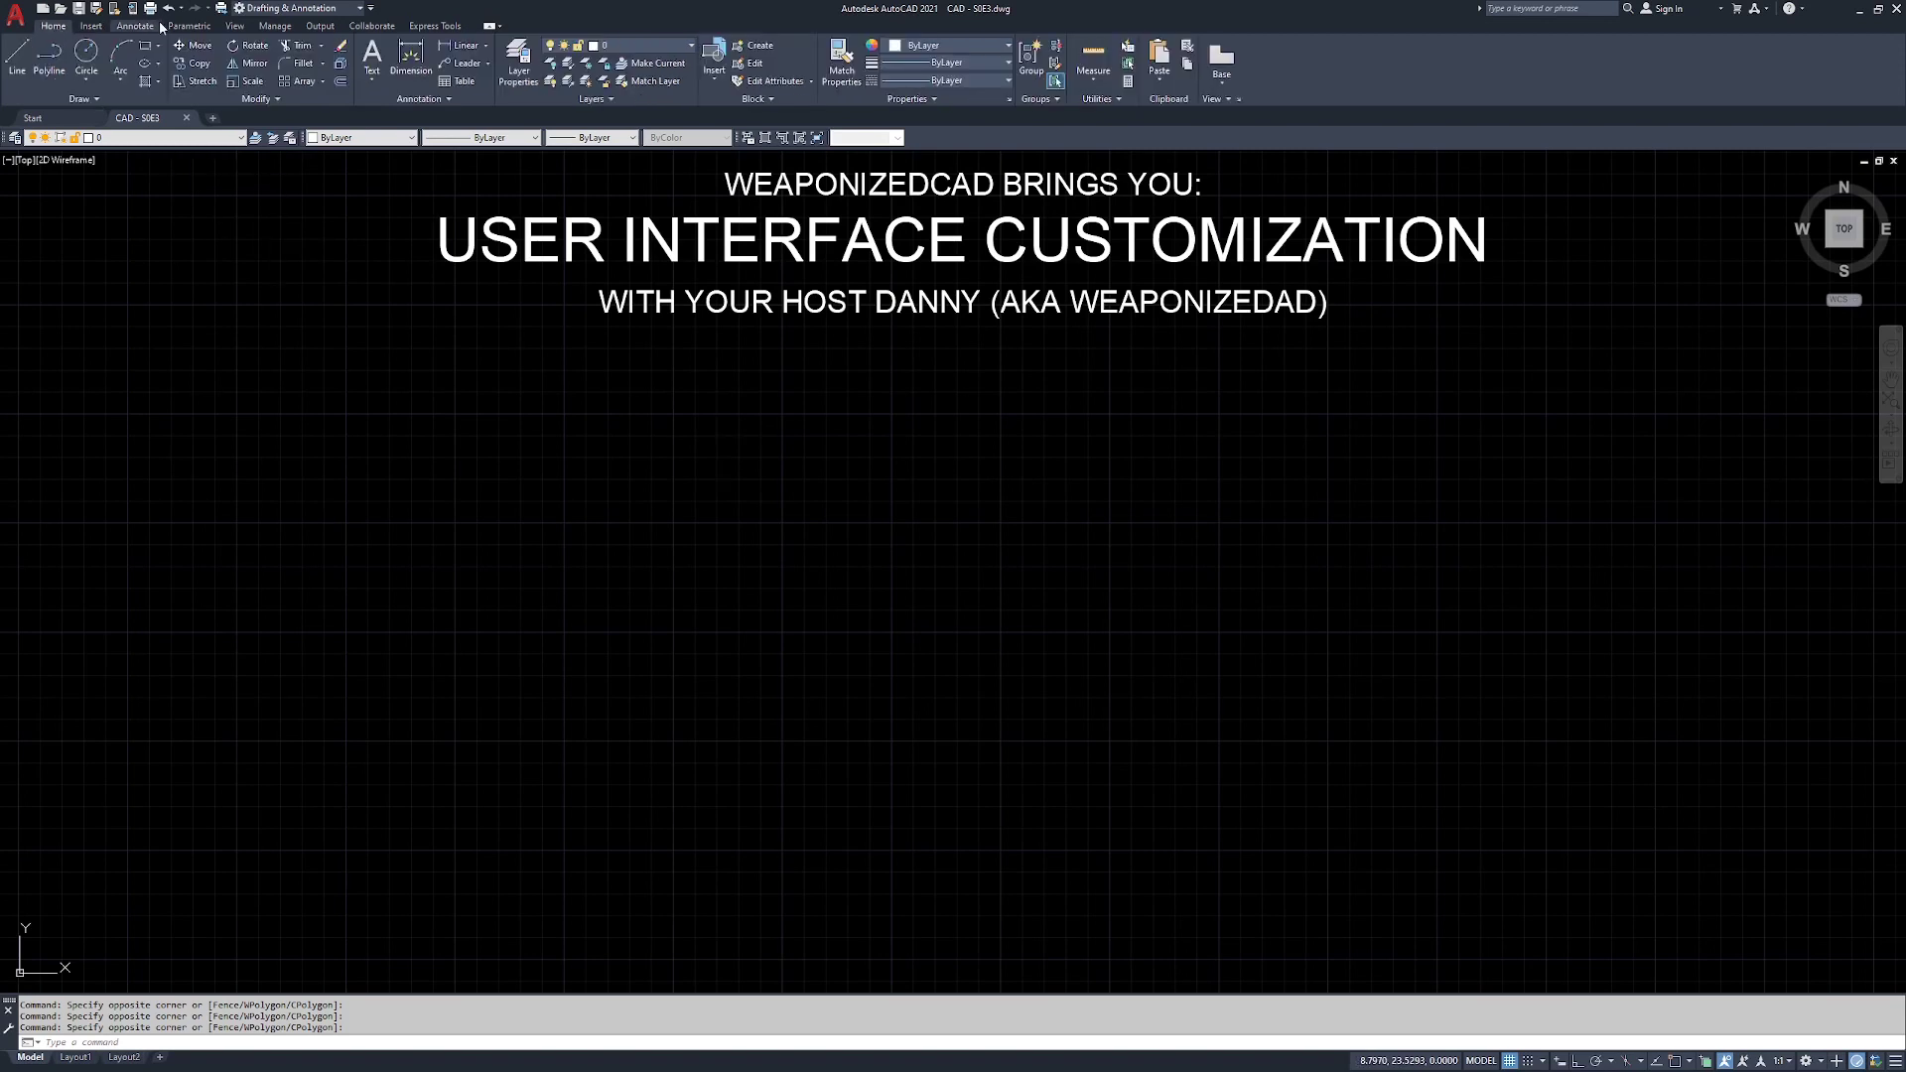
{"action": "left_click", "coordinate": [235, 27]}
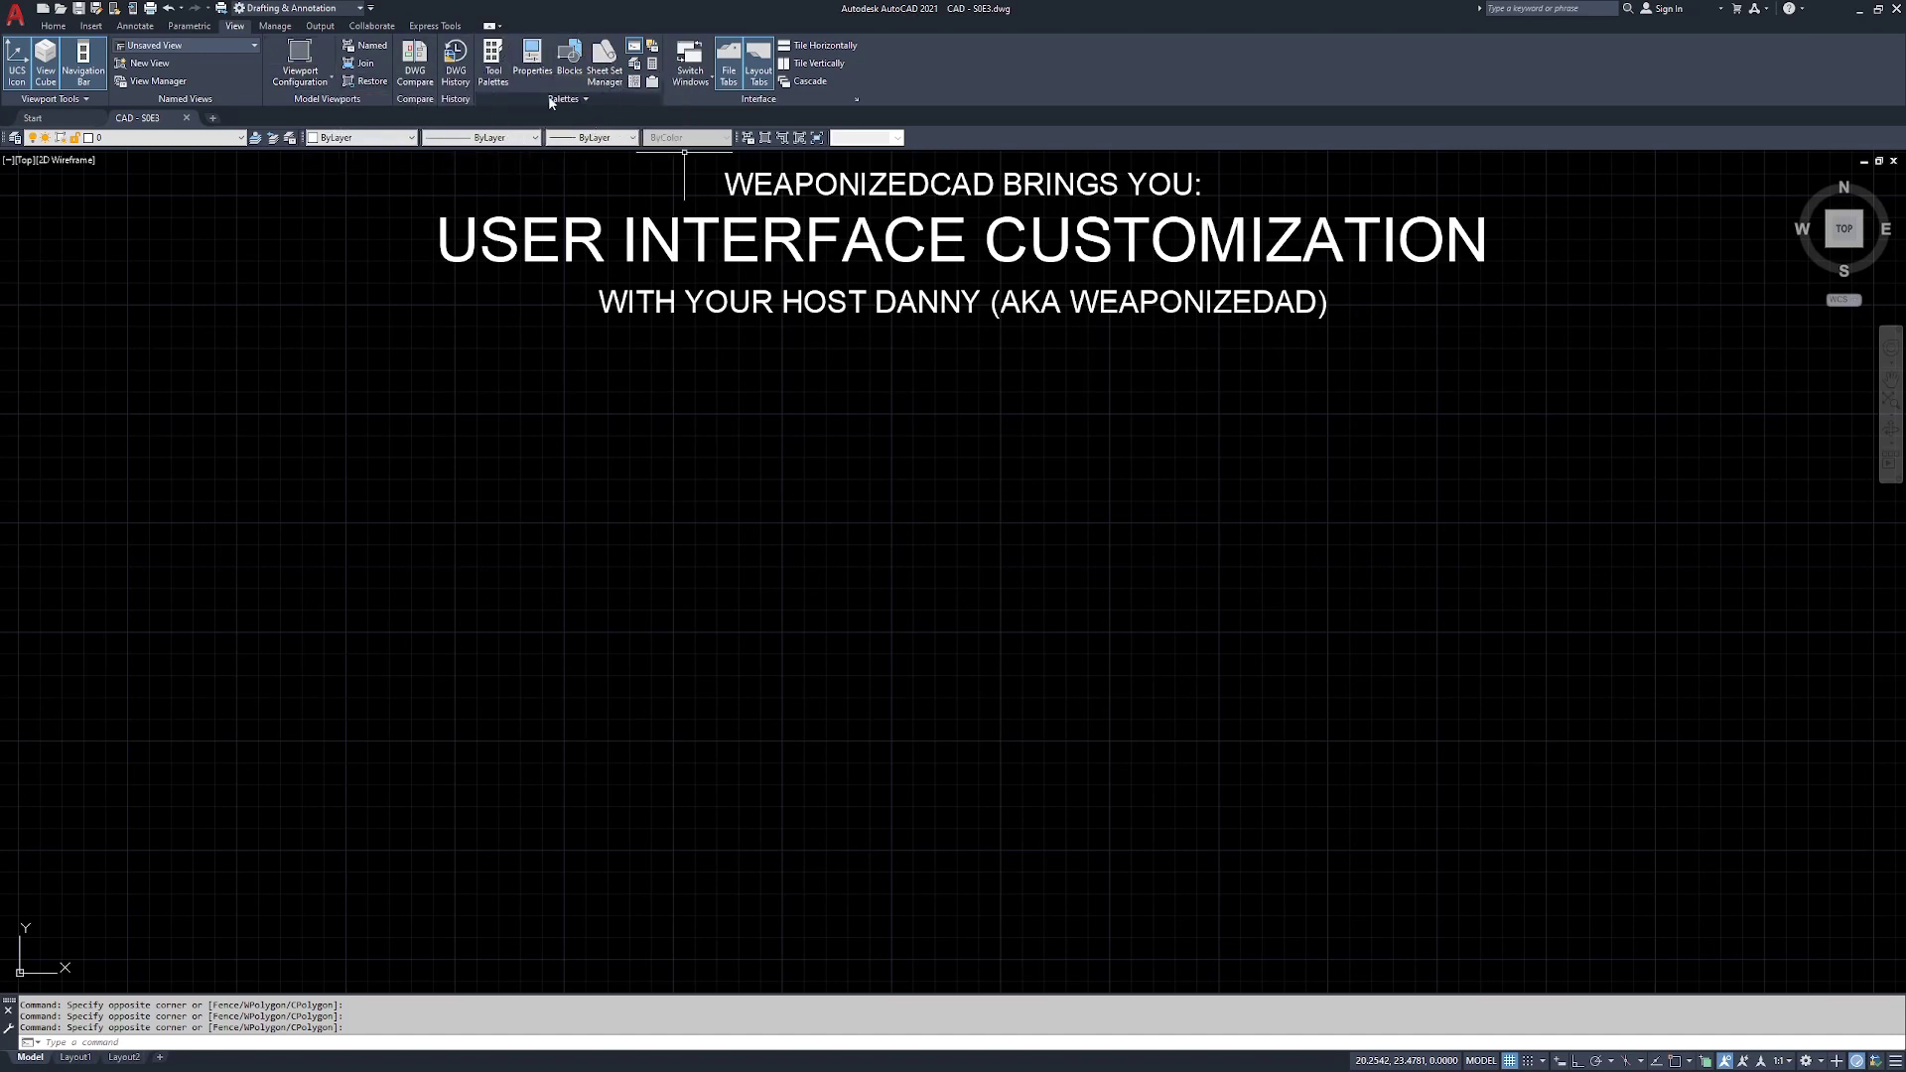
{"action": "left_click", "coordinate": [551, 101]}
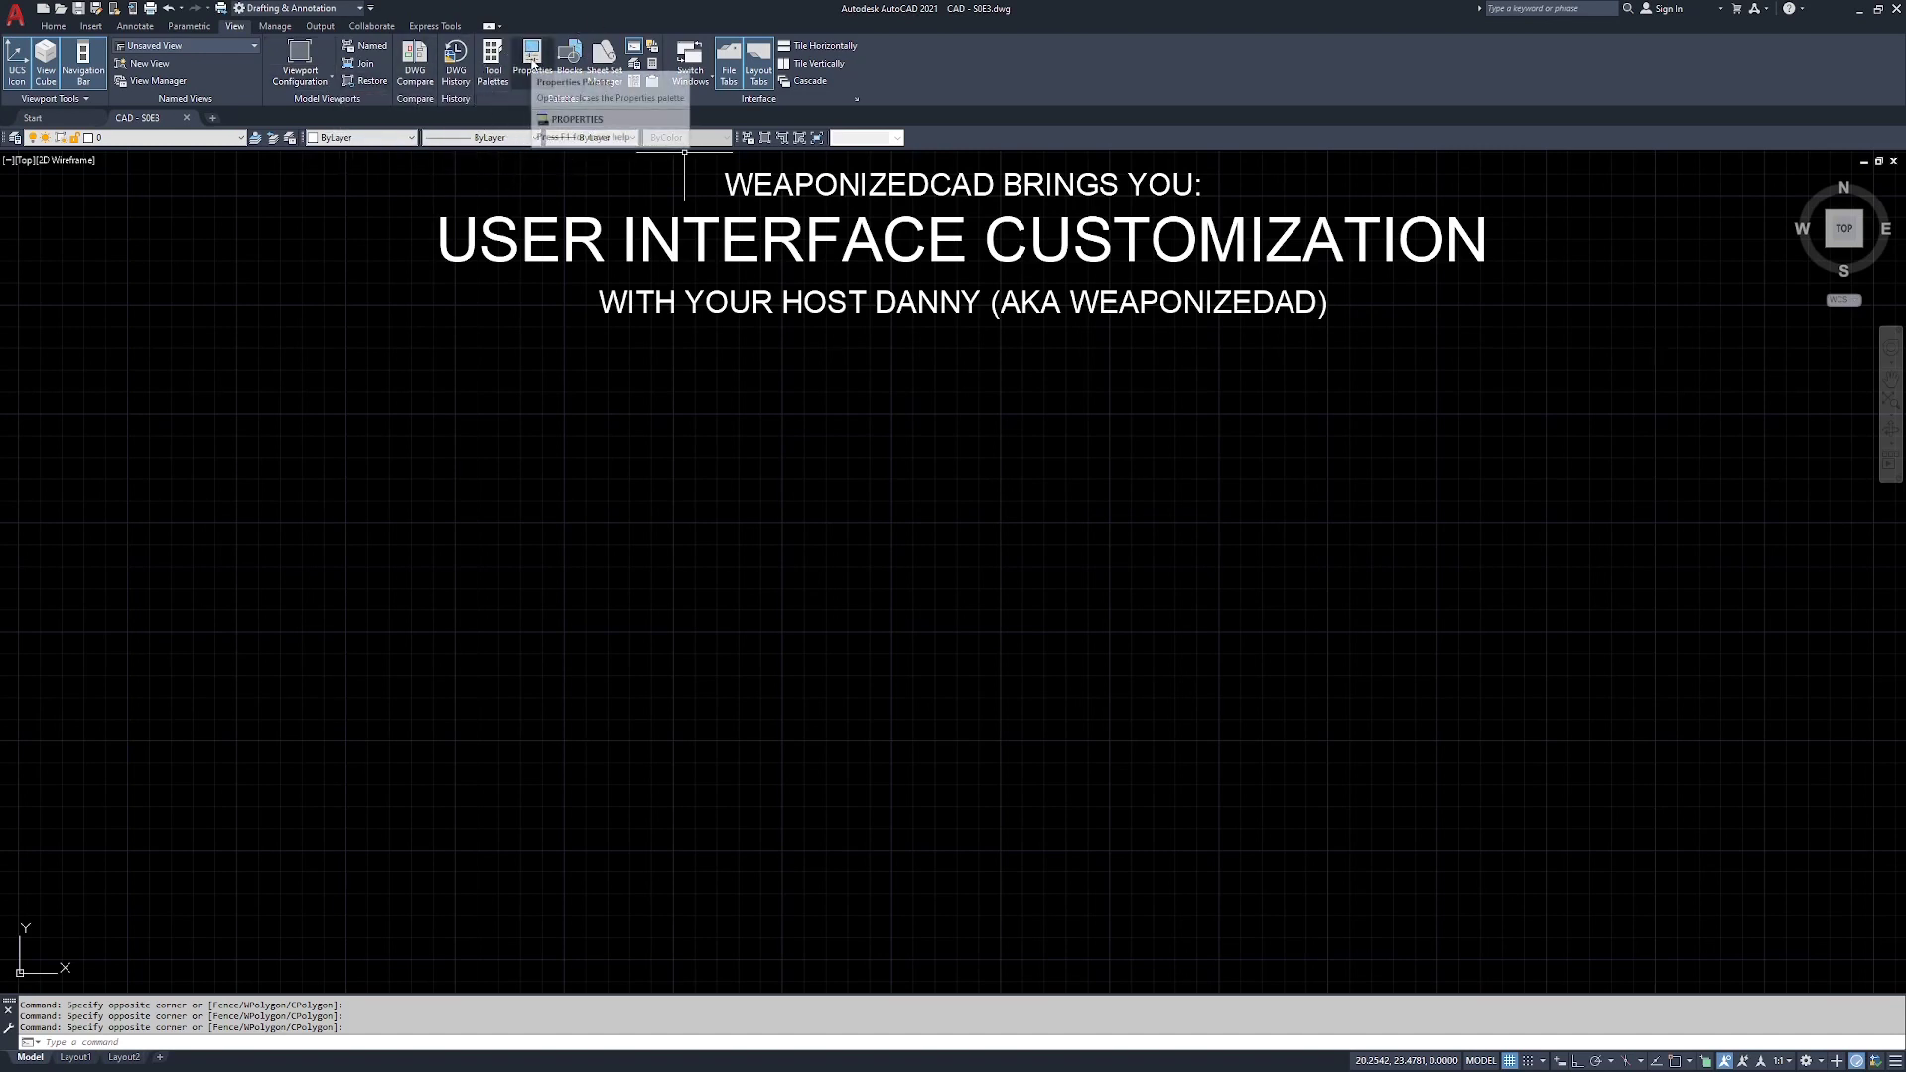
{"action": "left_click", "coordinate": [533, 56]}
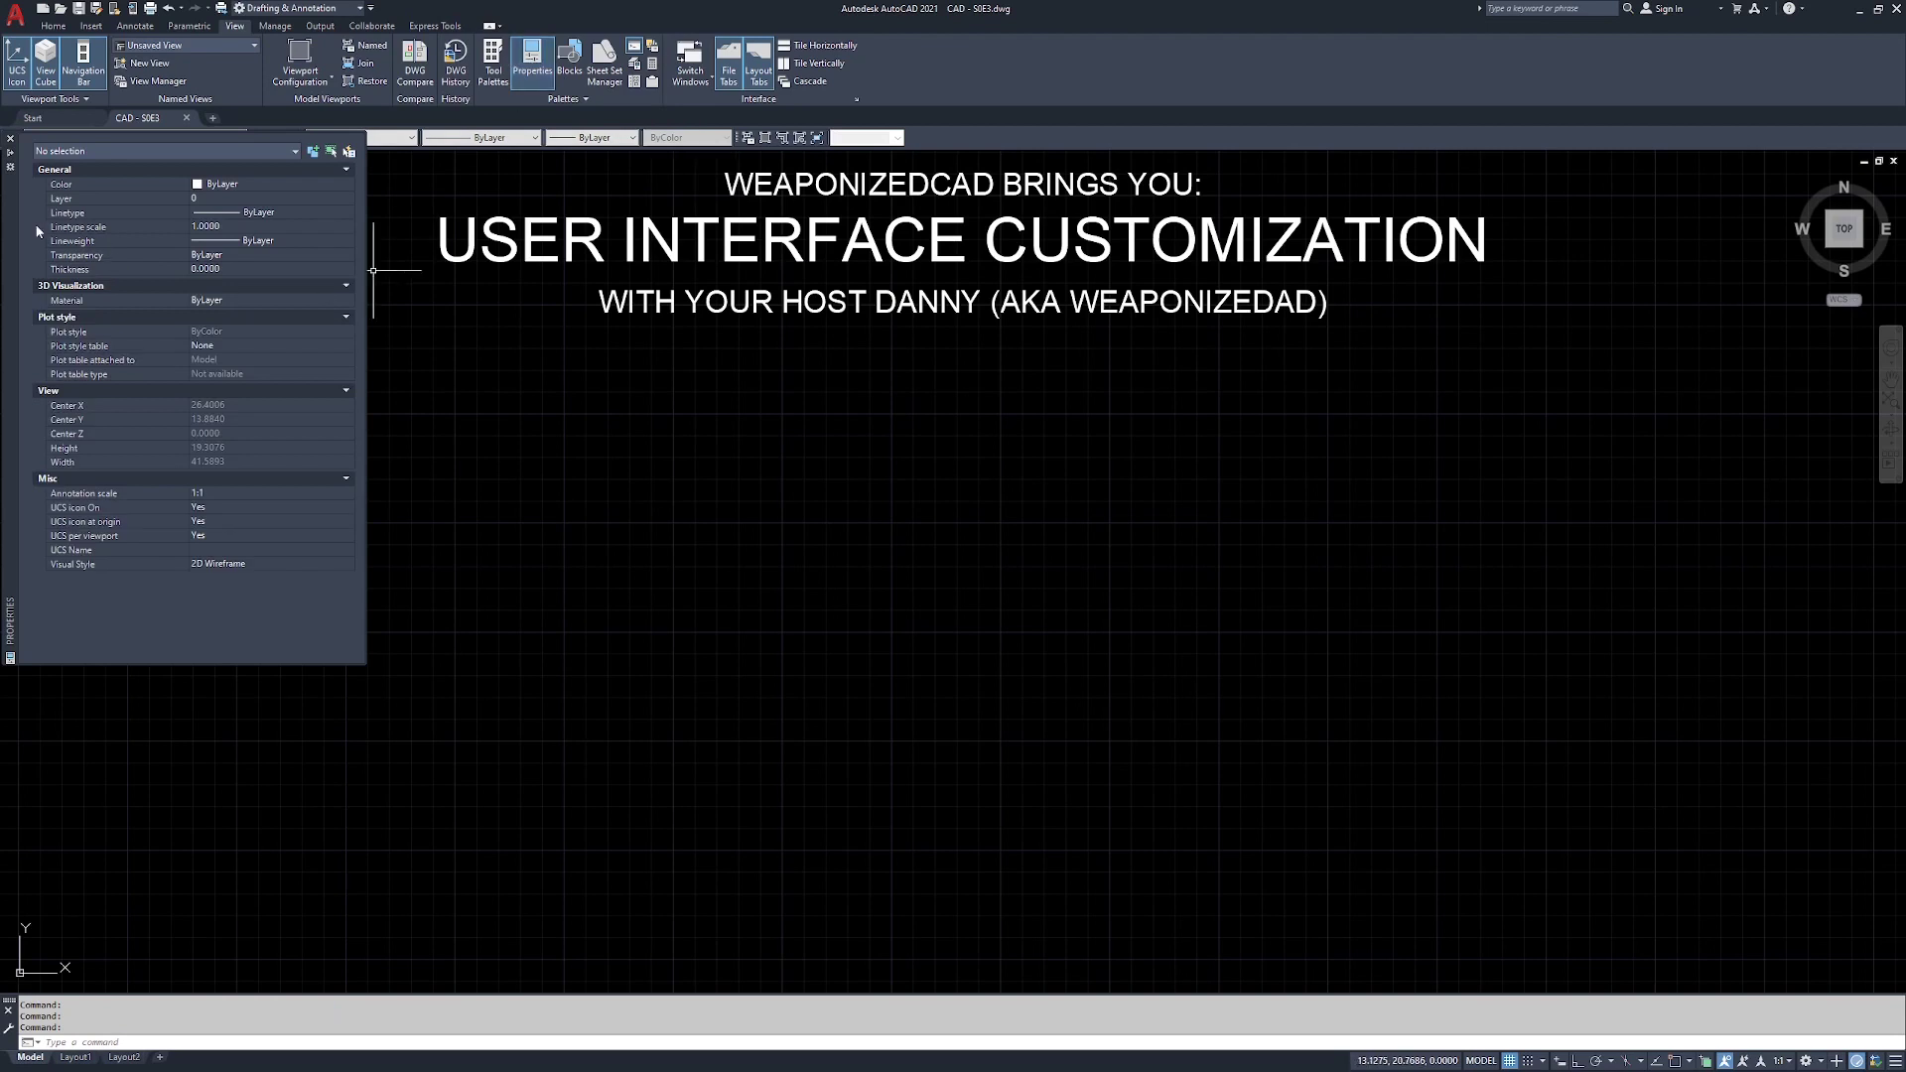
- Move the Properties palette toward the right and bring up its options menu
{"action": "mouse_move", "coordinate": [17, 233]}
{"action": "left_mouse_down"}
{"action": "mouse_move", "coordinate": [25, 268]}
{"action": "mouse_move", "coordinate": [16, 251]}
{"action": "mouse_move", "coordinate": [225, 346]}
{"action": "mouse_move", "coordinate": [270, 389]}
{"action": "mouse_move", "coordinate": [807, 502]}
{"action": "mouse_move", "coordinate": [1336, 465]}
{"action": "left_mouse_up"}
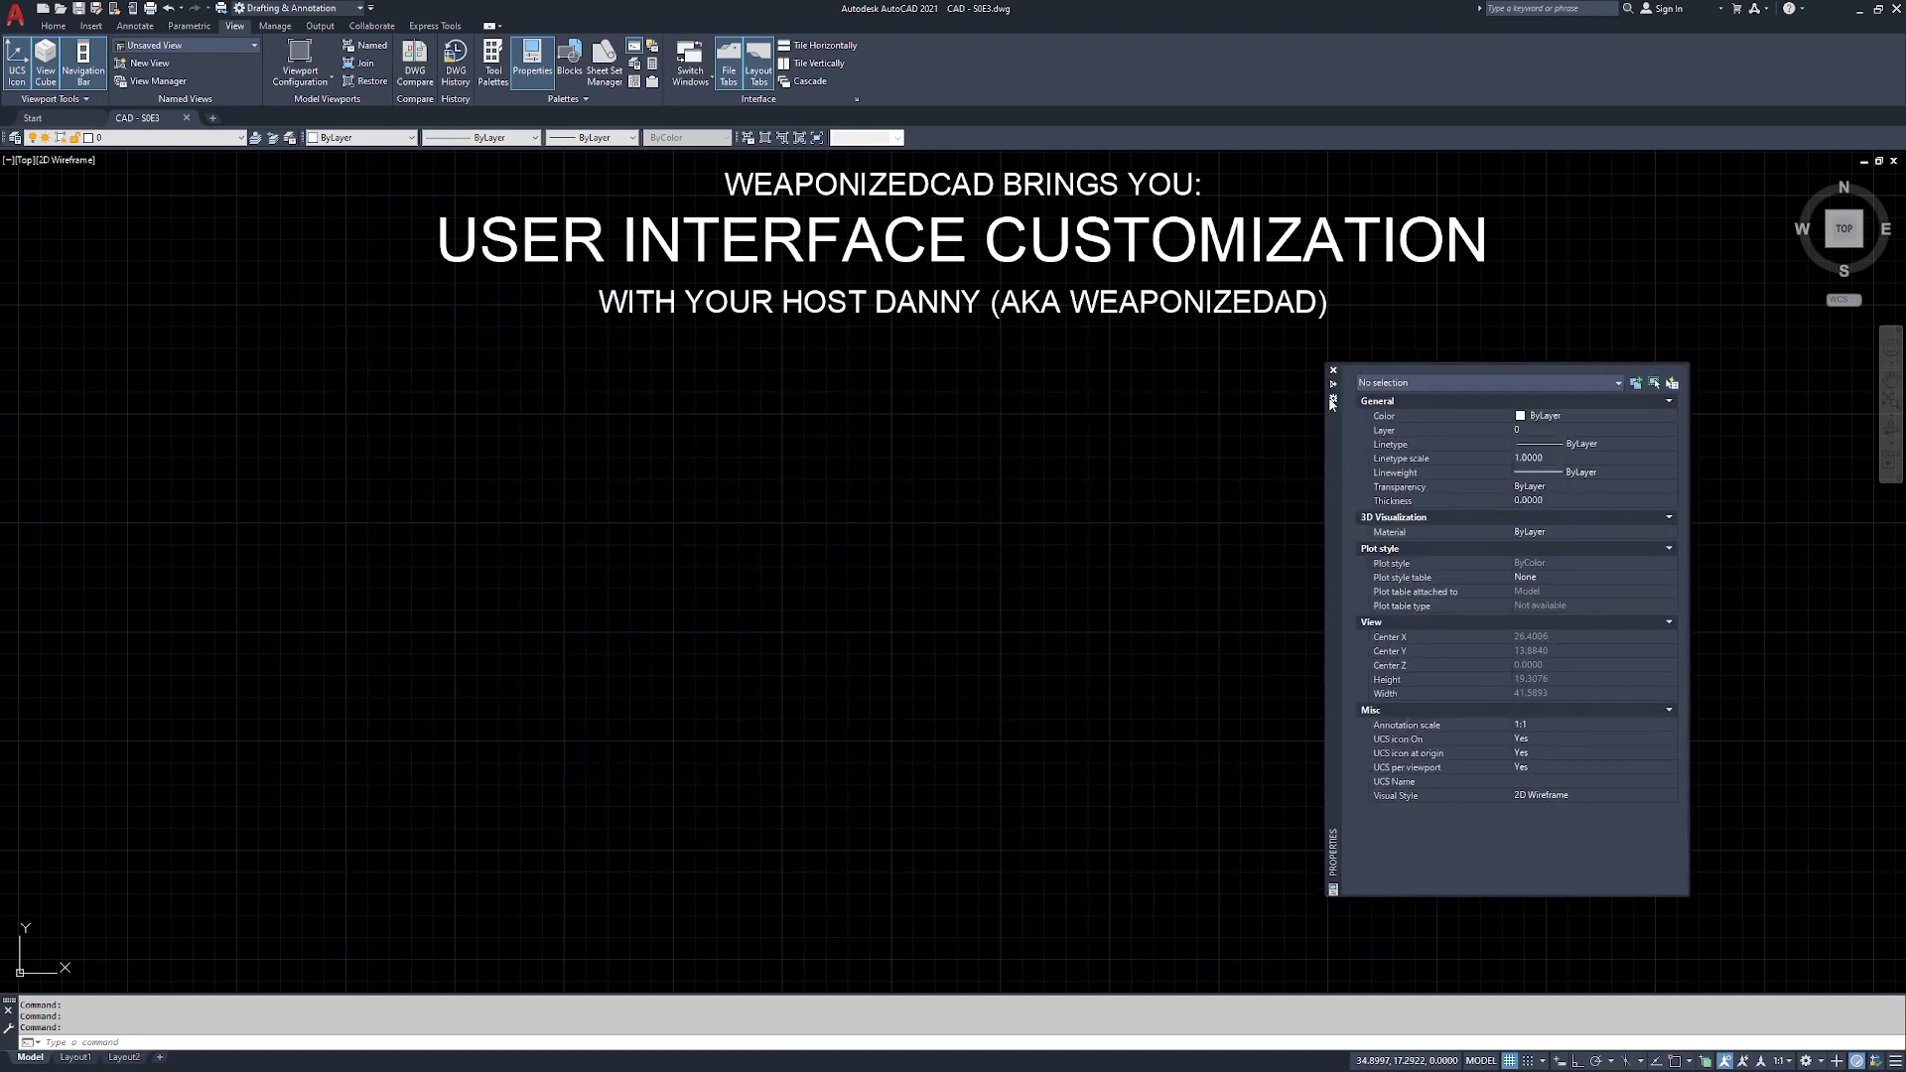
{"action": "right_click", "coordinate": [1334, 471]}
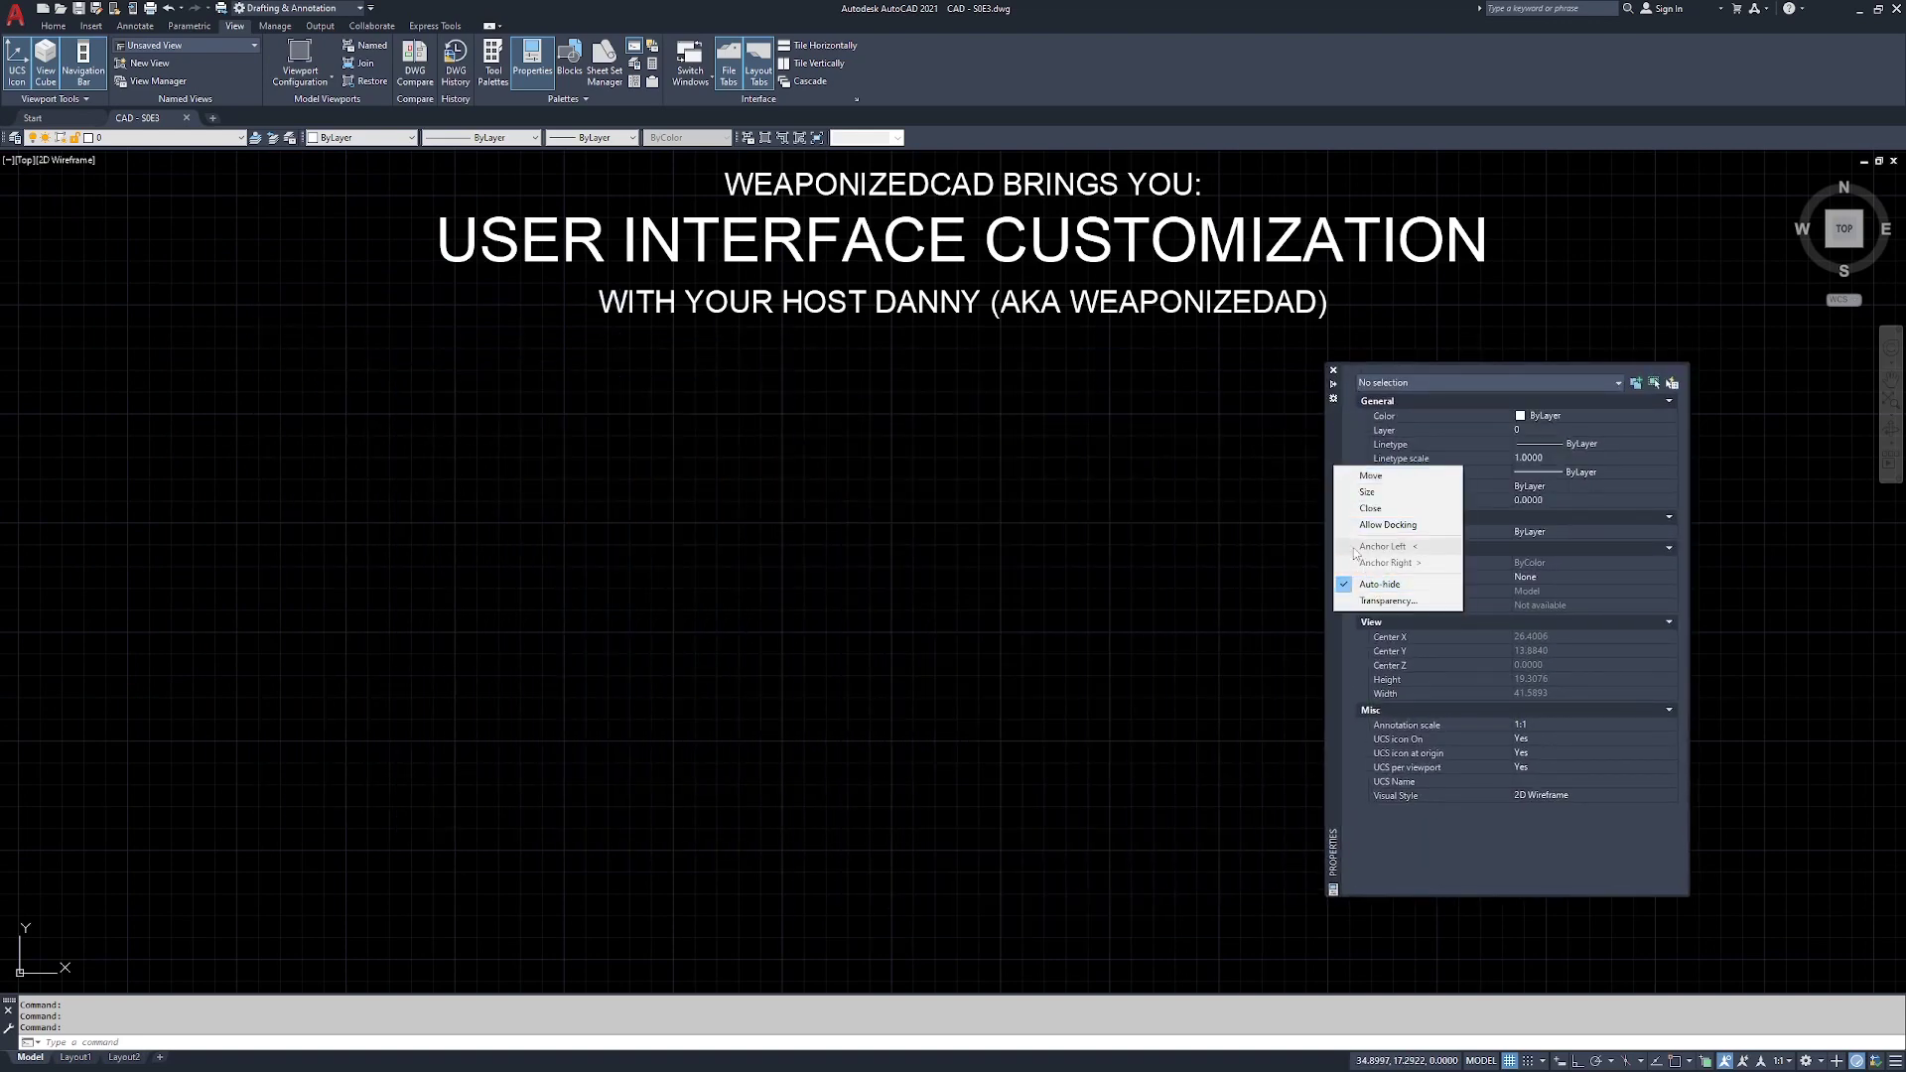
{"action": "left_click", "coordinate": [1339, 438]}
{"action": "right_click", "coordinate": [1334, 427]}
{"action": "left_click", "coordinate": [1332, 424]}
{"action": "right_click", "coordinate": [1332, 424]}
{"action": "left_click", "coordinate": [1332, 424]}
{"action": "right_click", "coordinate": [1333, 423]}
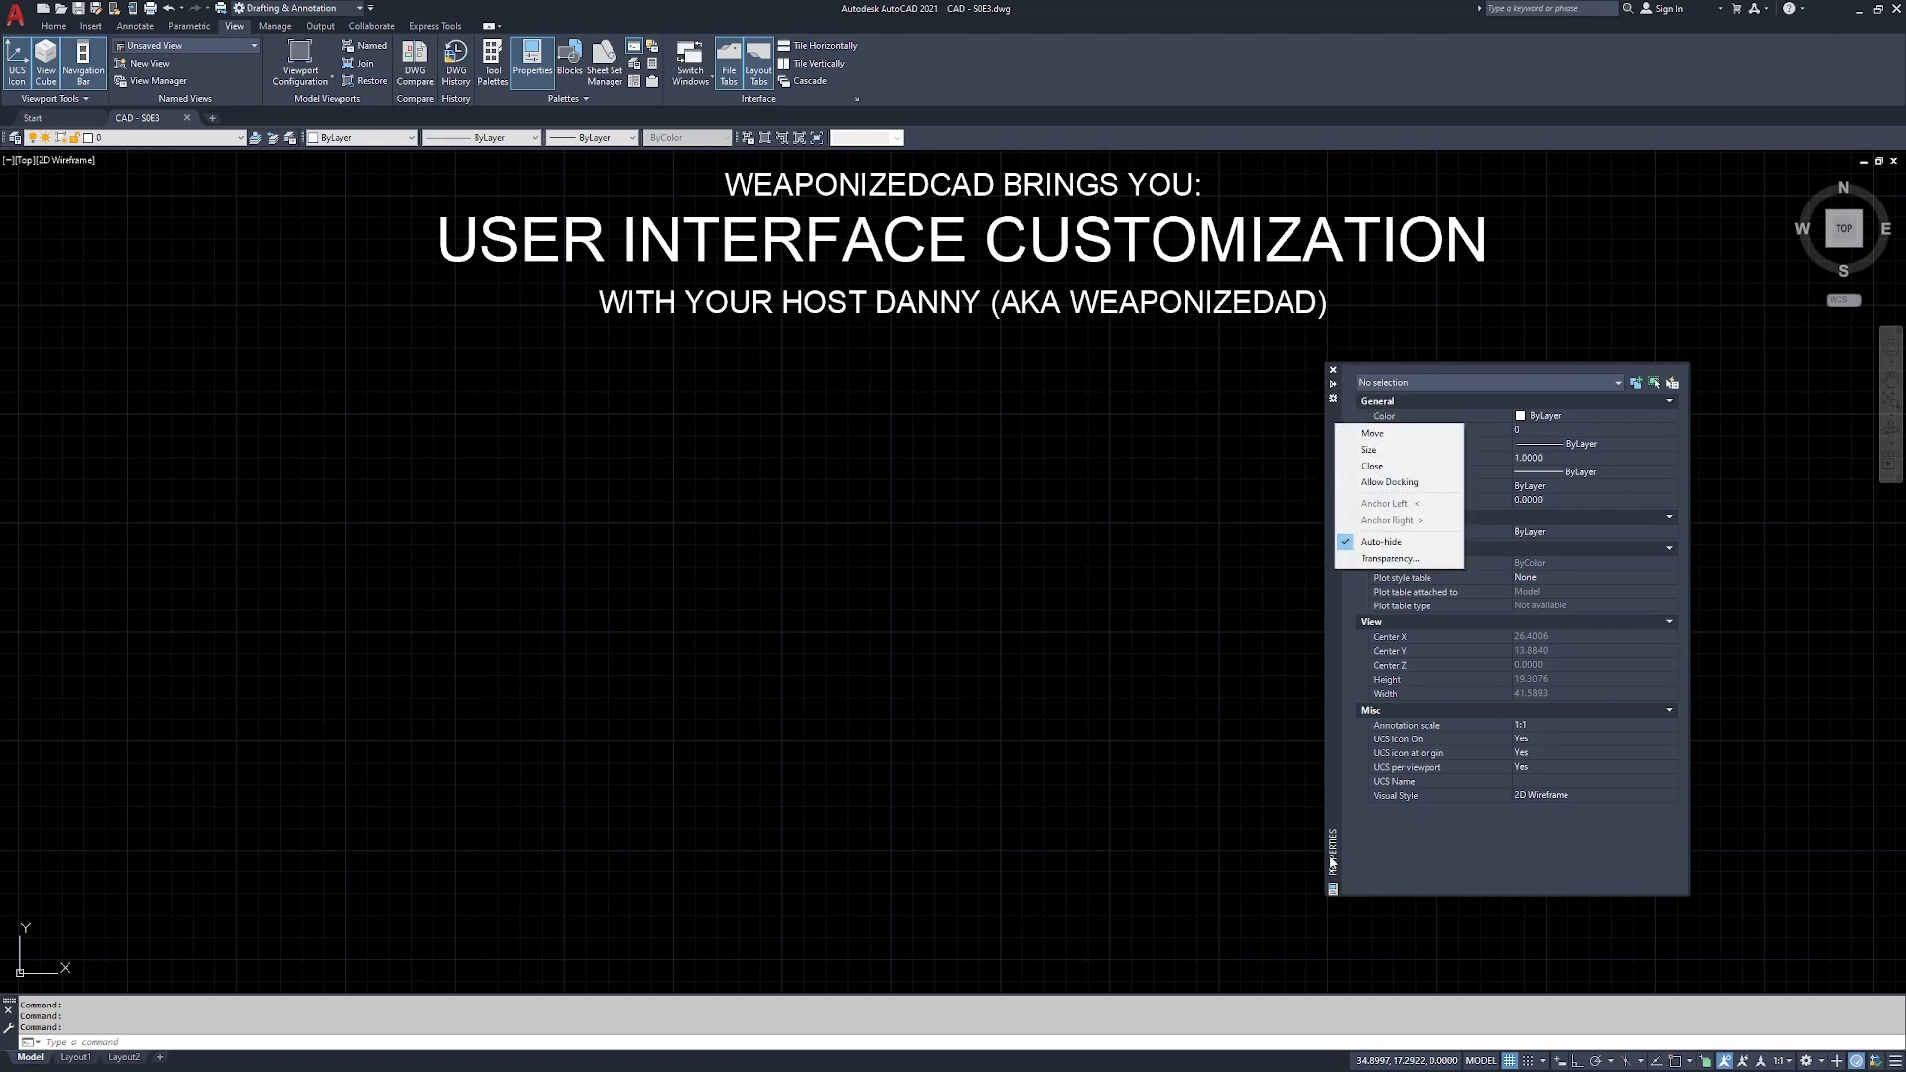
{"action": "right_click", "coordinate": [1333, 608]}
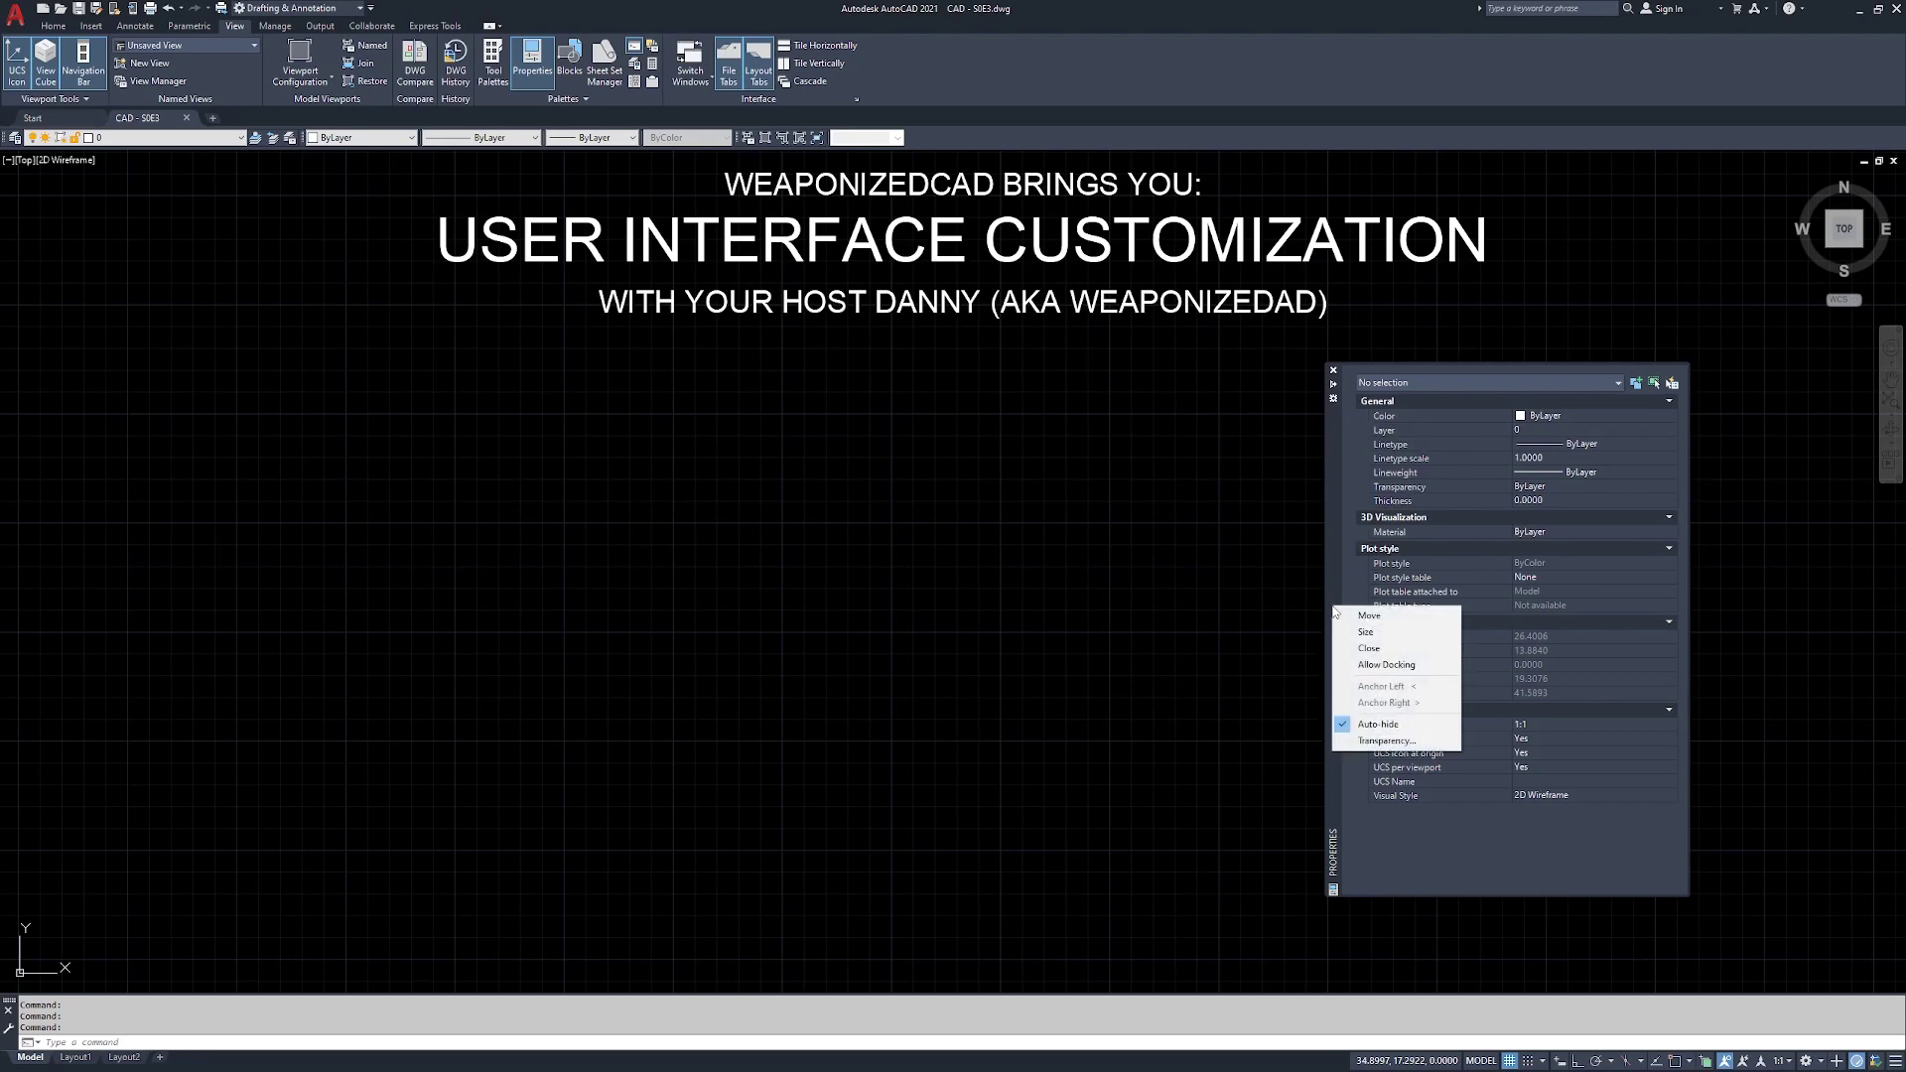
- Enable Allow Docking for the Properties palette after moving it to the screen centre
{"action": "left_click", "coordinate": [1379, 665]}
{"action": "left_click_drag", "start_coordinate": [1331, 536], "coordinate": [801, 517]}
{"action": "right_click", "coordinate": [803, 514]}
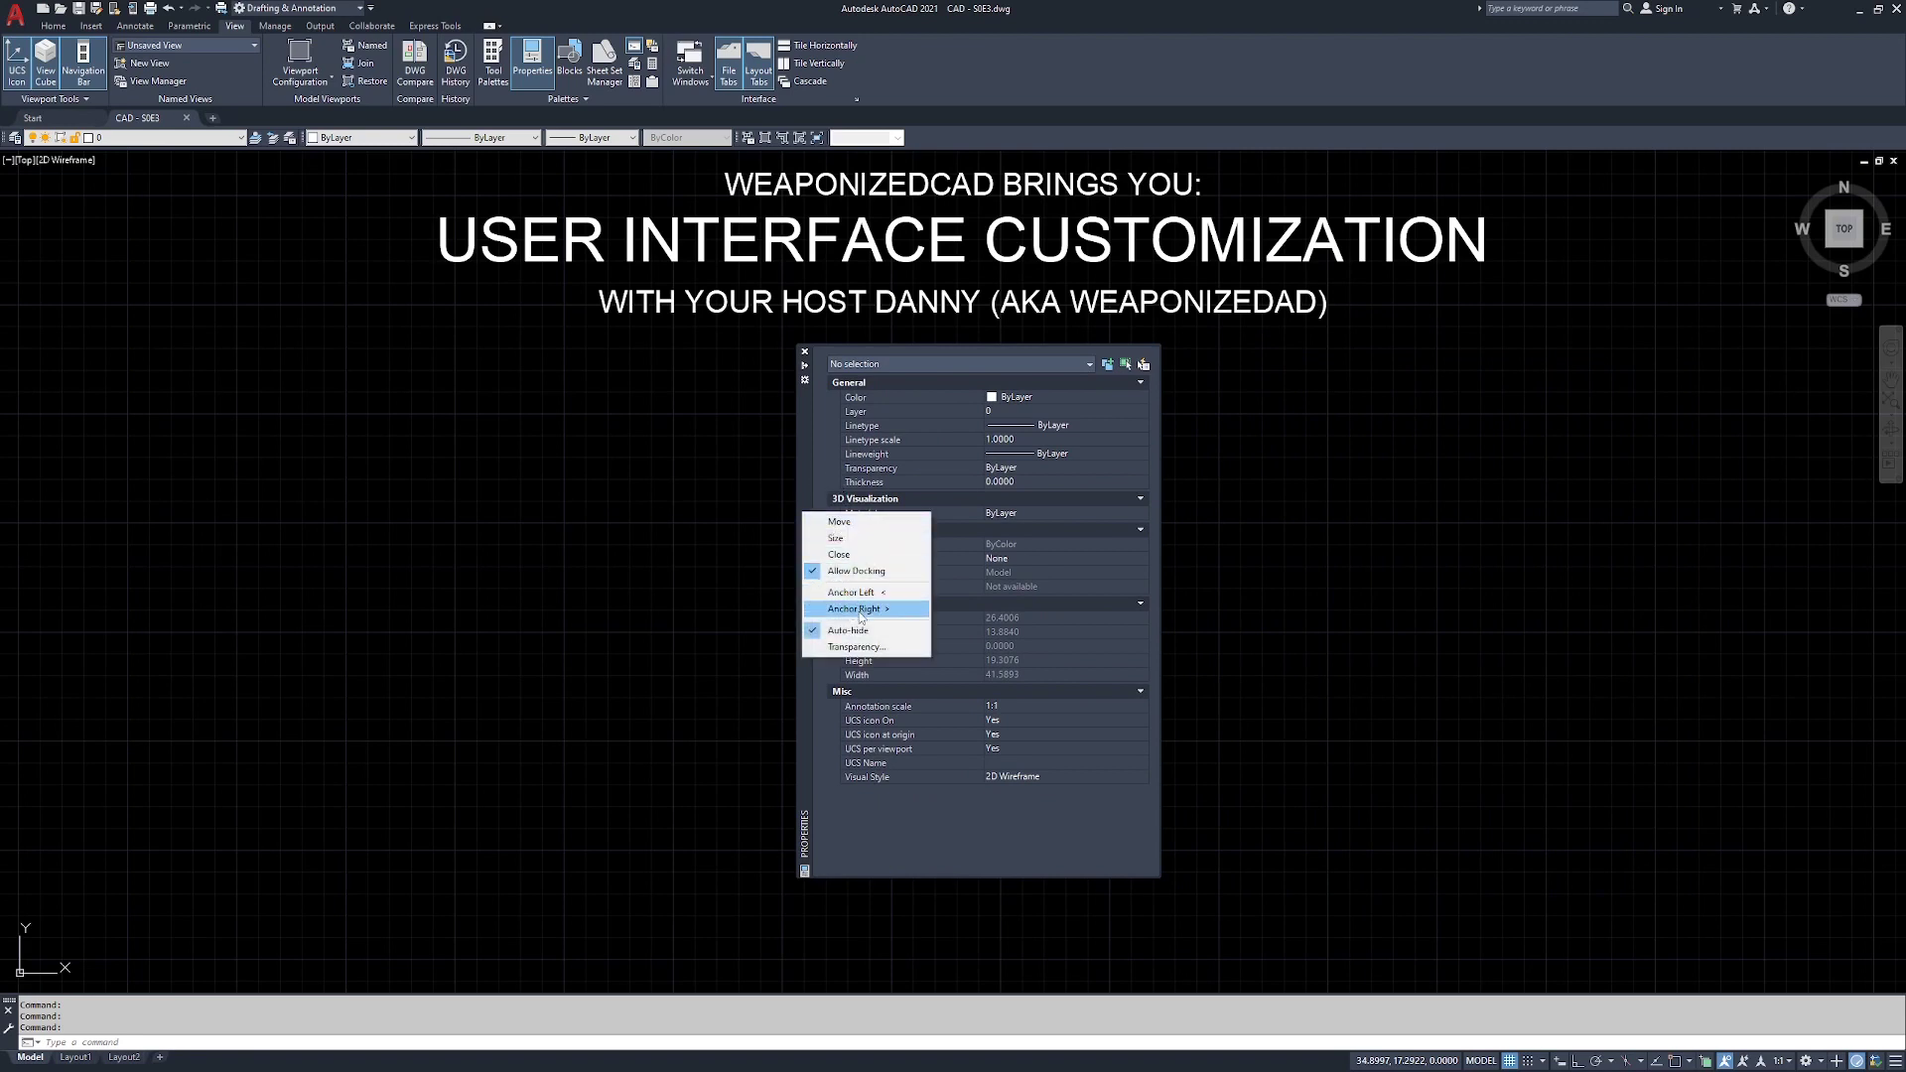
{"action": "left_click", "coordinate": [836, 572]}
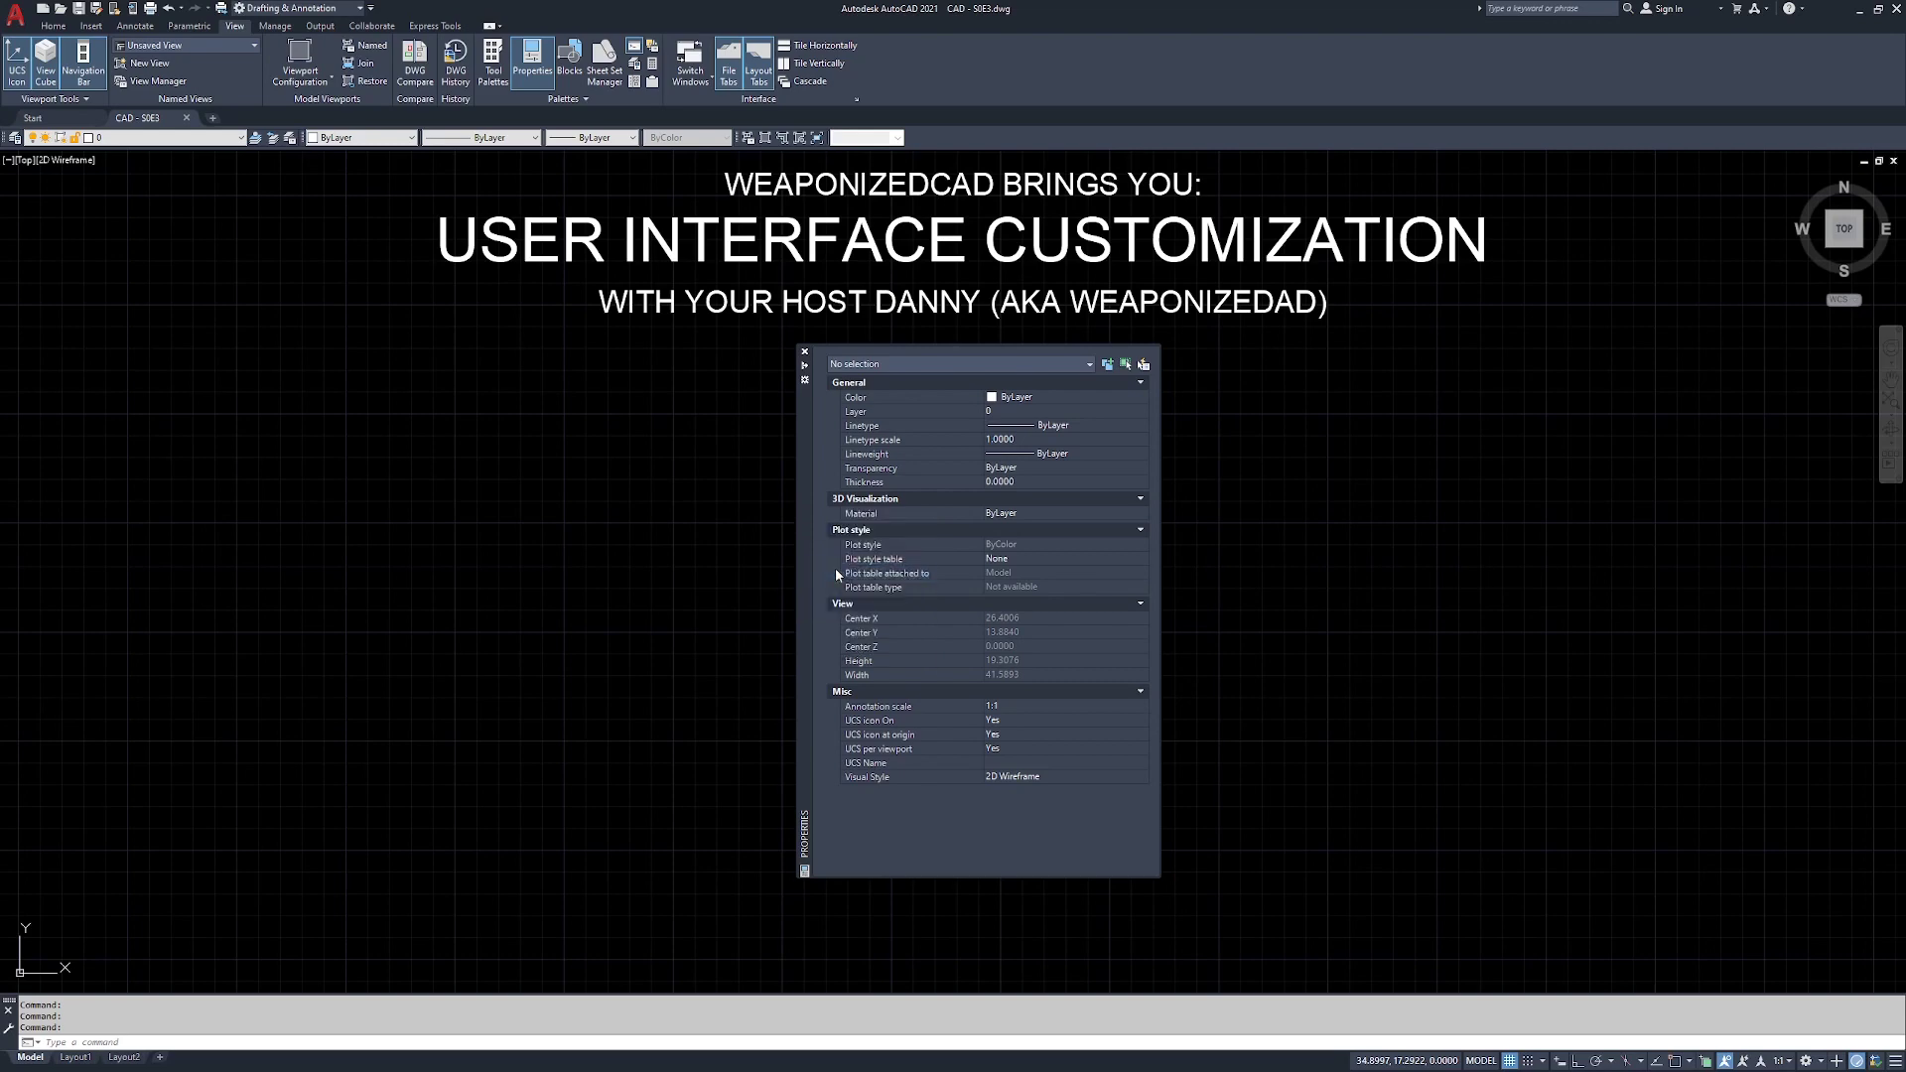
{"action": "right_click", "coordinate": [805, 483]}
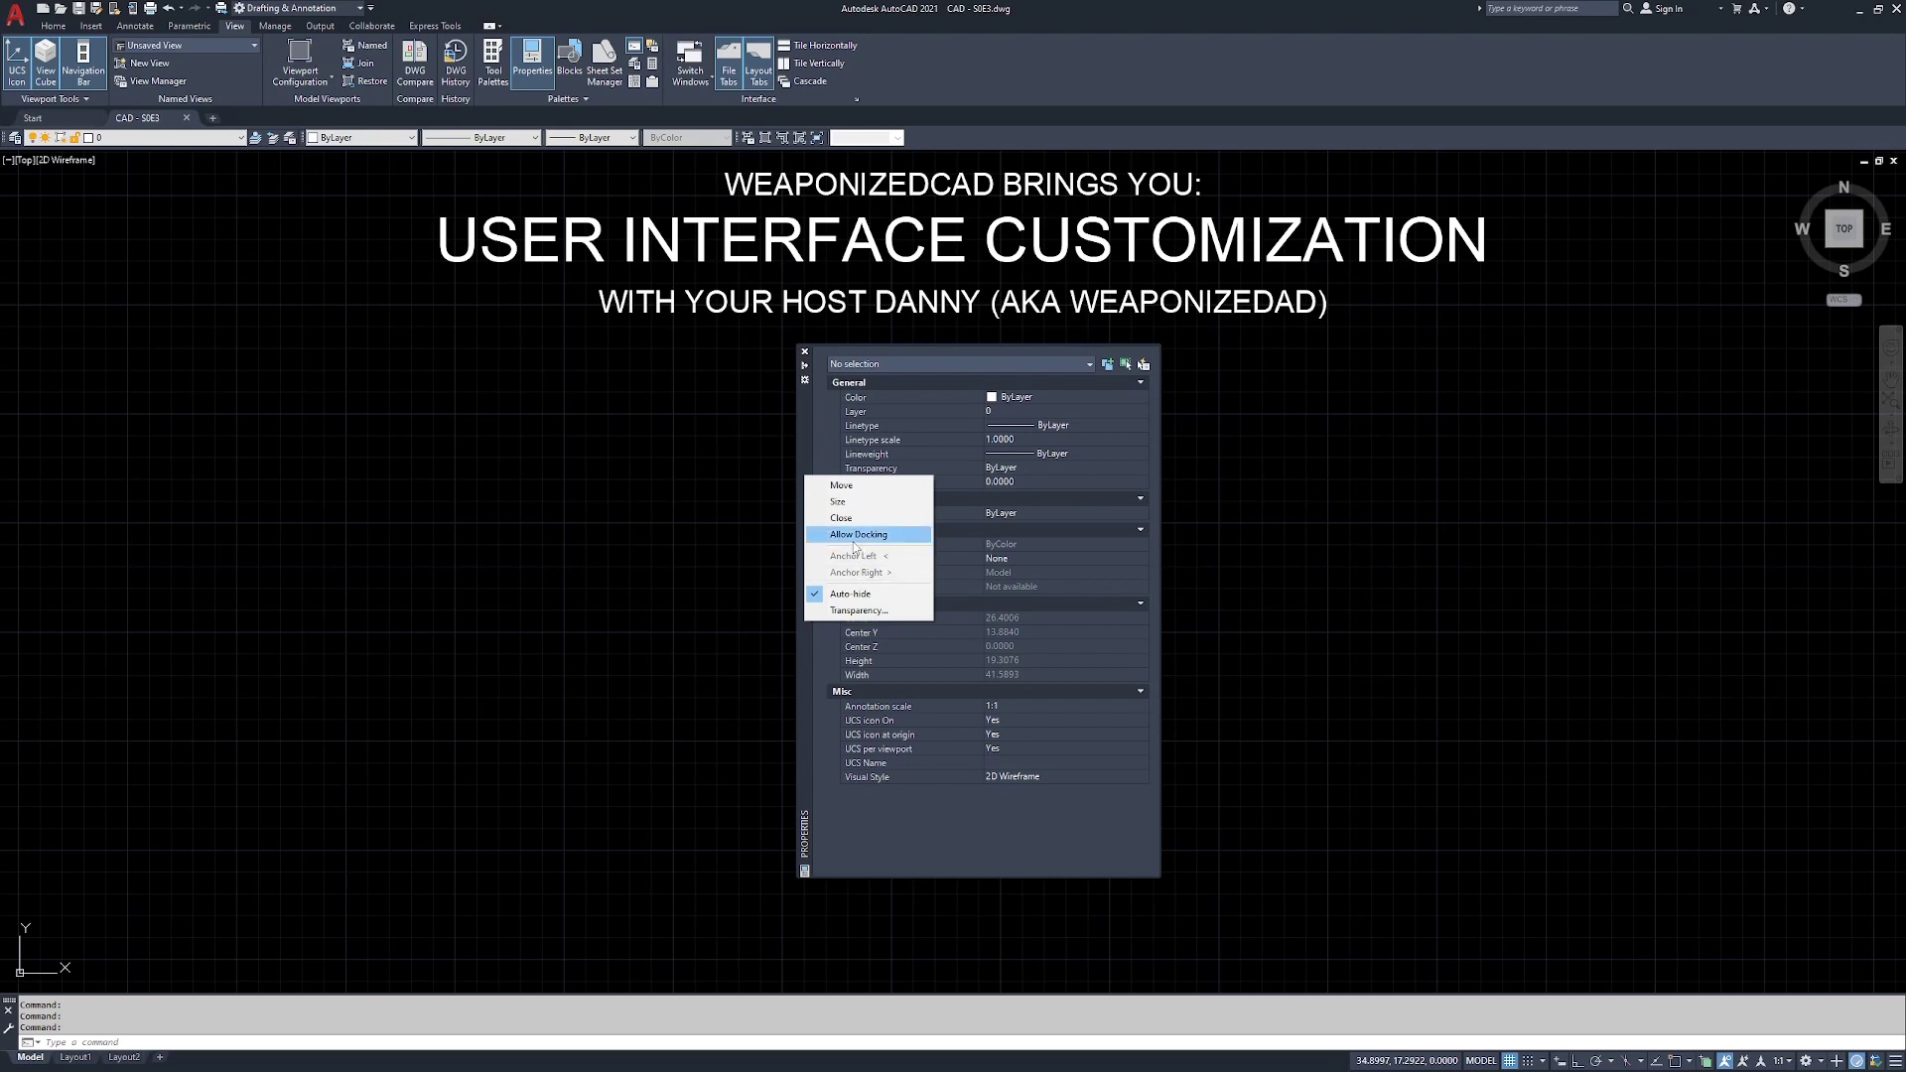
{"action": "left_click", "coordinate": [849, 536]}
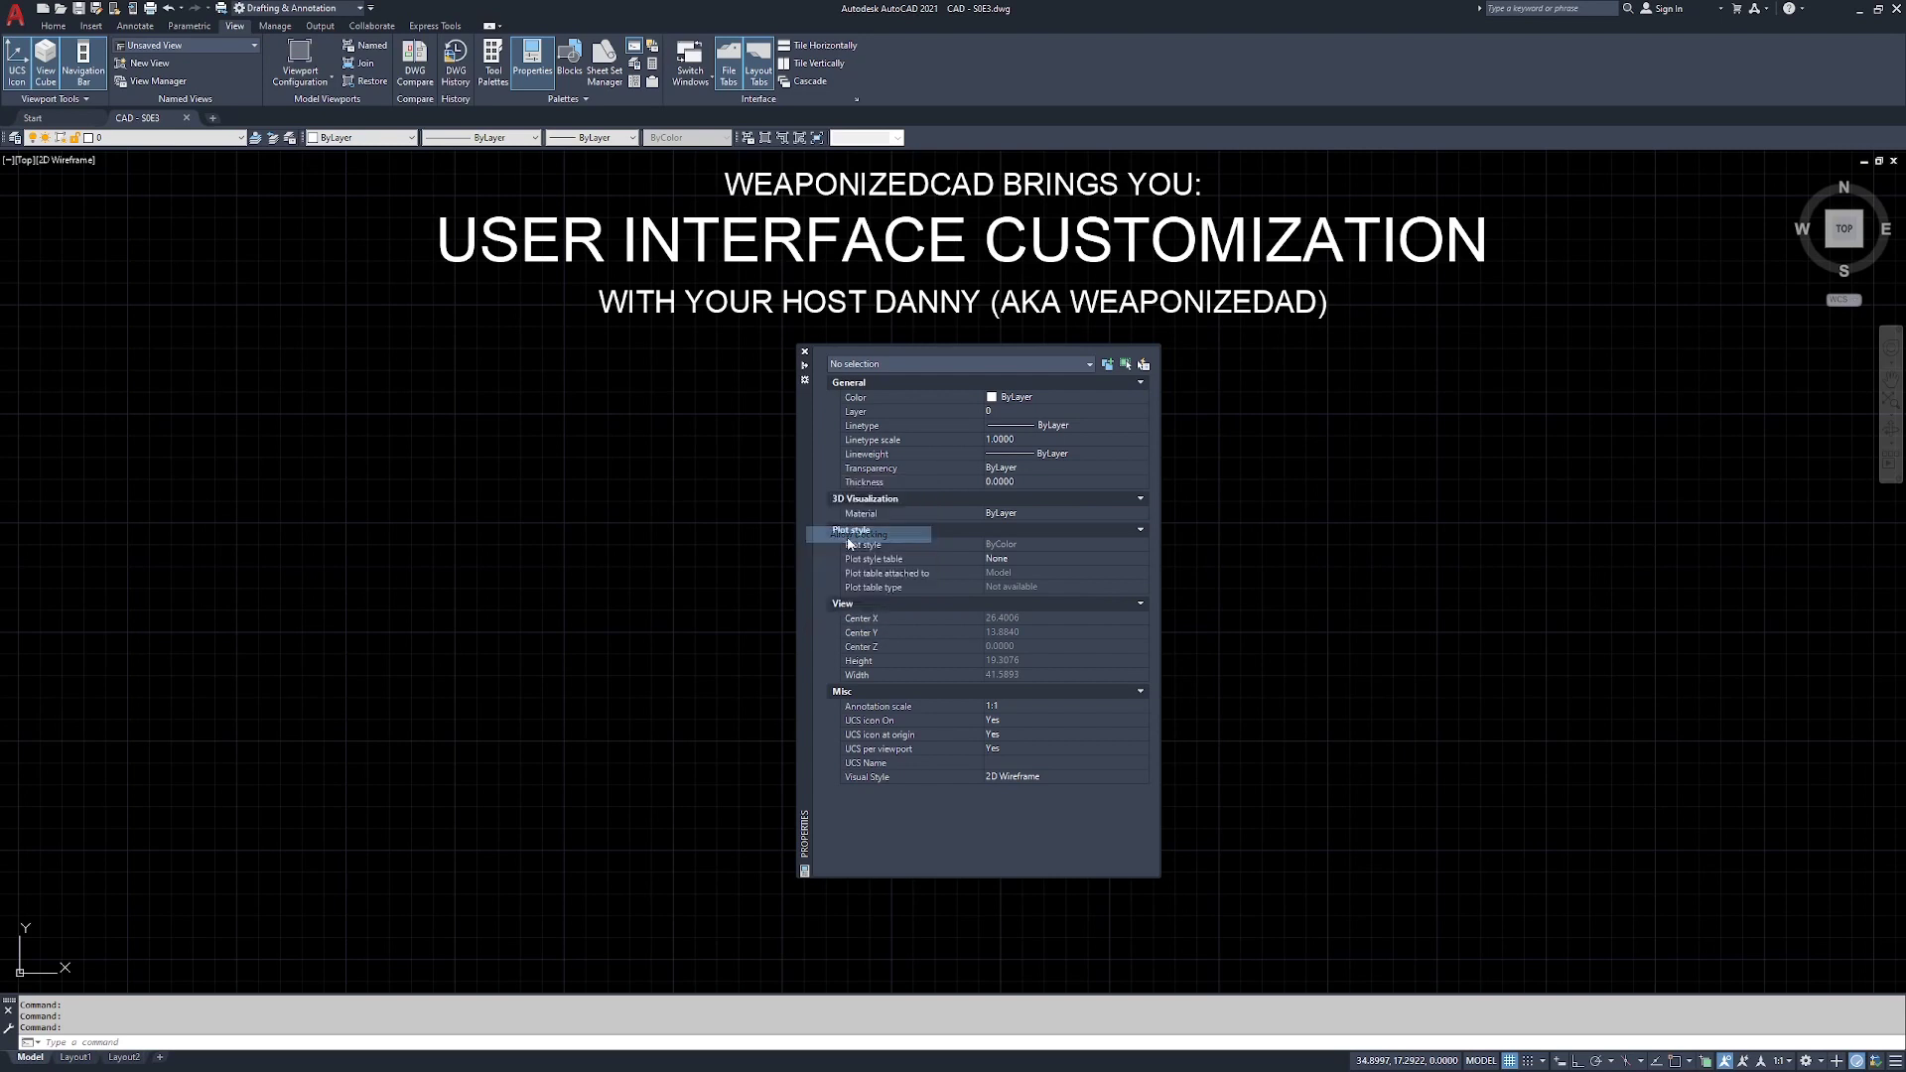
{"action": "right_click", "coordinate": [806, 489]}
- Anchor the Properties palette to the left and expand it from its auto-hide strip
{"action": "left_click", "coordinate": [845, 568]}
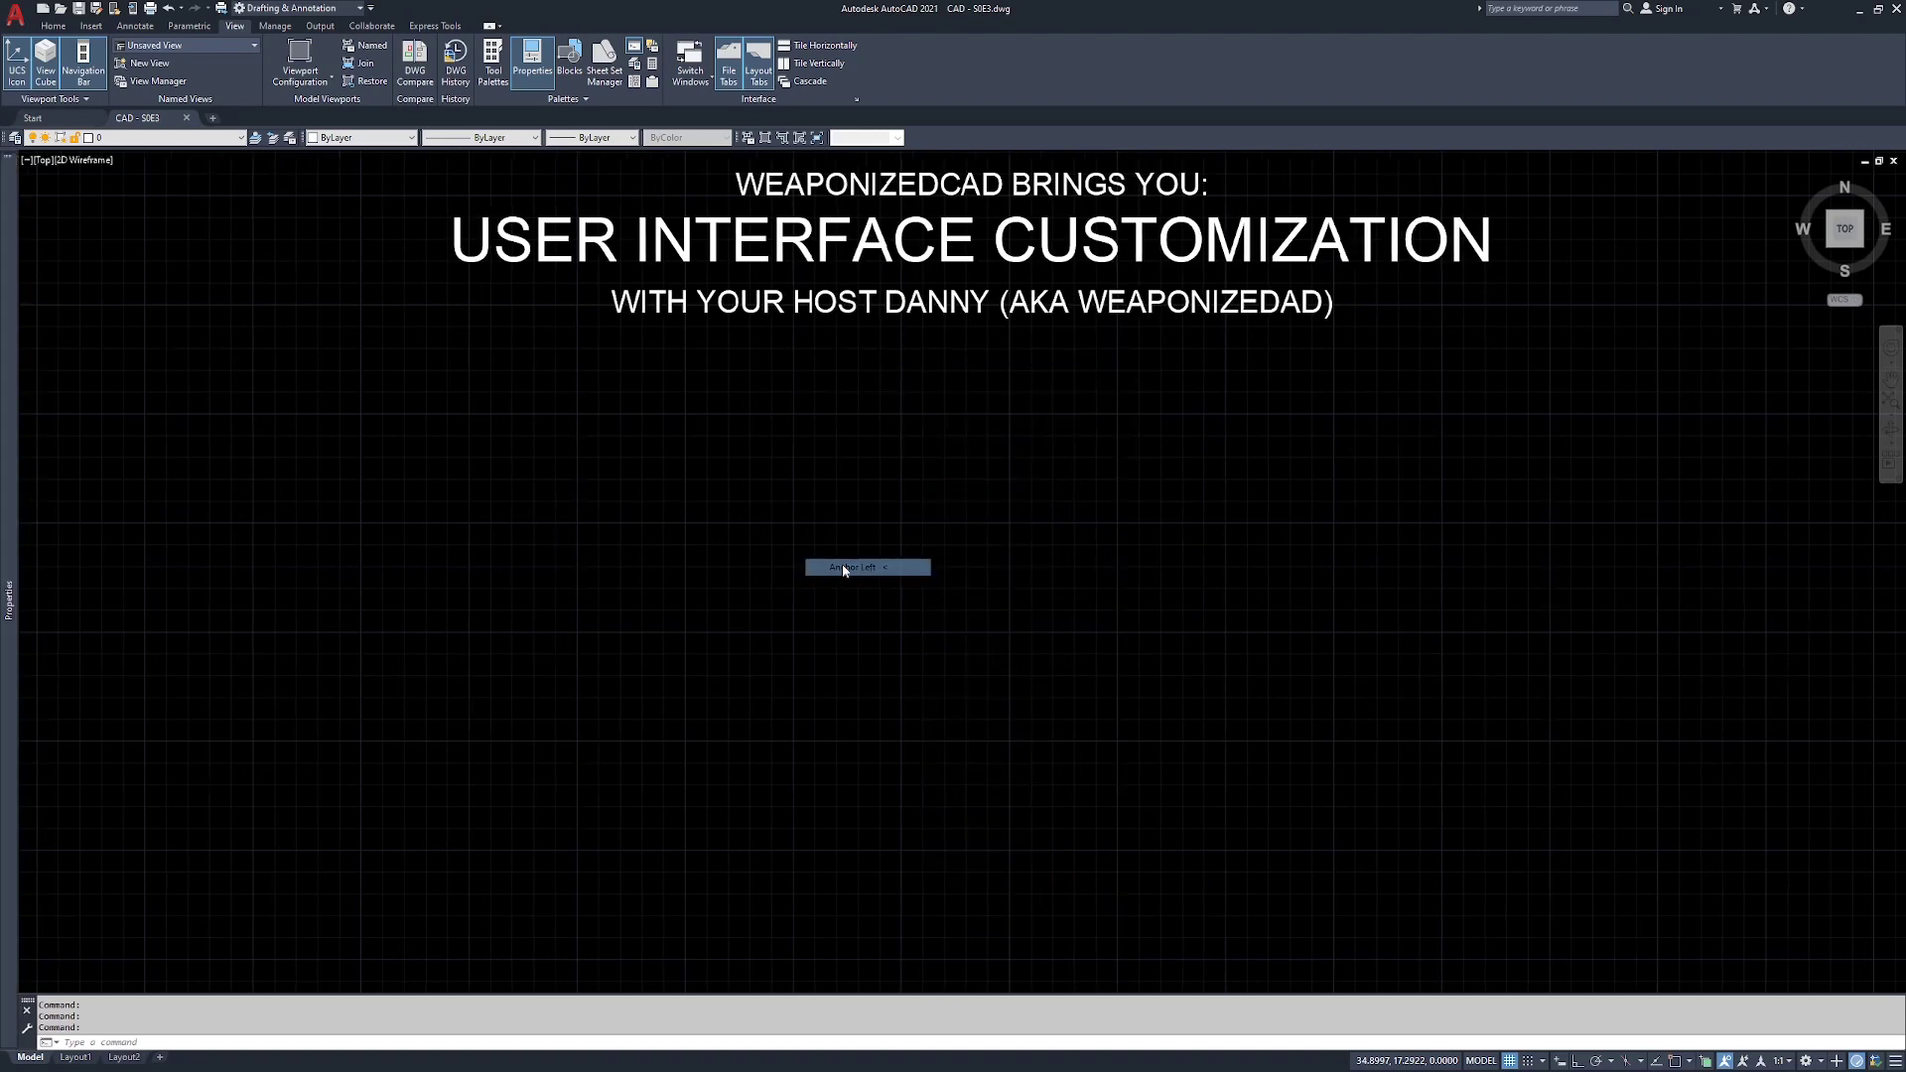
{"action": "mouse_move", "coordinate": [16, 303]}
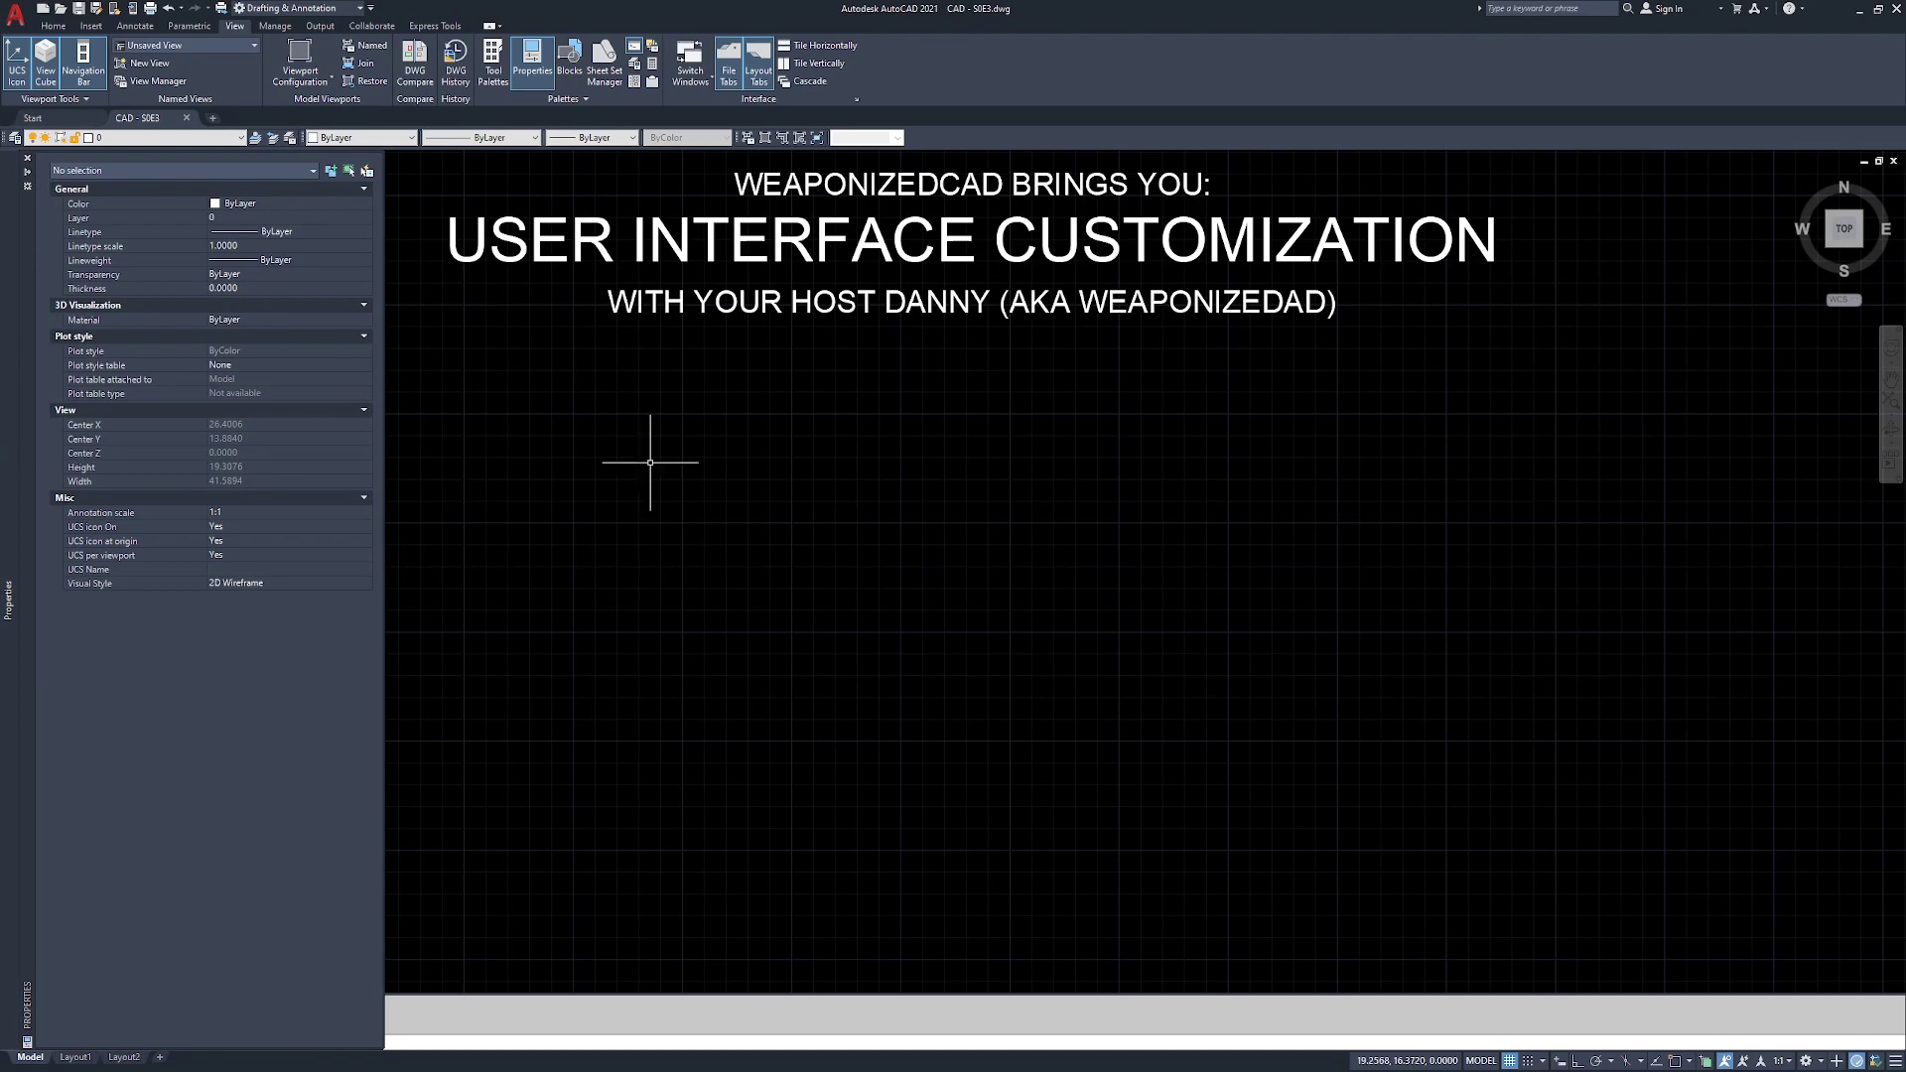
{"action": "mouse_move", "coordinate": [14, 442]}
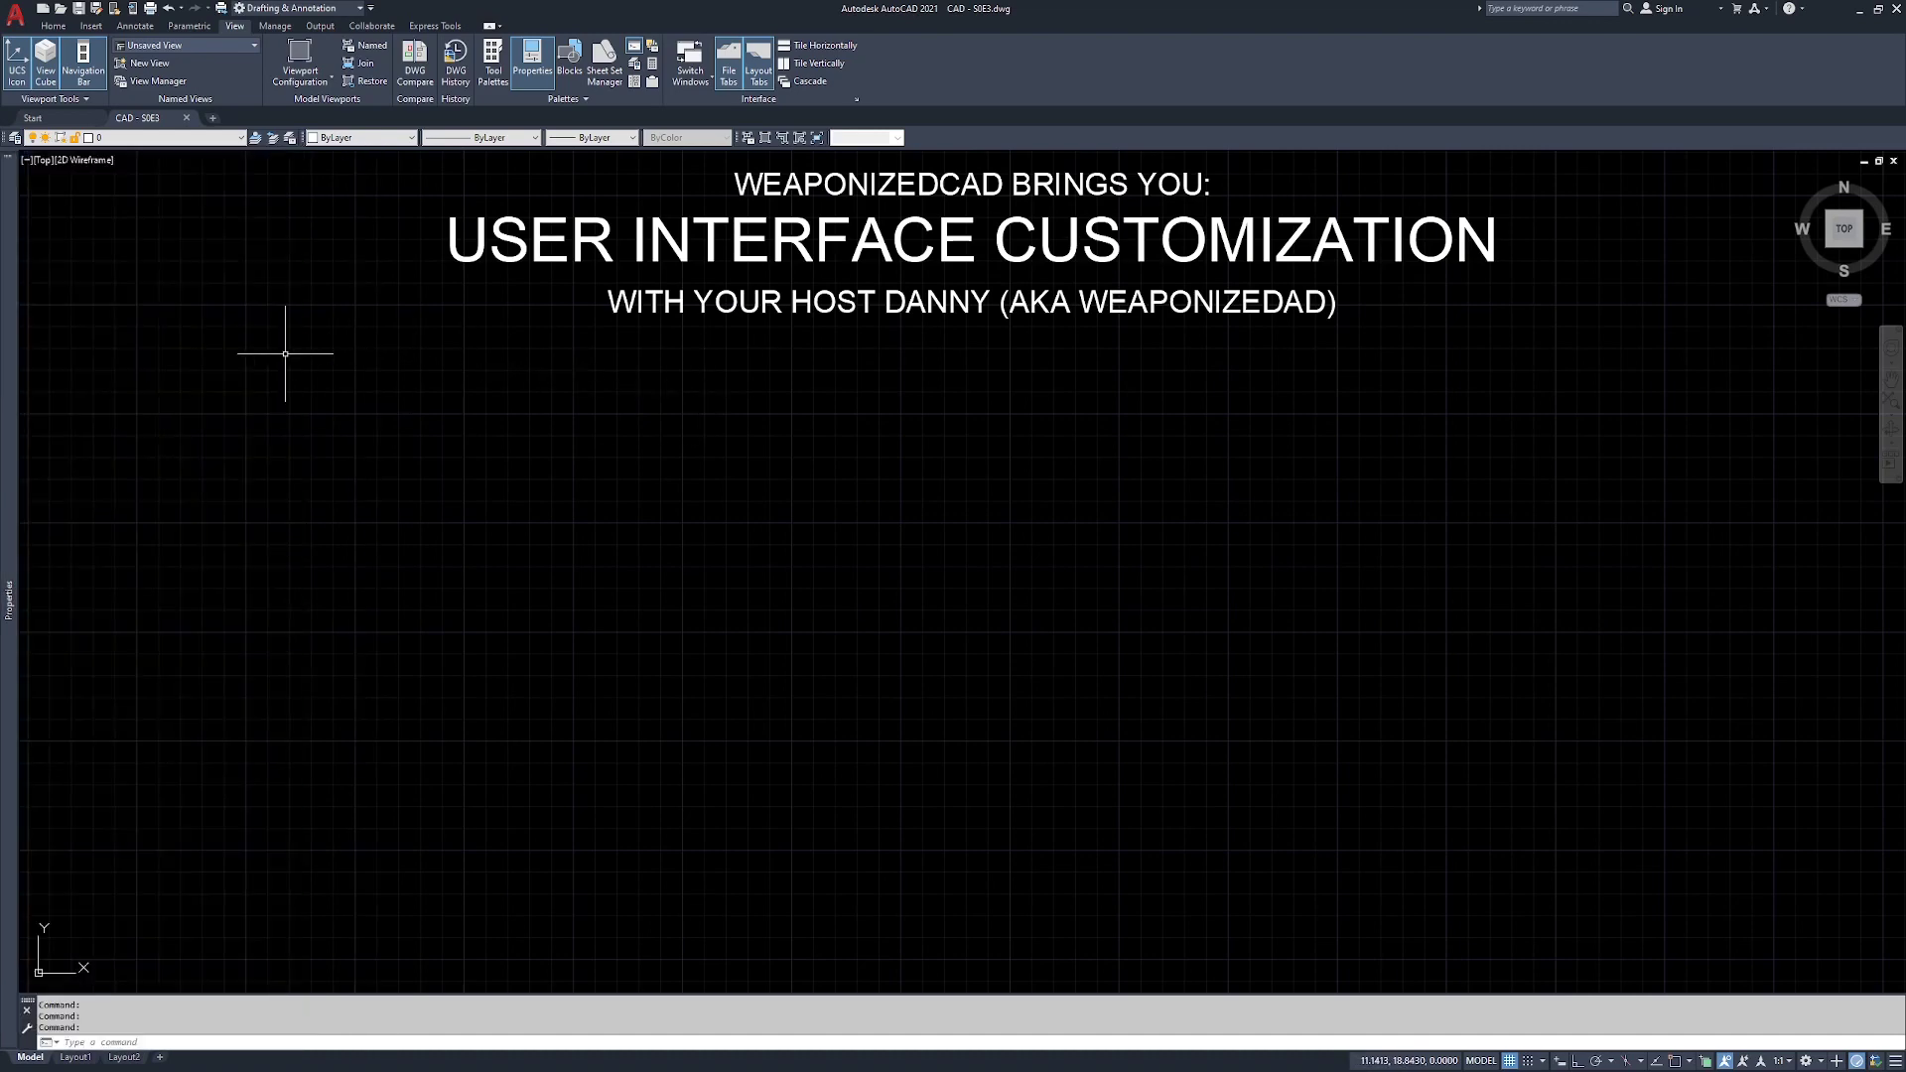
{"action": "mouse_move", "coordinate": [10, 342]}
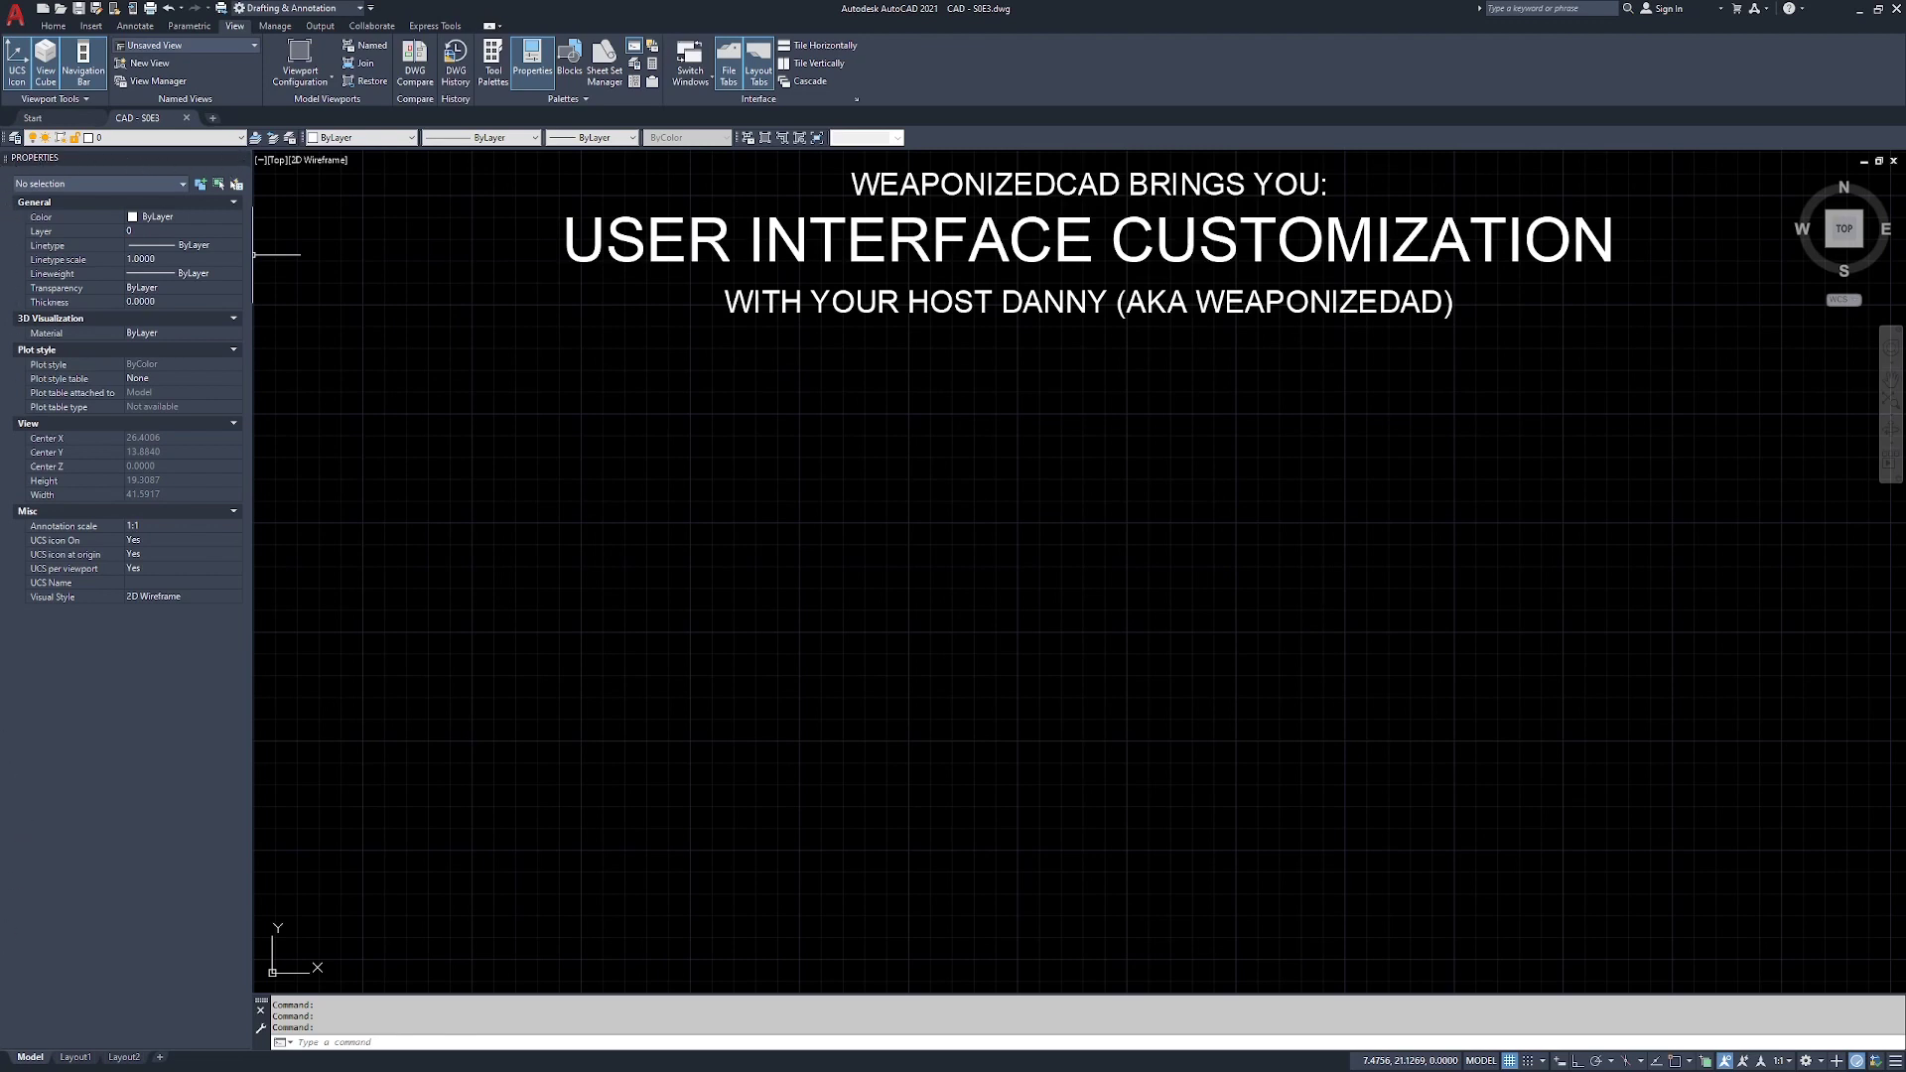
- Undock the Properties palette, then dock it back along the left side
{"action": "right_click", "coordinate": [87, 163]}
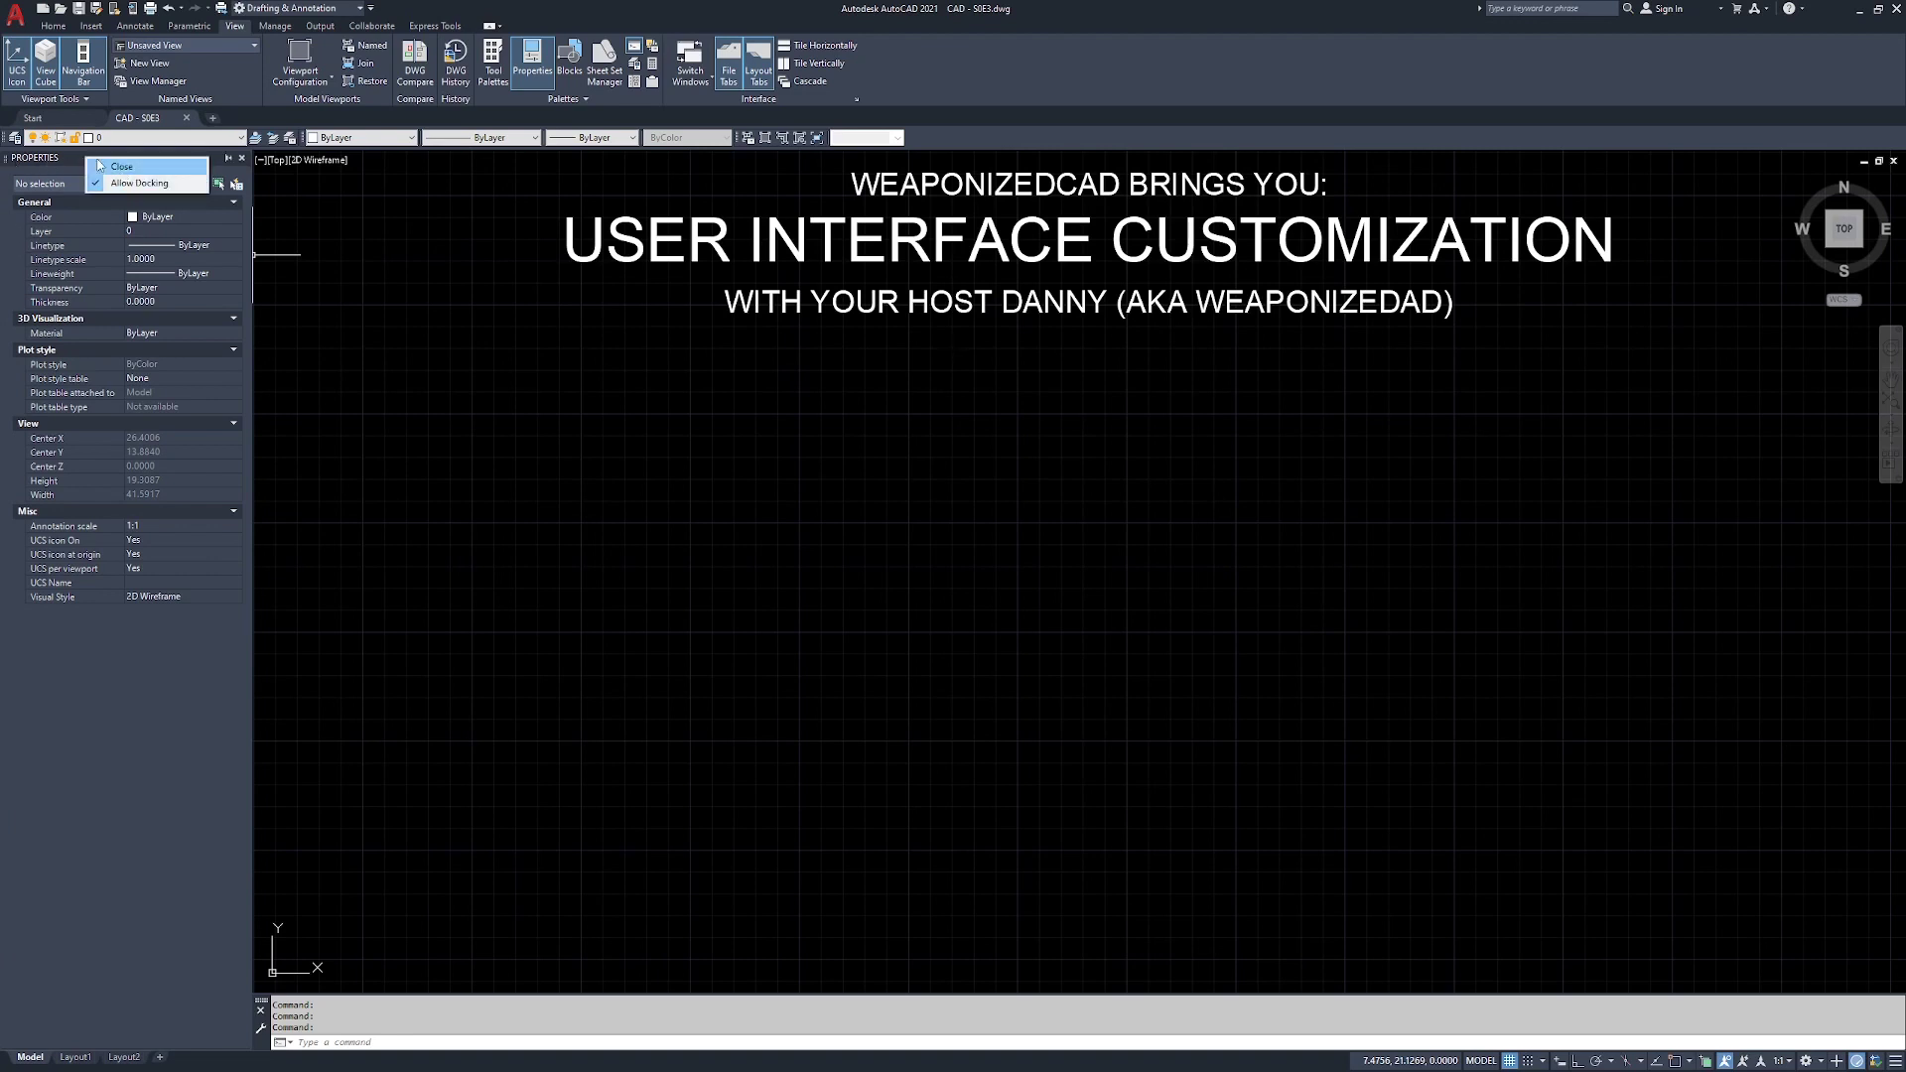
{"action": "left_click", "coordinate": [70, 162]}
{"action": "mouse_move", "coordinate": [12, 164]}
{"action": "left_mouse_down"}
{"action": "mouse_move", "coordinate": [143, 284]}
{"action": "mouse_move", "coordinate": [629, 597]}
{"action": "mouse_move", "coordinate": [596, 513]}
{"action": "left_mouse_up"}
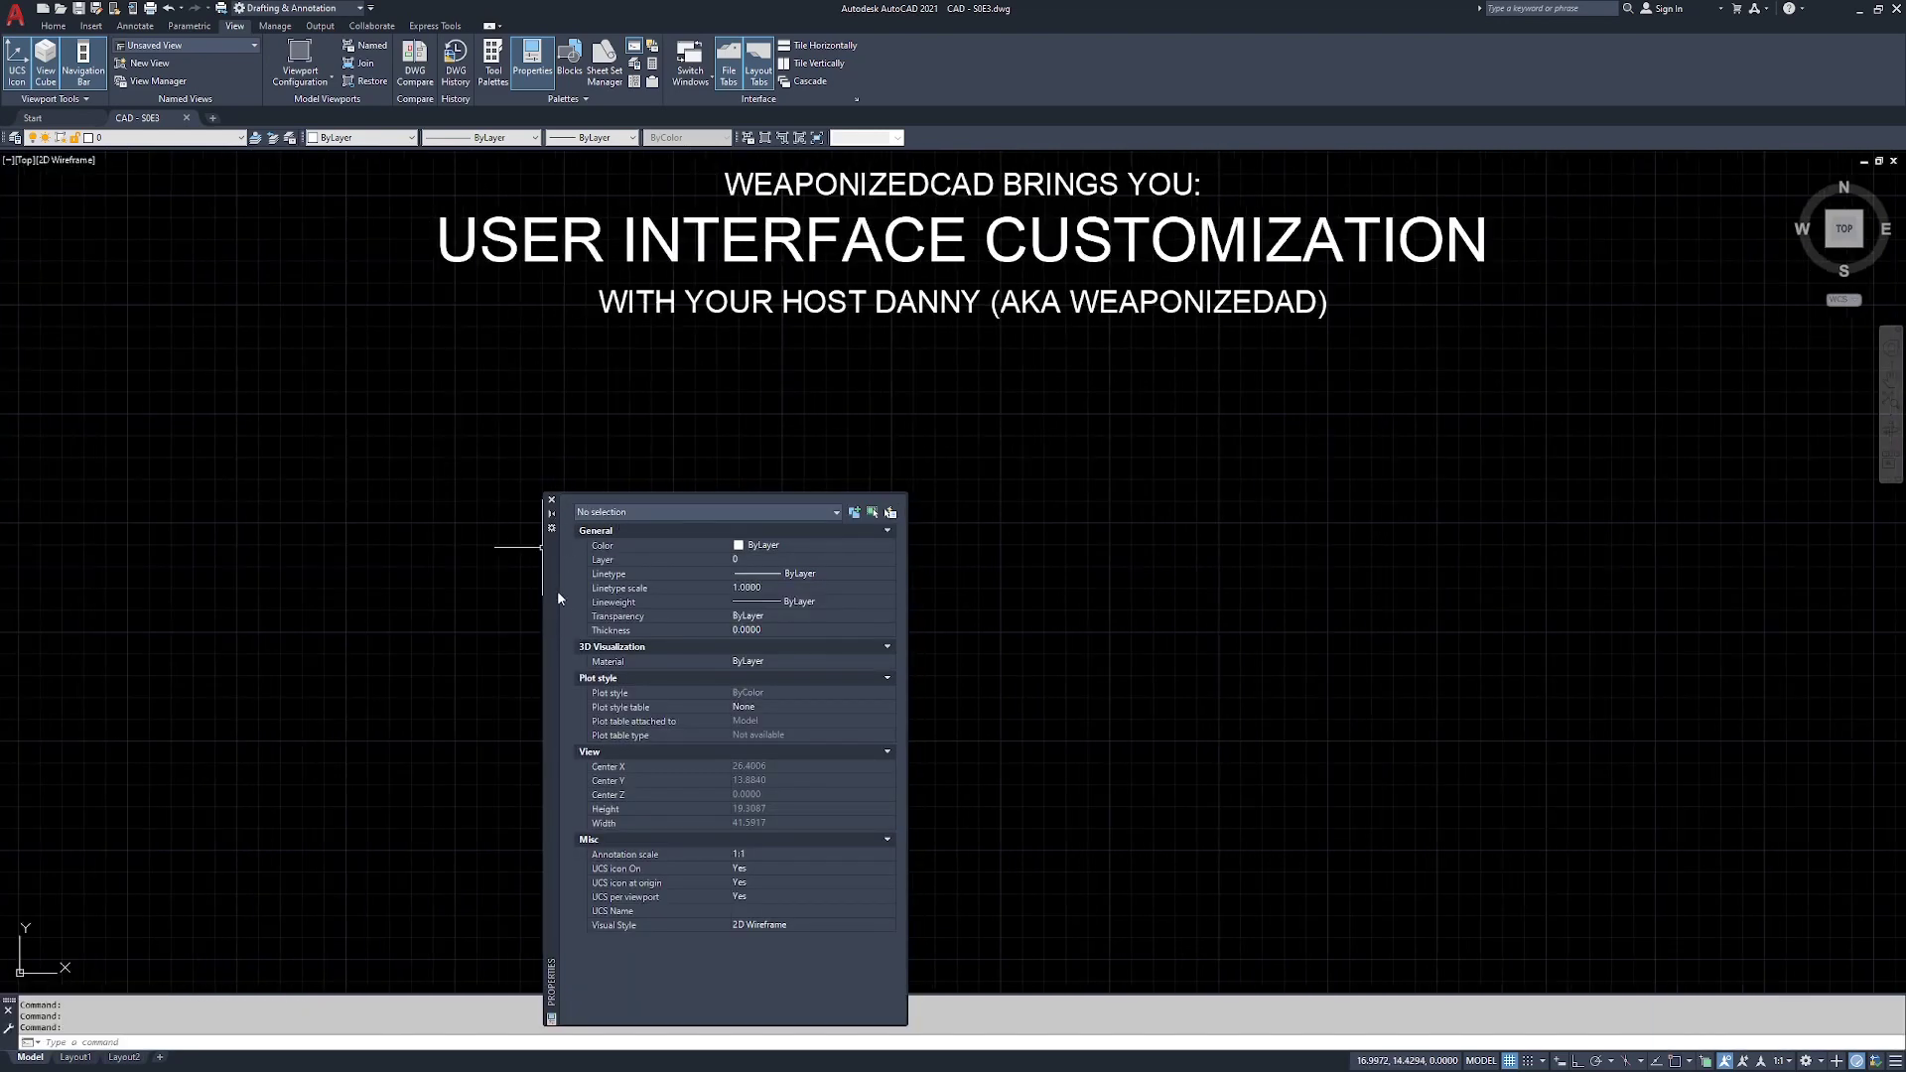
{"action": "left_click_drag", "start_coordinate": [552, 685], "coordinate": [38, 454]}
{"action": "key", "text": "ctrl+1"}
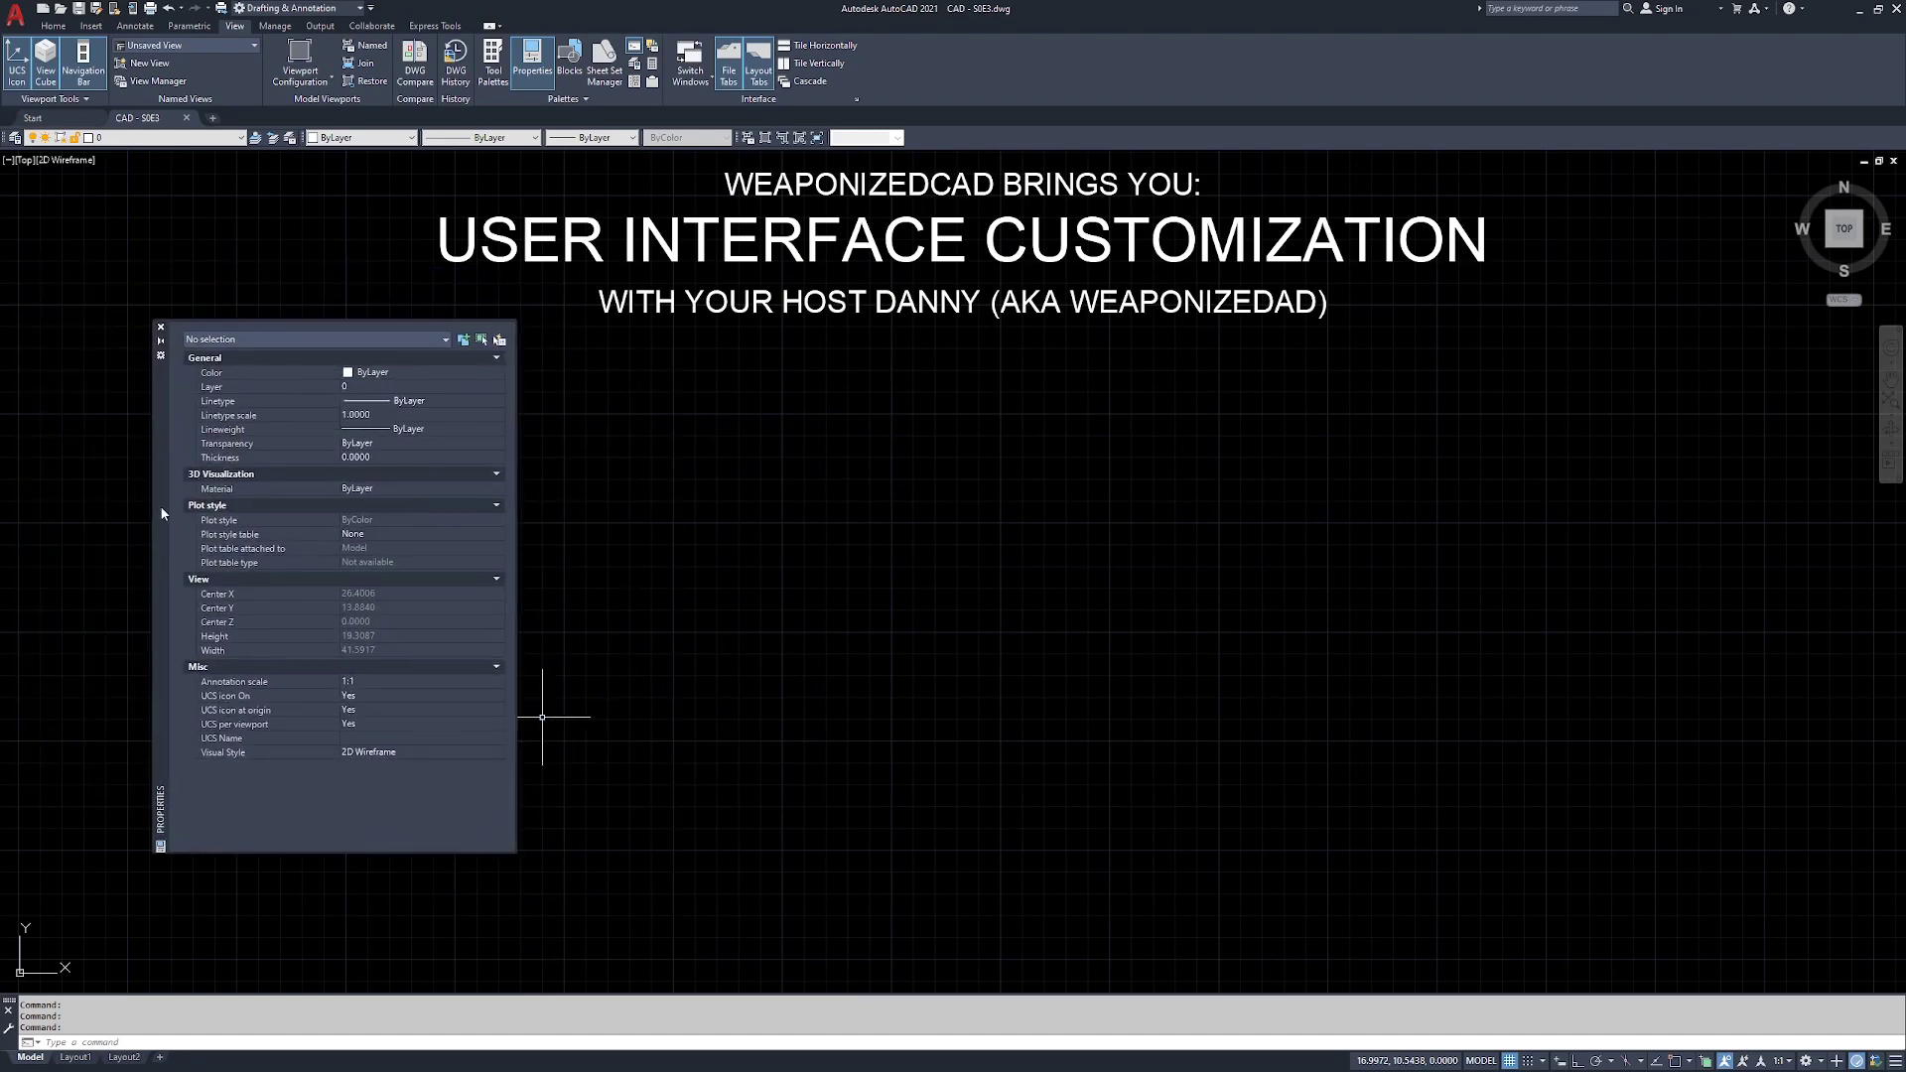
{"action": "mouse_move", "coordinate": [22, 439]}
{"action": "left_mouse_down"}
{"action": "mouse_move", "coordinate": [187, 518]}
{"action": "mouse_move", "coordinate": [15, 427]}
{"action": "left_mouse_up"}
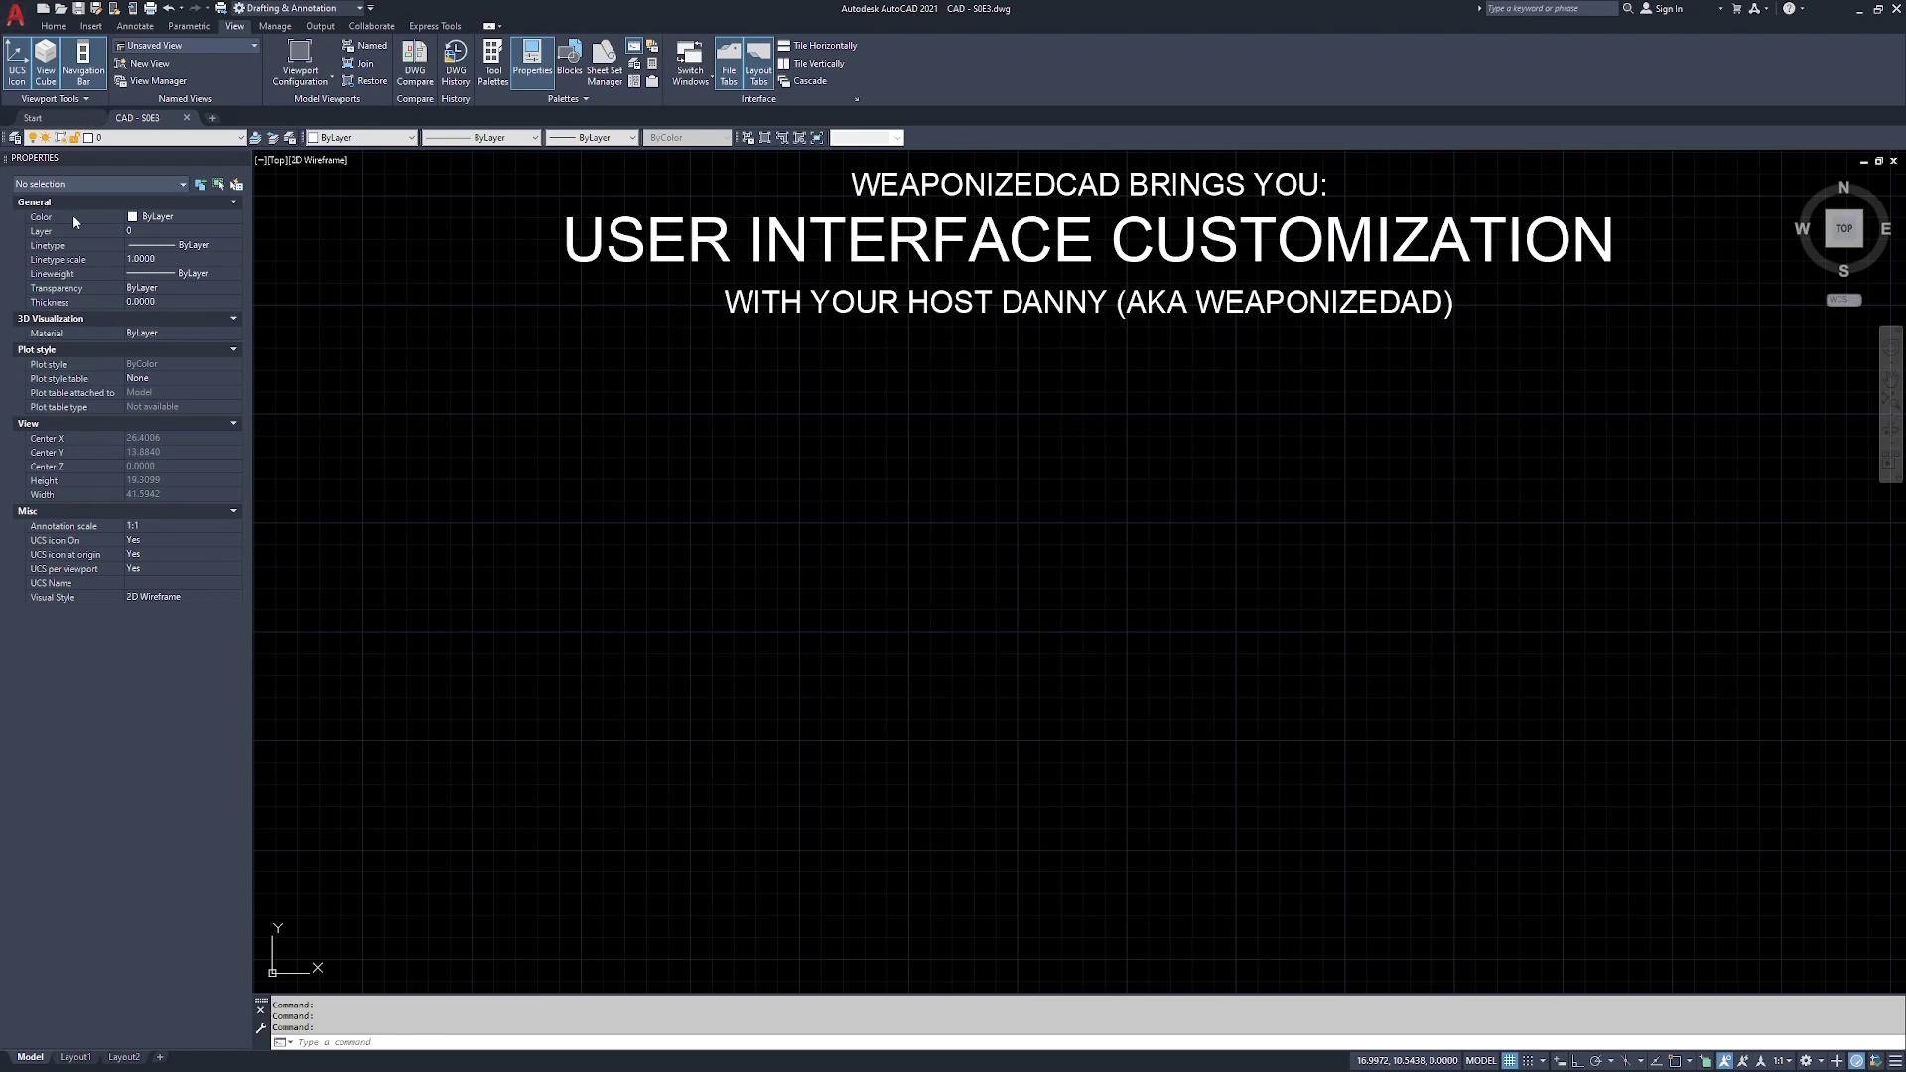
- Uncheck Allow Docking so the Properties palette floats, and reposition it
{"action": "right_click", "coordinate": [80, 154]}
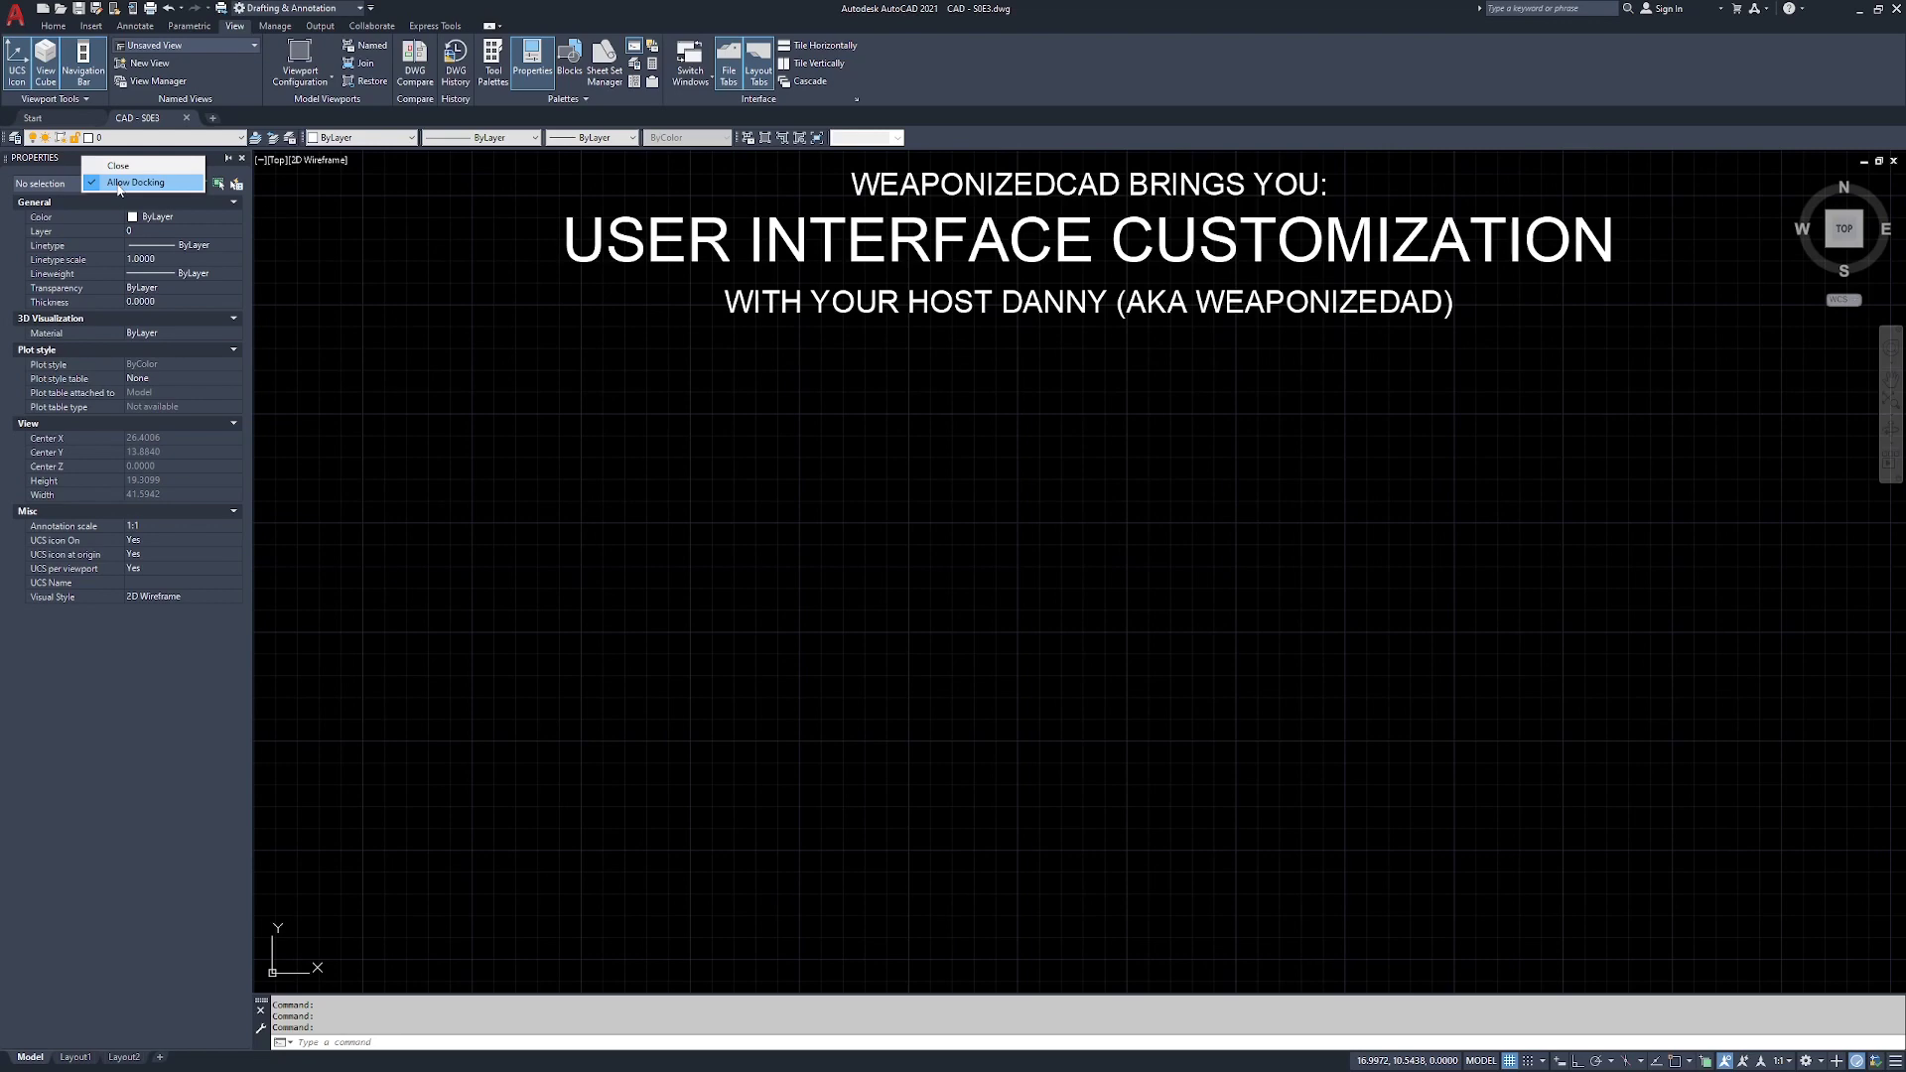
{"action": "left_click", "coordinate": [118, 183]}
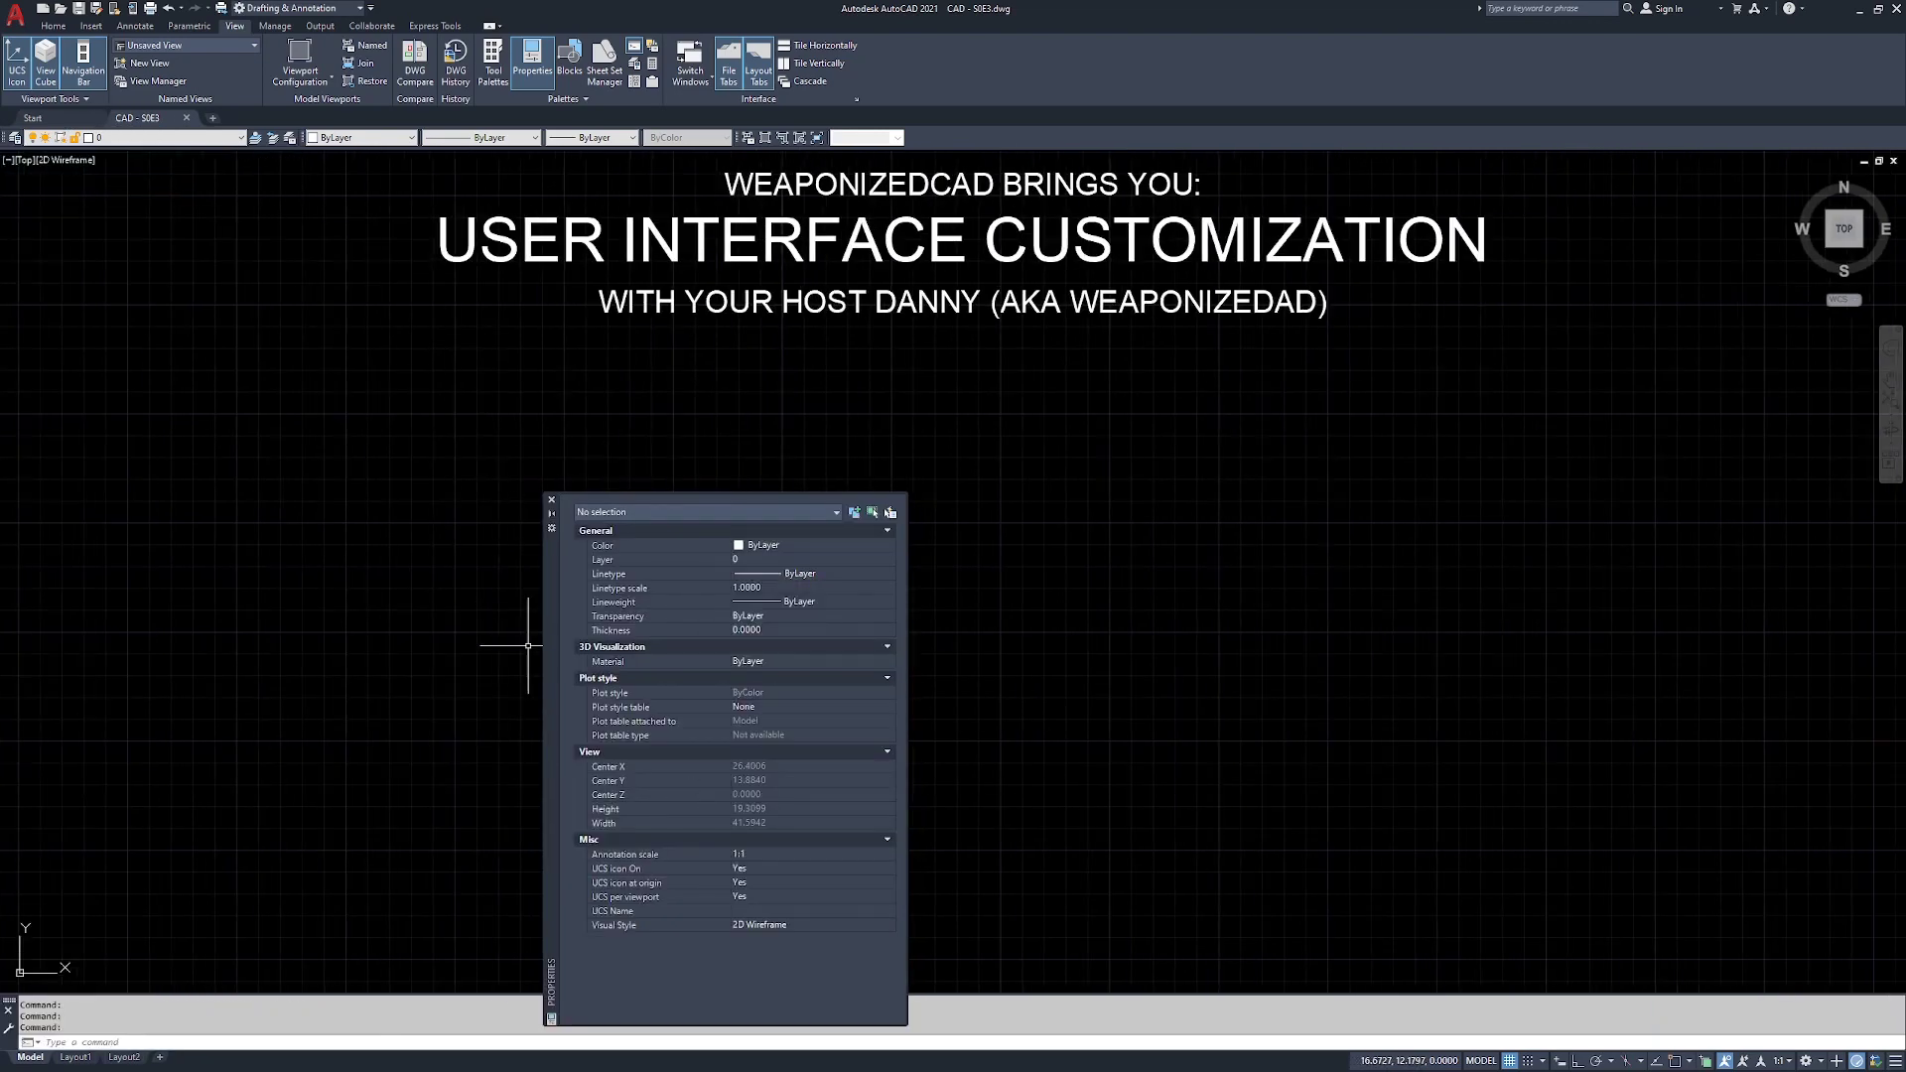
{"action": "mouse_move", "coordinate": [551, 625]}
{"action": "left_mouse_down"}
{"action": "mouse_move", "coordinate": [124, 382]}
{"action": "mouse_move", "coordinate": [24, 306]}
{"action": "mouse_move", "coordinate": [45, 320]}
{"action": "mouse_move", "coordinate": [39, 295]}
{"action": "mouse_move", "coordinate": [14, 302]}
{"action": "mouse_move", "coordinate": [1195, 441]}
{"action": "mouse_move", "coordinate": [1837, 371]}
{"action": "mouse_move", "coordinate": [20, 330]}
{"action": "mouse_move", "coordinate": [13, 275]}
{"action": "mouse_move", "coordinate": [646, 462]}
{"action": "left_mouse_up"}
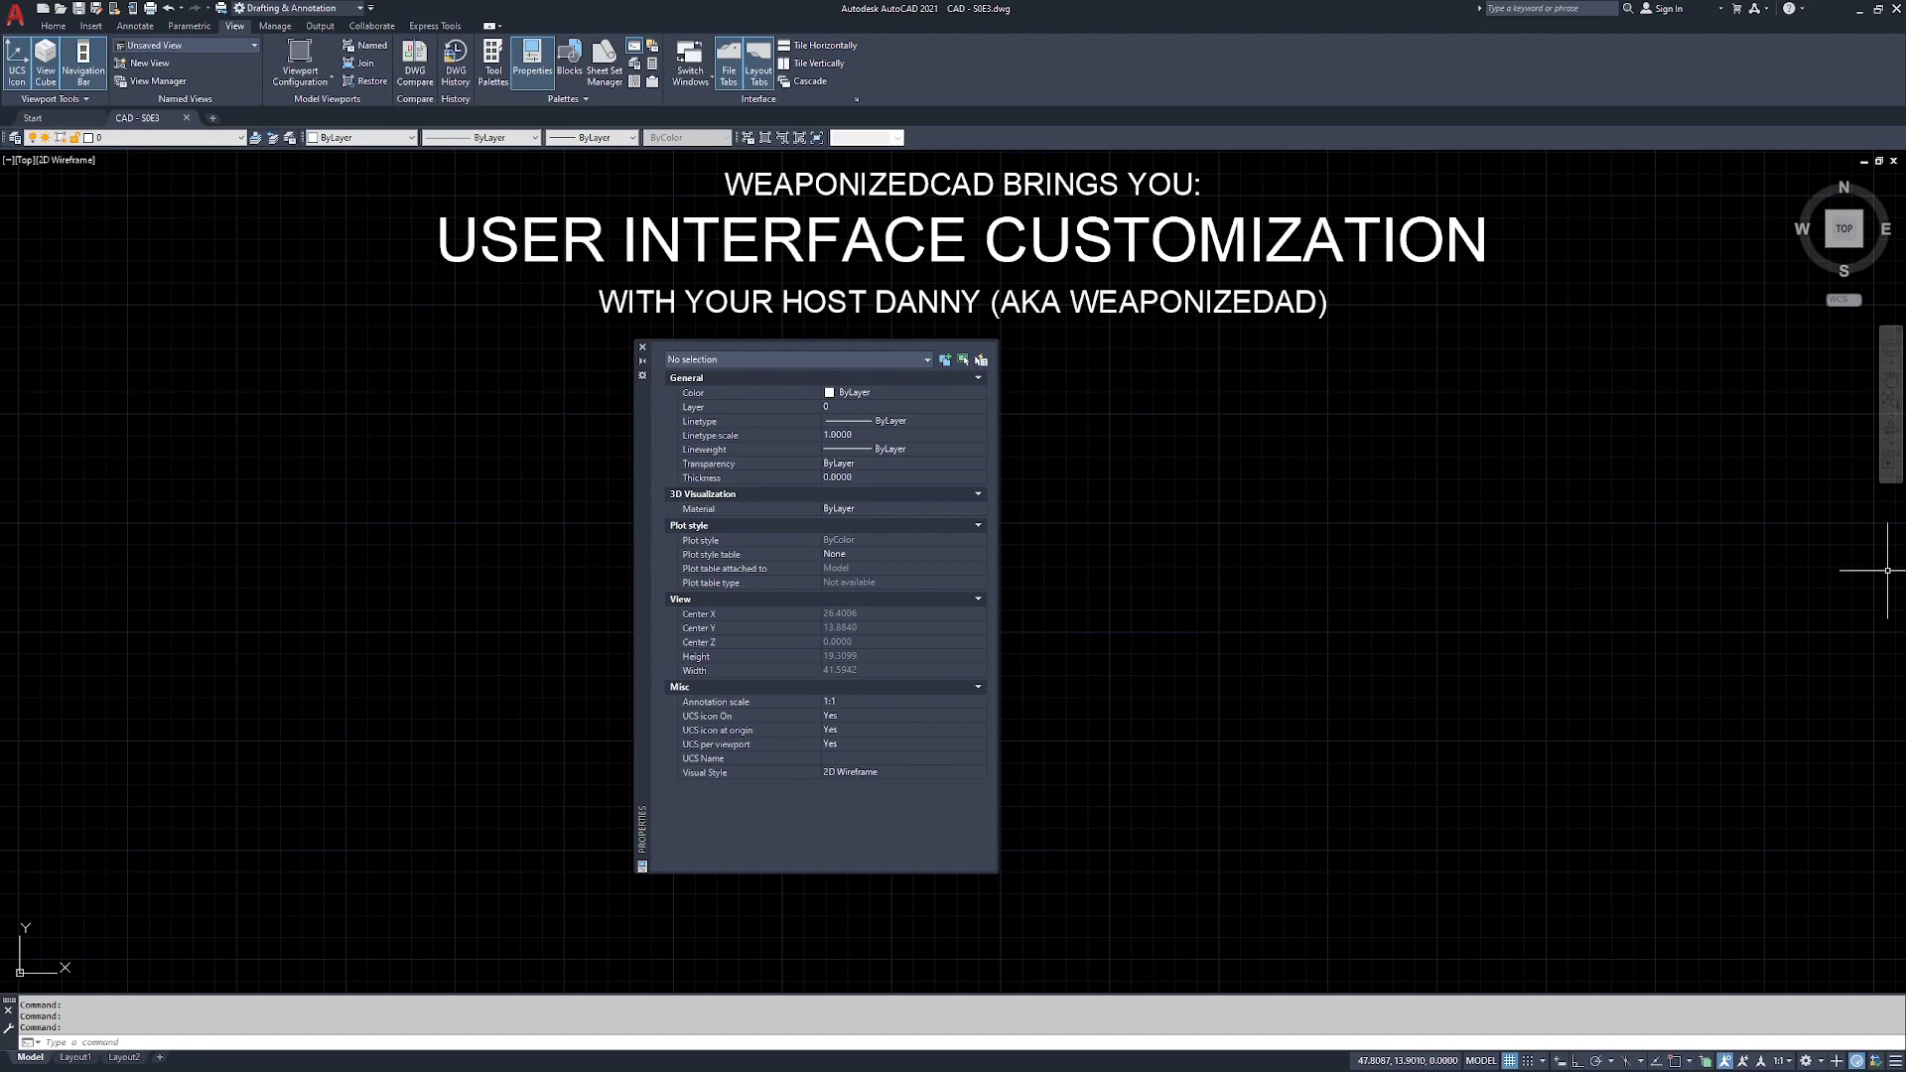
- Re-enable docking, anchor the palette right, then pull it out floating toward the left
{"action": "right_click", "coordinate": [642, 482]}
{"action": "left_click", "coordinate": [694, 537]}
{"action": "right_click", "coordinate": [643, 421]}
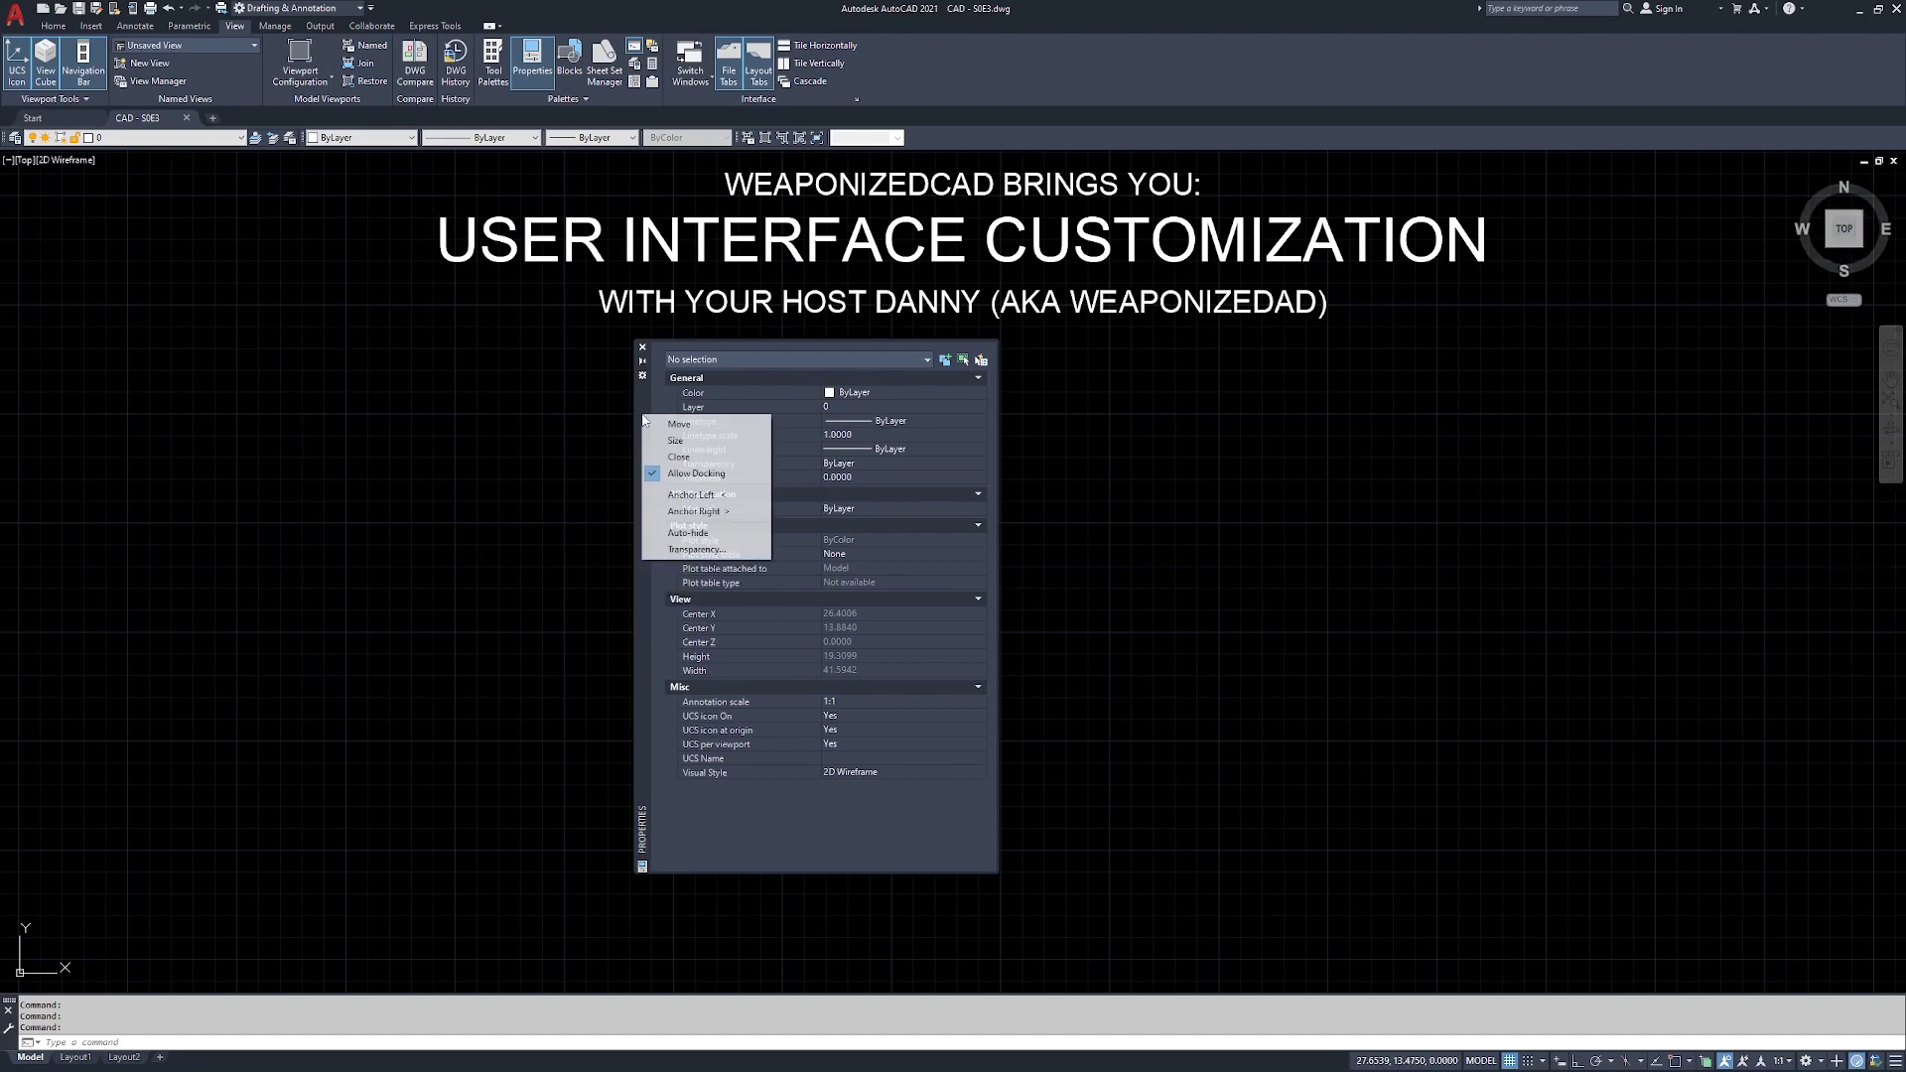
{"action": "left_click", "coordinate": [694, 511]}
{"action": "mouse_move", "coordinate": [1893, 537]}
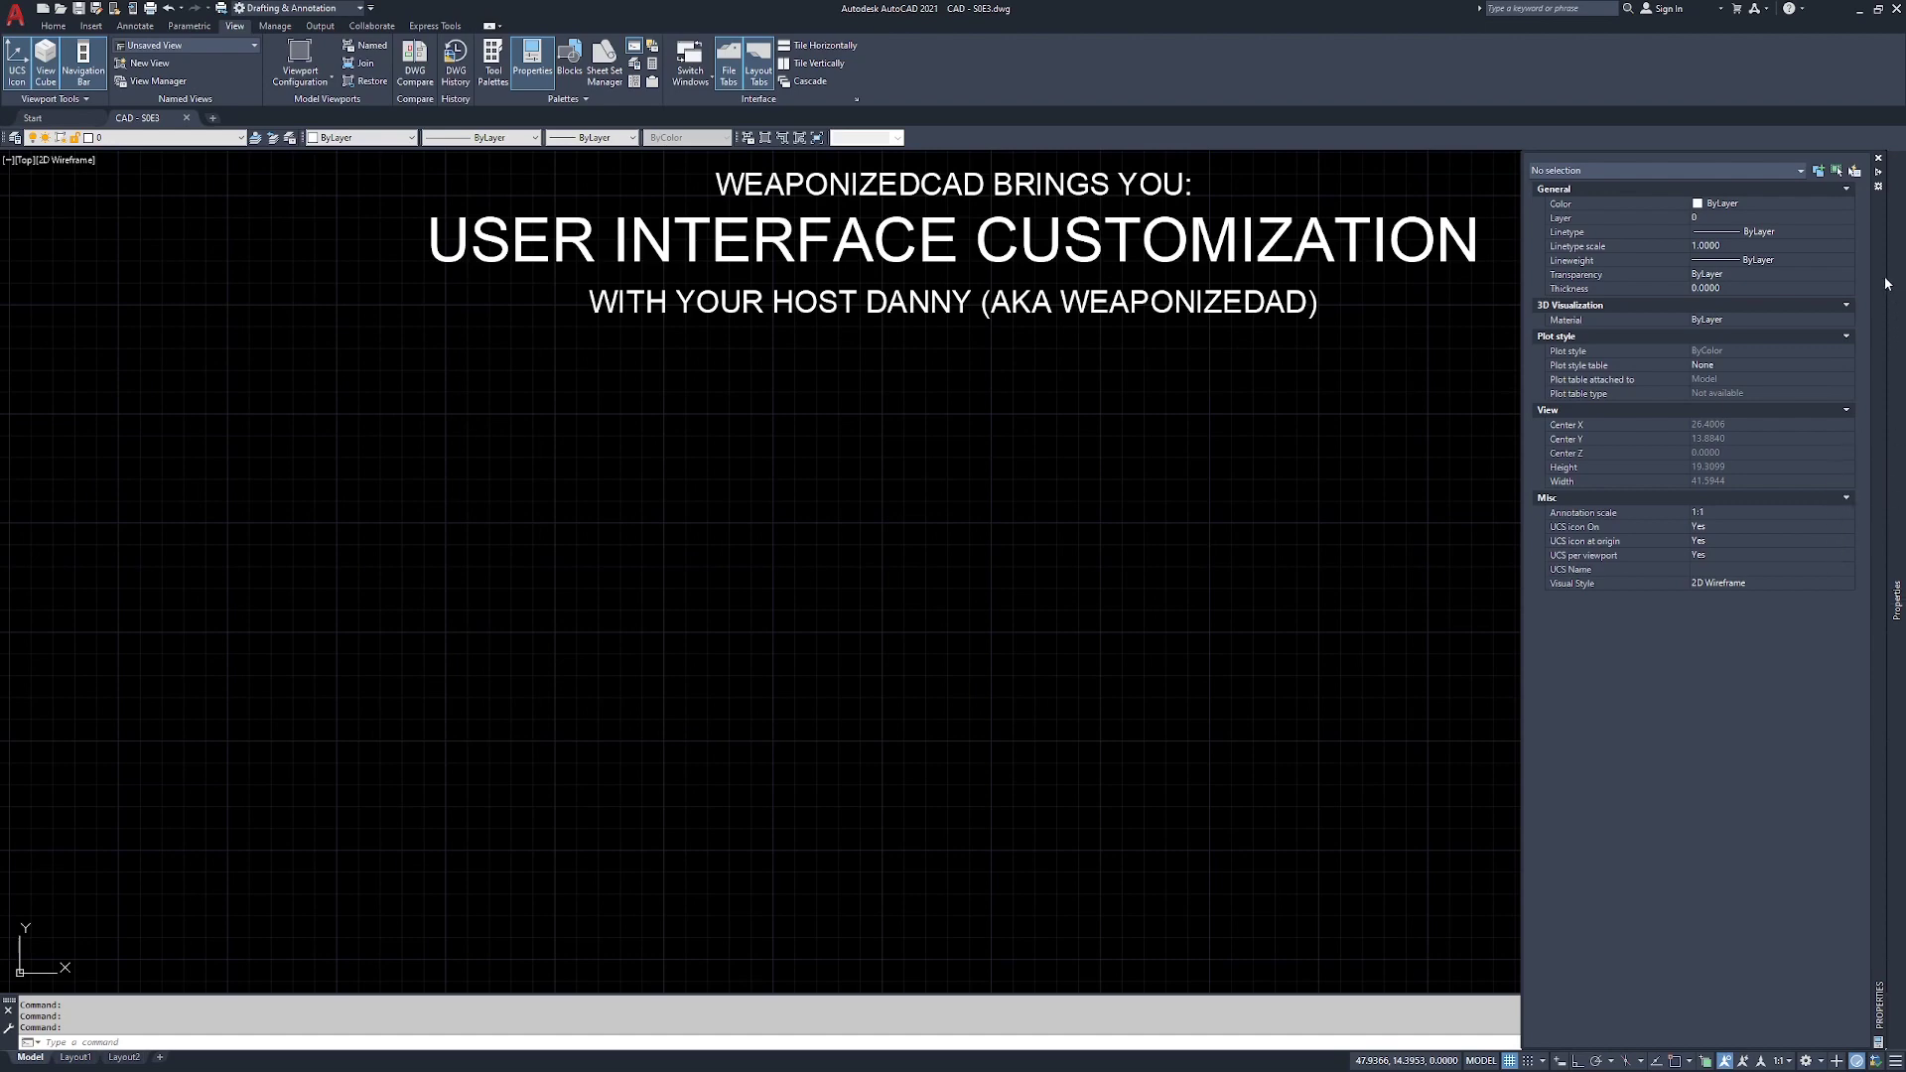
{"action": "mouse_move", "coordinate": [1883, 277]}
{"action": "left_mouse_down"}
{"action": "mouse_move", "coordinate": [1562, 420]}
{"action": "mouse_move", "coordinate": [1435, 331]}
{"action": "left_mouse_up"}
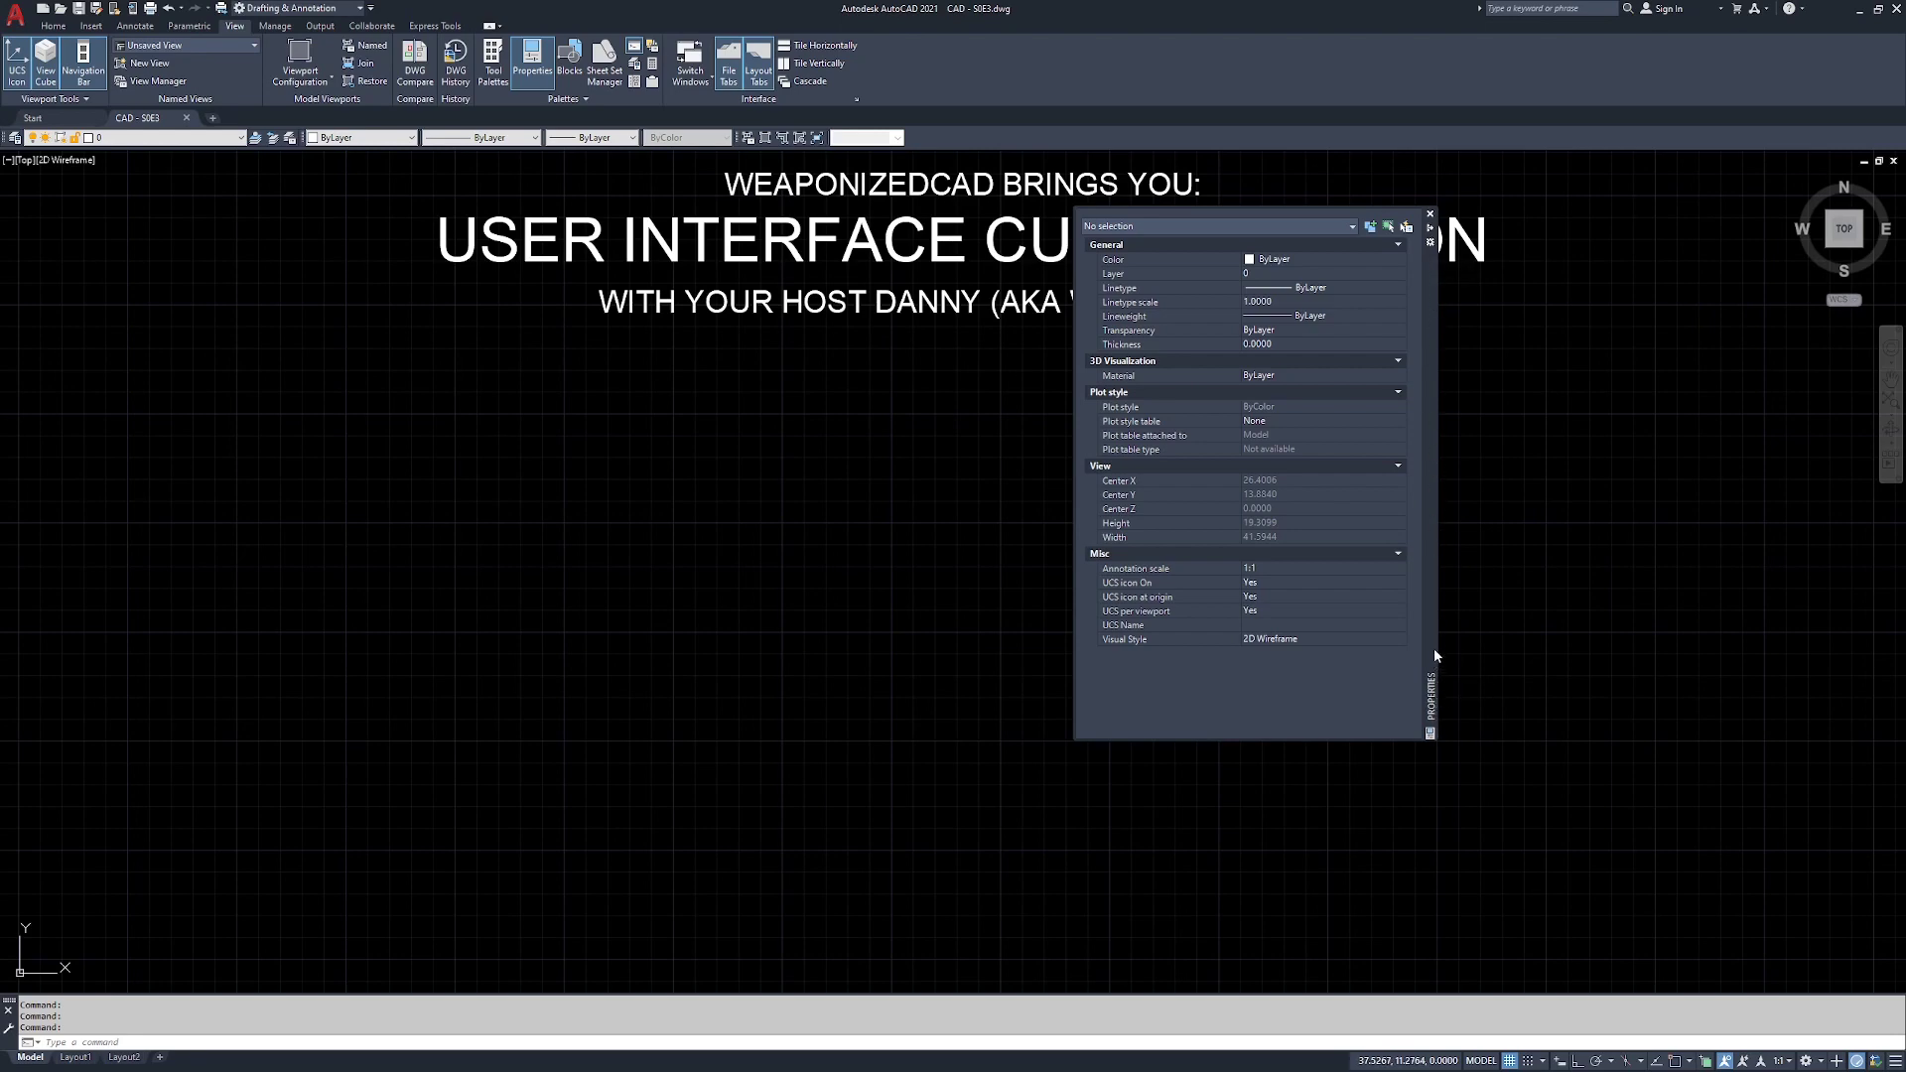
{"action": "mouse_move", "coordinate": [1433, 617]}
{"action": "left_mouse_down"}
{"action": "mouse_move", "coordinate": [790, 668]}
{"action": "mouse_move", "coordinate": [0, 668]}
{"action": "mouse_move", "coordinate": [1361, 651]}
{"action": "mouse_move", "coordinate": [1866, 615]}
{"action": "mouse_move", "coordinate": [1747, 645]}
{"action": "mouse_move", "coordinate": [13, 643]}
{"action": "mouse_move", "coordinate": [878, 713]}
{"action": "mouse_move", "coordinate": [873, 729]}
{"action": "left_mouse_up"}
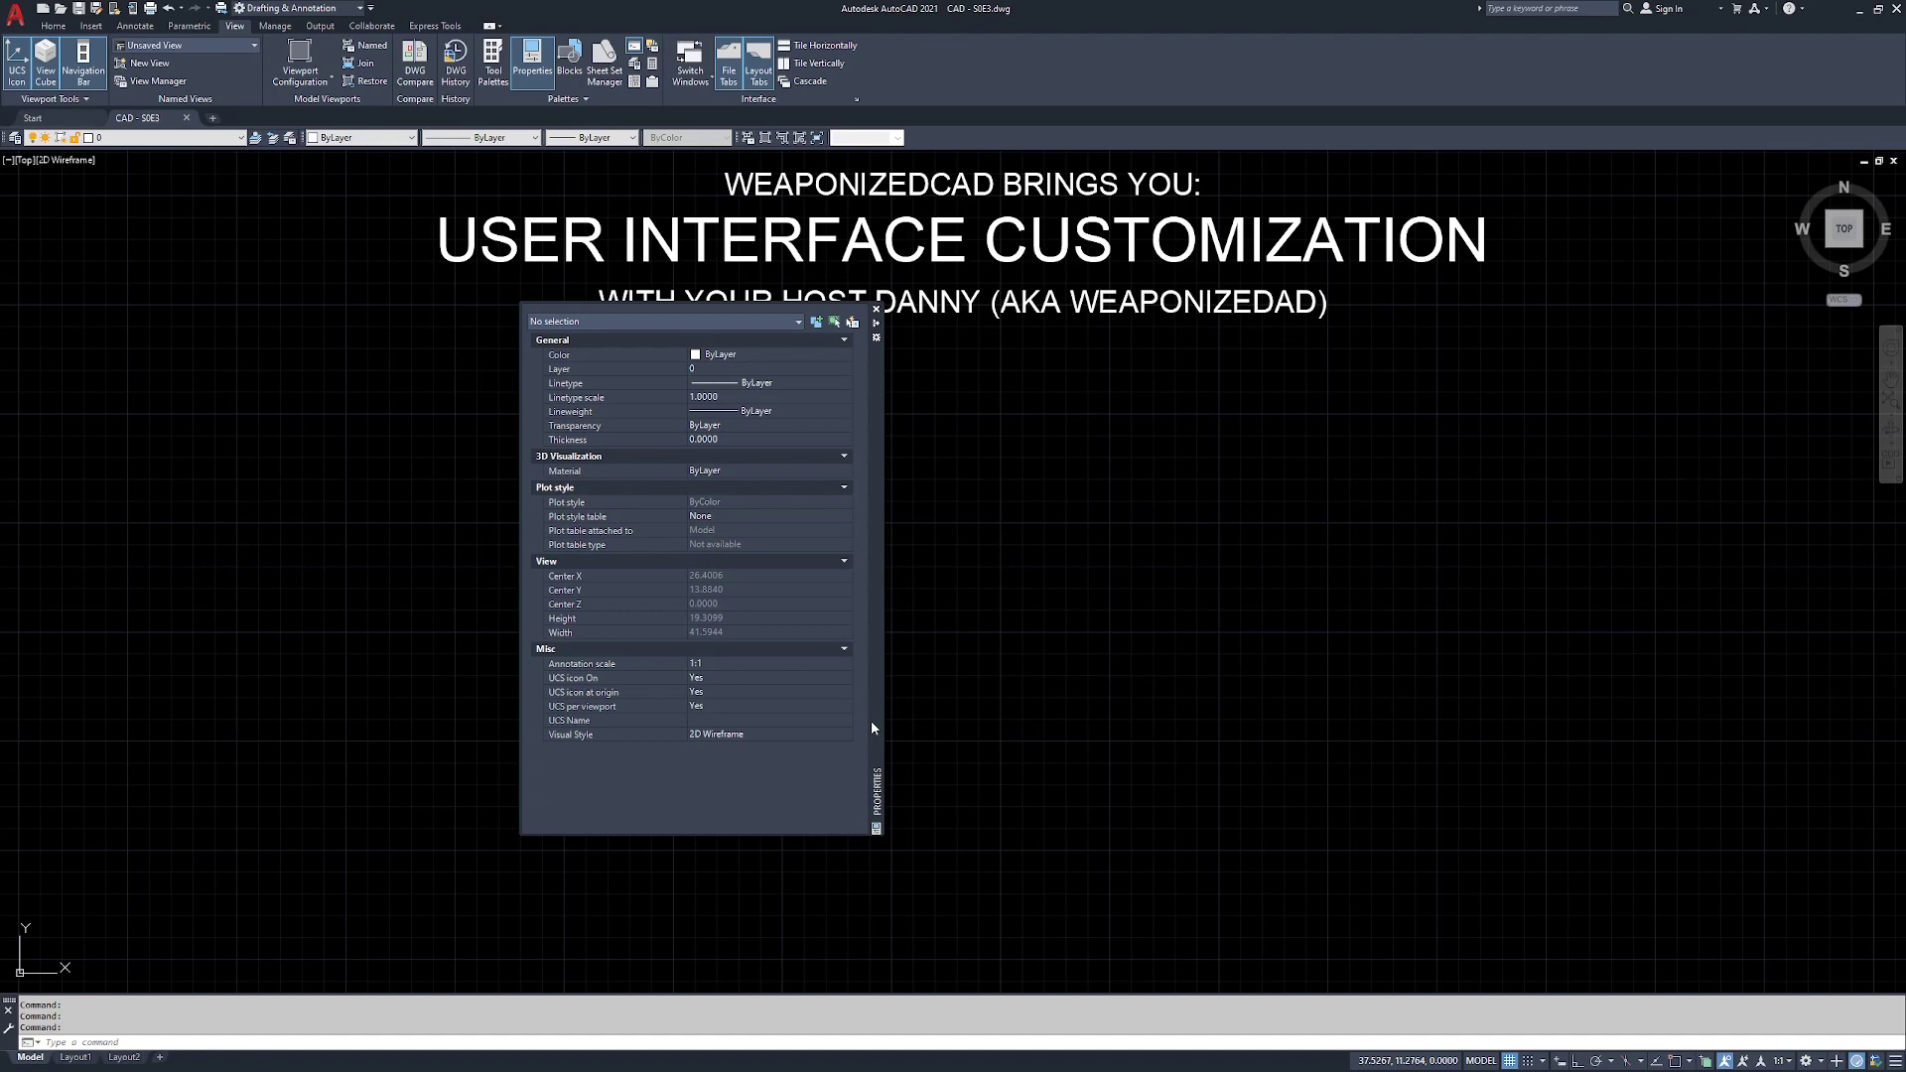
- Anchor the Properties palette left, dock it full-height, then undock it again
{"action": "right_click", "coordinate": [882, 437]}
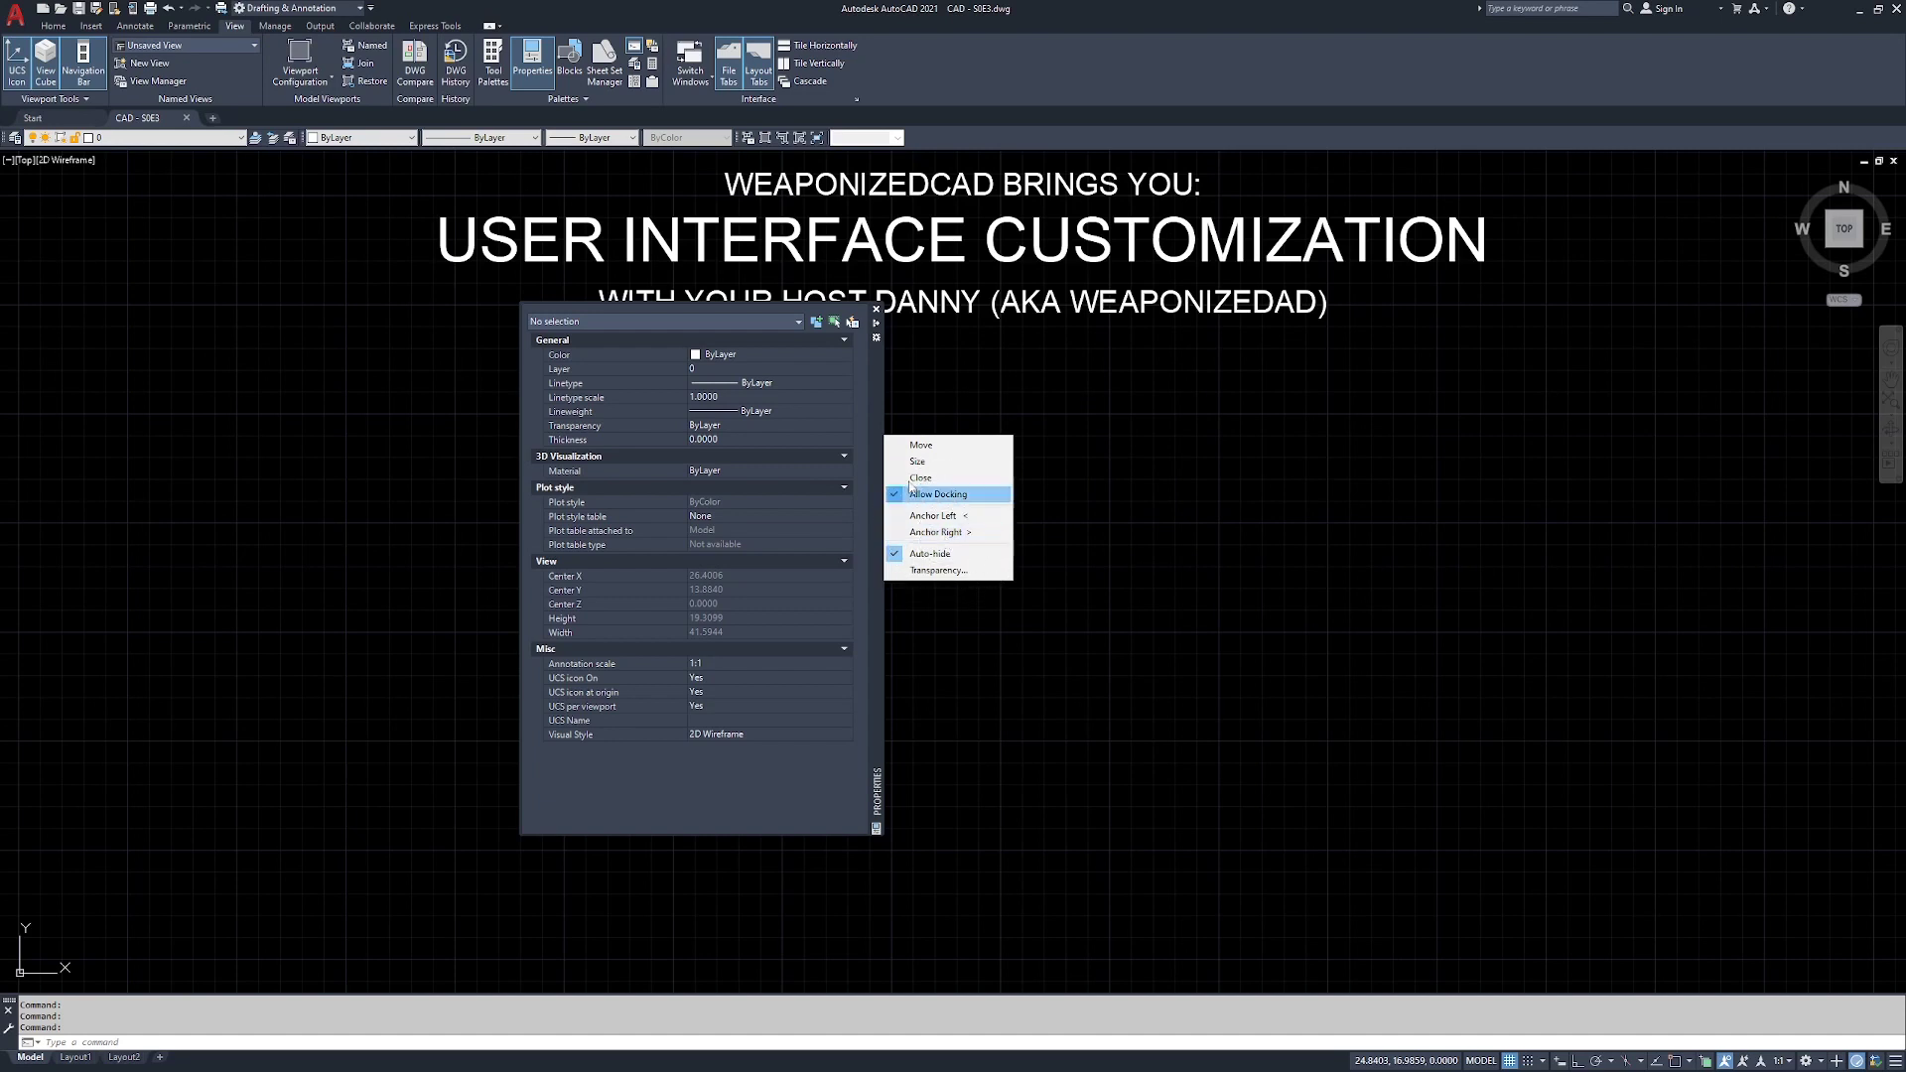
{"action": "left_click", "coordinate": [933, 515]}
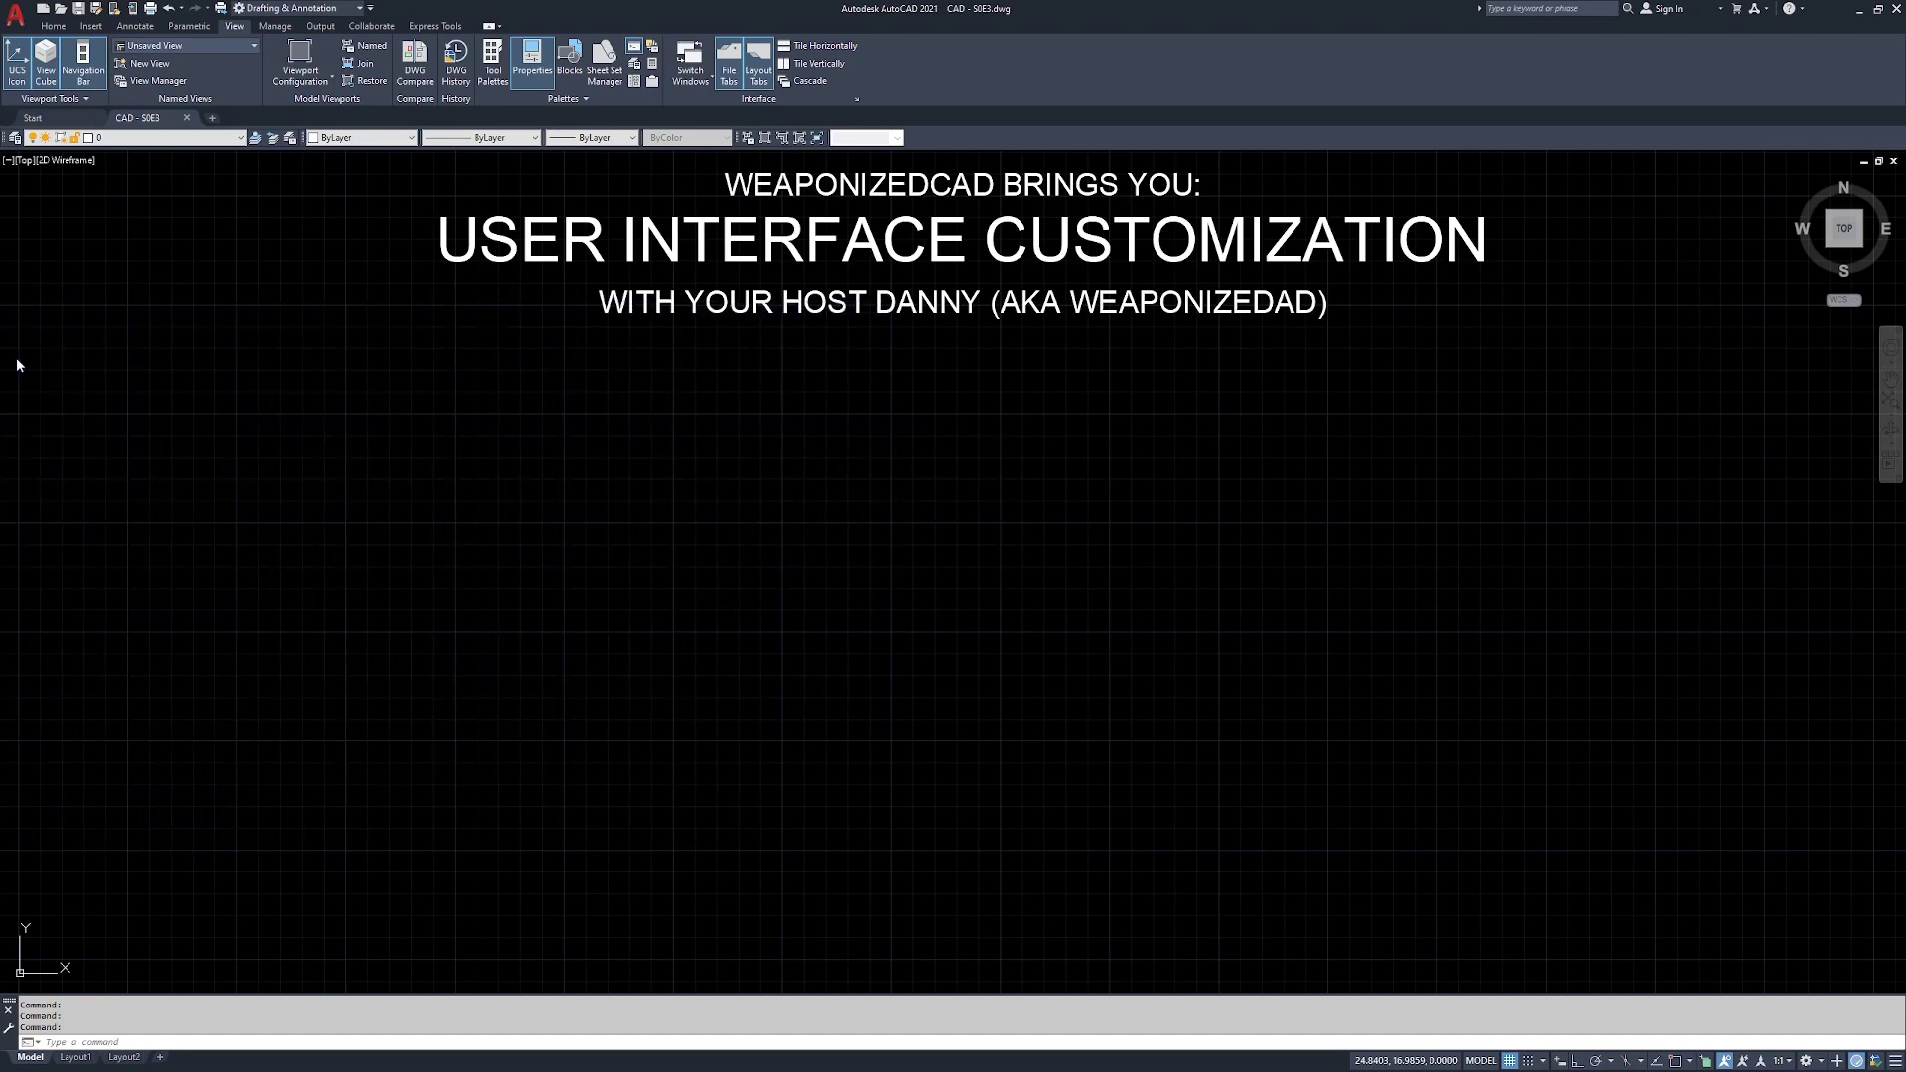
{"action": "mouse_move", "coordinate": [17, 367]}
{"action": "left_click_drag", "start_coordinate": [413, 361], "coordinate": [736, 431]}
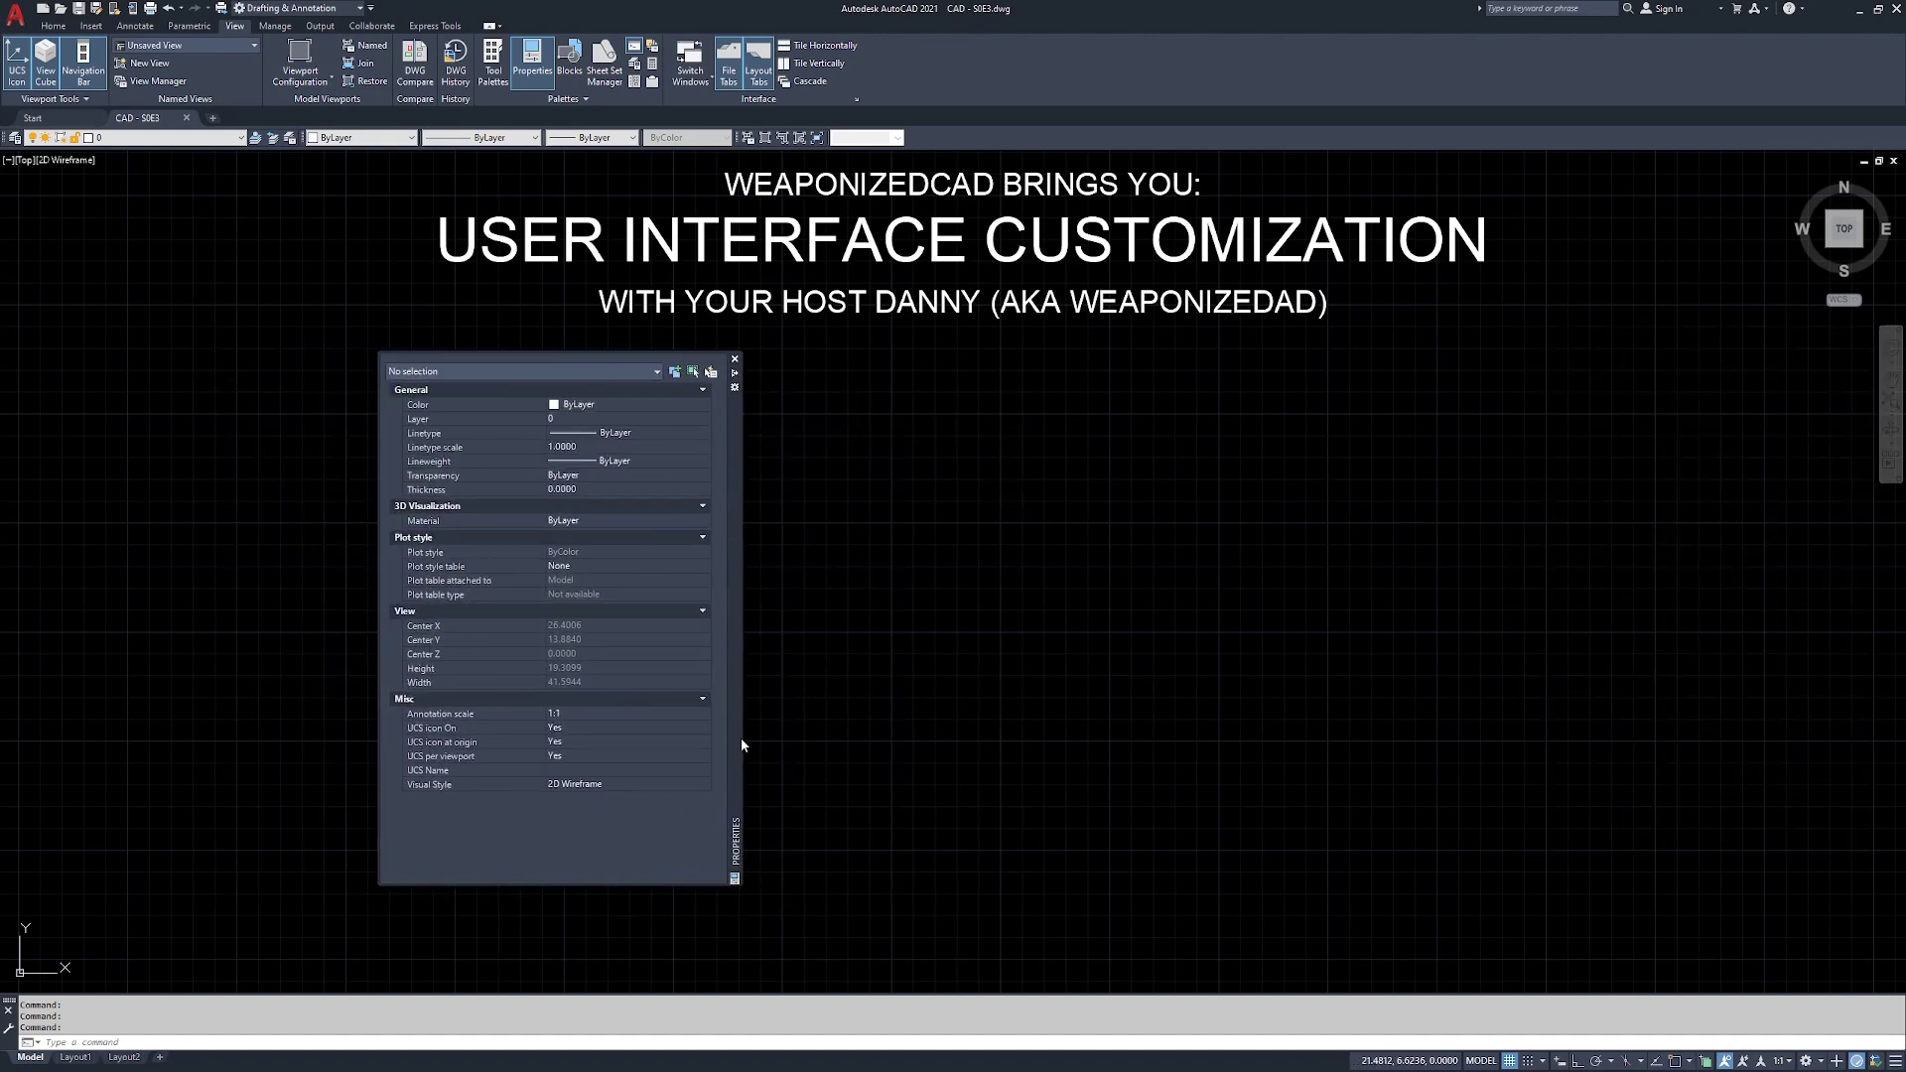
{"action": "left_click_drag", "start_coordinate": [736, 685], "coordinate": [21, 600]}
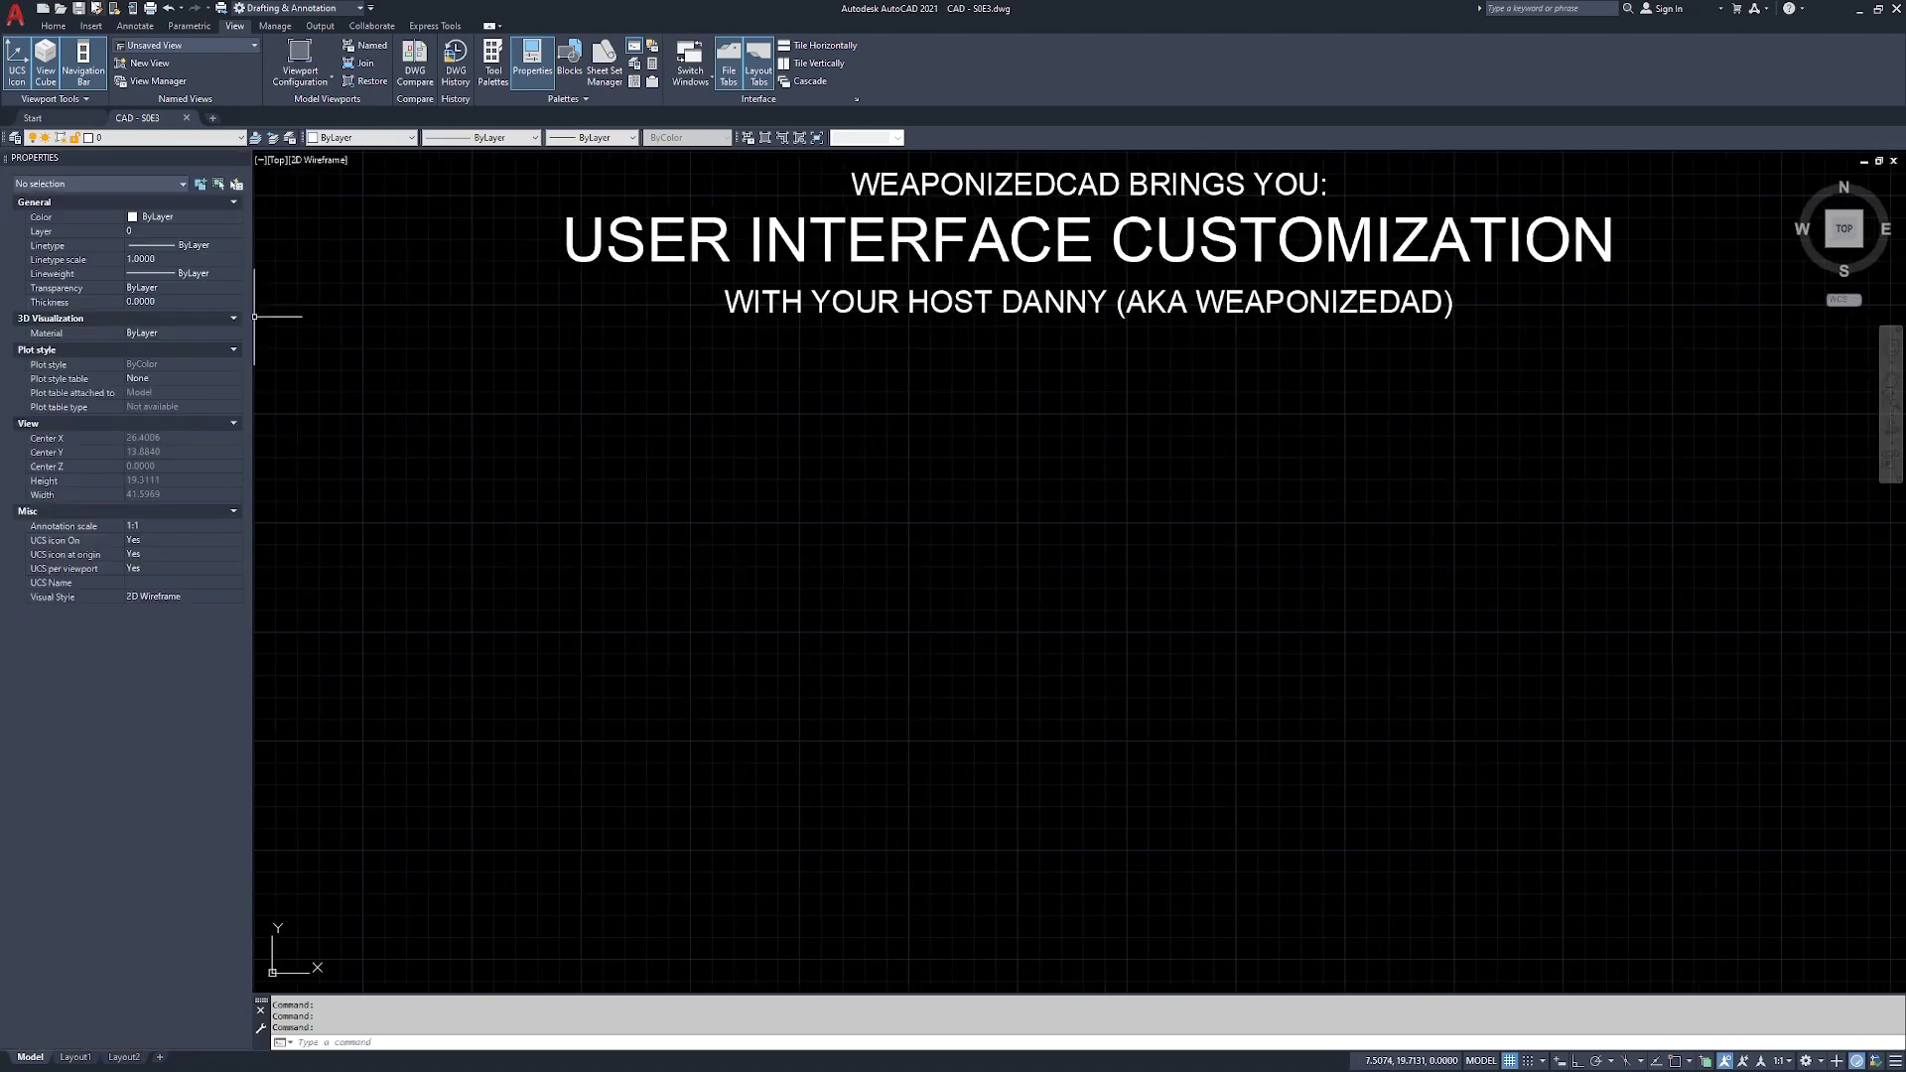
{"action": "left_click_drag", "start_coordinate": [91, 161], "coordinate": [605, 450]}
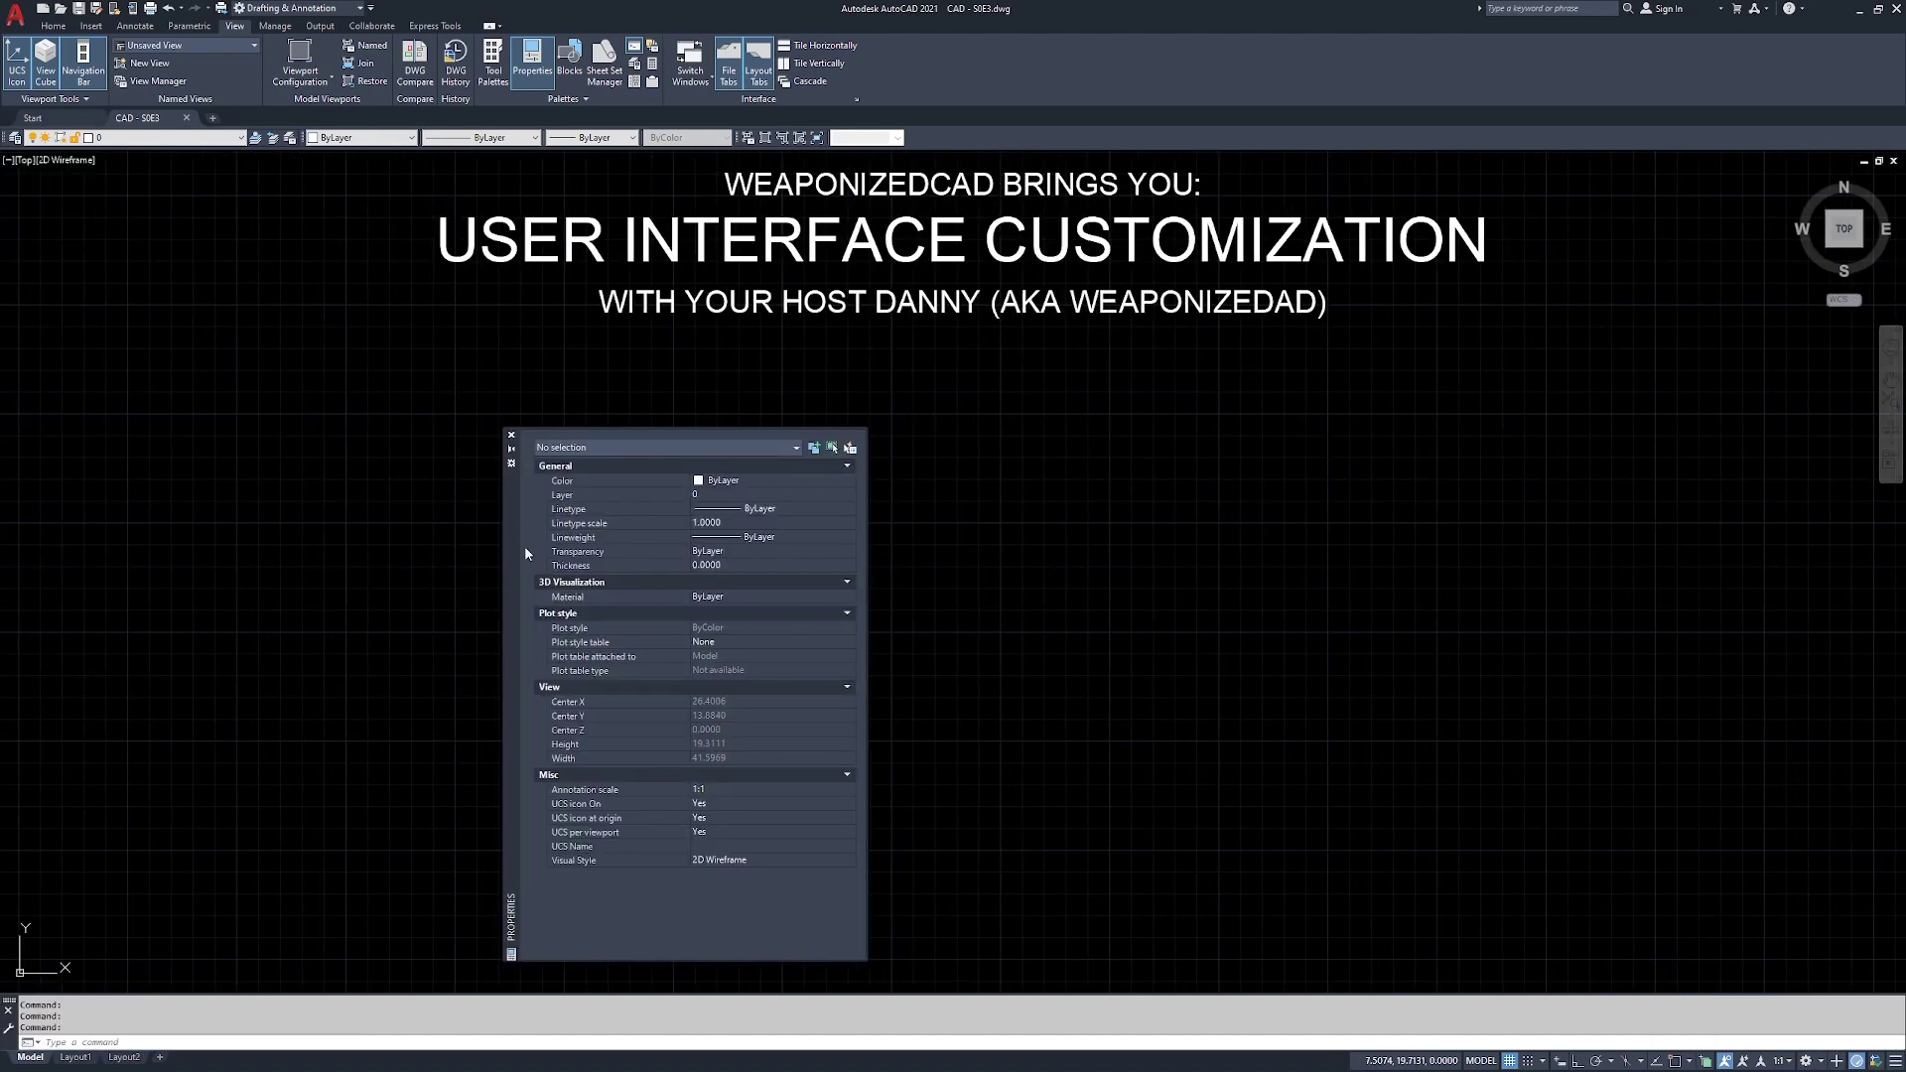
- Disable docking, move the palette to the upper left, and resize it shorter and narrower
{"action": "right_click", "coordinate": [511, 531]}
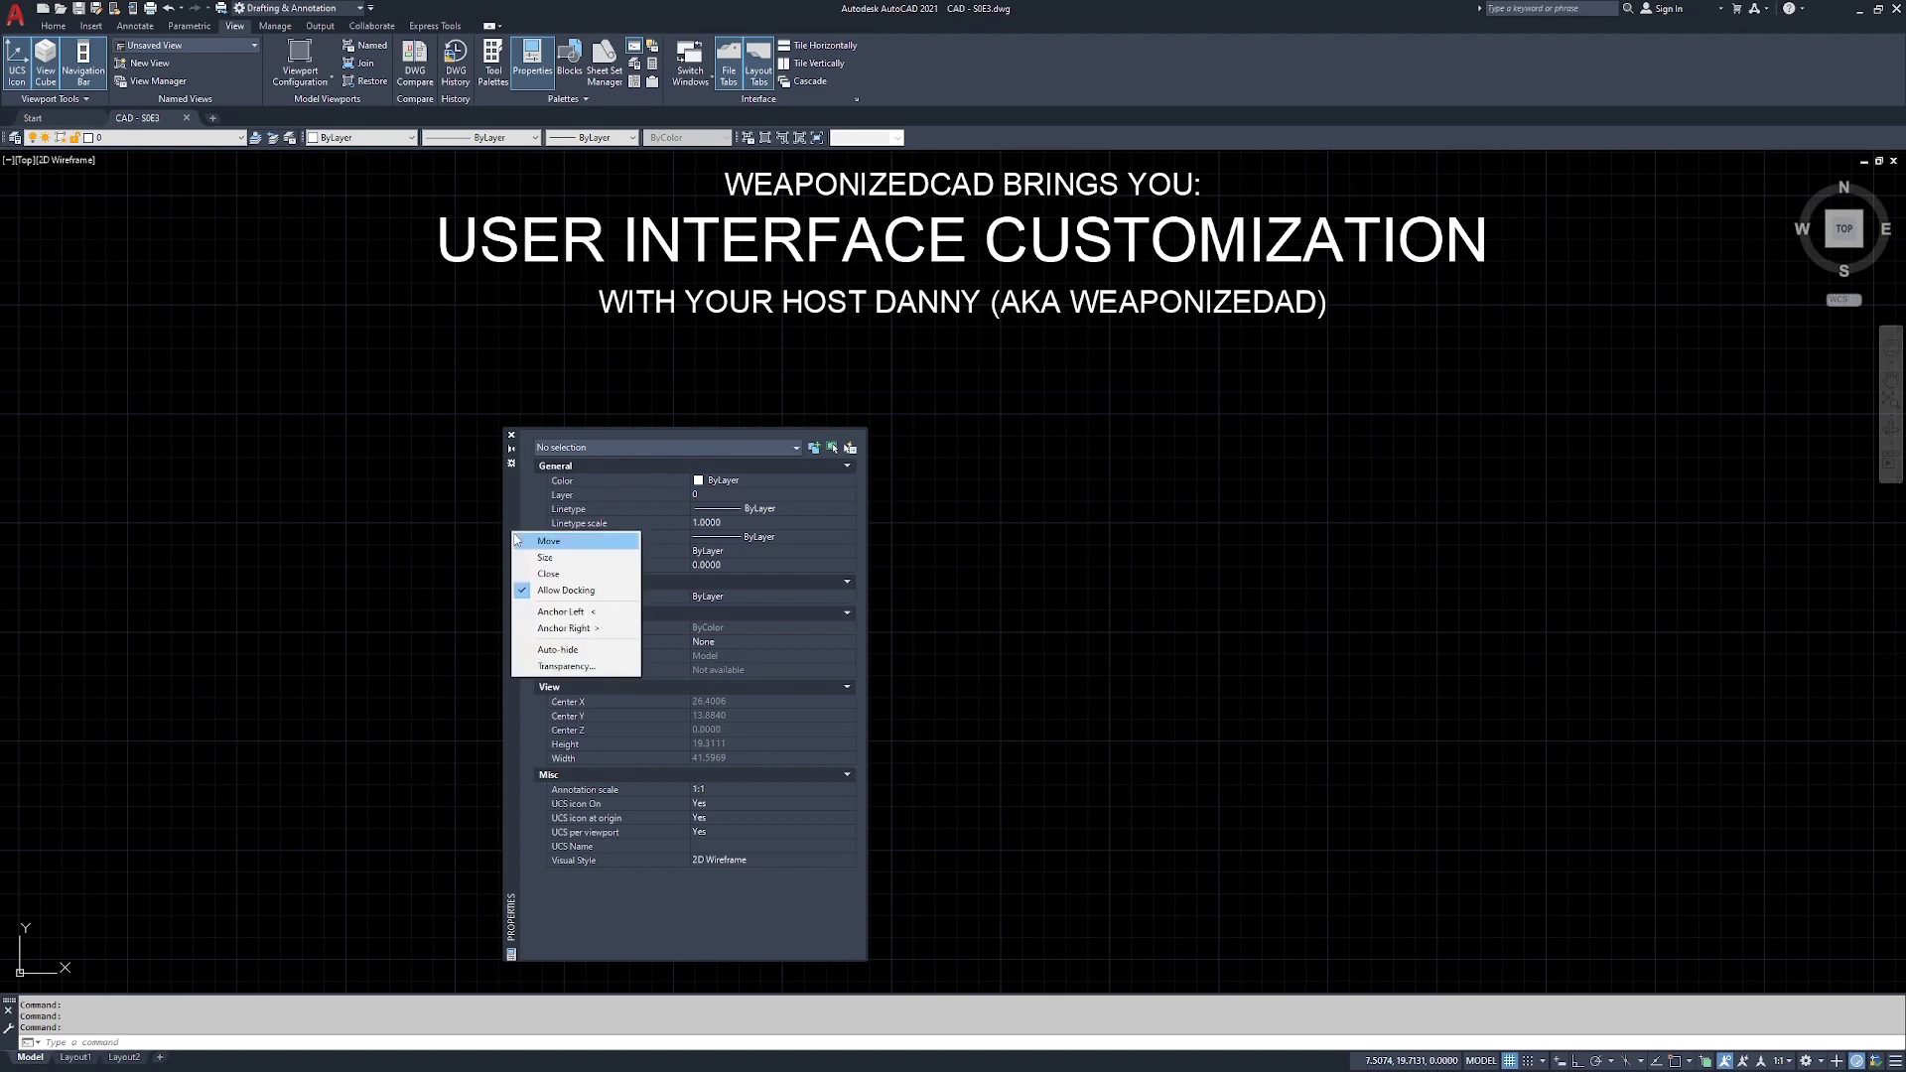
{"action": "left_click", "coordinate": [554, 592]}
{"action": "left_click_drag", "start_coordinate": [512, 586], "coordinate": [17, 321]}
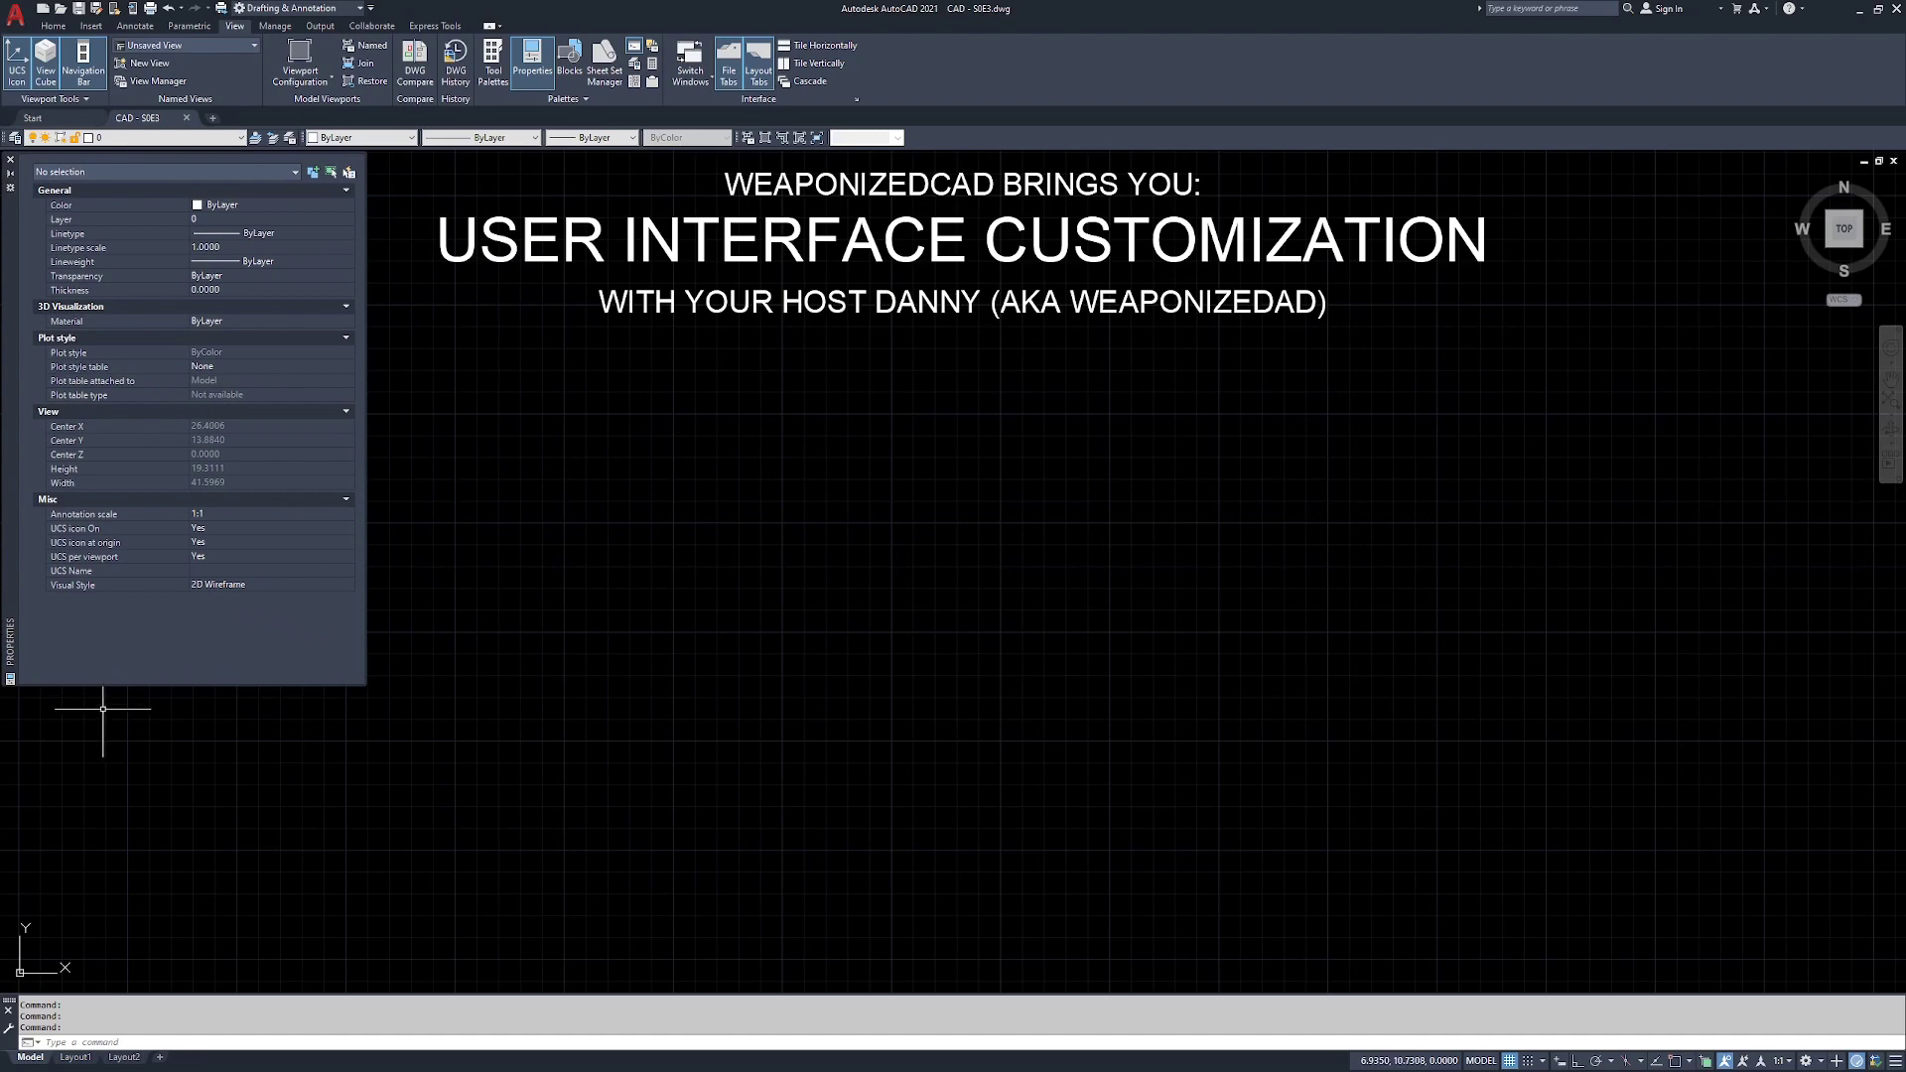
{"action": "left_click_drag", "start_coordinate": [106, 686], "coordinate": [89, 822]}
{"action": "left_click_drag", "start_coordinate": [368, 646], "coordinate": [298, 668]}
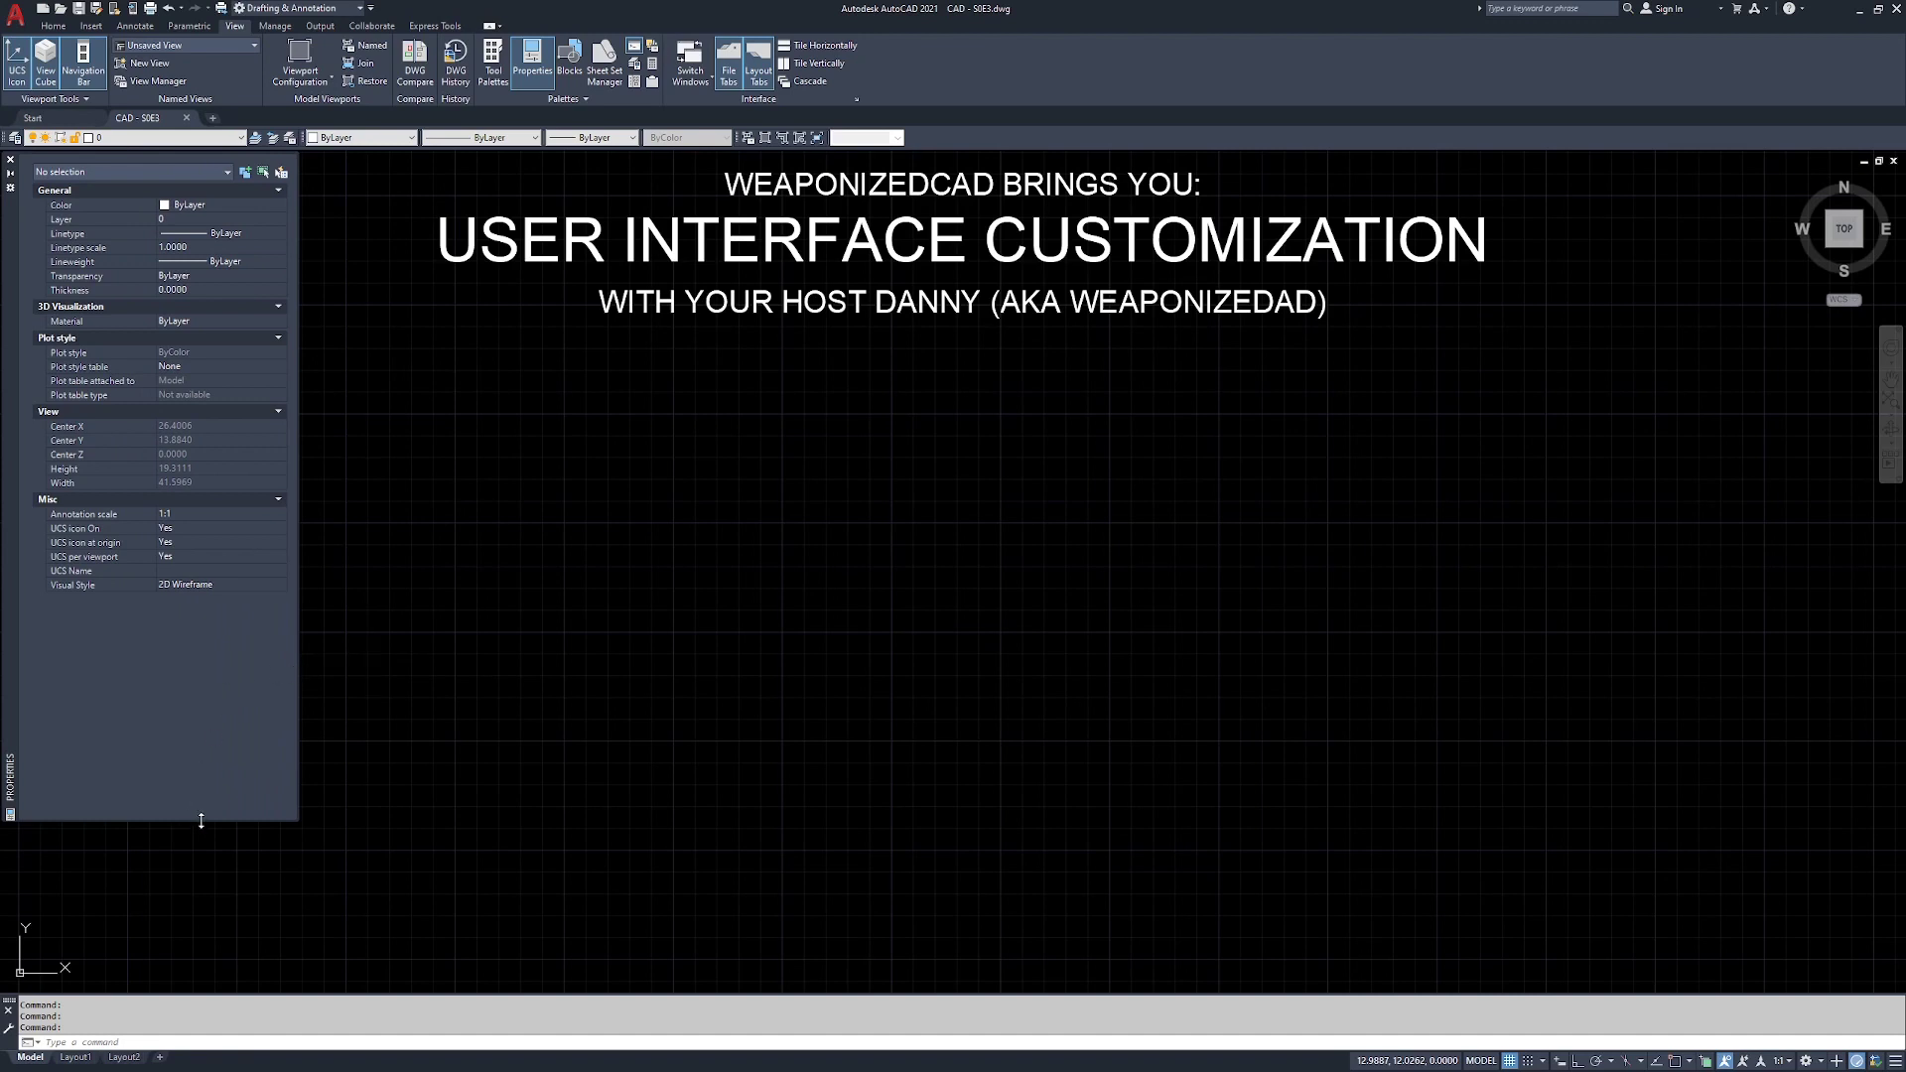
{"action": "left_click_drag", "start_coordinate": [195, 820], "coordinate": [178, 620]}
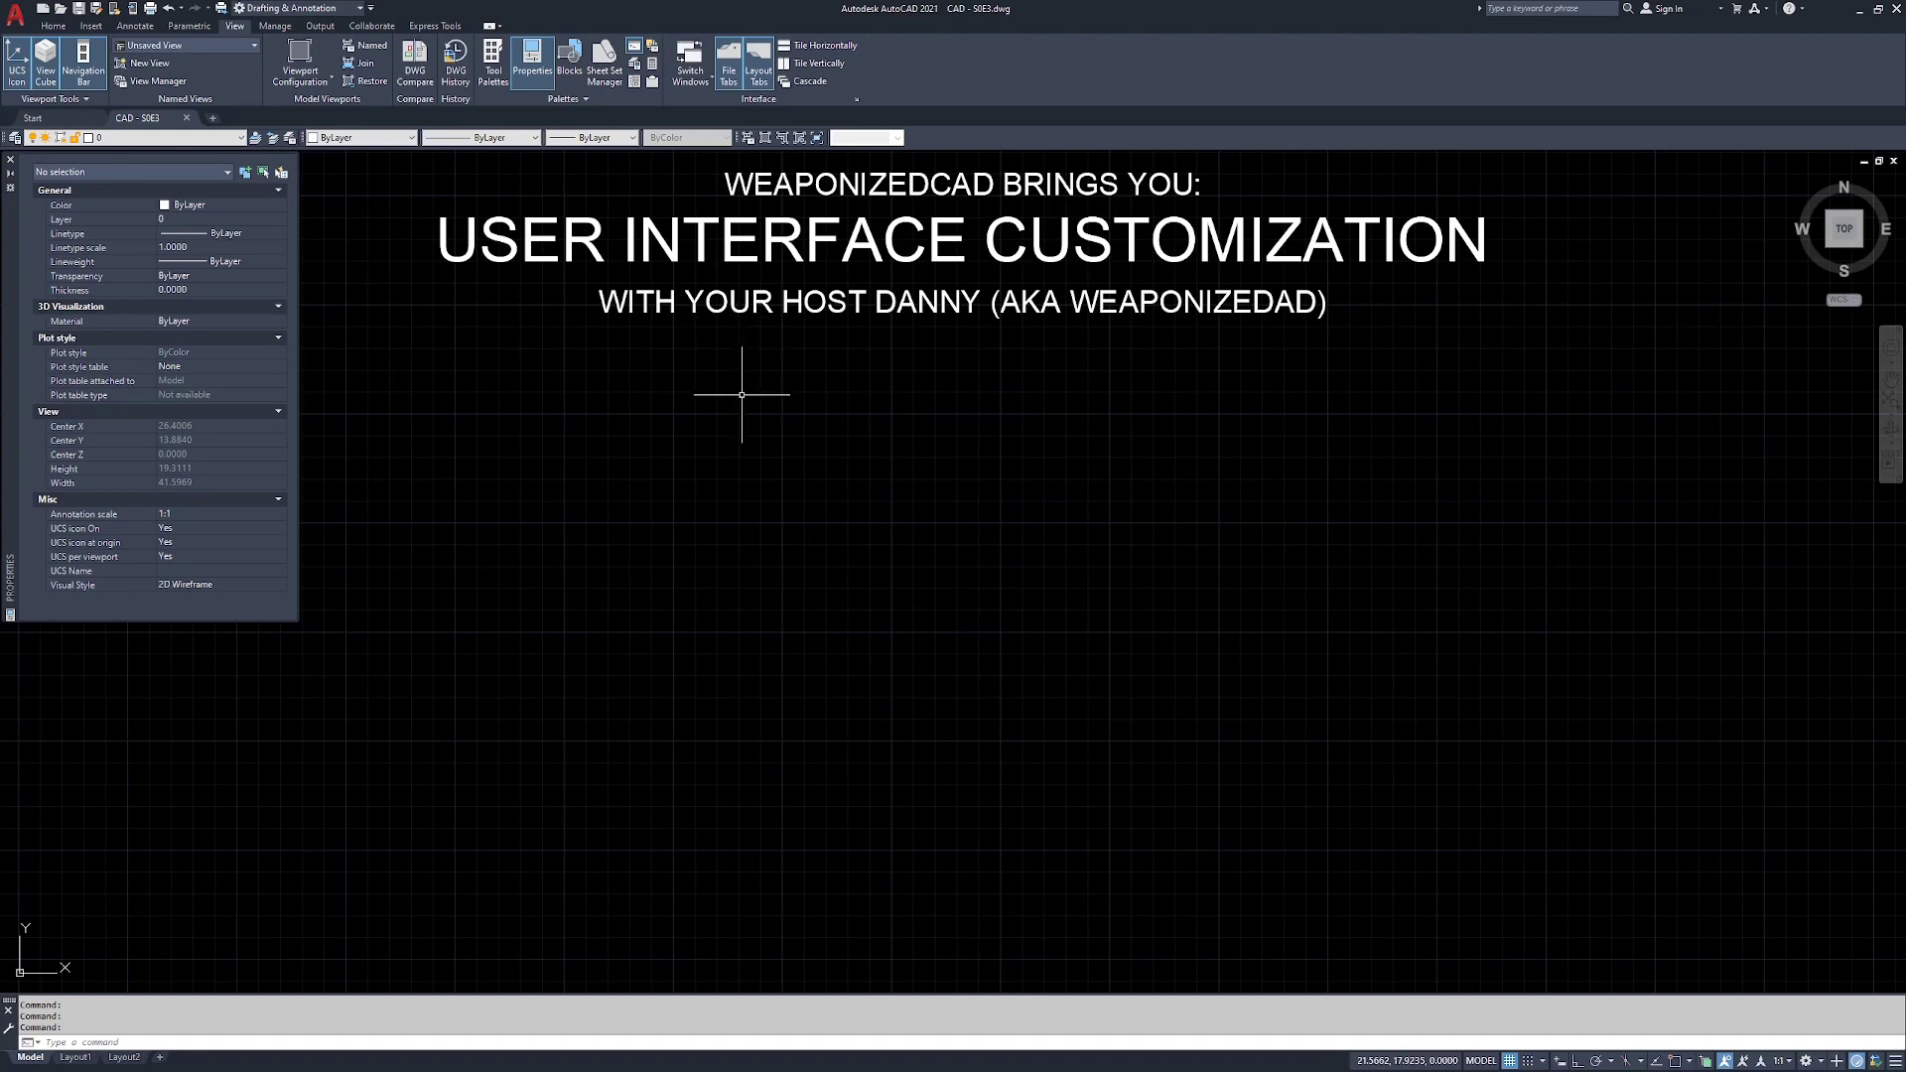
- Set the Properties palette to auto-hide on the left, lengthen it, and reopen it with PR
{"action": "left_click", "coordinate": [493, 515]}
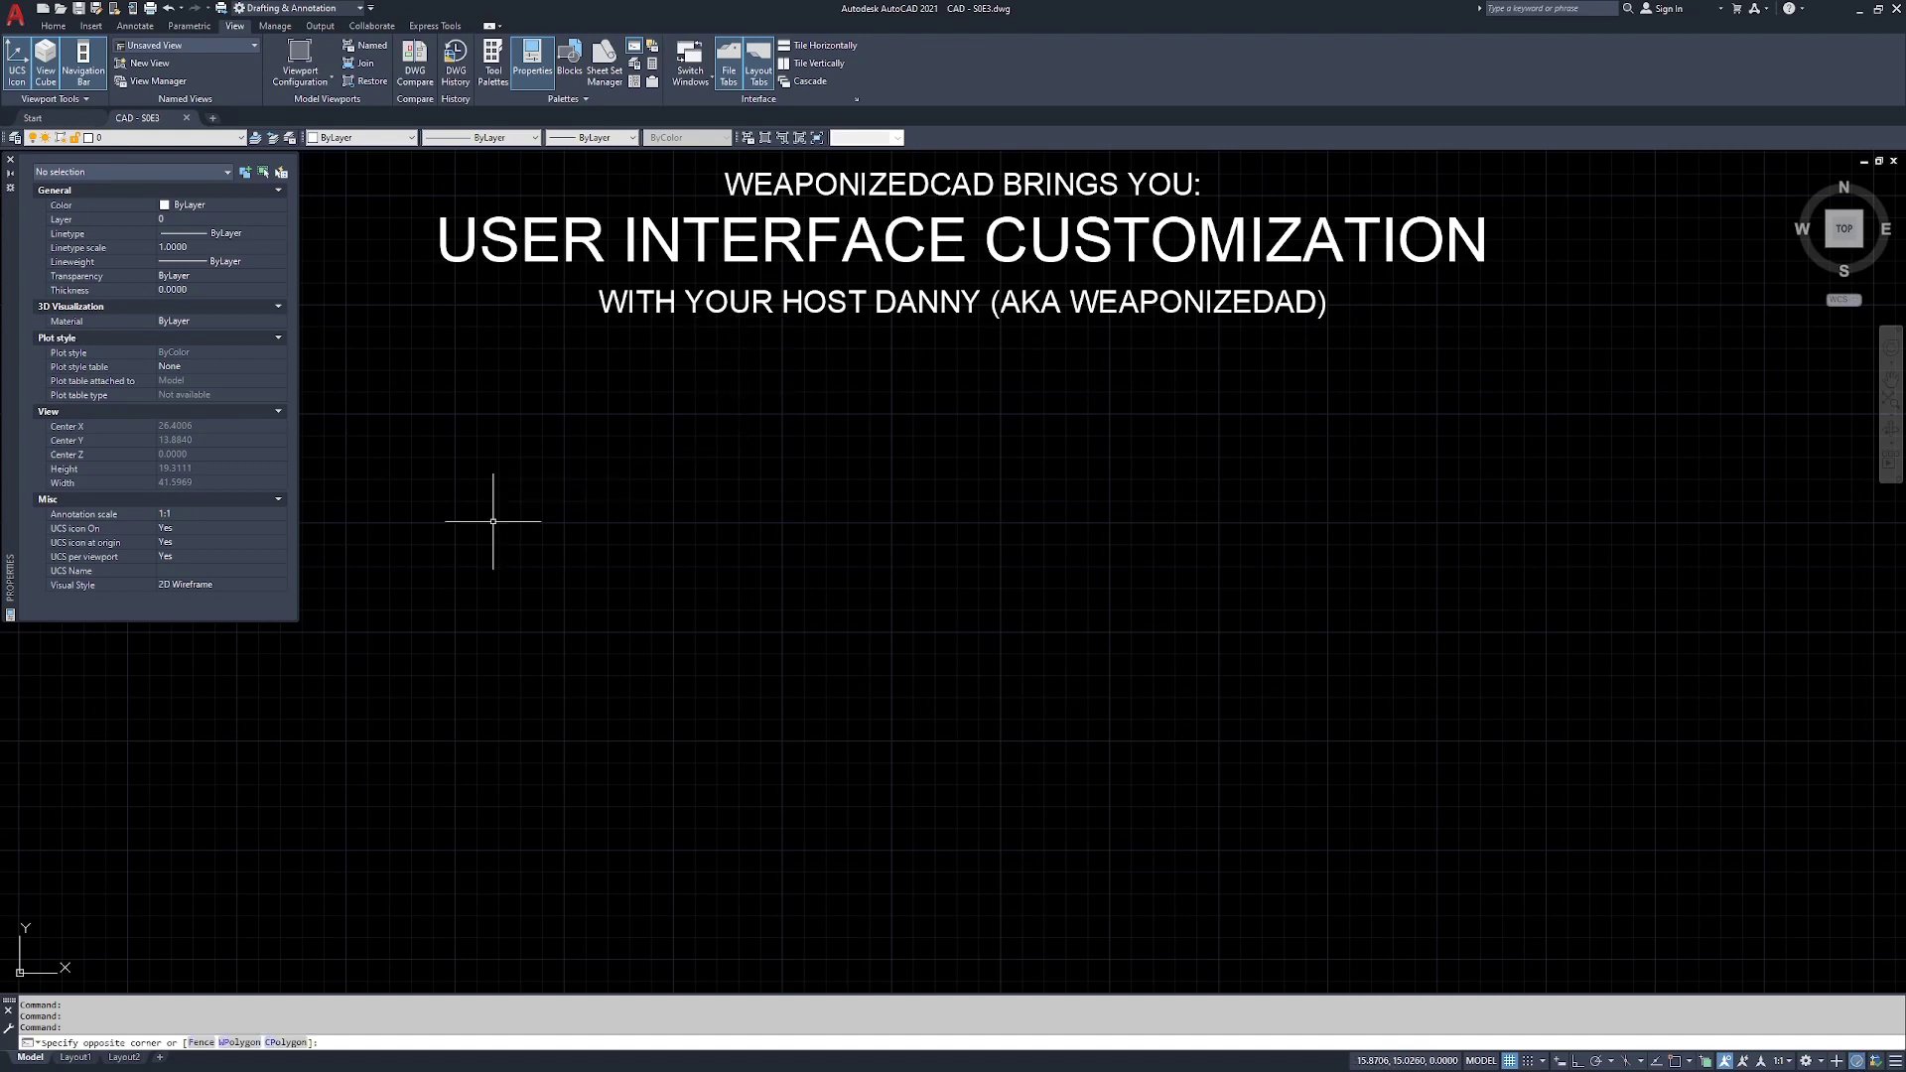
{"action": "left_click", "coordinate": [10, 174]}
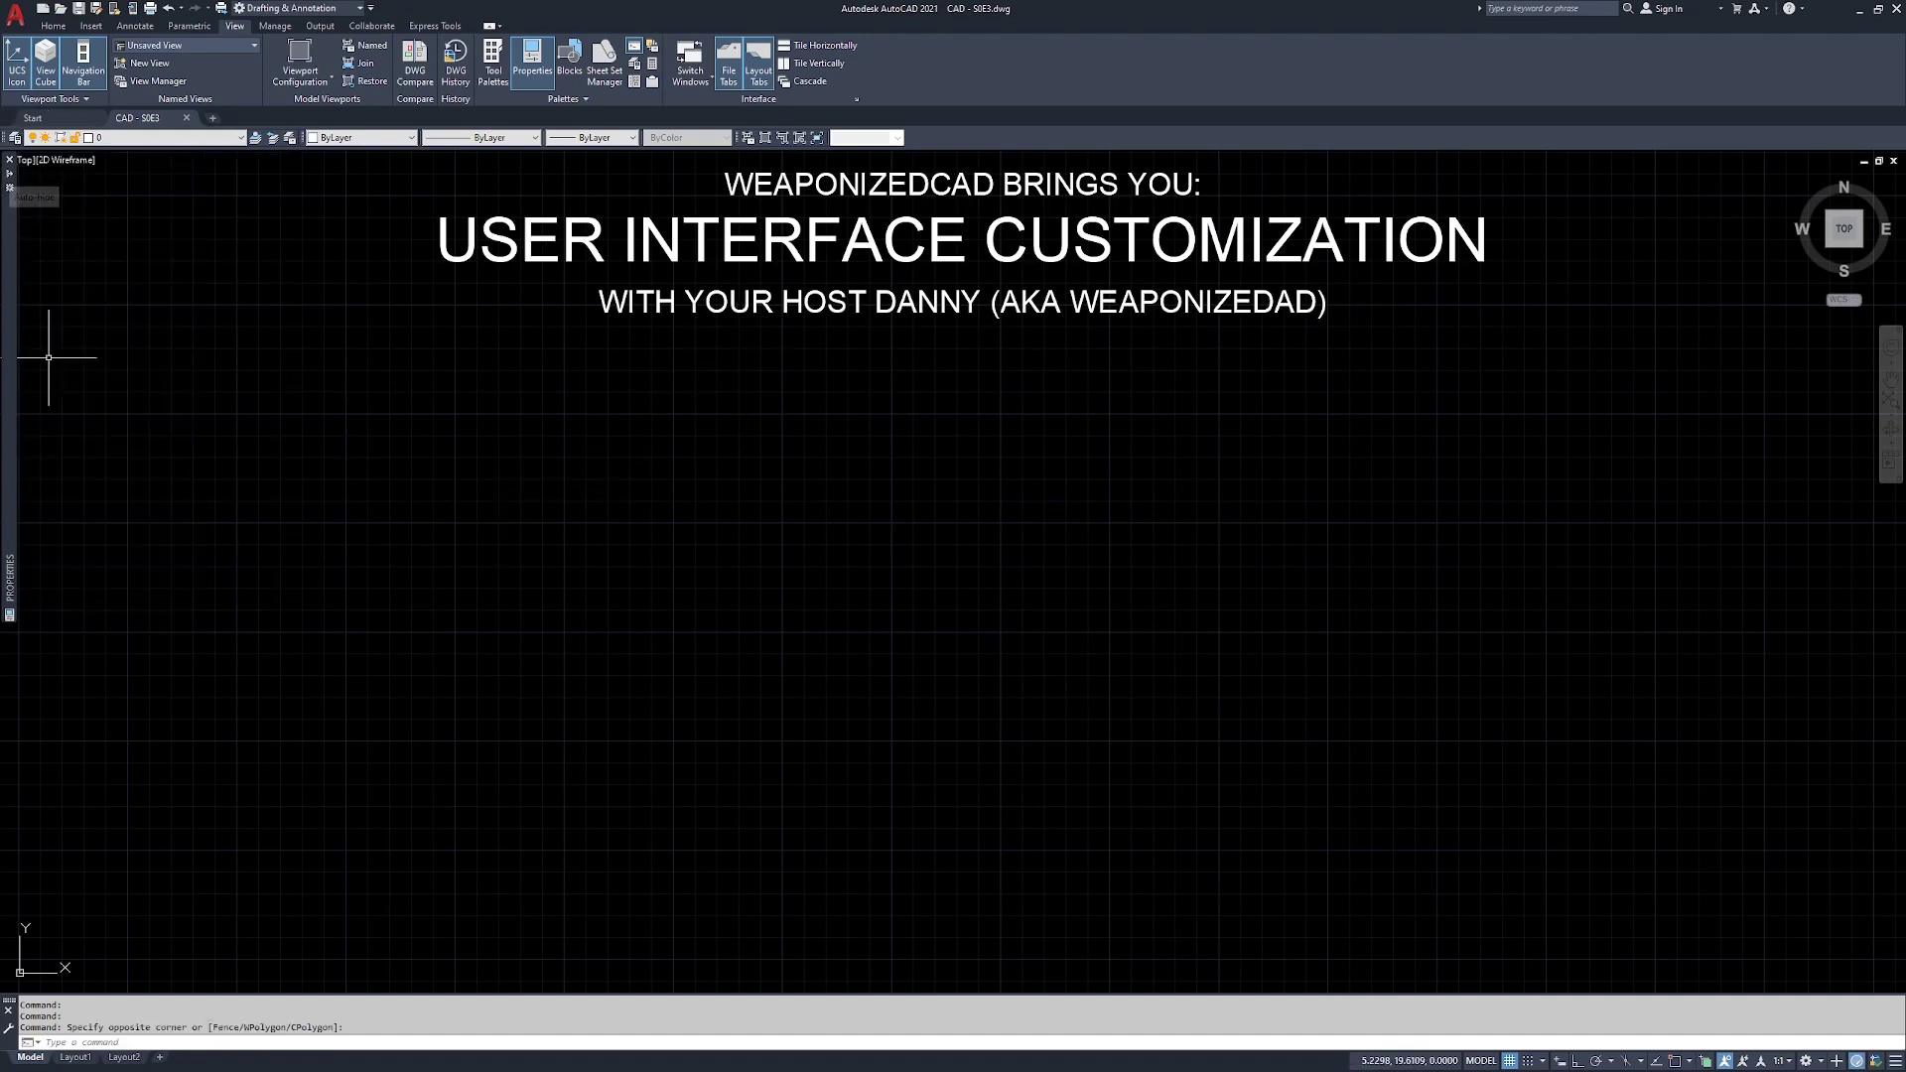
{"action": "left_click", "coordinate": [715, 427]}
{"action": "left_click", "coordinate": [430, 600]}
{"action": "mouse_move", "coordinate": [10, 610]}
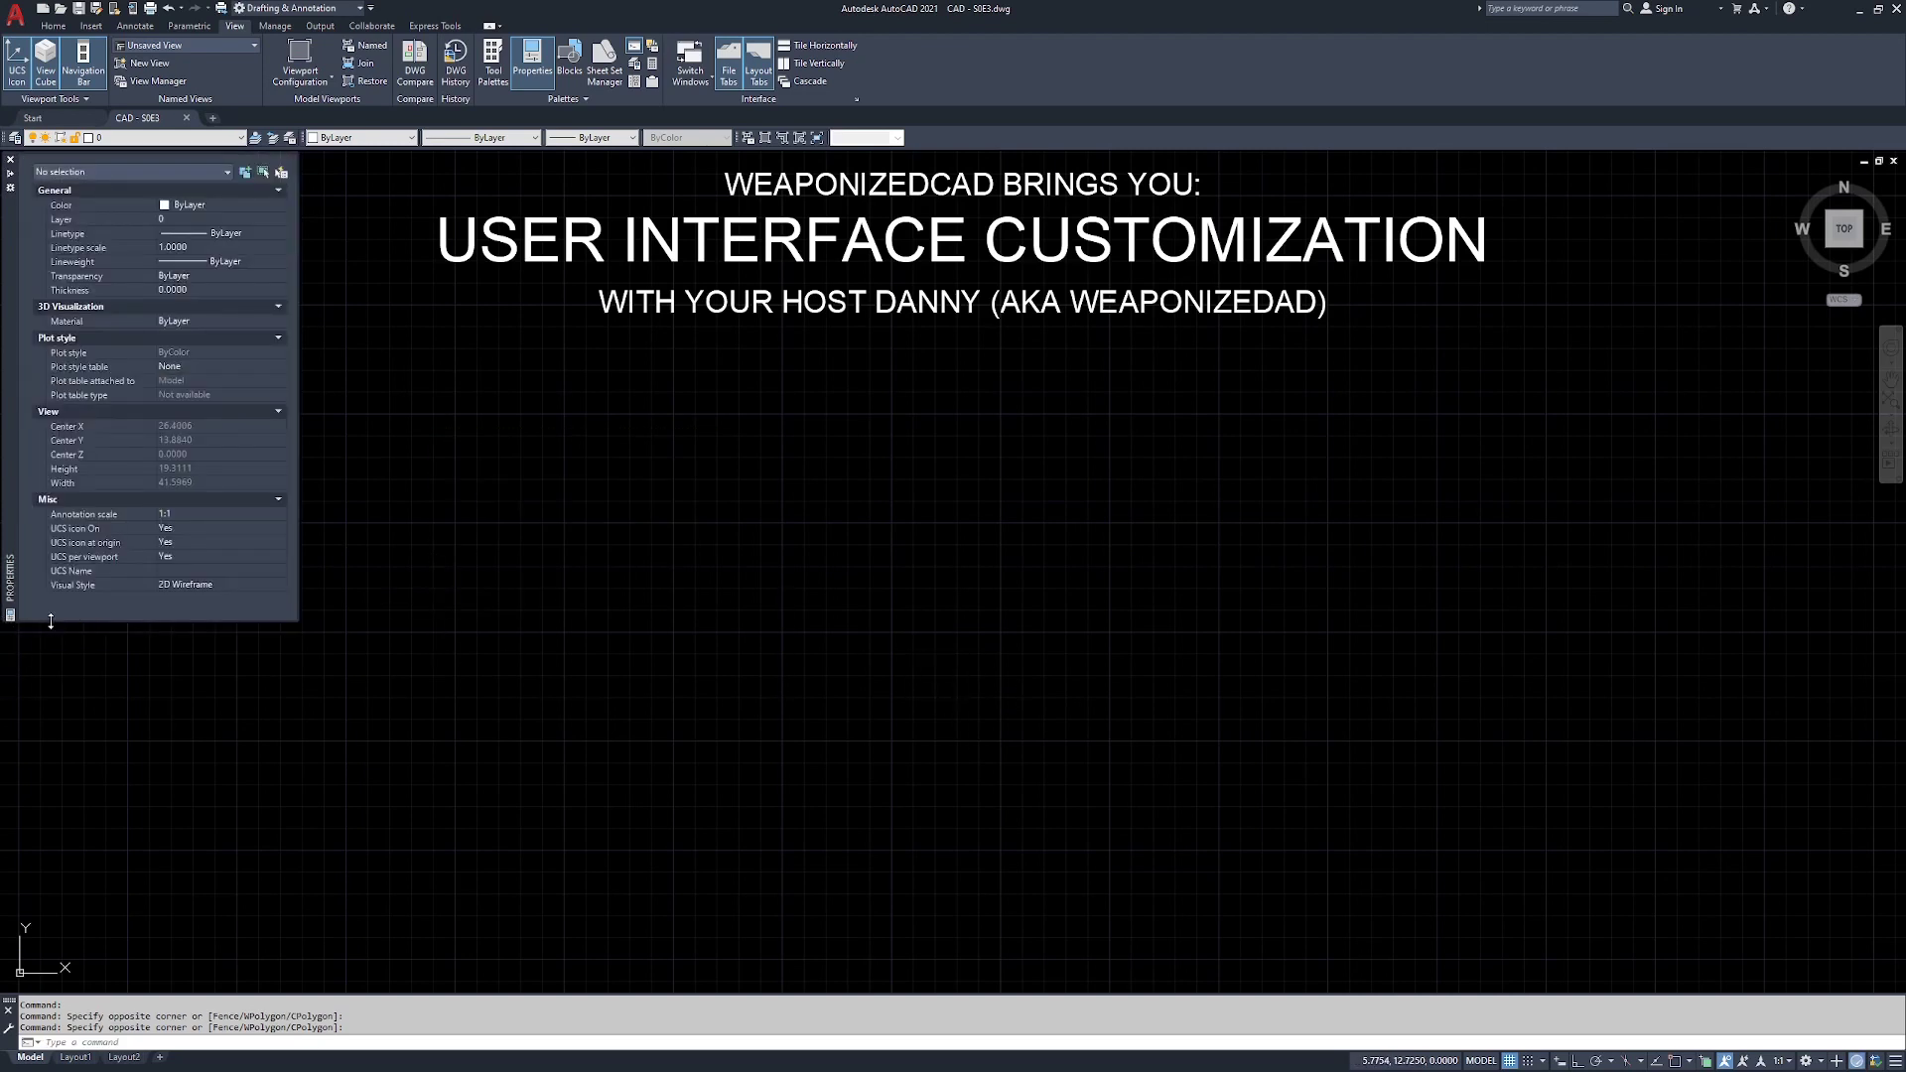
{"action": "left_click_drag", "start_coordinate": [54, 622], "coordinate": [55, 876]}
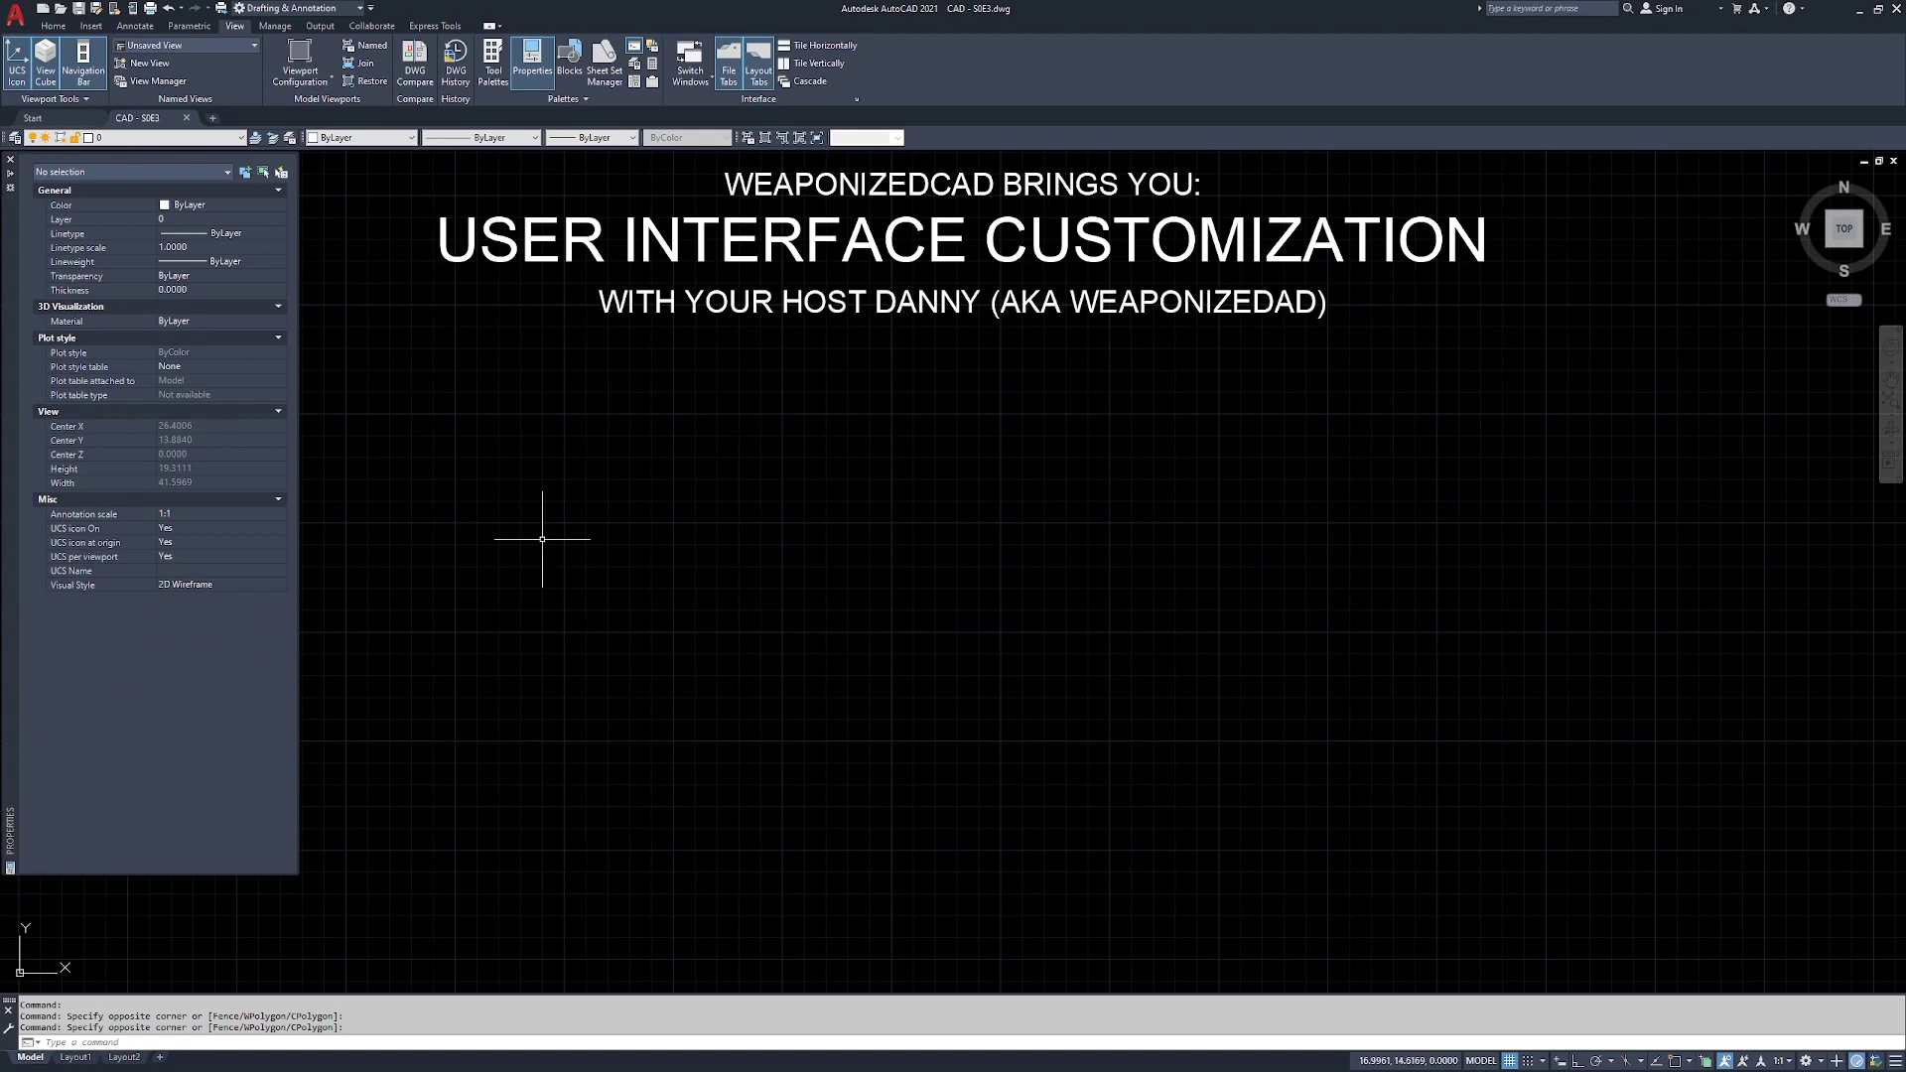
{"action": "type", "text": "PR"}
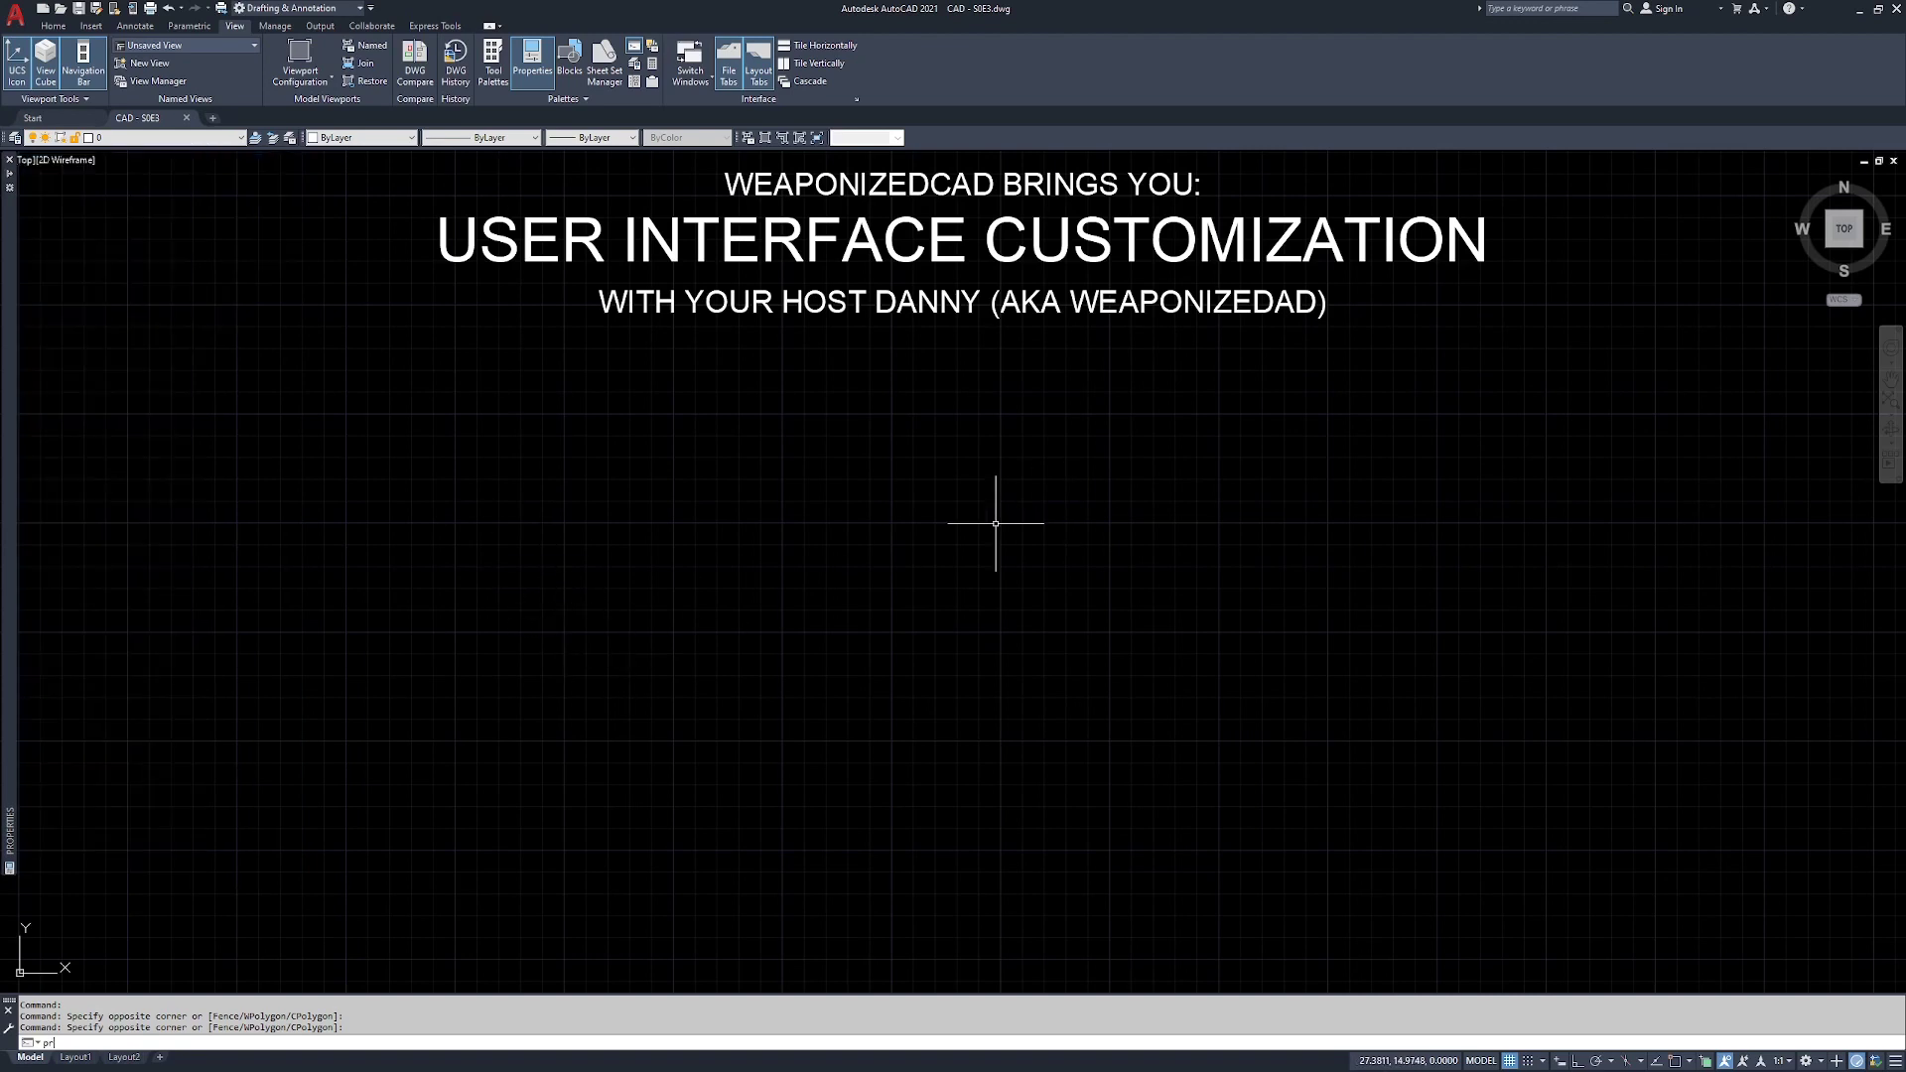
{"action": "key", "text": "Return"}
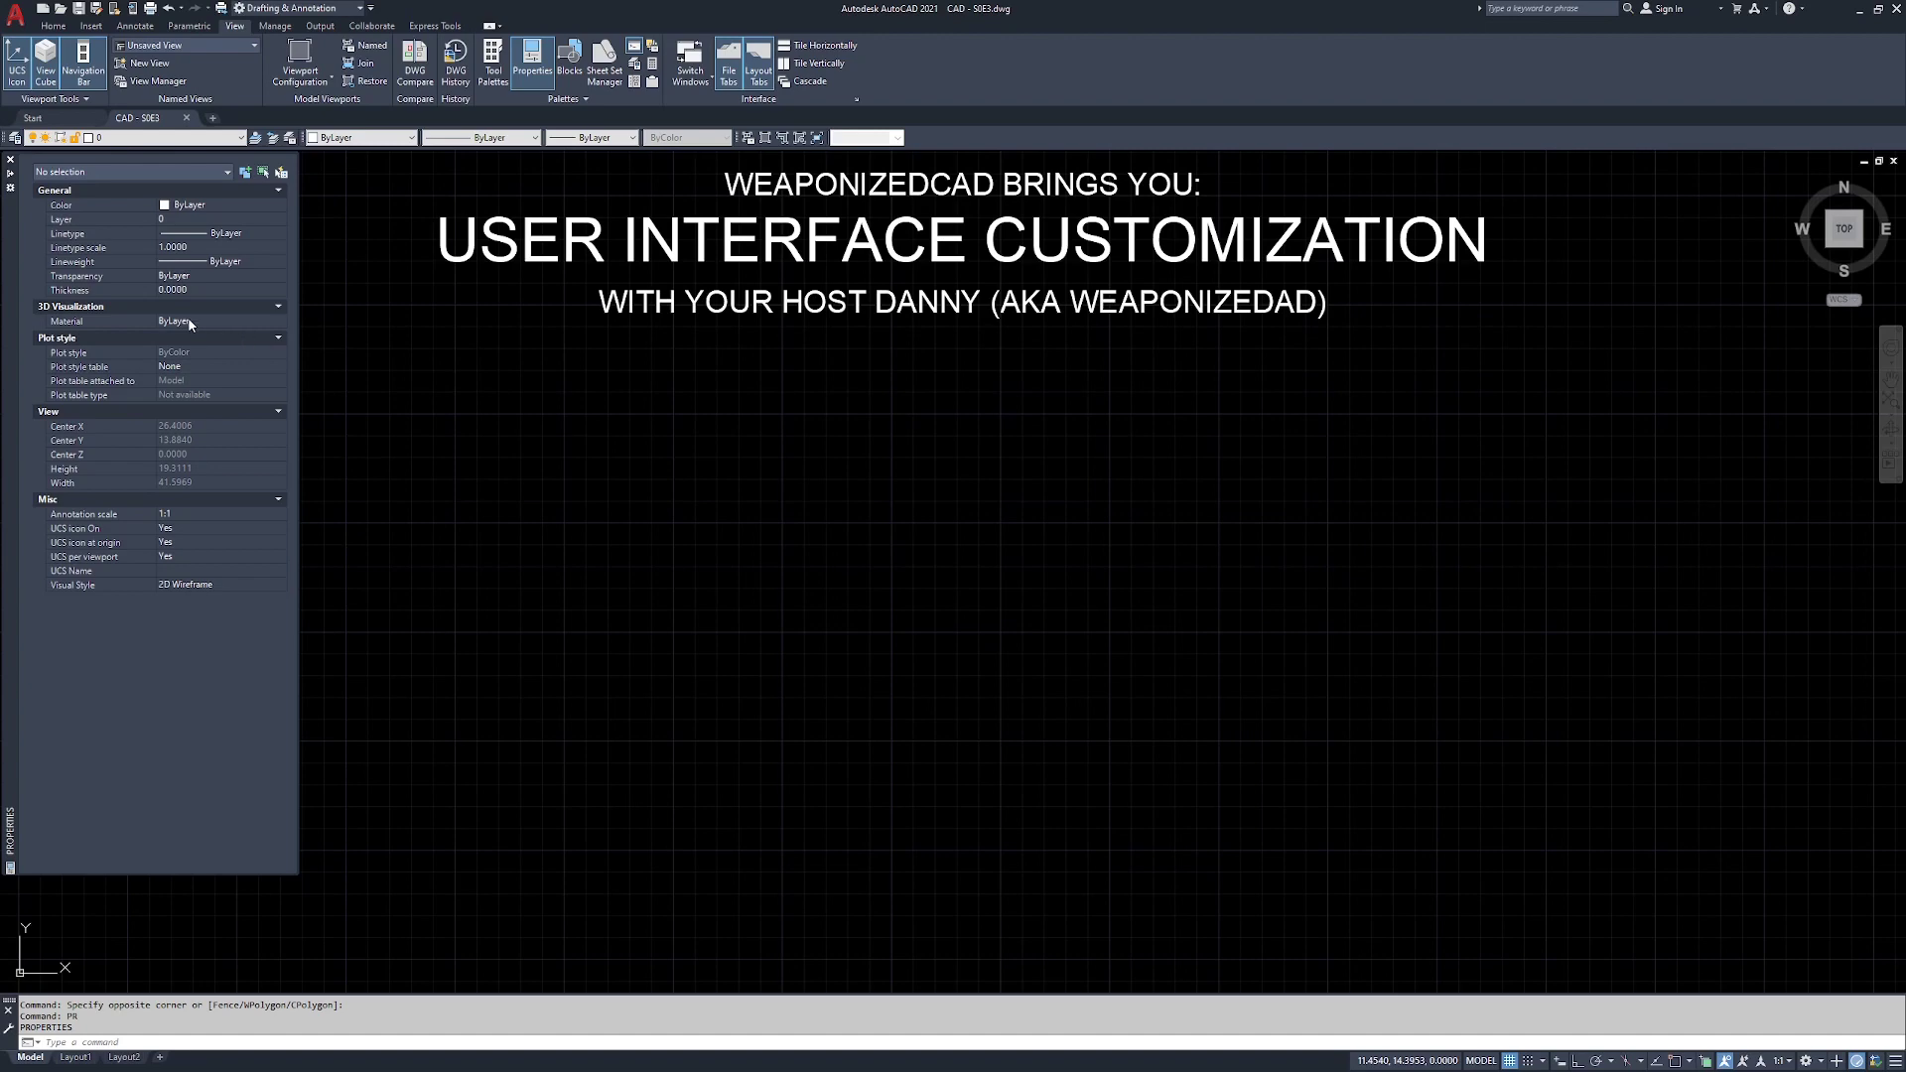
- Browse the palette's entries, then collapse its 3D Visualization and Plot style sections
{"action": "key", "text": "ctrl"}
{"action": "left_click", "coordinate": [196, 207]}
{"action": "left_click", "coordinate": [184, 236]}
{"action": "left_click", "coordinate": [182, 264]}
{"action": "left_click", "coordinate": [178, 275]}
{"action": "left_click", "coordinate": [182, 289]}
{"action": "left_click", "coordinate": [160, 311]}
{"action": "left_click", "coordinate": [279, 309]}
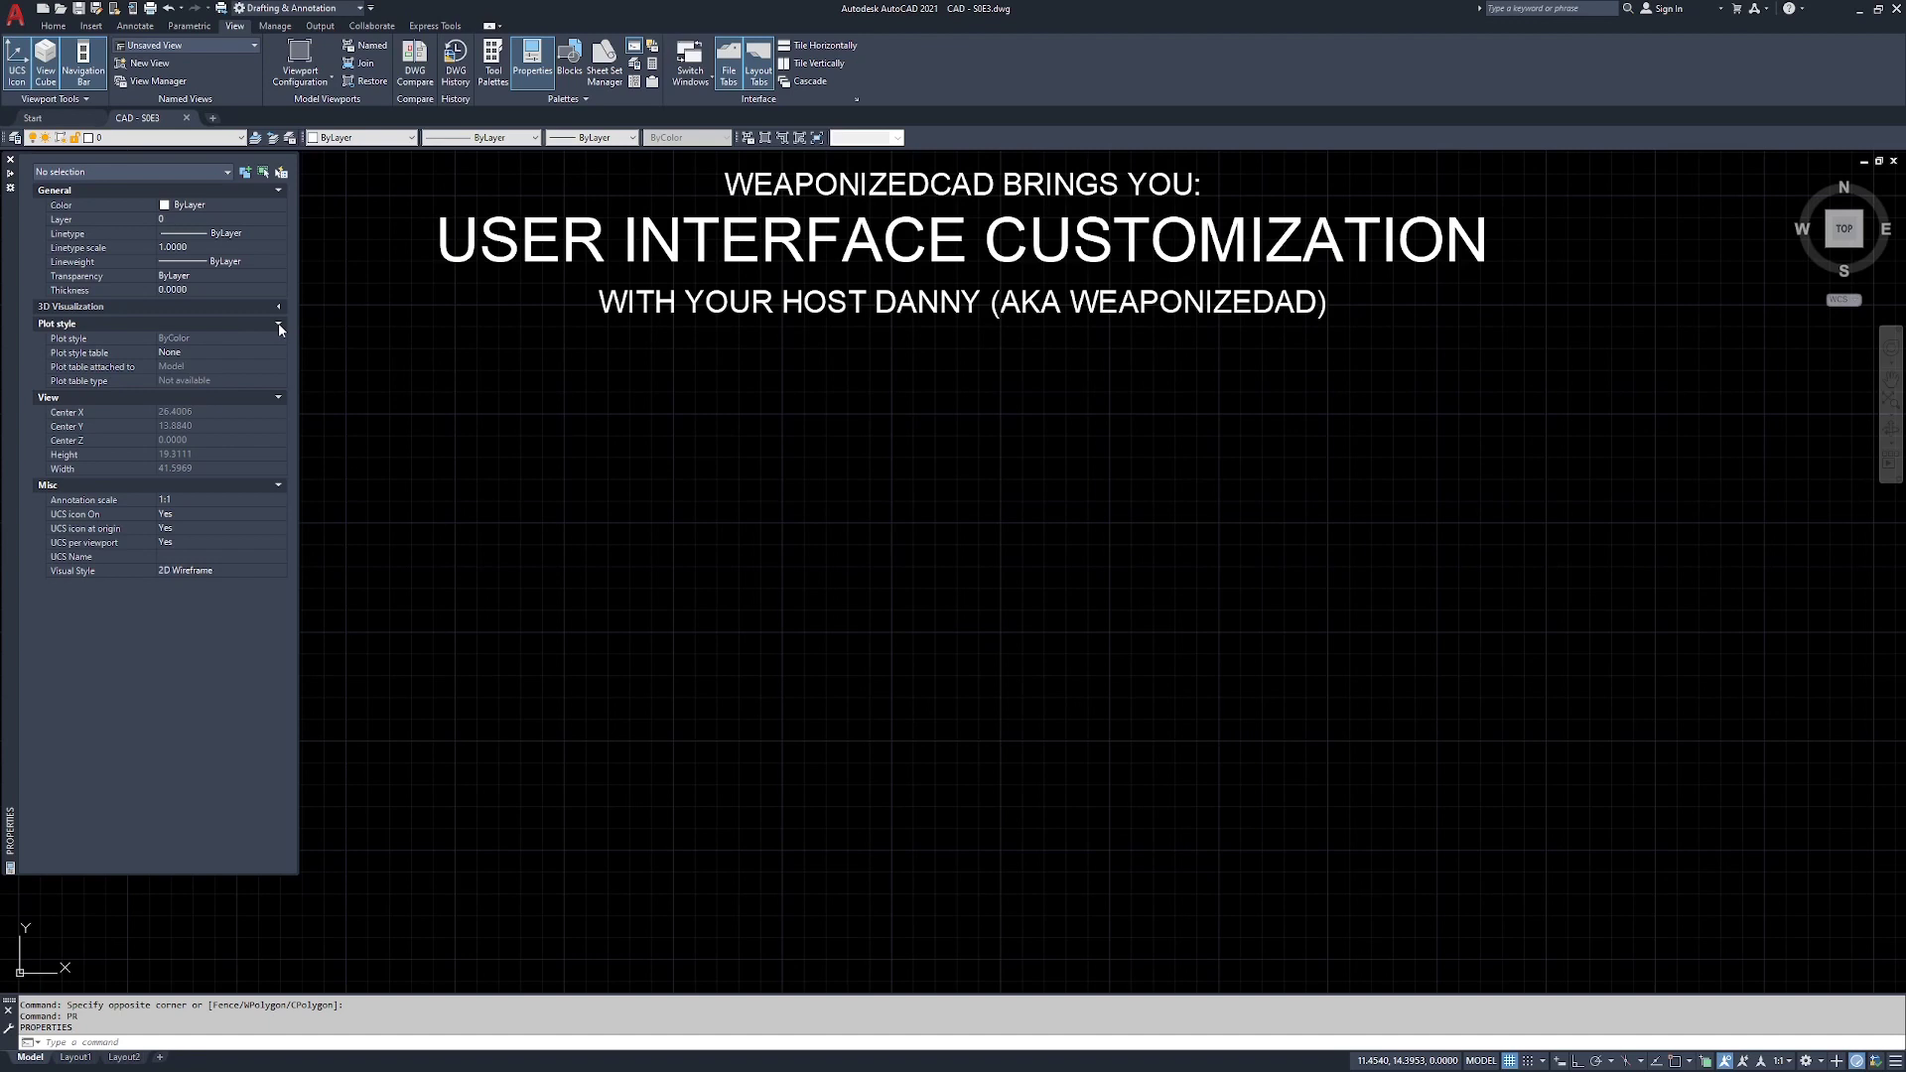
{"action": "left_click", "coordinate": [279, 326]}
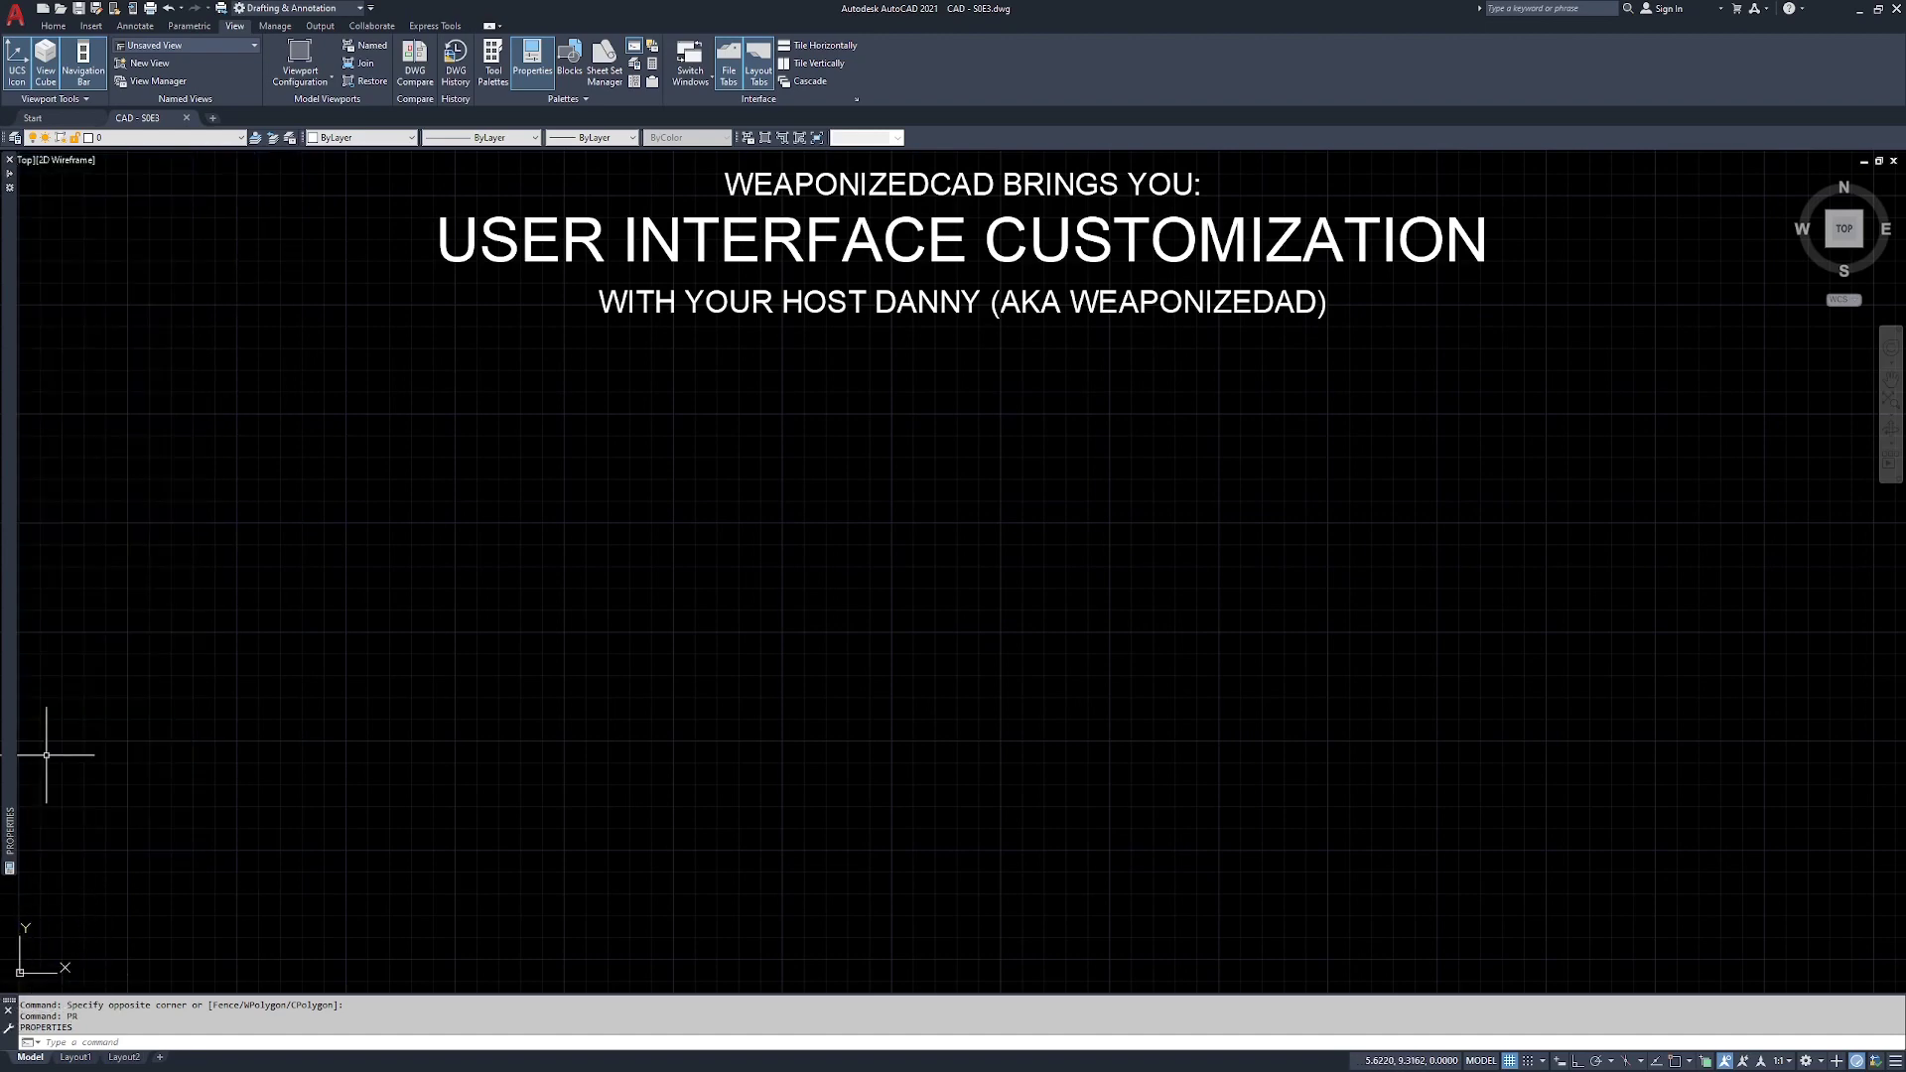
{"action": "mouse_move", "coordinate": [12, 364]}
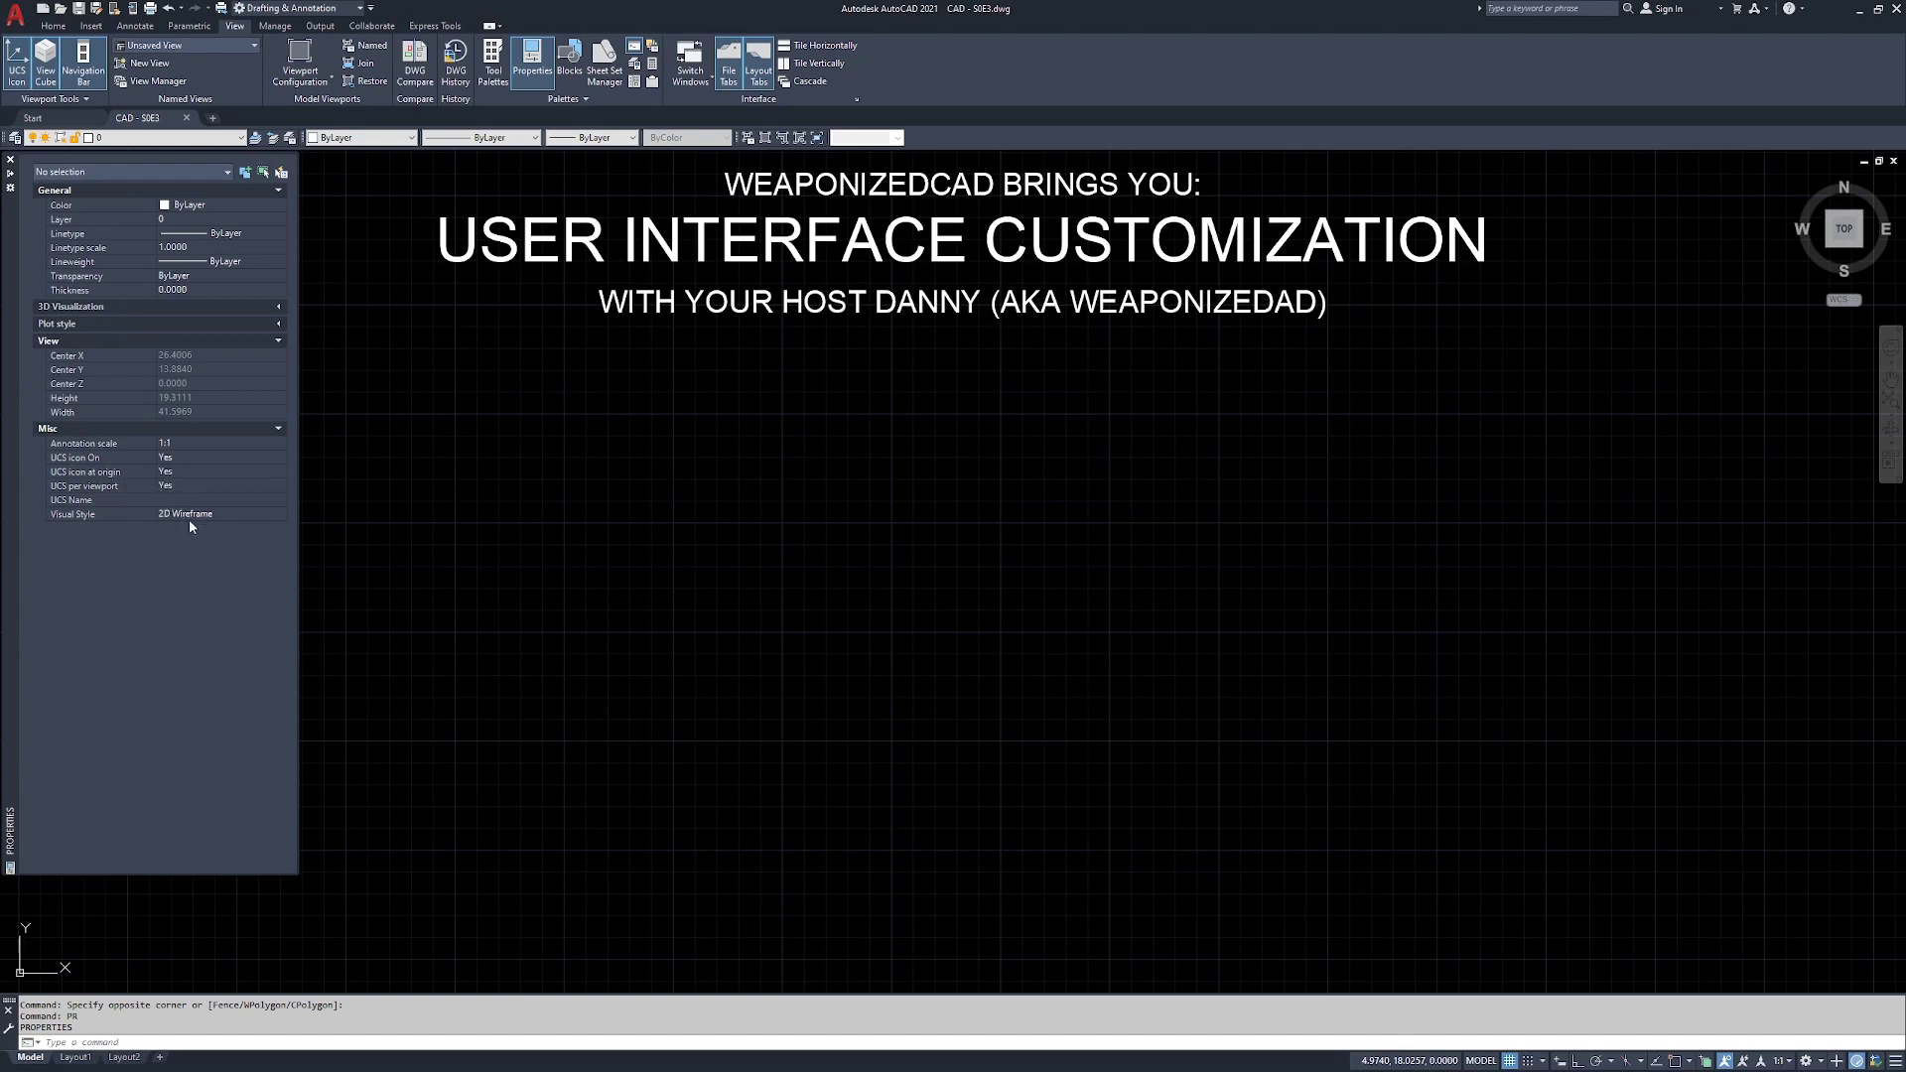
- Check the viewport's visual styles list and keep it at 2D Wireframe
{"action": "double_click", "coordinate": [499, 398]}
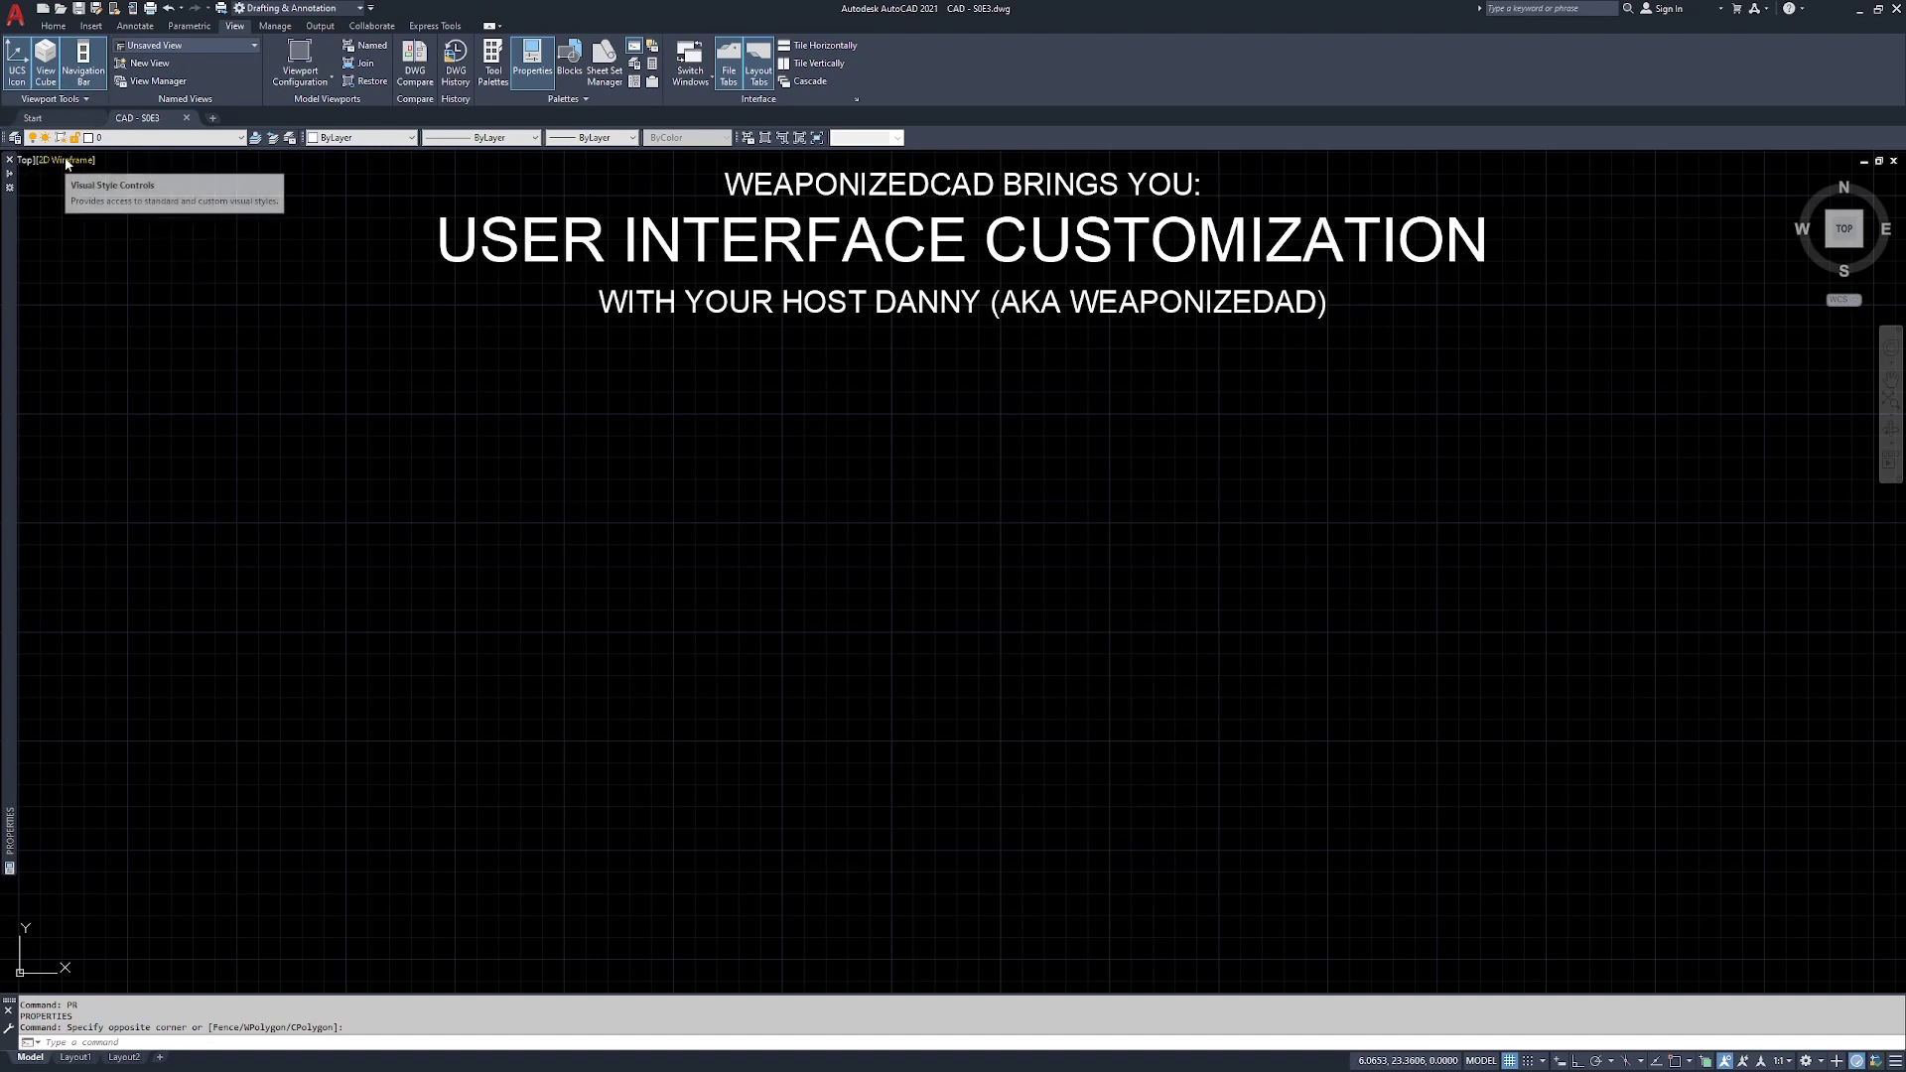
{"action": "left_click", "coordinate": [65, 162]}
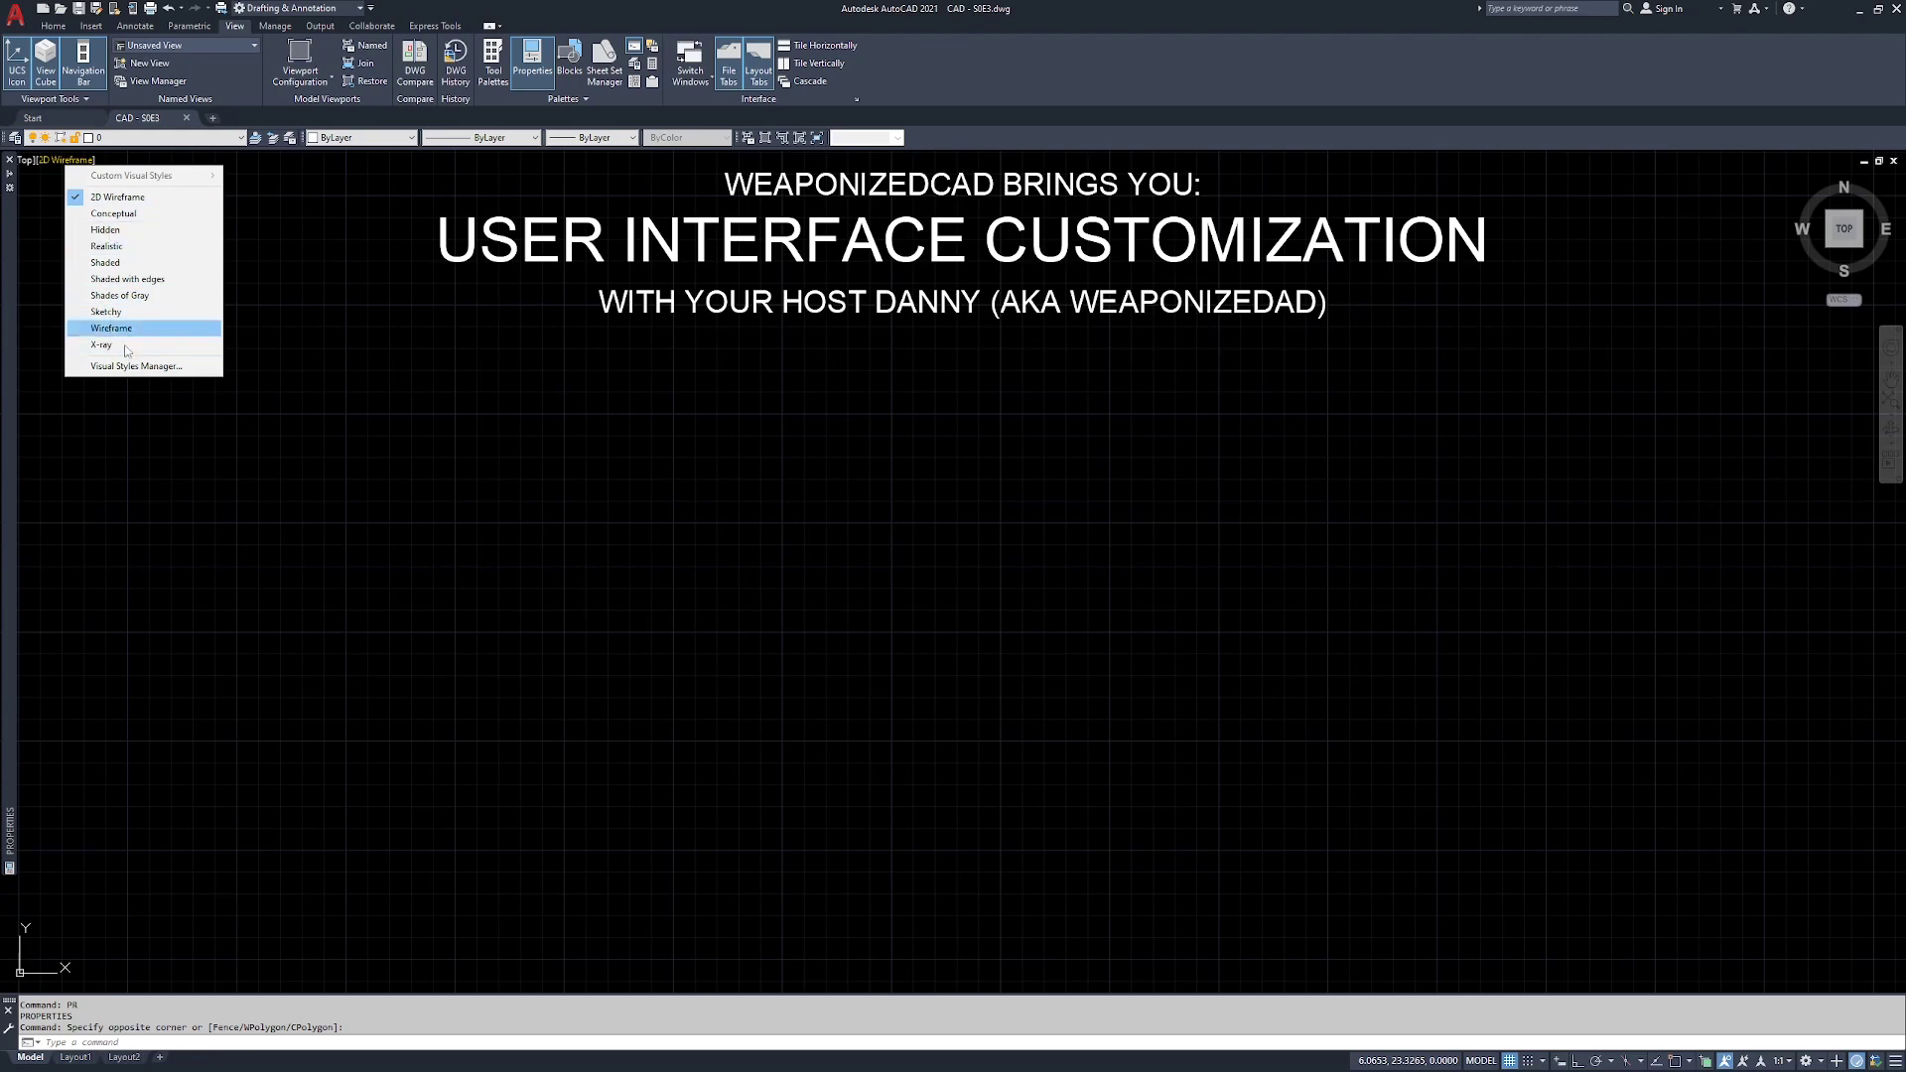
{"action": "left_click", "coordinate": [701, 566]}
{"action": "left_click", "coordinate": [850, 518]}
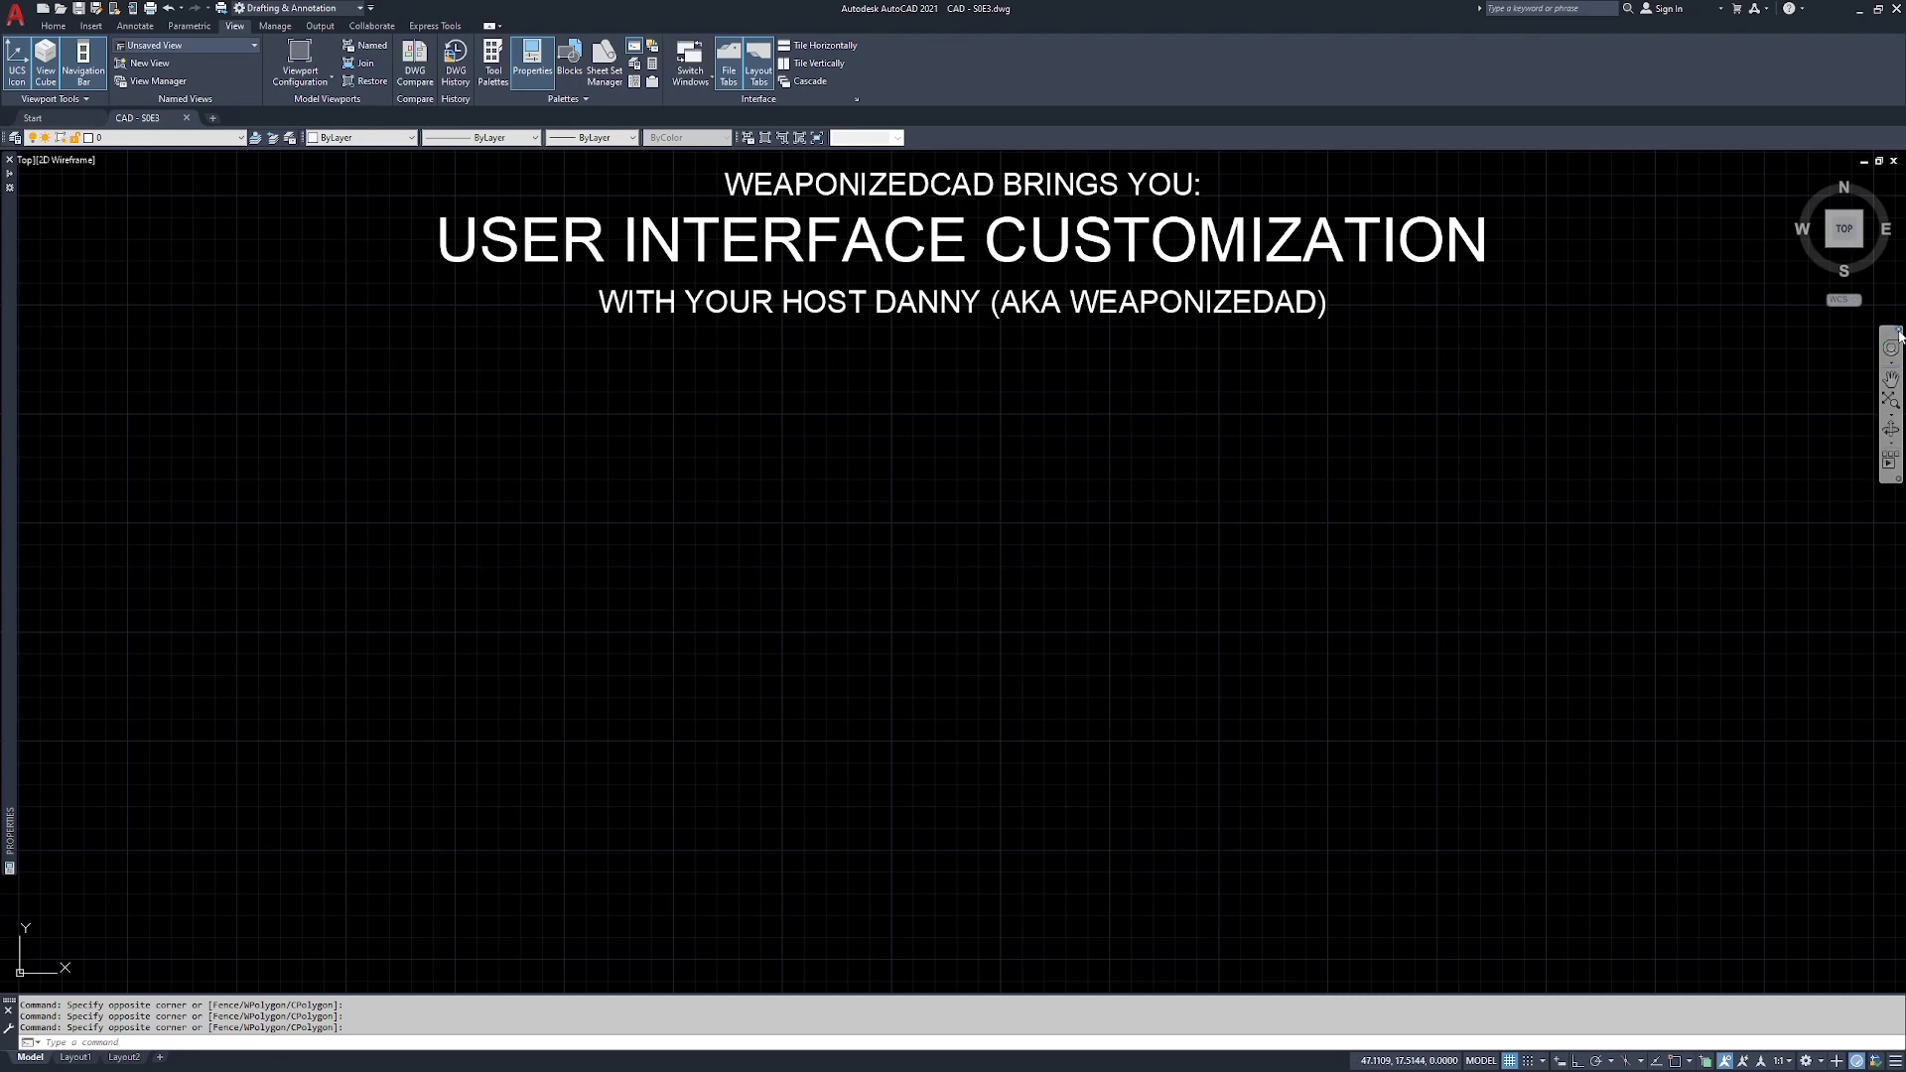
- Close the navigation bar in the drawing area (NAVBARDISPLAY 0)
{"action": "left_click", "coordinate": [1897, 330]}
{"action": "left_click", "coordinate": [891, 614]}
{"action": "left_click", "coordinate": [779, 729]}
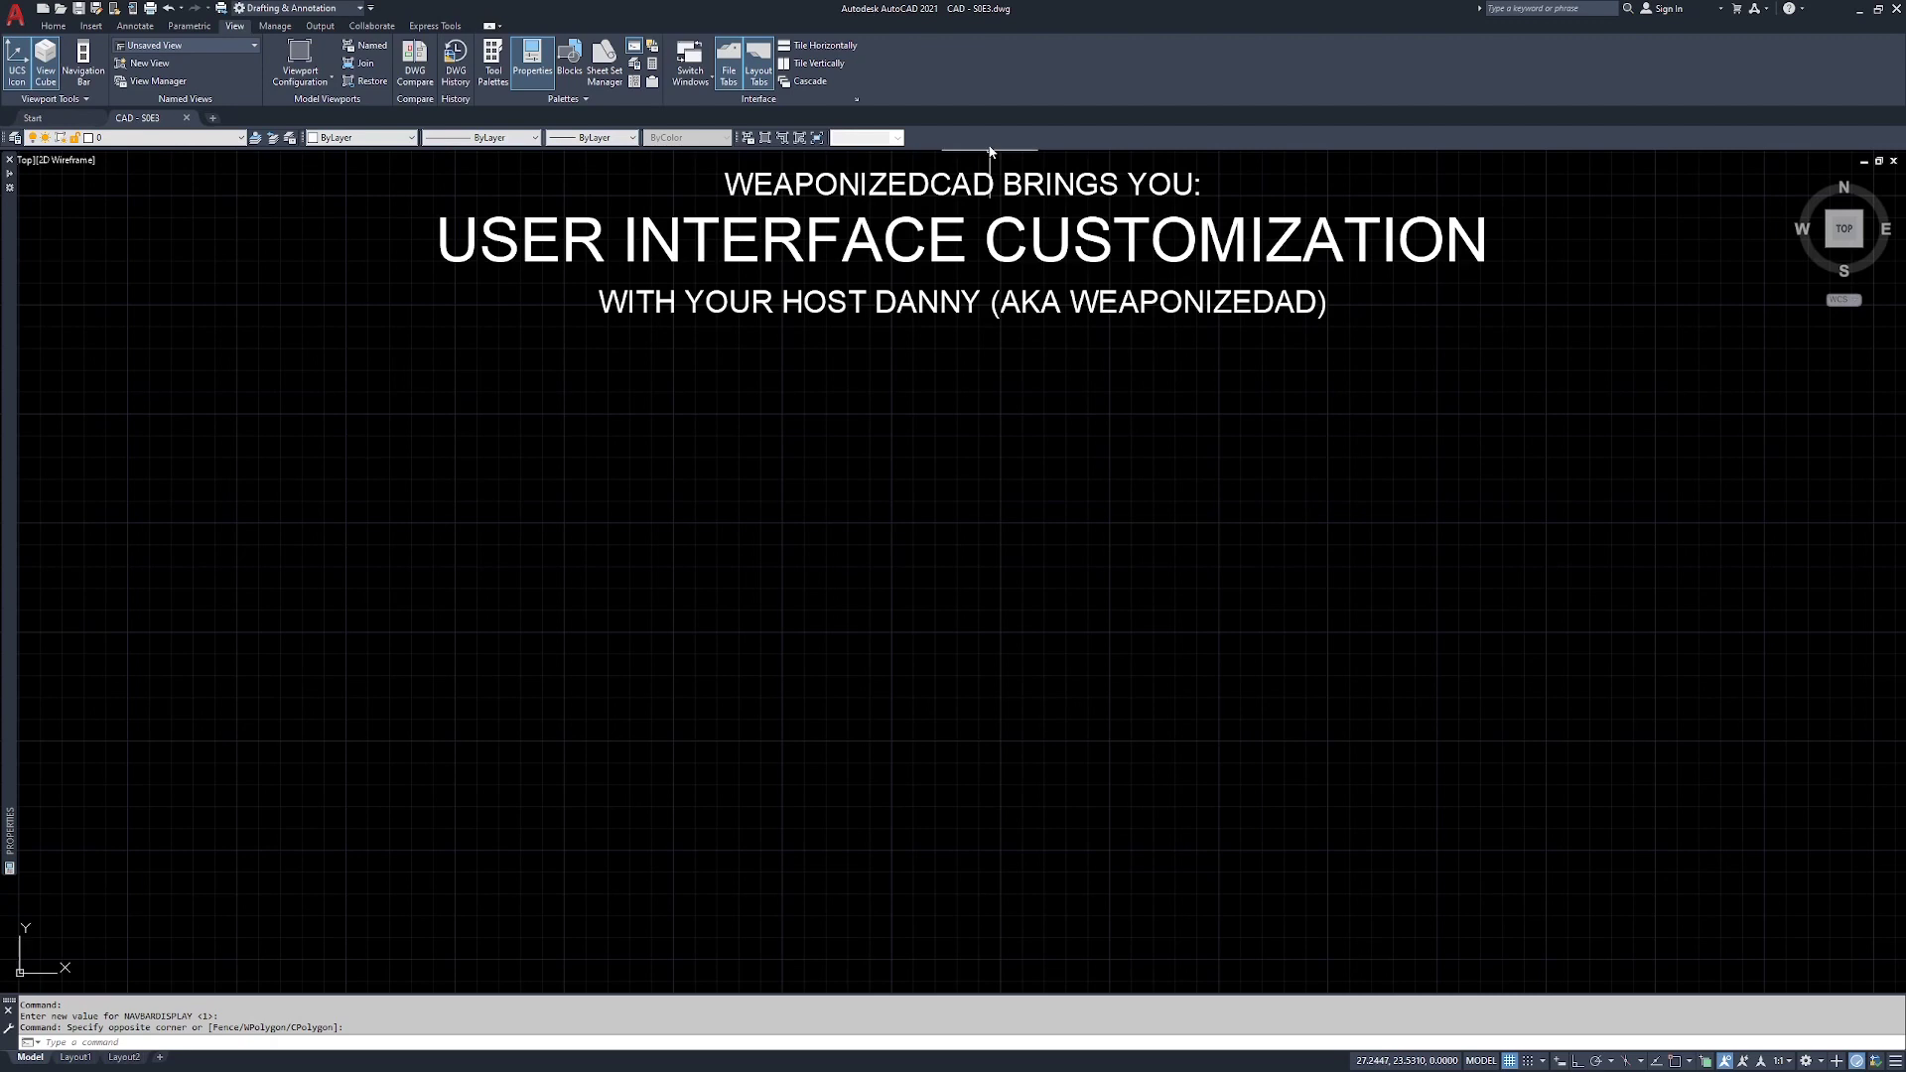
{"action": "left_click", "coordinate": [968, 138]}
- Show the AutoCAD toolbar submenu from the toolbar area's right-click menu
{"action": "left_click", "coordinate": [968, 73]}
{"action": "left_click", "coordinate": [963, 119]}
{"action": "right_click", "coordinate": [982, 137]}
{"action": "mouse_move", "coordinate": [1016, 155]}
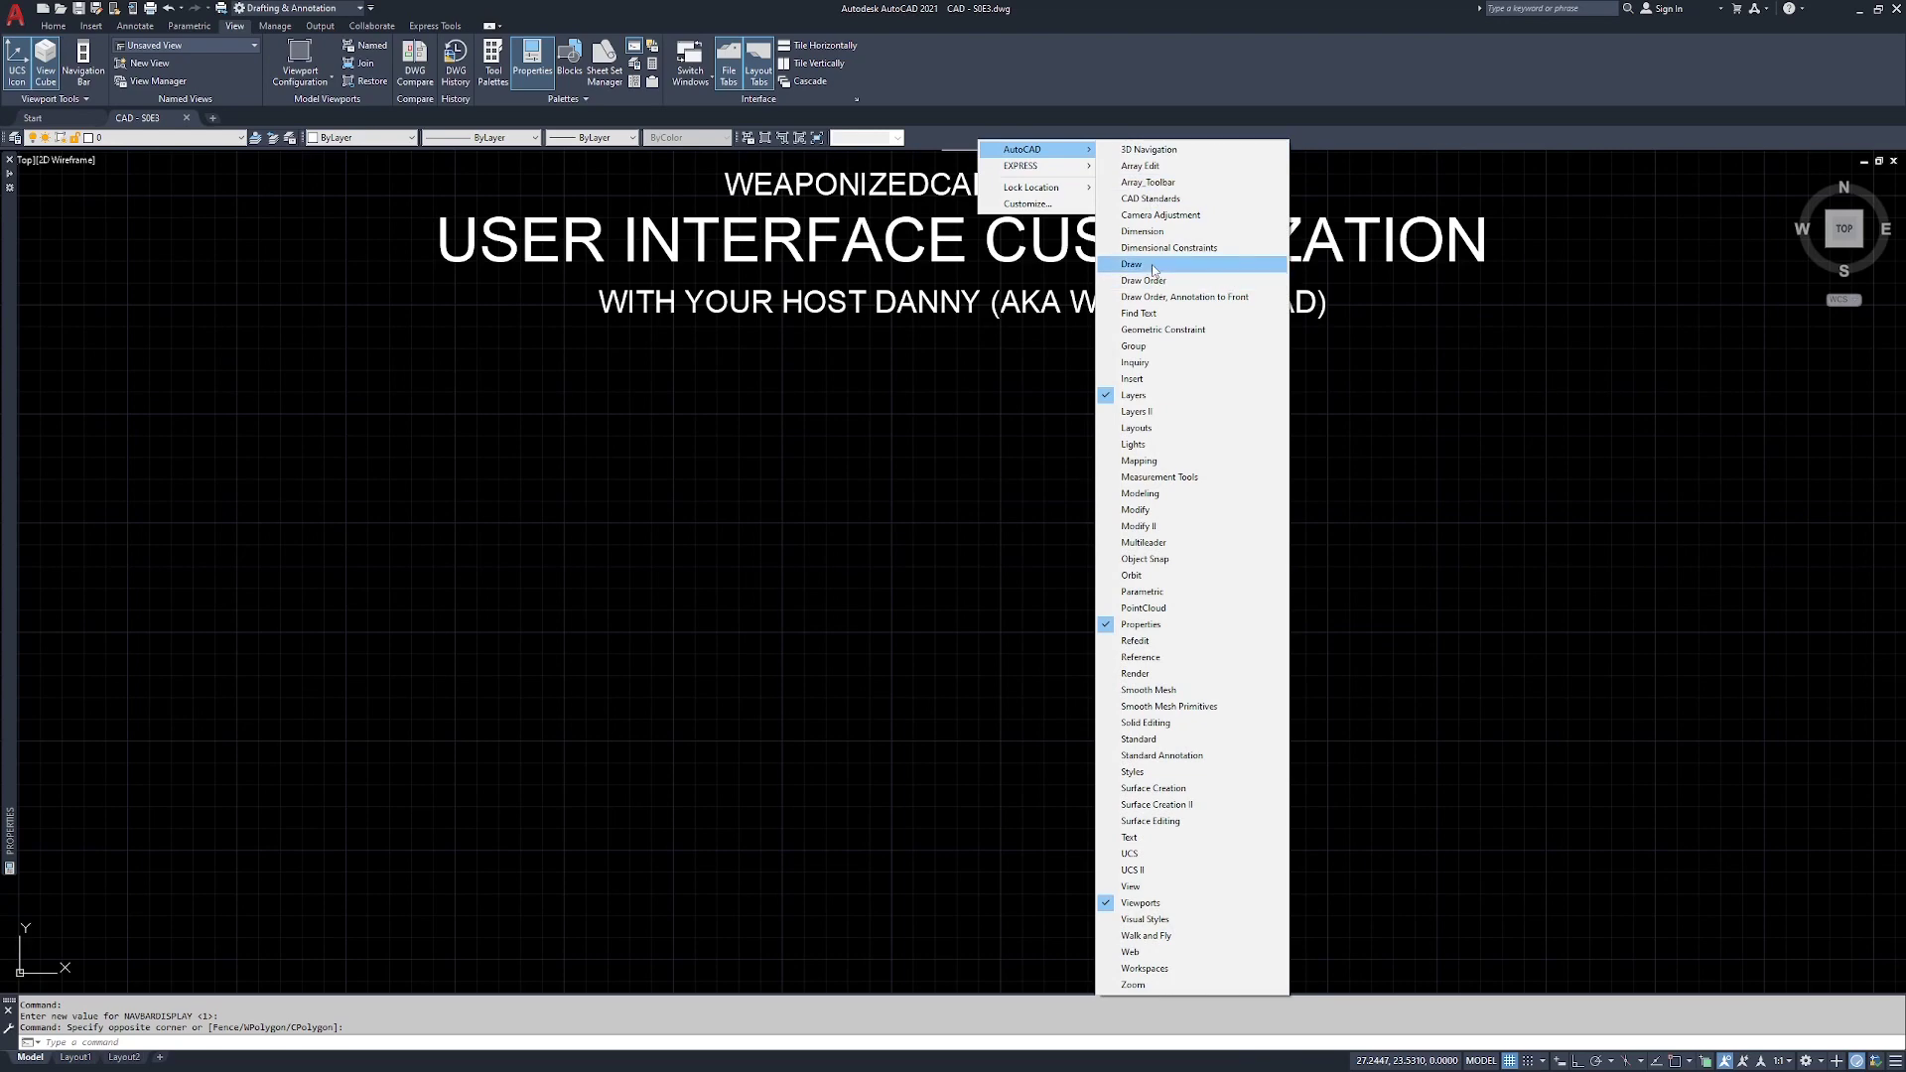
- Show the Draw toolbar, then undock it from the left edge to float mid-canvas
{"action": "left_click", "coordinate": [1153, 268]}
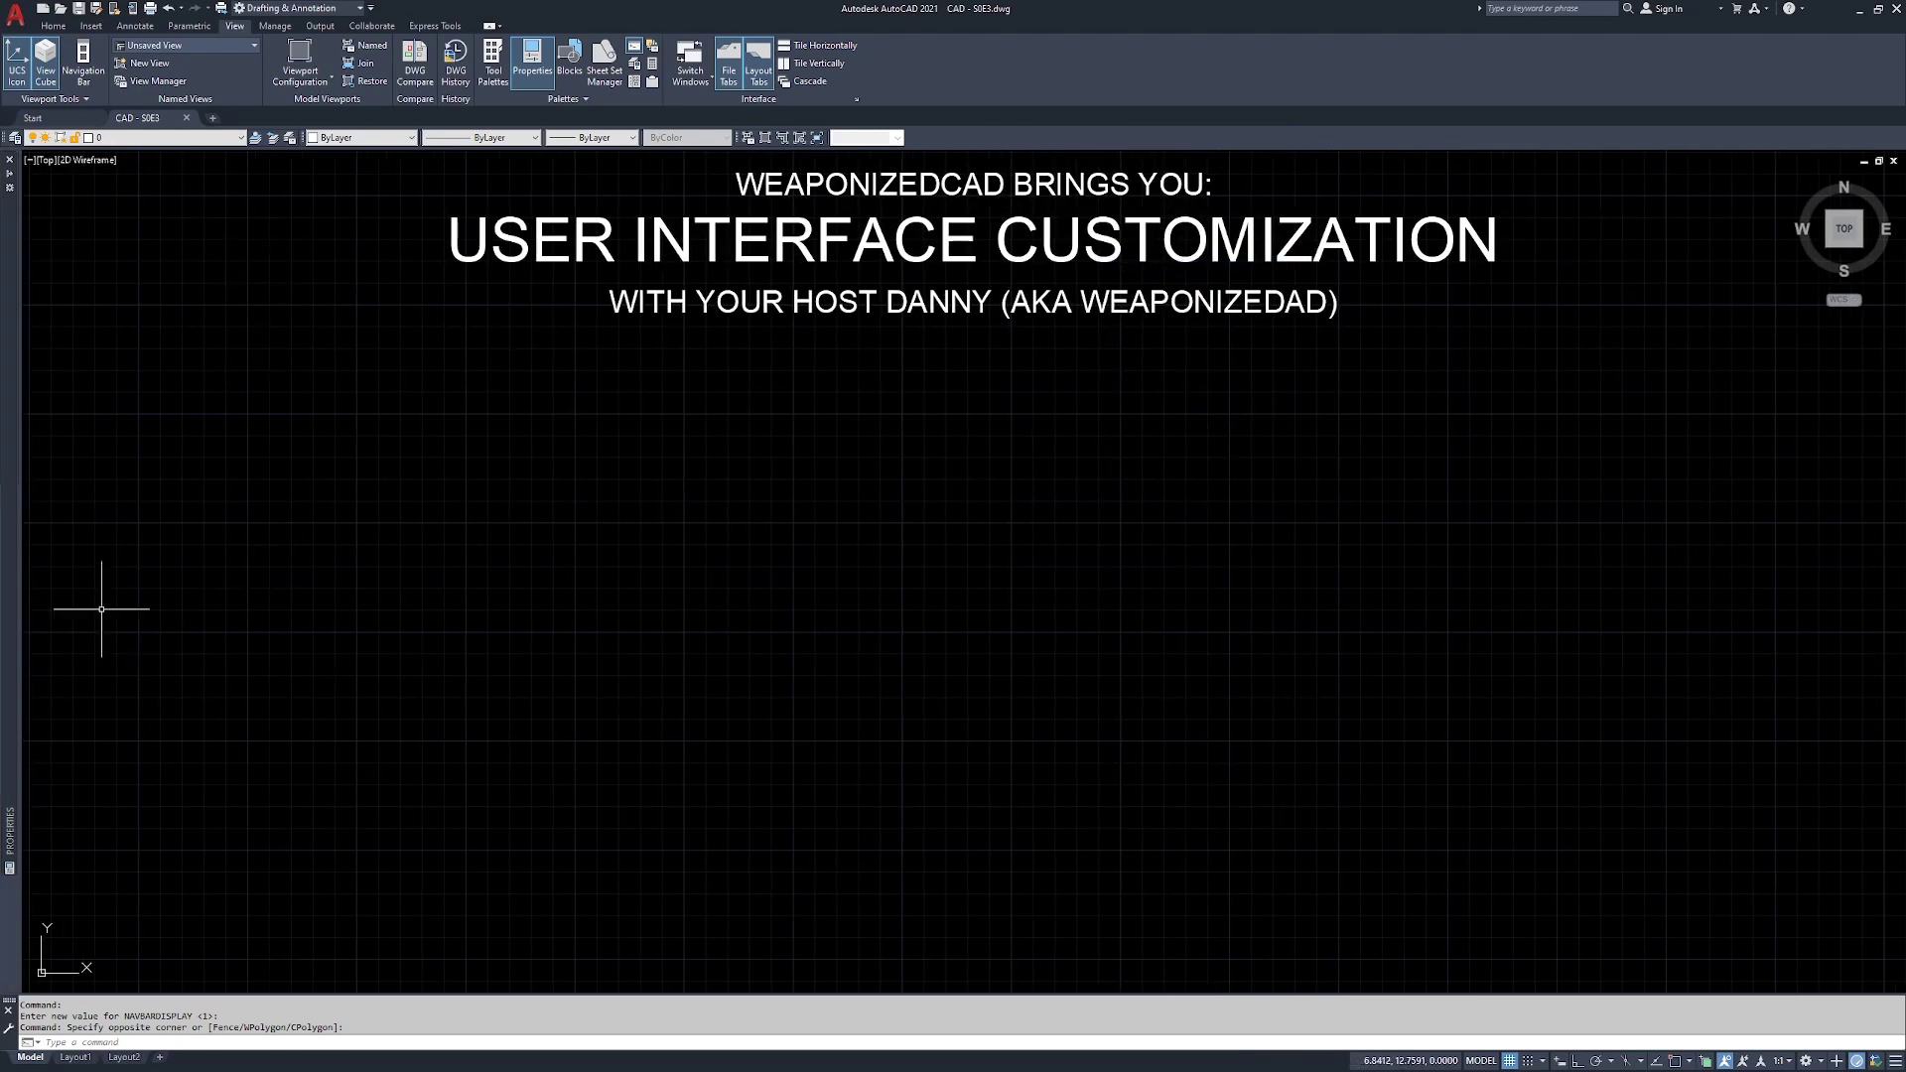
{"action": "mouse_move", "coordinate": [21, 447]}
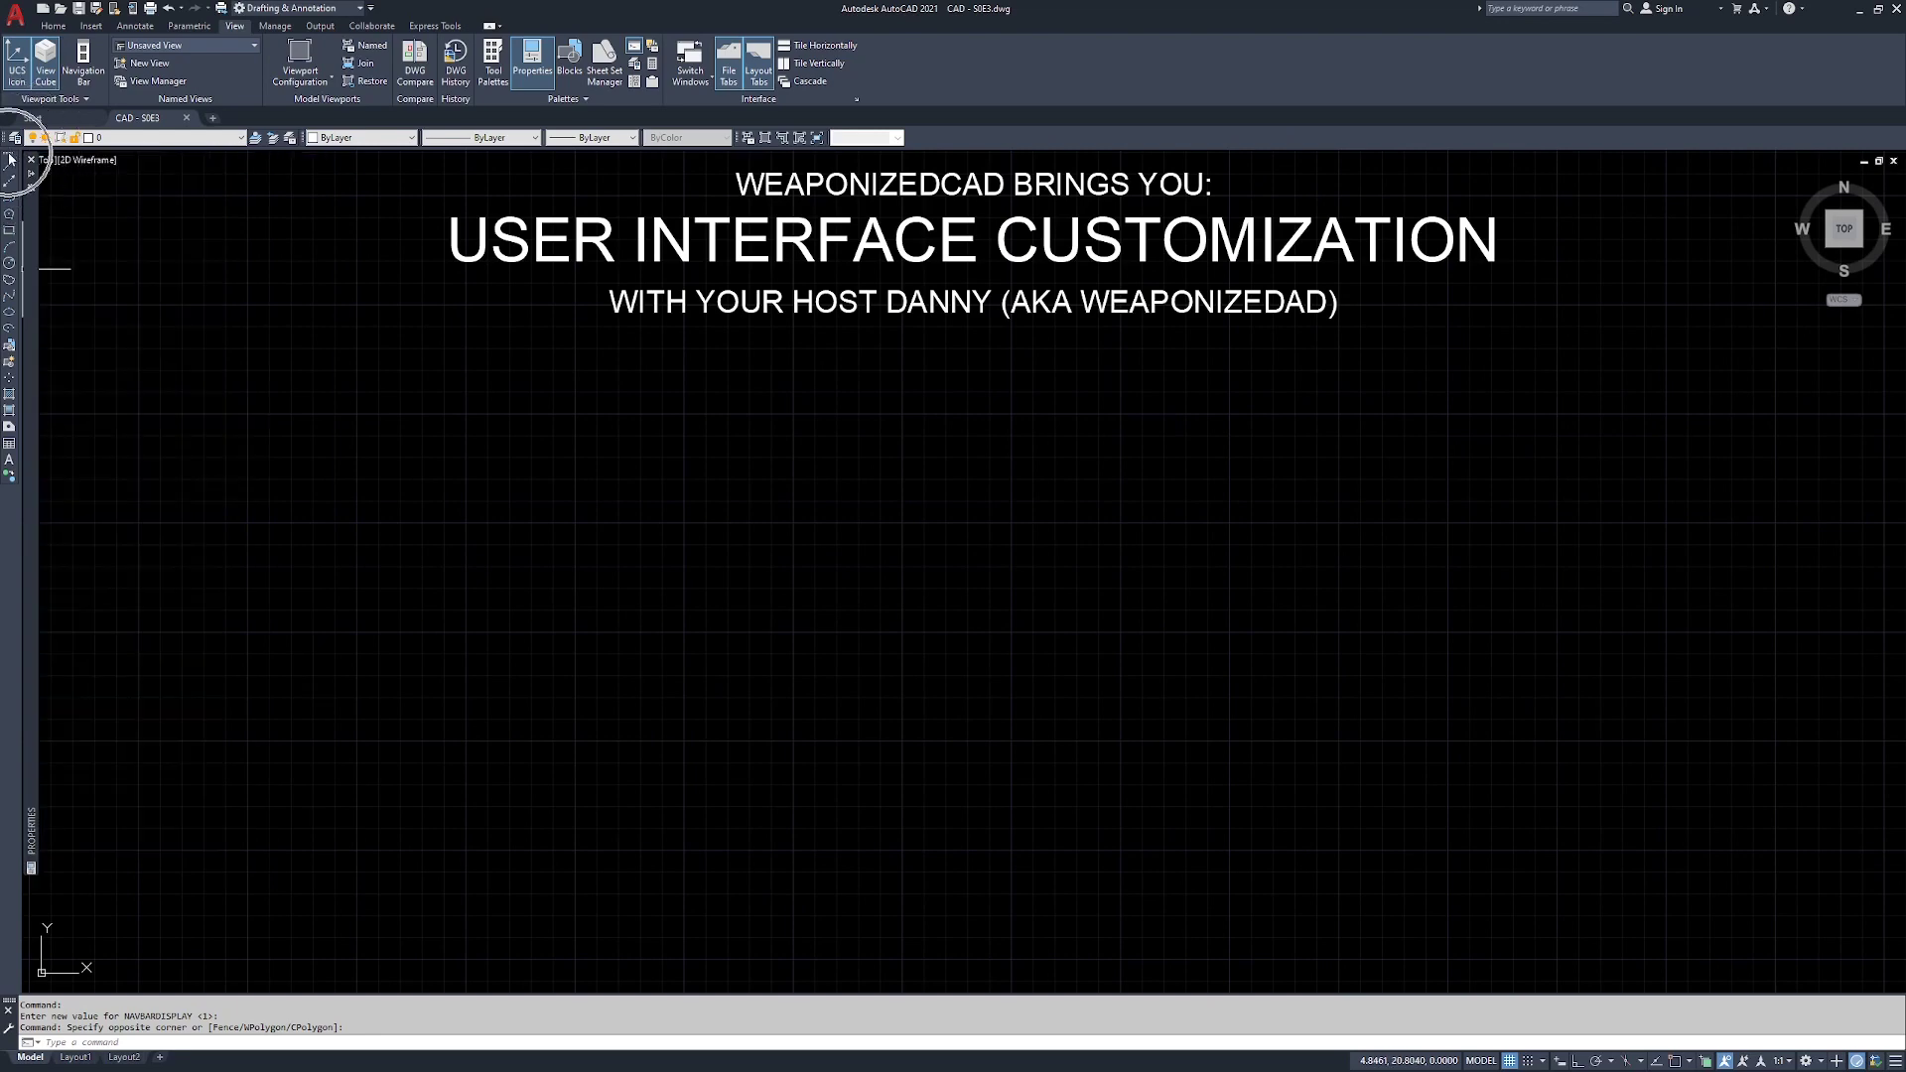
{"action": "mouse_move", "coordinate": [10, 156]}
{"action": "left_mouse_down"}
{"action": "mouse_move", "coordinate": [477, 407]}
{"action": "mouse_move", "coordinate": [395, 455]}
{"action": "left_mouse_up"}
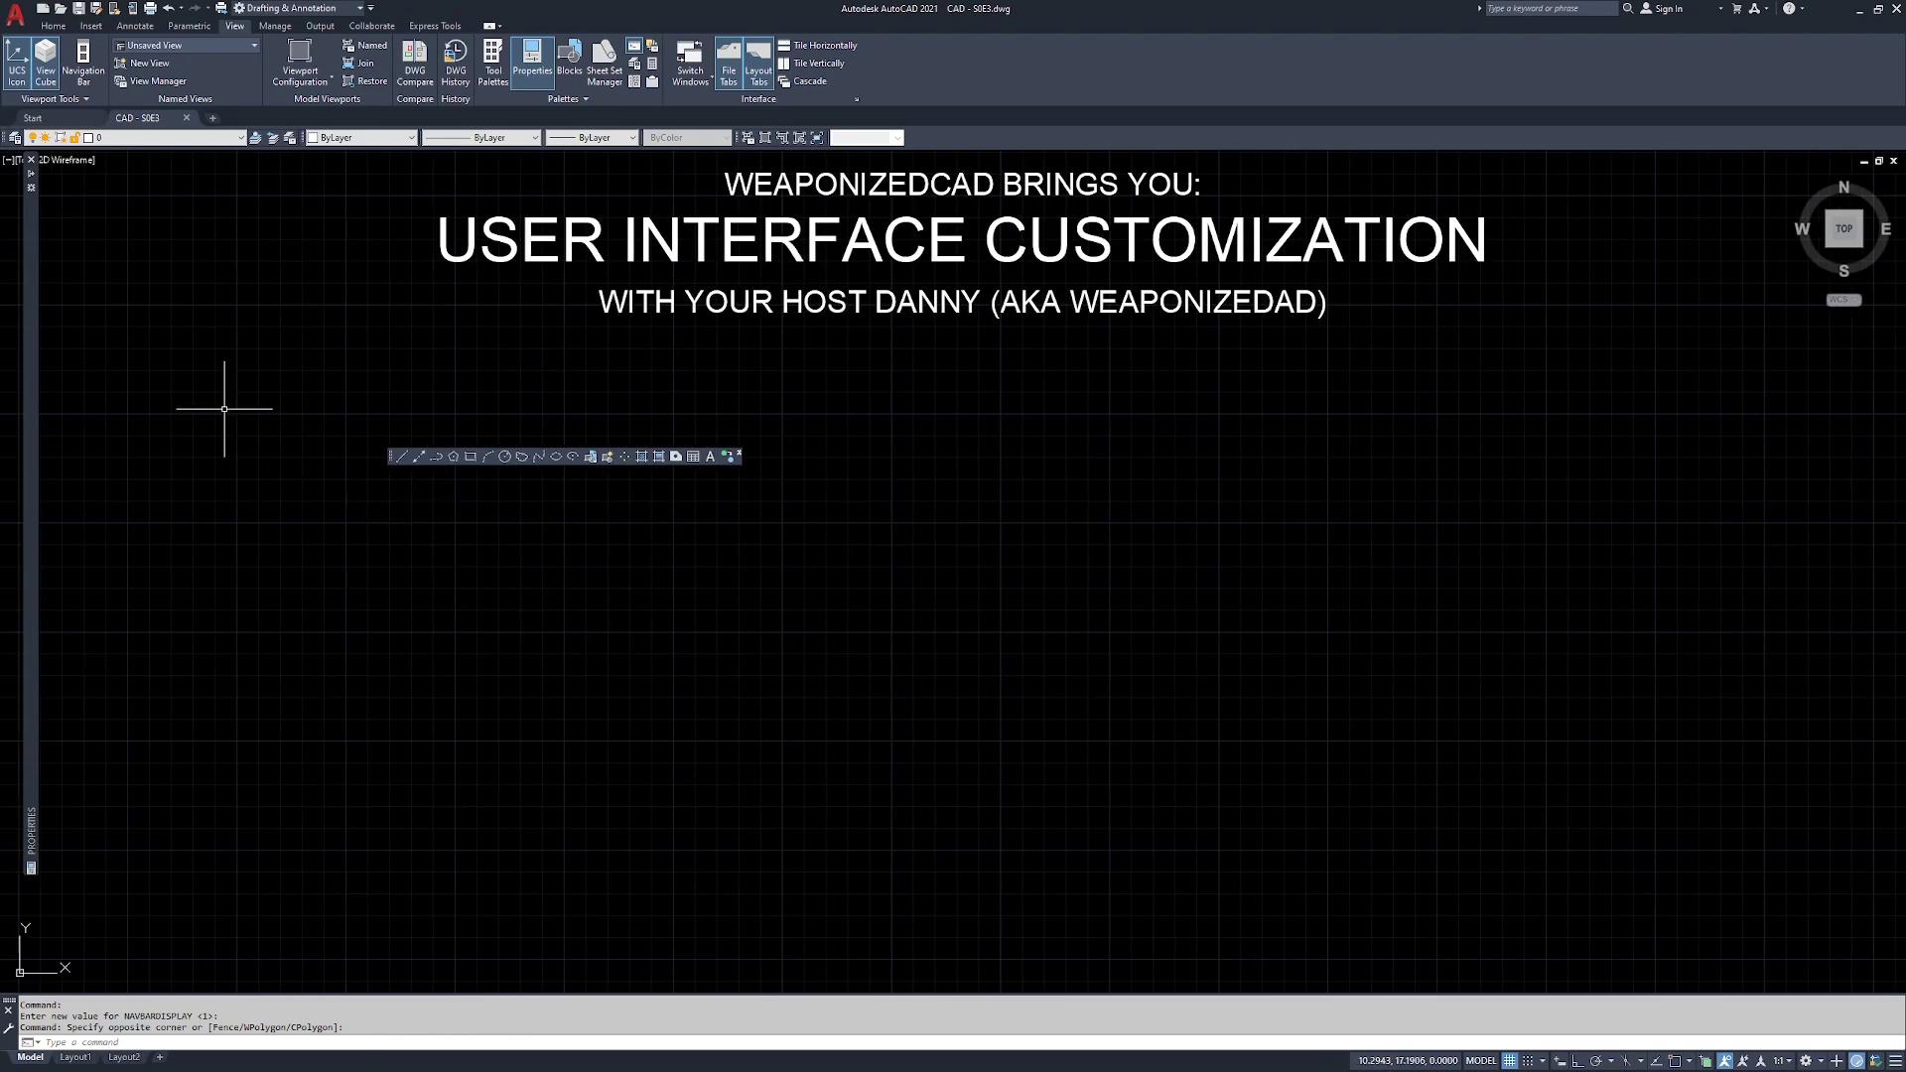
- Switch the ribbon to Home, close the floating Draw toolbar, and reopen the CUI editor
{"action": "mouse_move", "coordinate": [25, 275]}
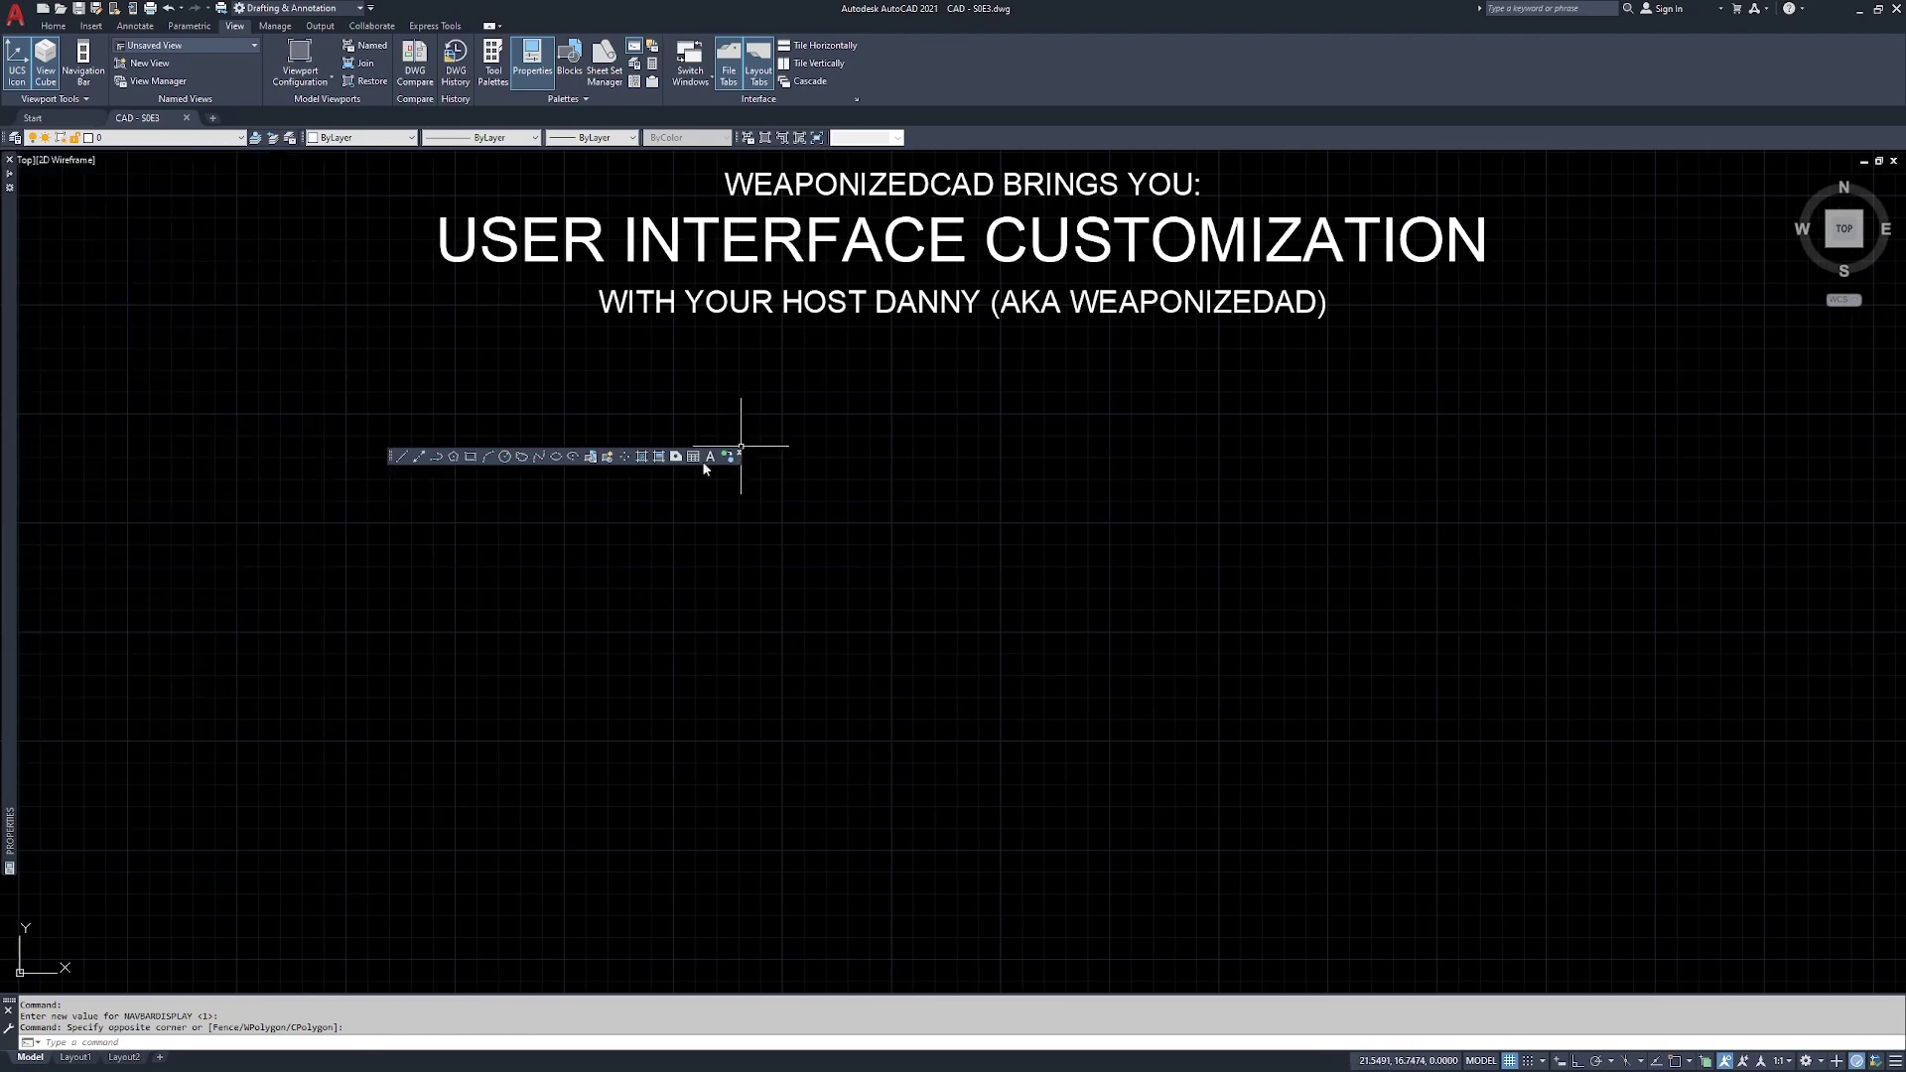
{"action": "left_click", "coordinate": [53, 26]}
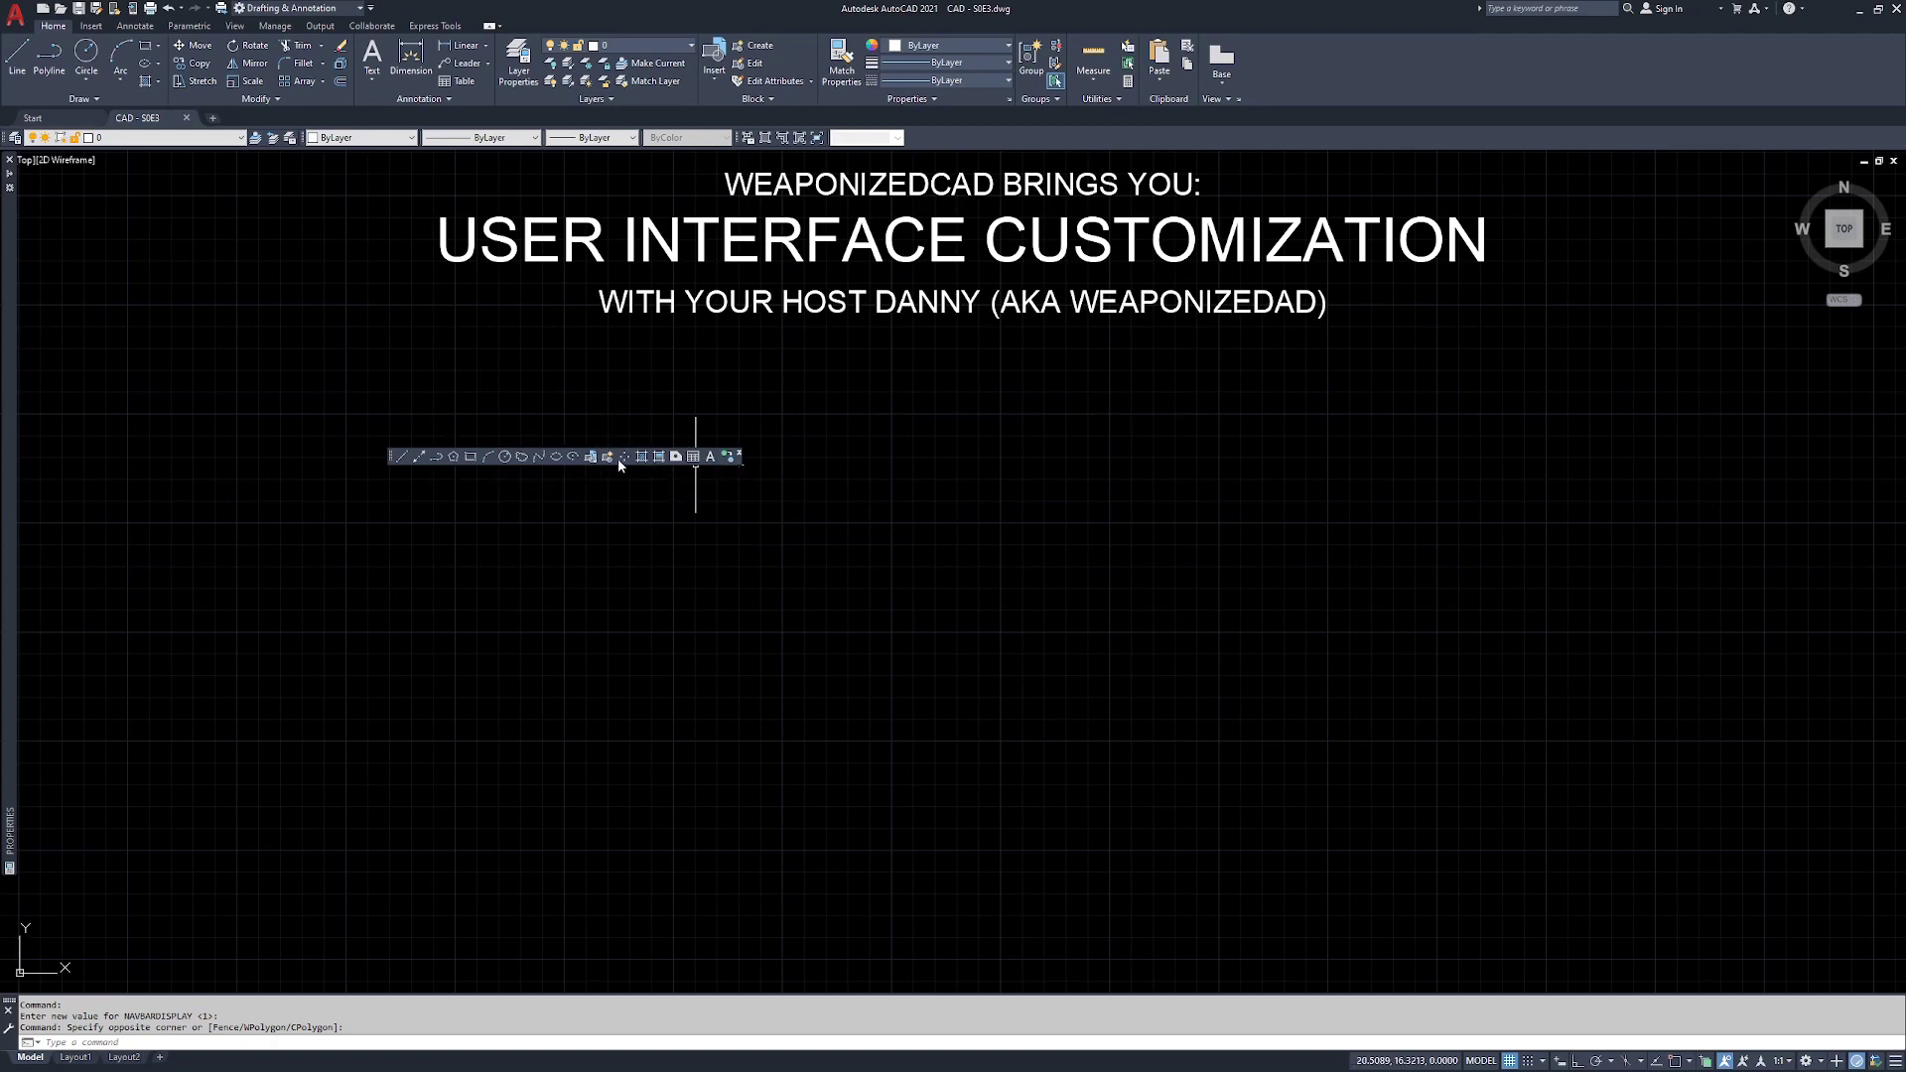
{"action": "left_click", "coordinate": [738, 454]}
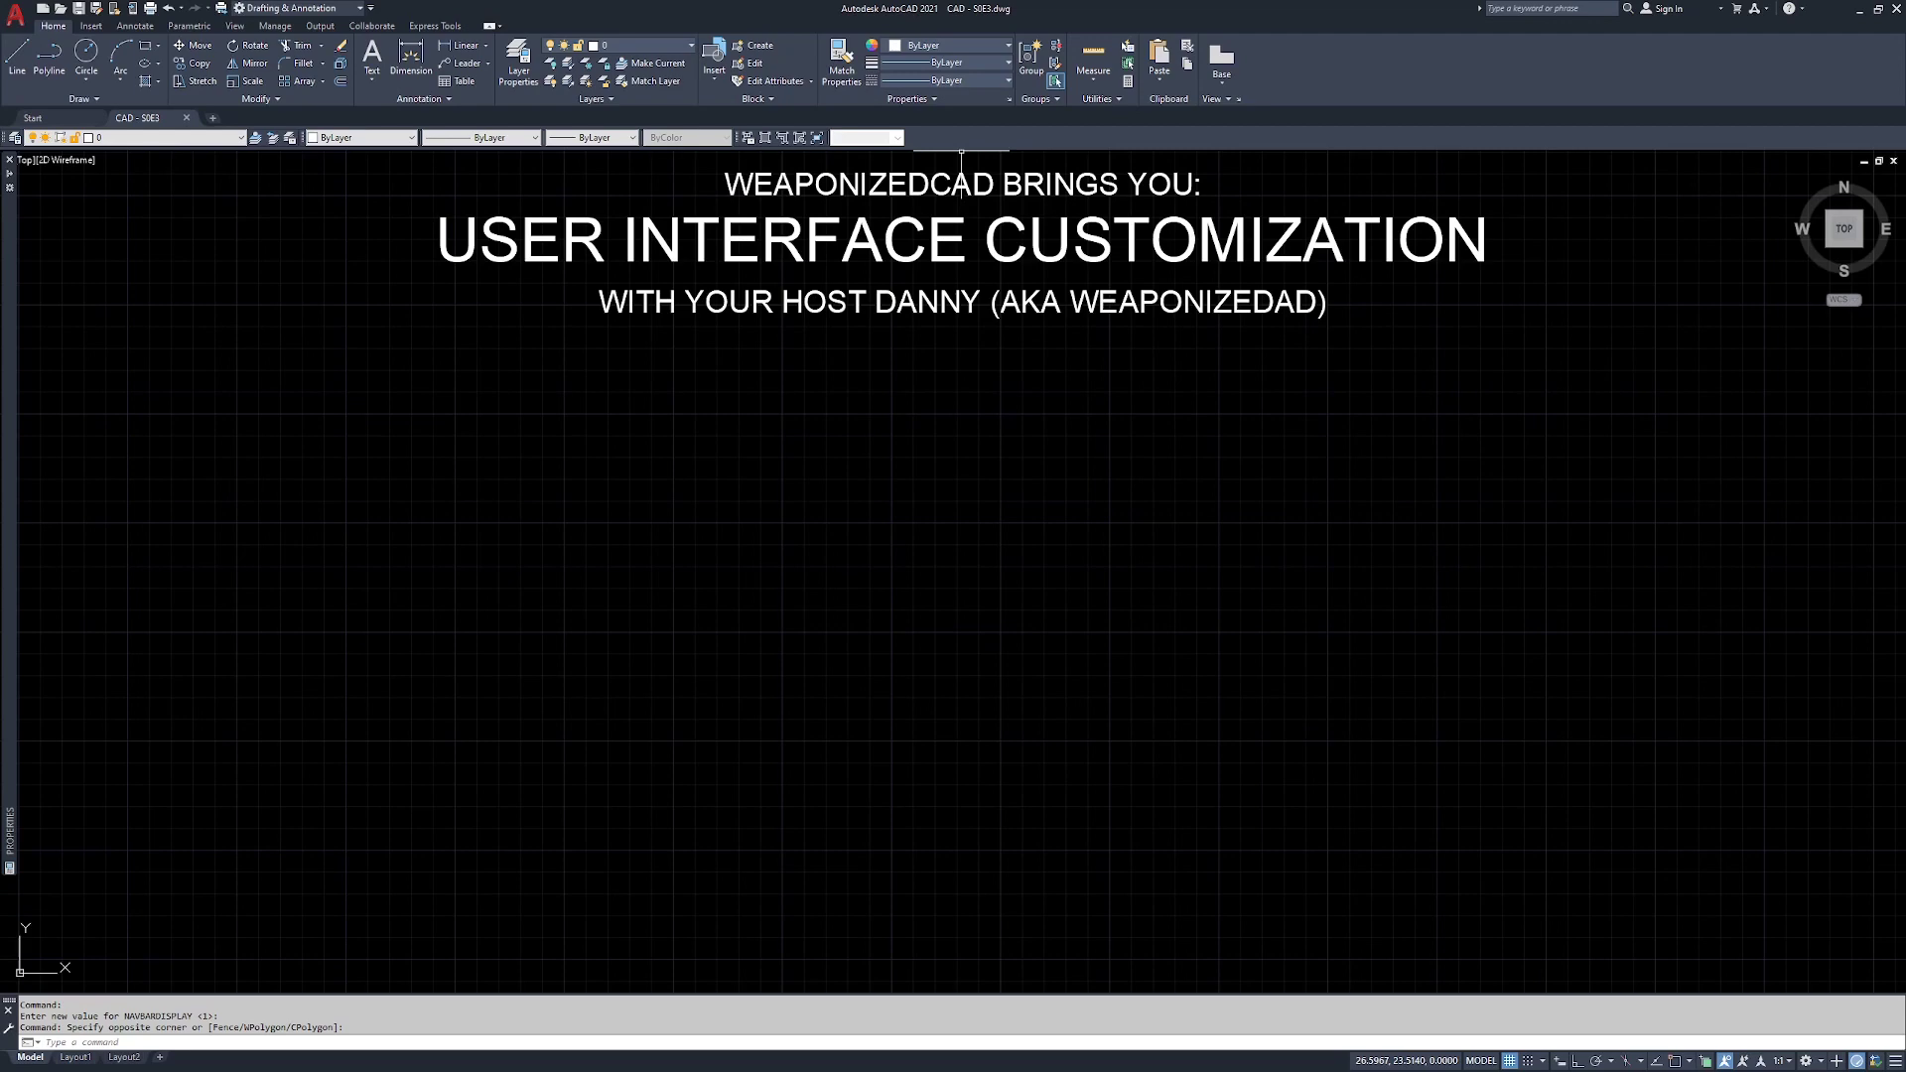
{"action": "type", "text": "cui"}
{"action": "key", "text": "Return"}
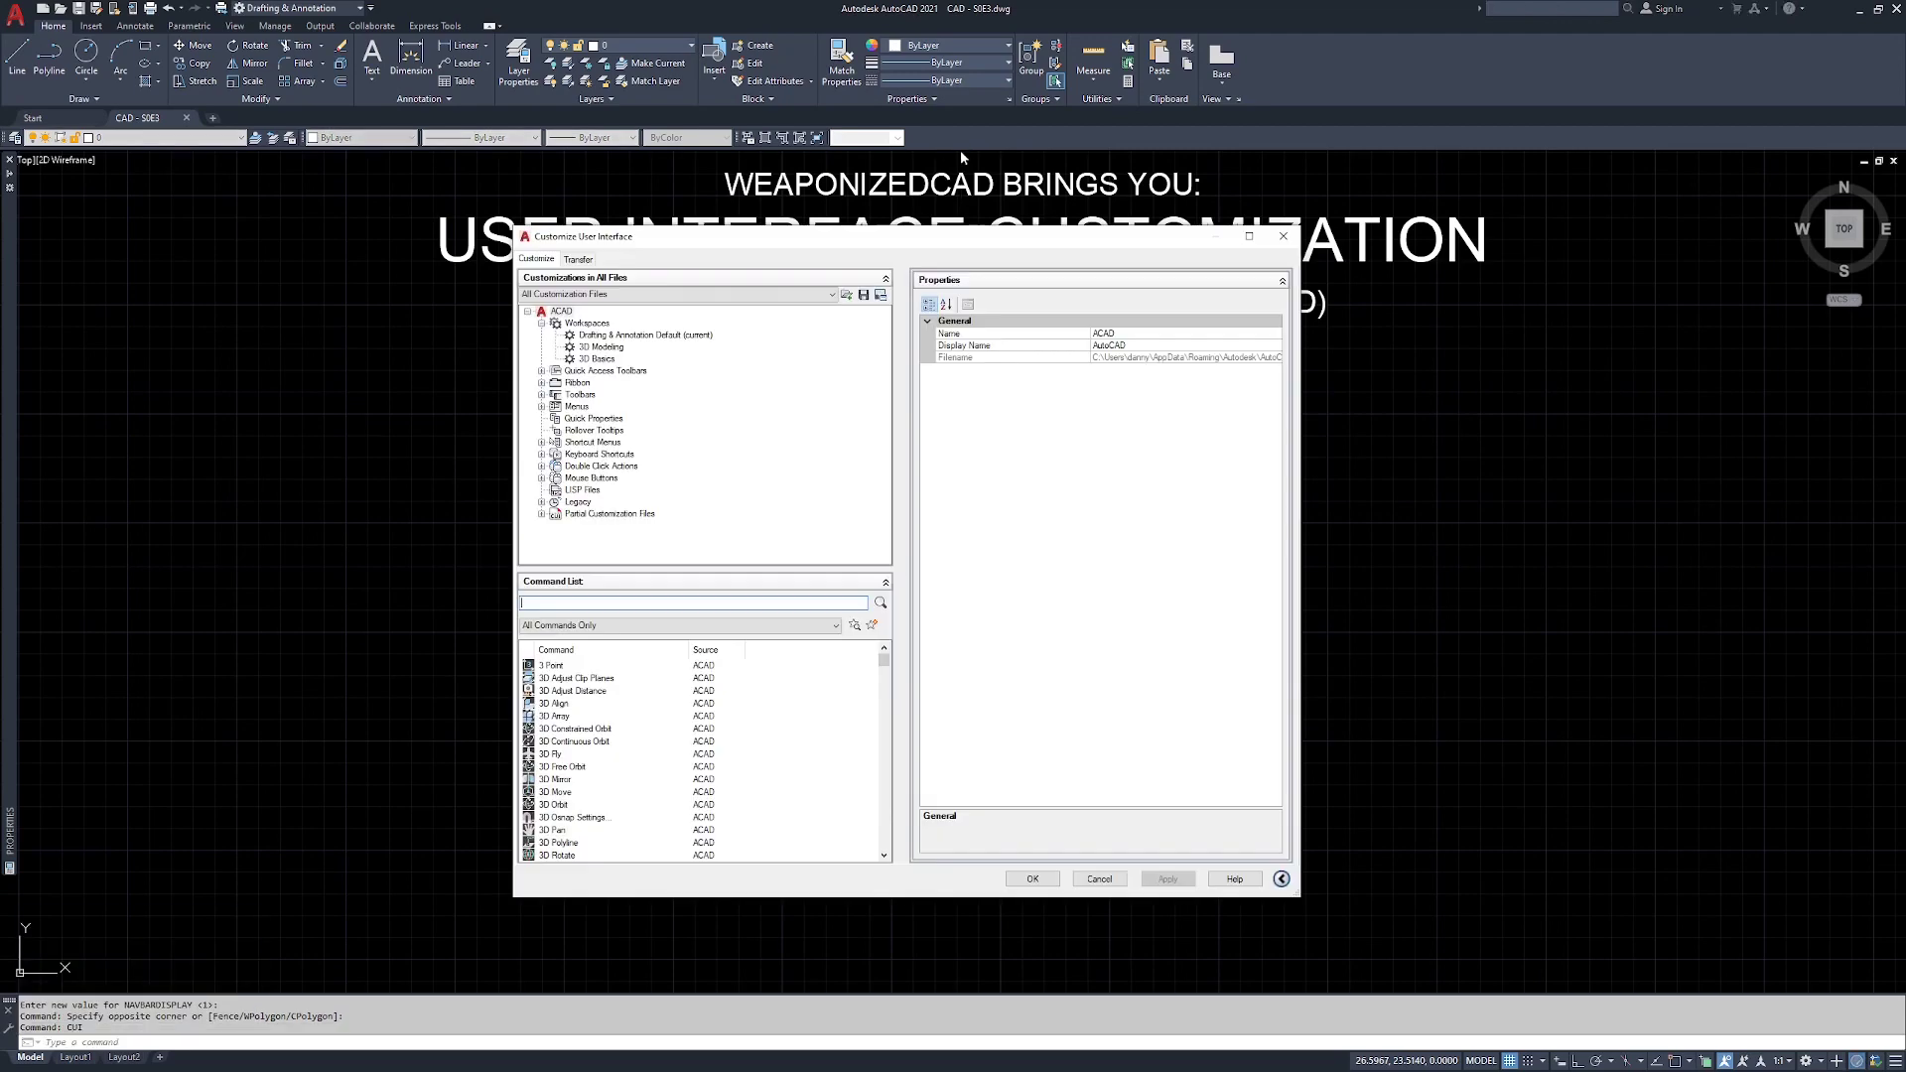
{"action": "left_click", "coordinate": [653, 335]}
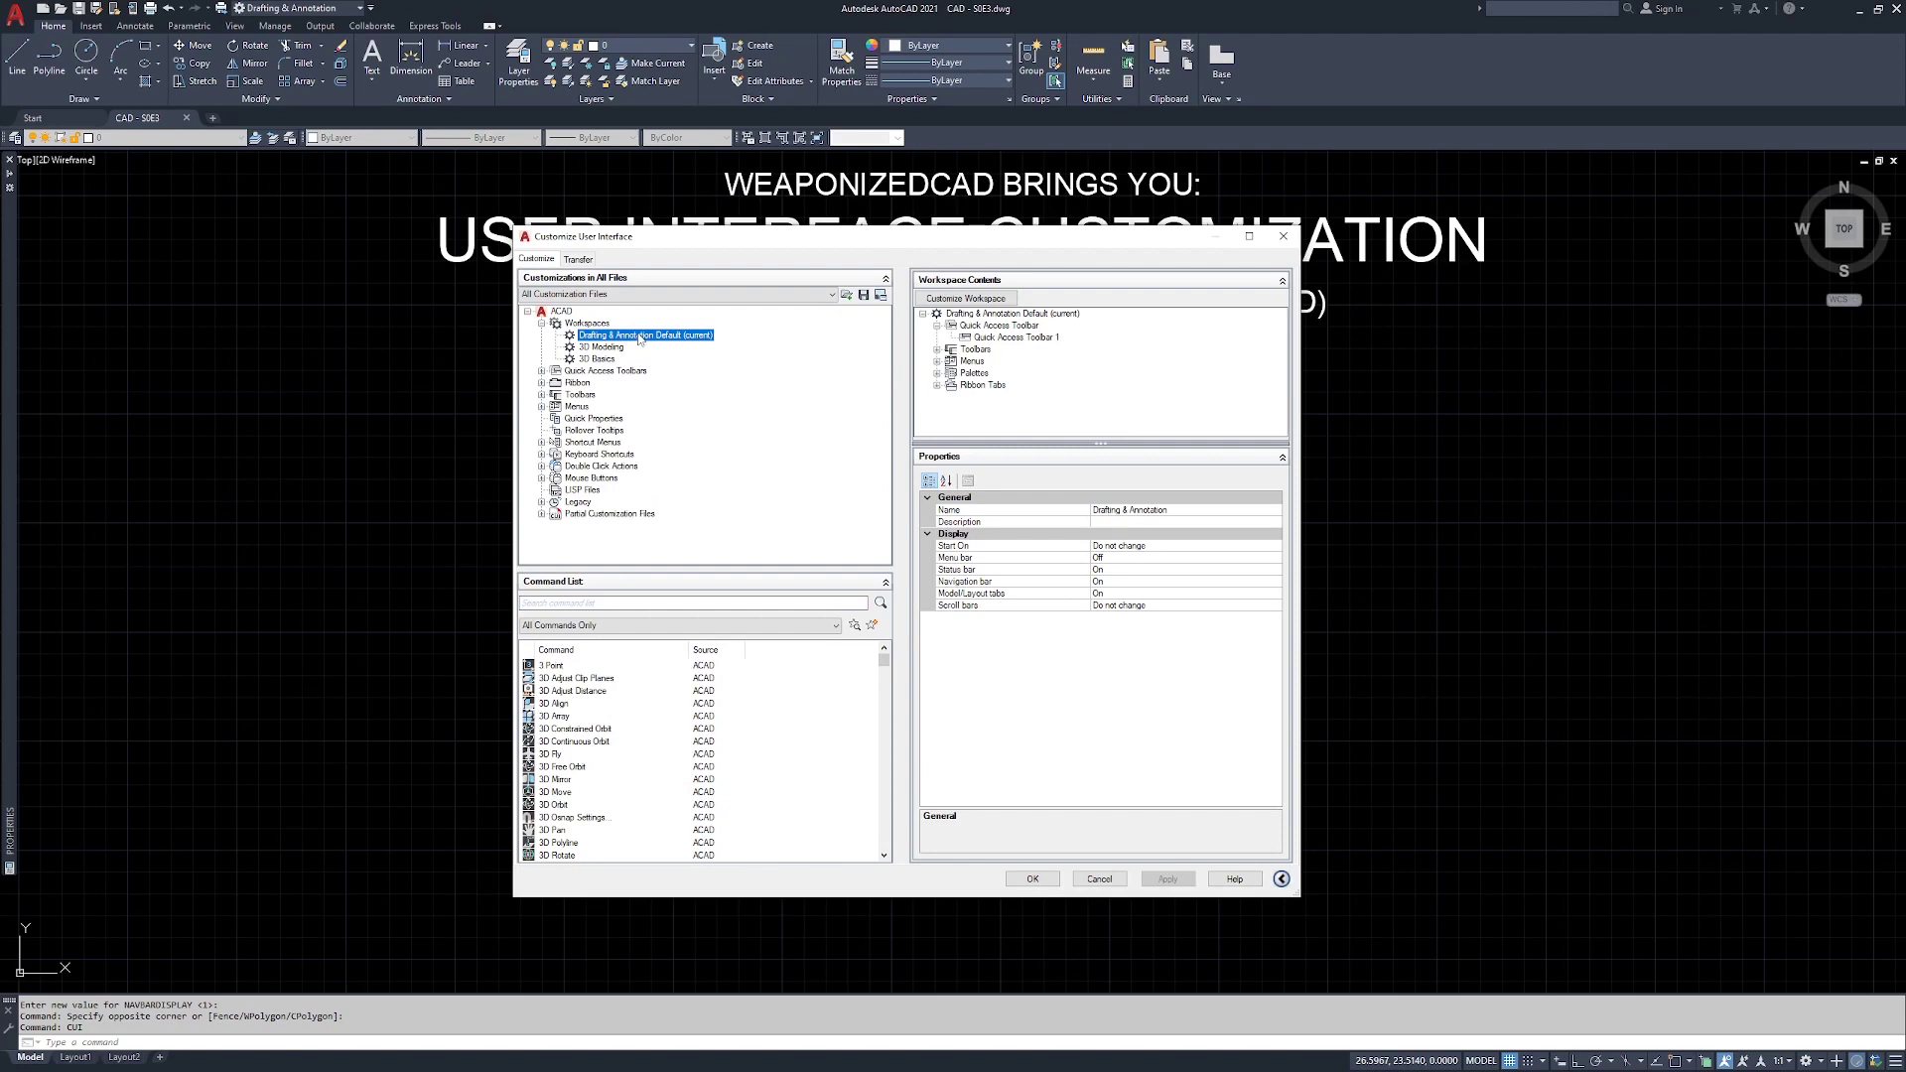
{"action": "left_click", "coordinate": [646, 335]}
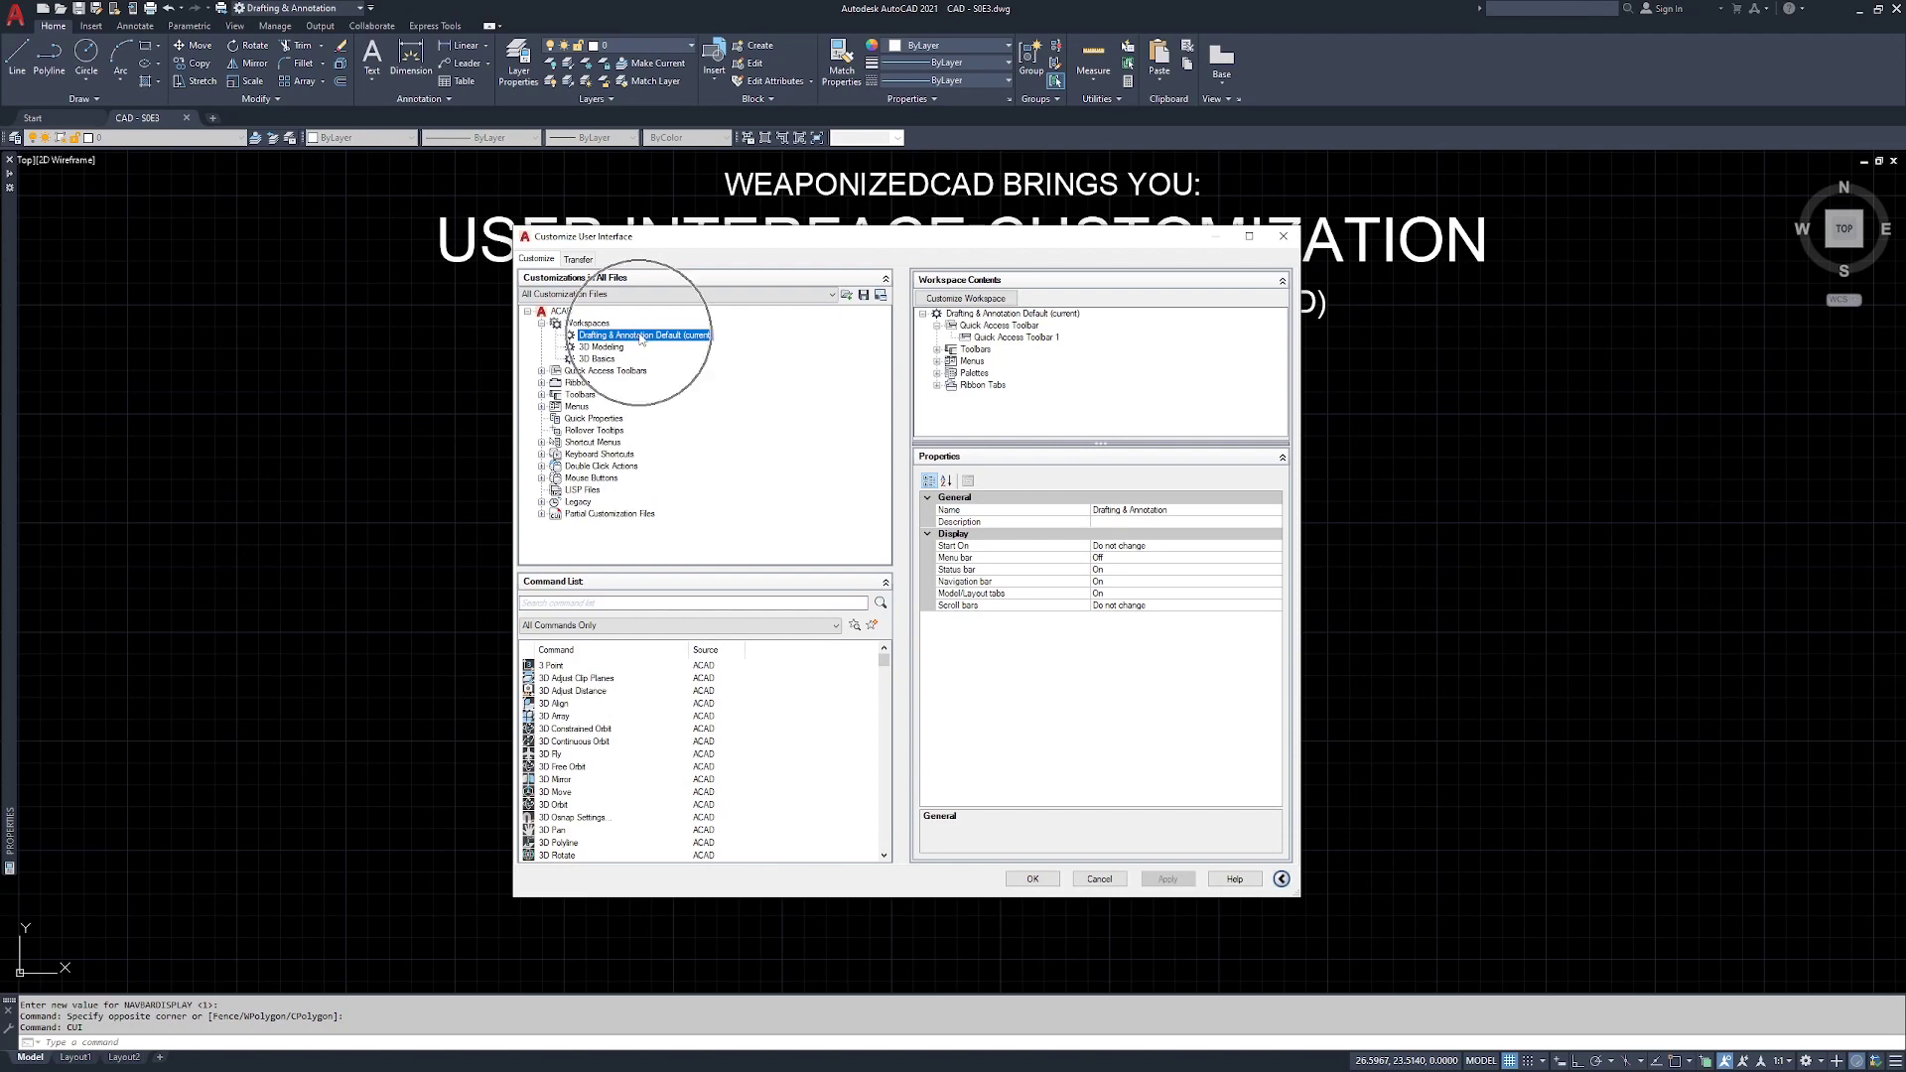
{"action": "left_click", "coordinate": [976, 299]}
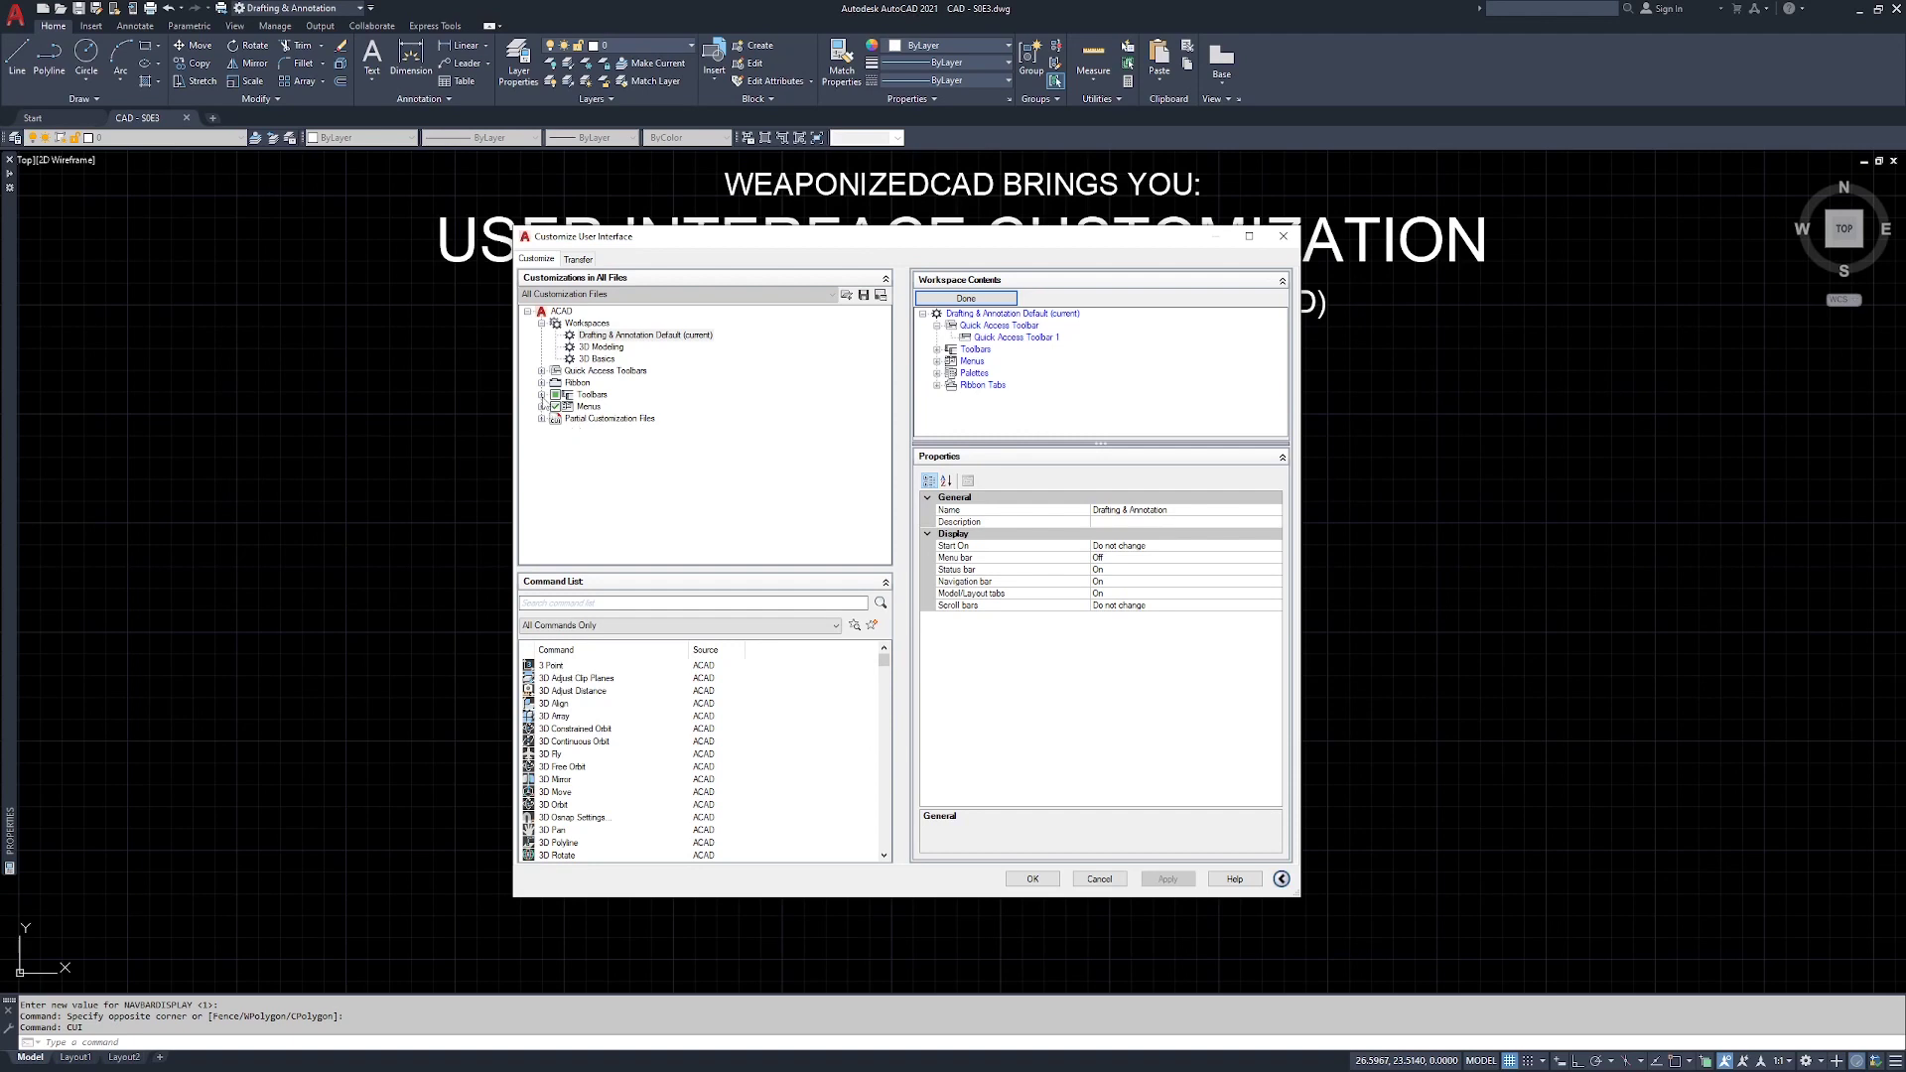
{"action": "left_click", "coordinate": [542, 395]}
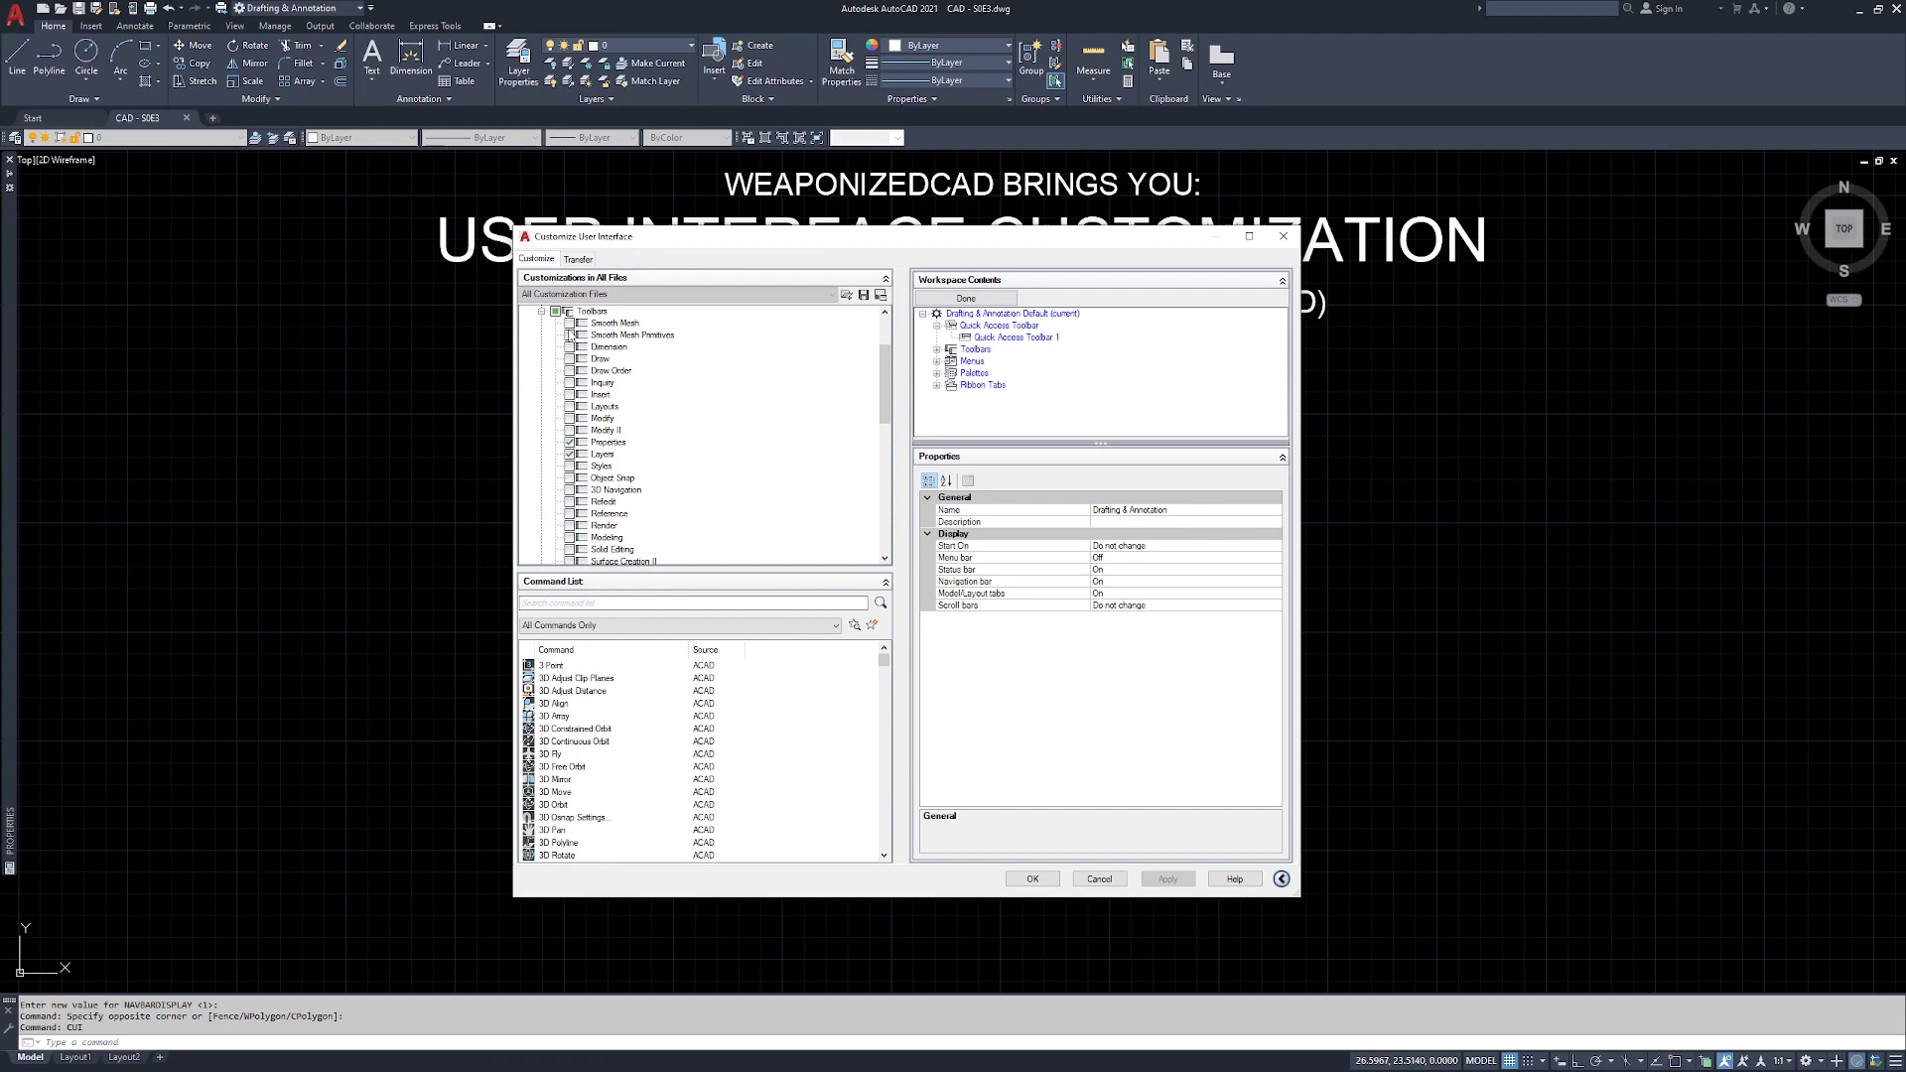
{"action": "left_click", "coordinate": [570, 323]}
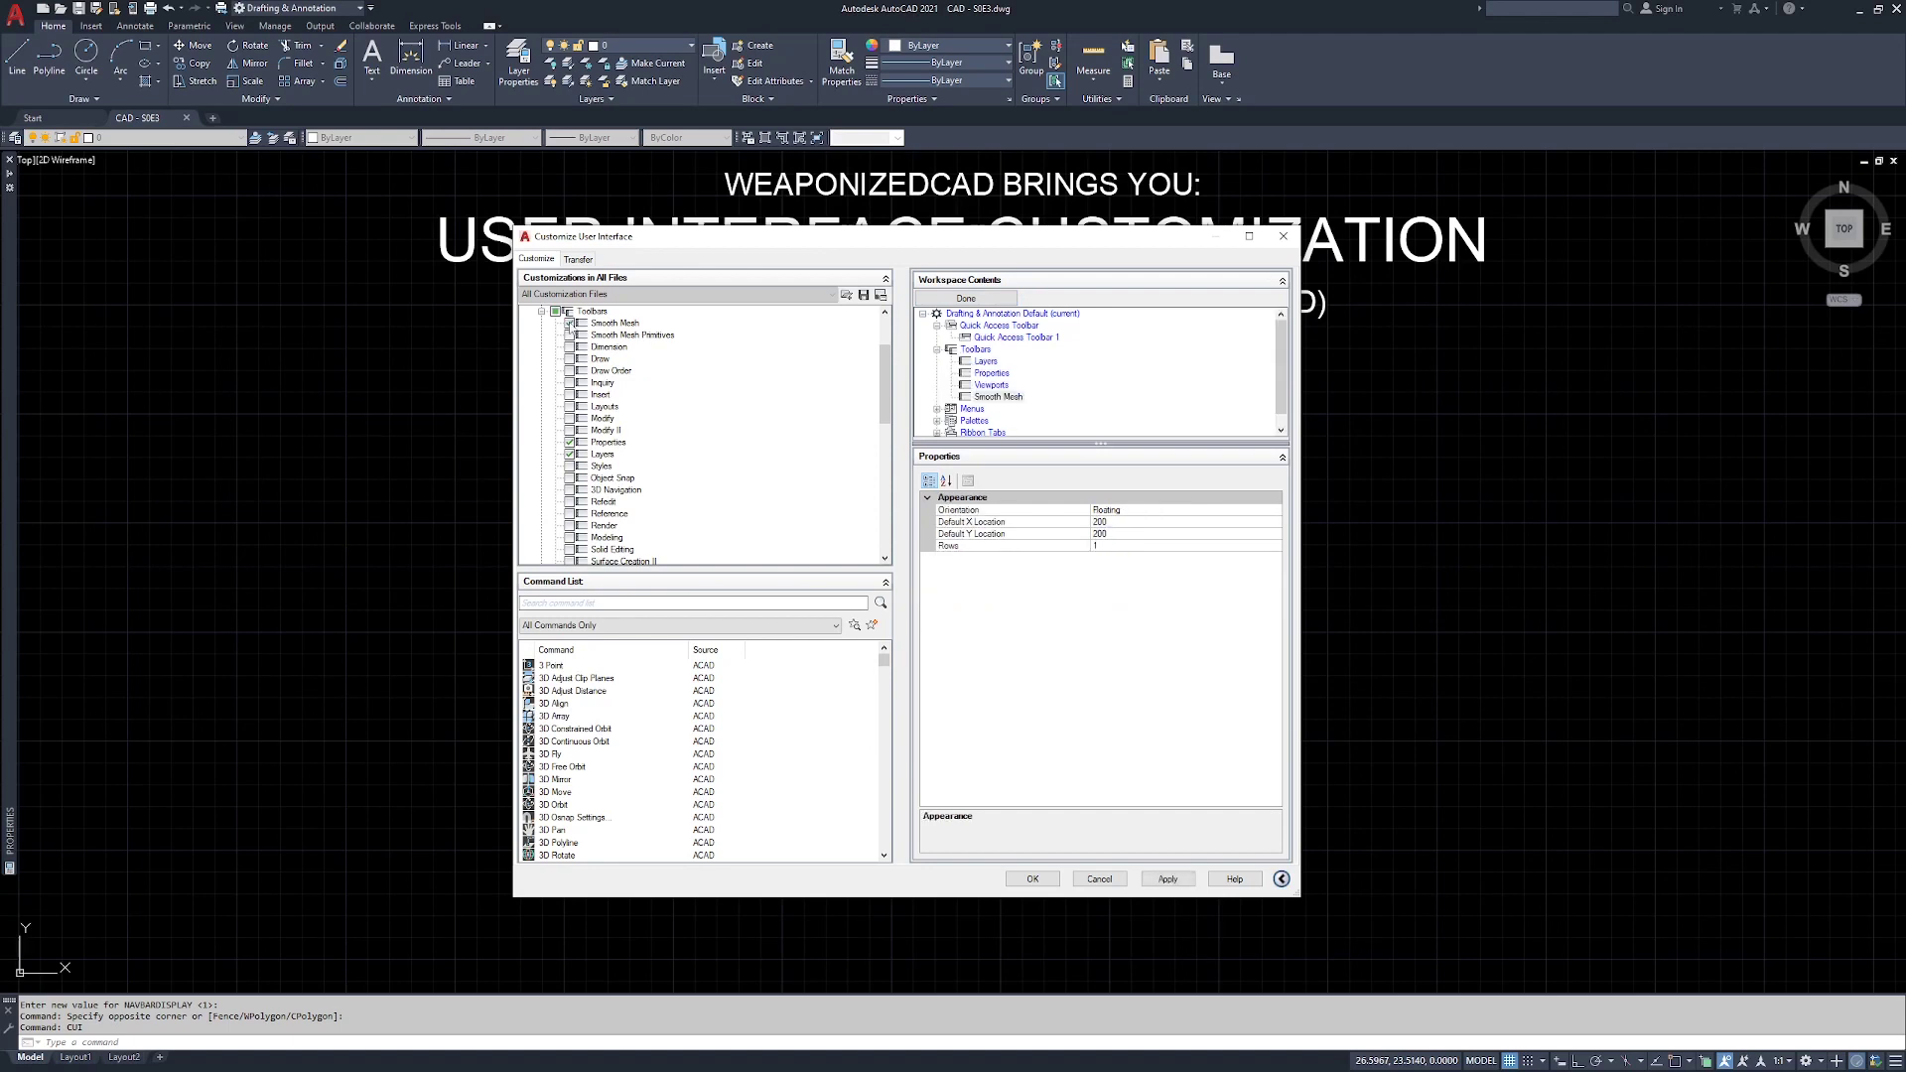
{"action": "left_click", "coordinate": [1168, 879]}
{"action": "left_click", "coordinate": [974, 294]}
{"action": "left_click", "coordinate": [970, 296]}
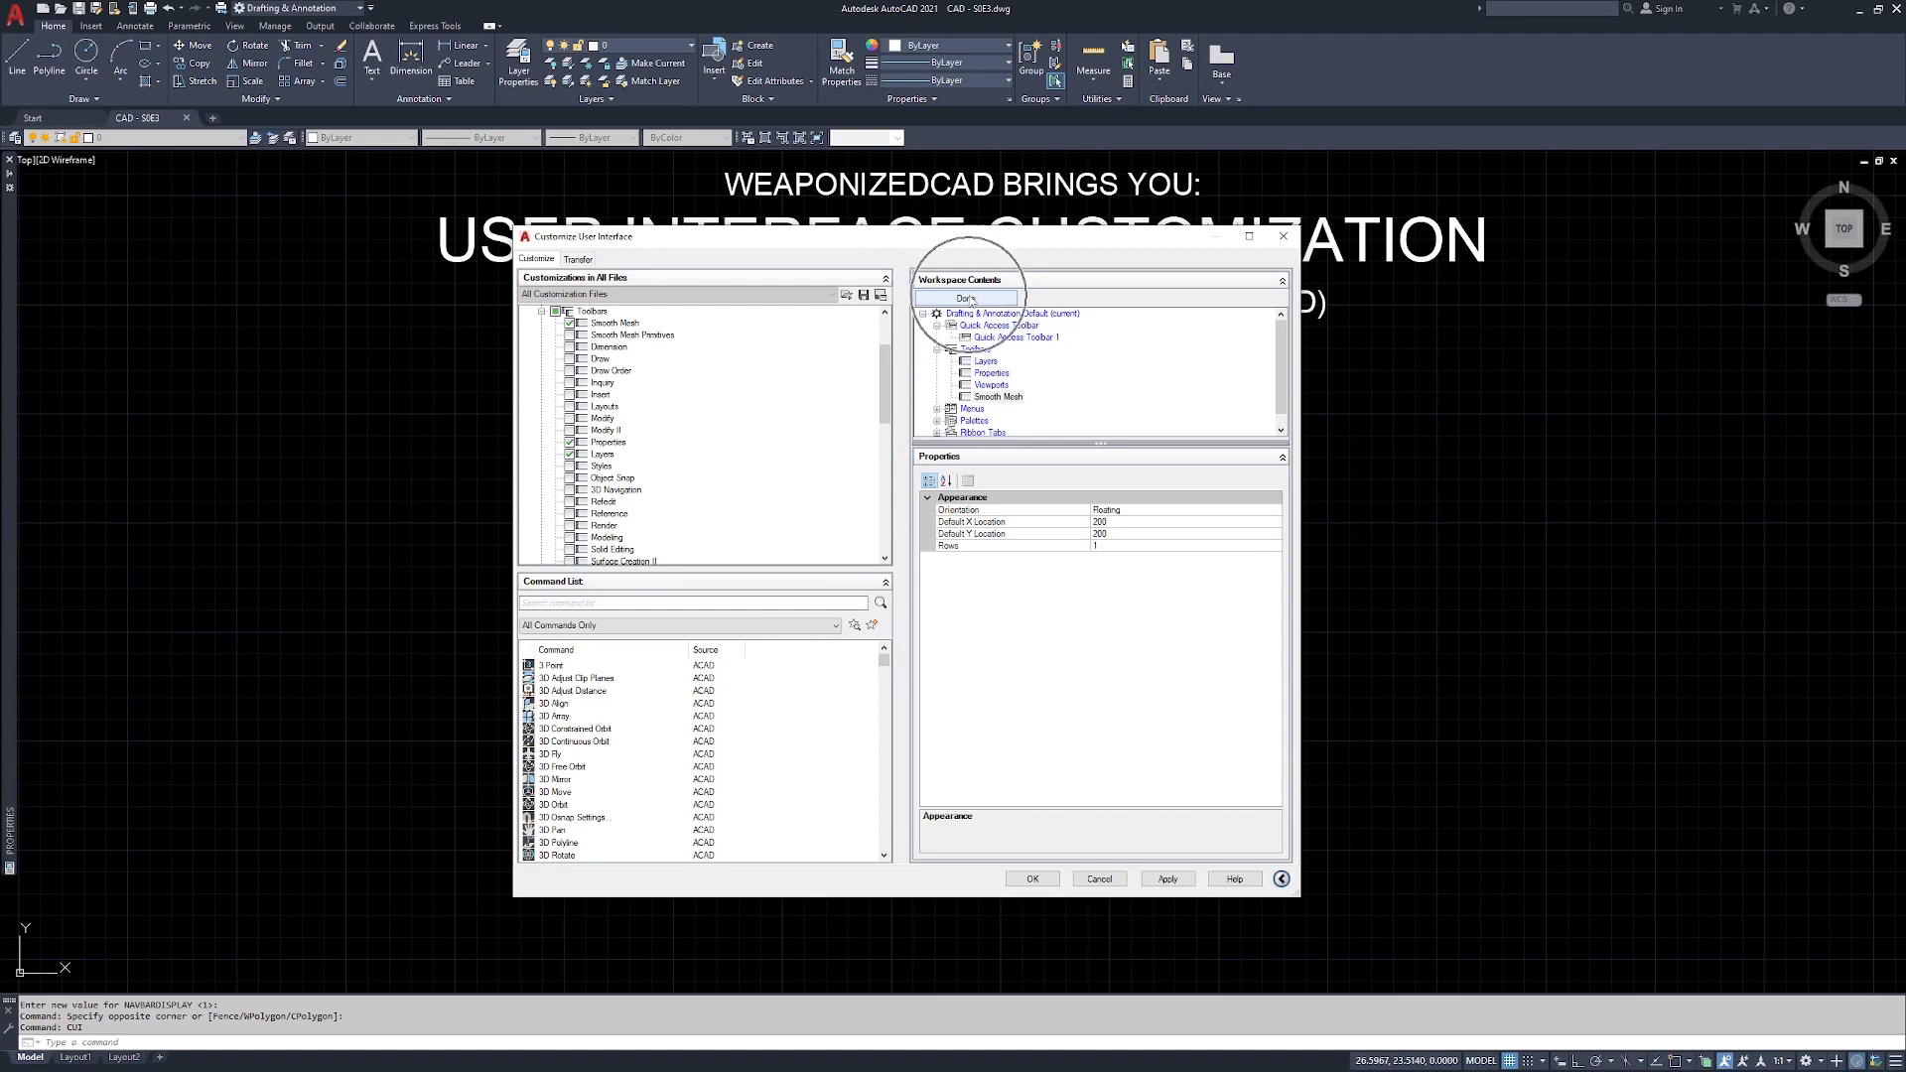
{"action": "left_click", "coordinate": [1166, 879]}
{"action": "left_click", "coordinate": [1034, 880]}
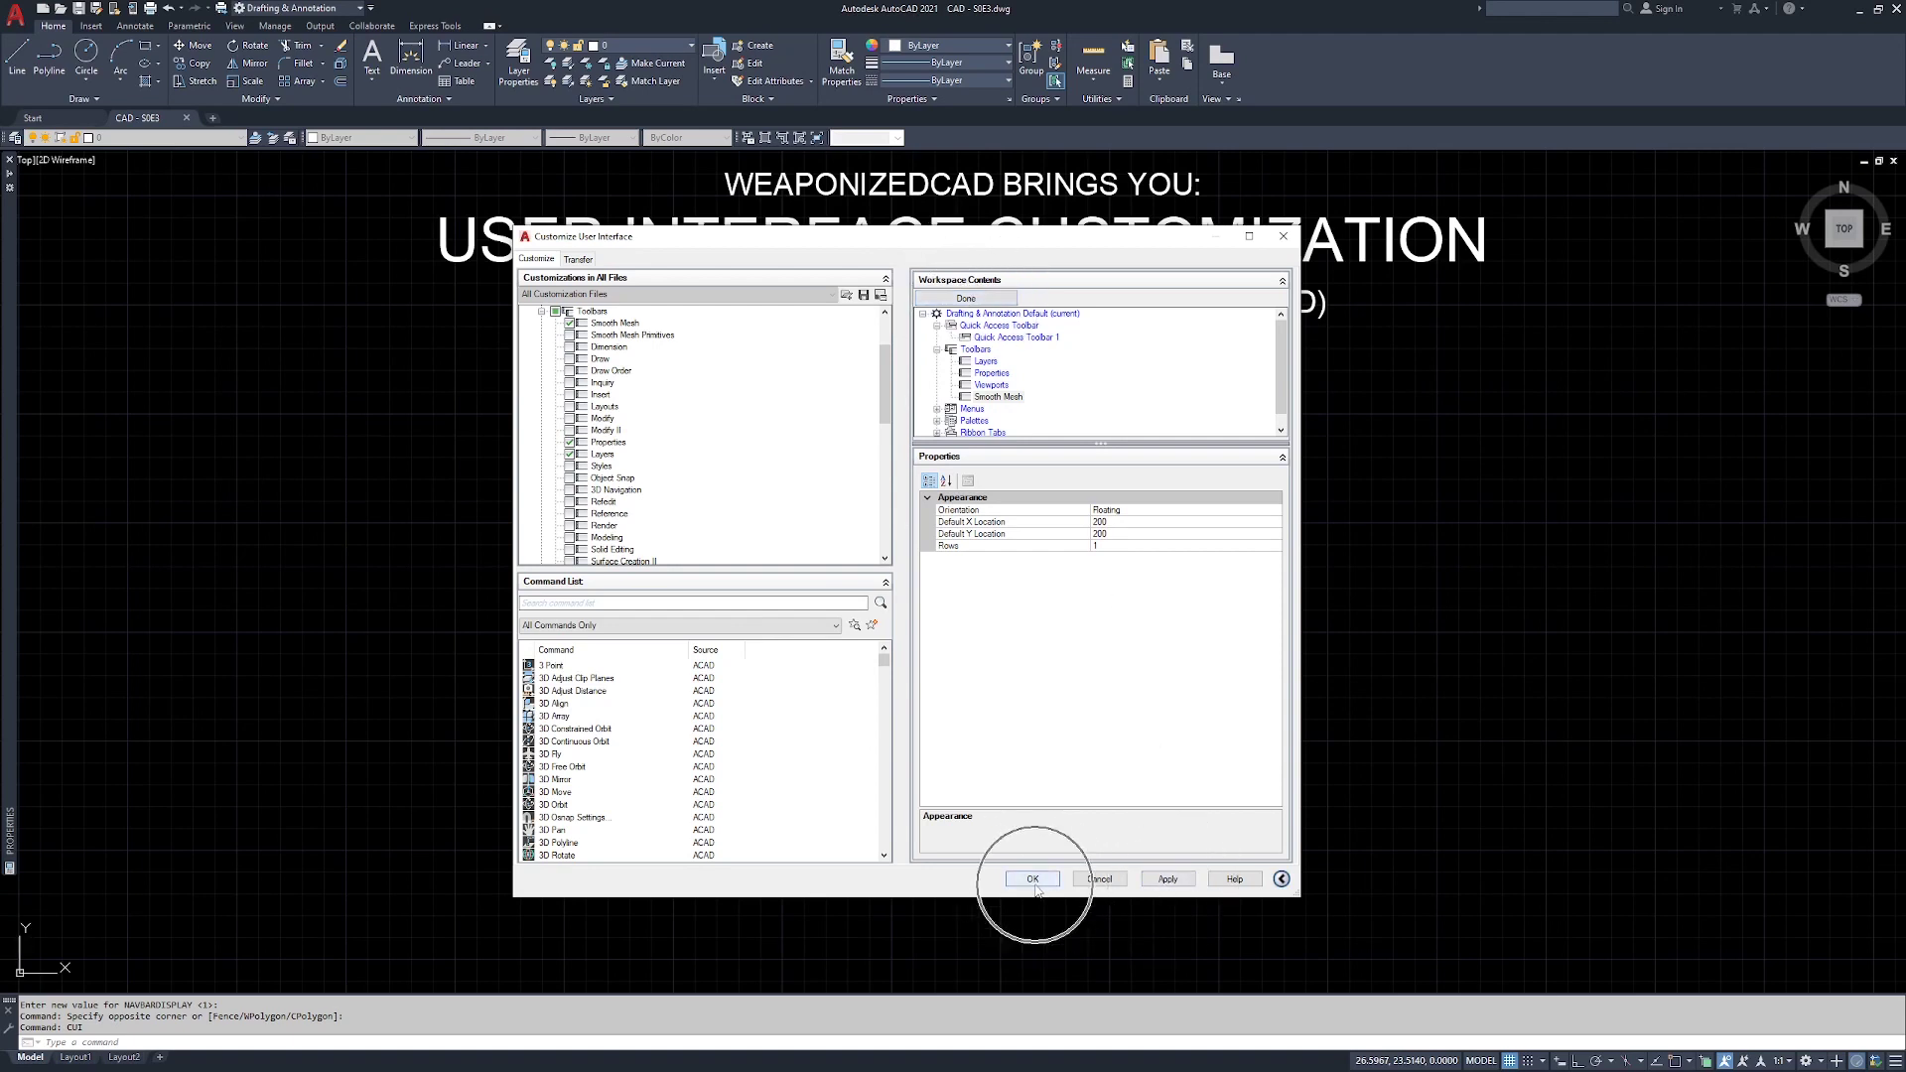
{"action": "left_click", "coordinate": [970, 300]}
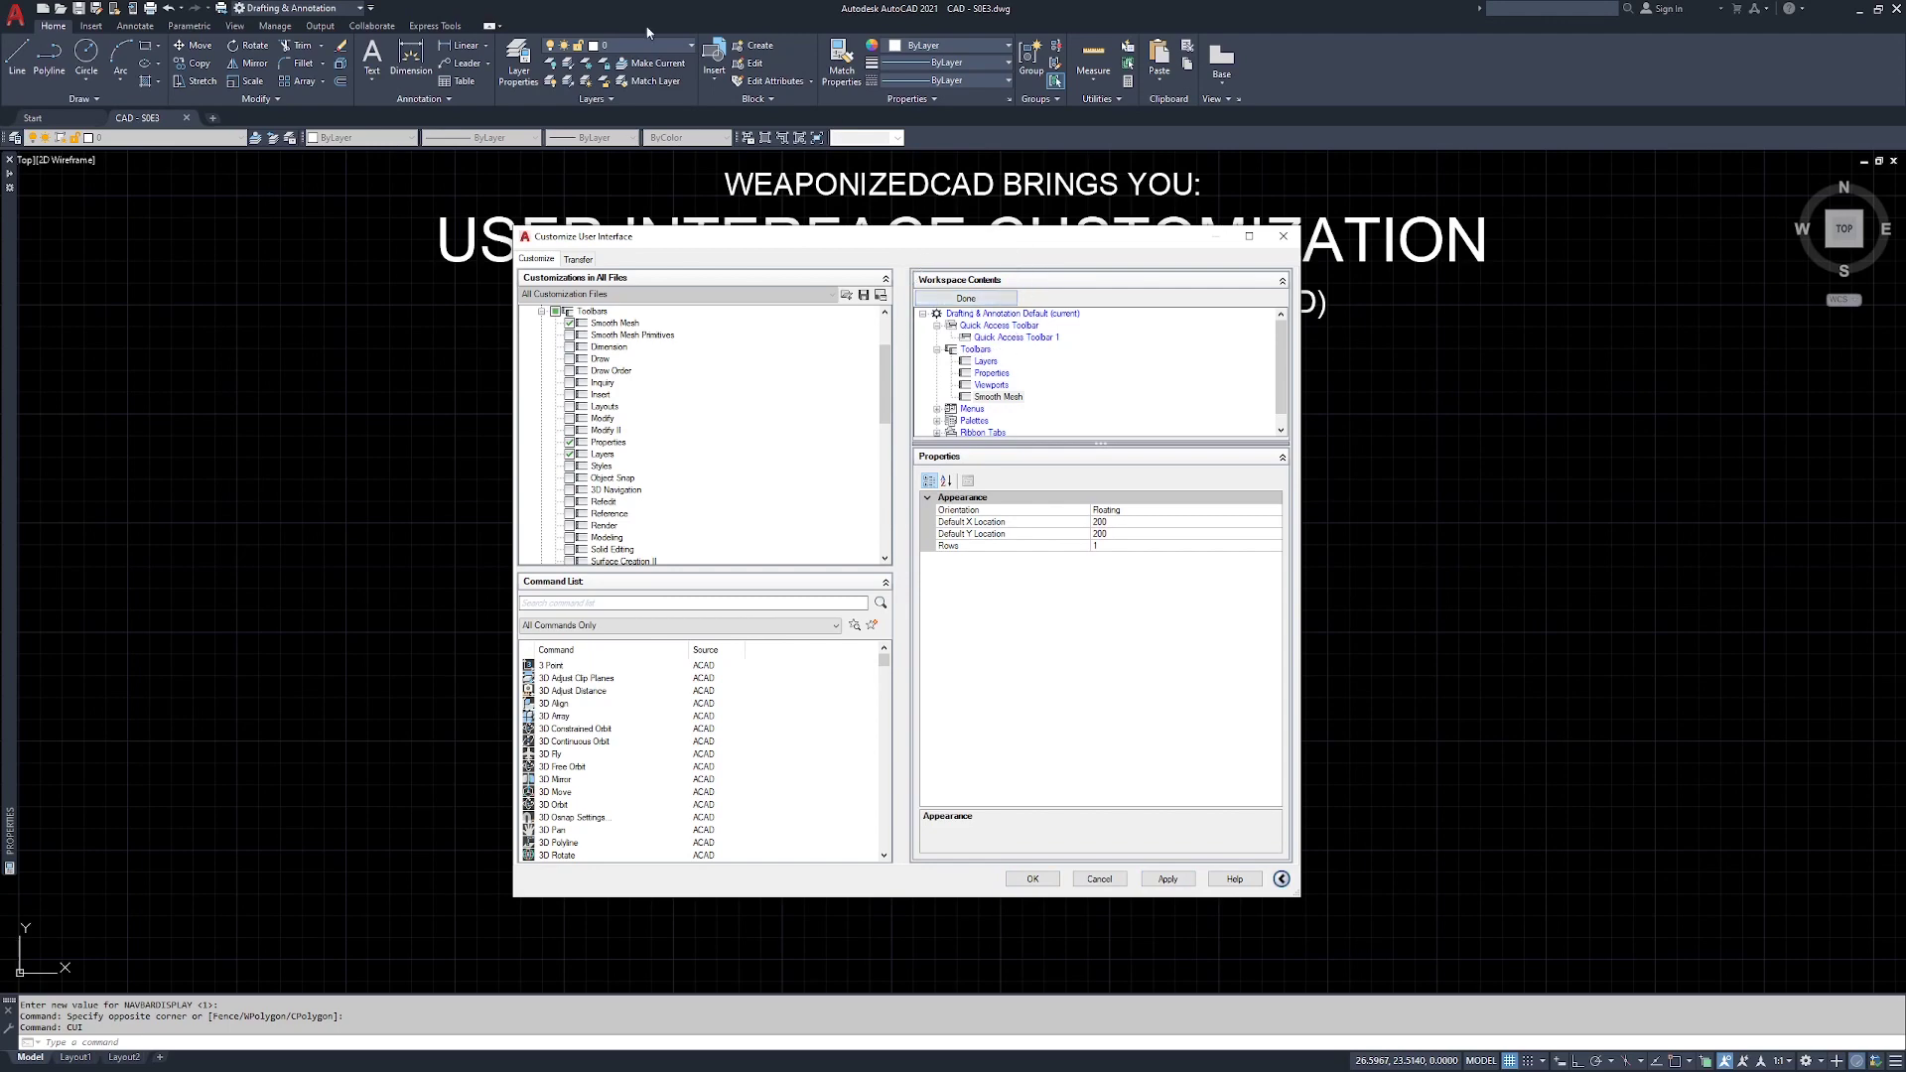
{"action": "left_click", "coordinate": [570, 323]}
{"action": "left_click", "coordinate": [1099, 880]}
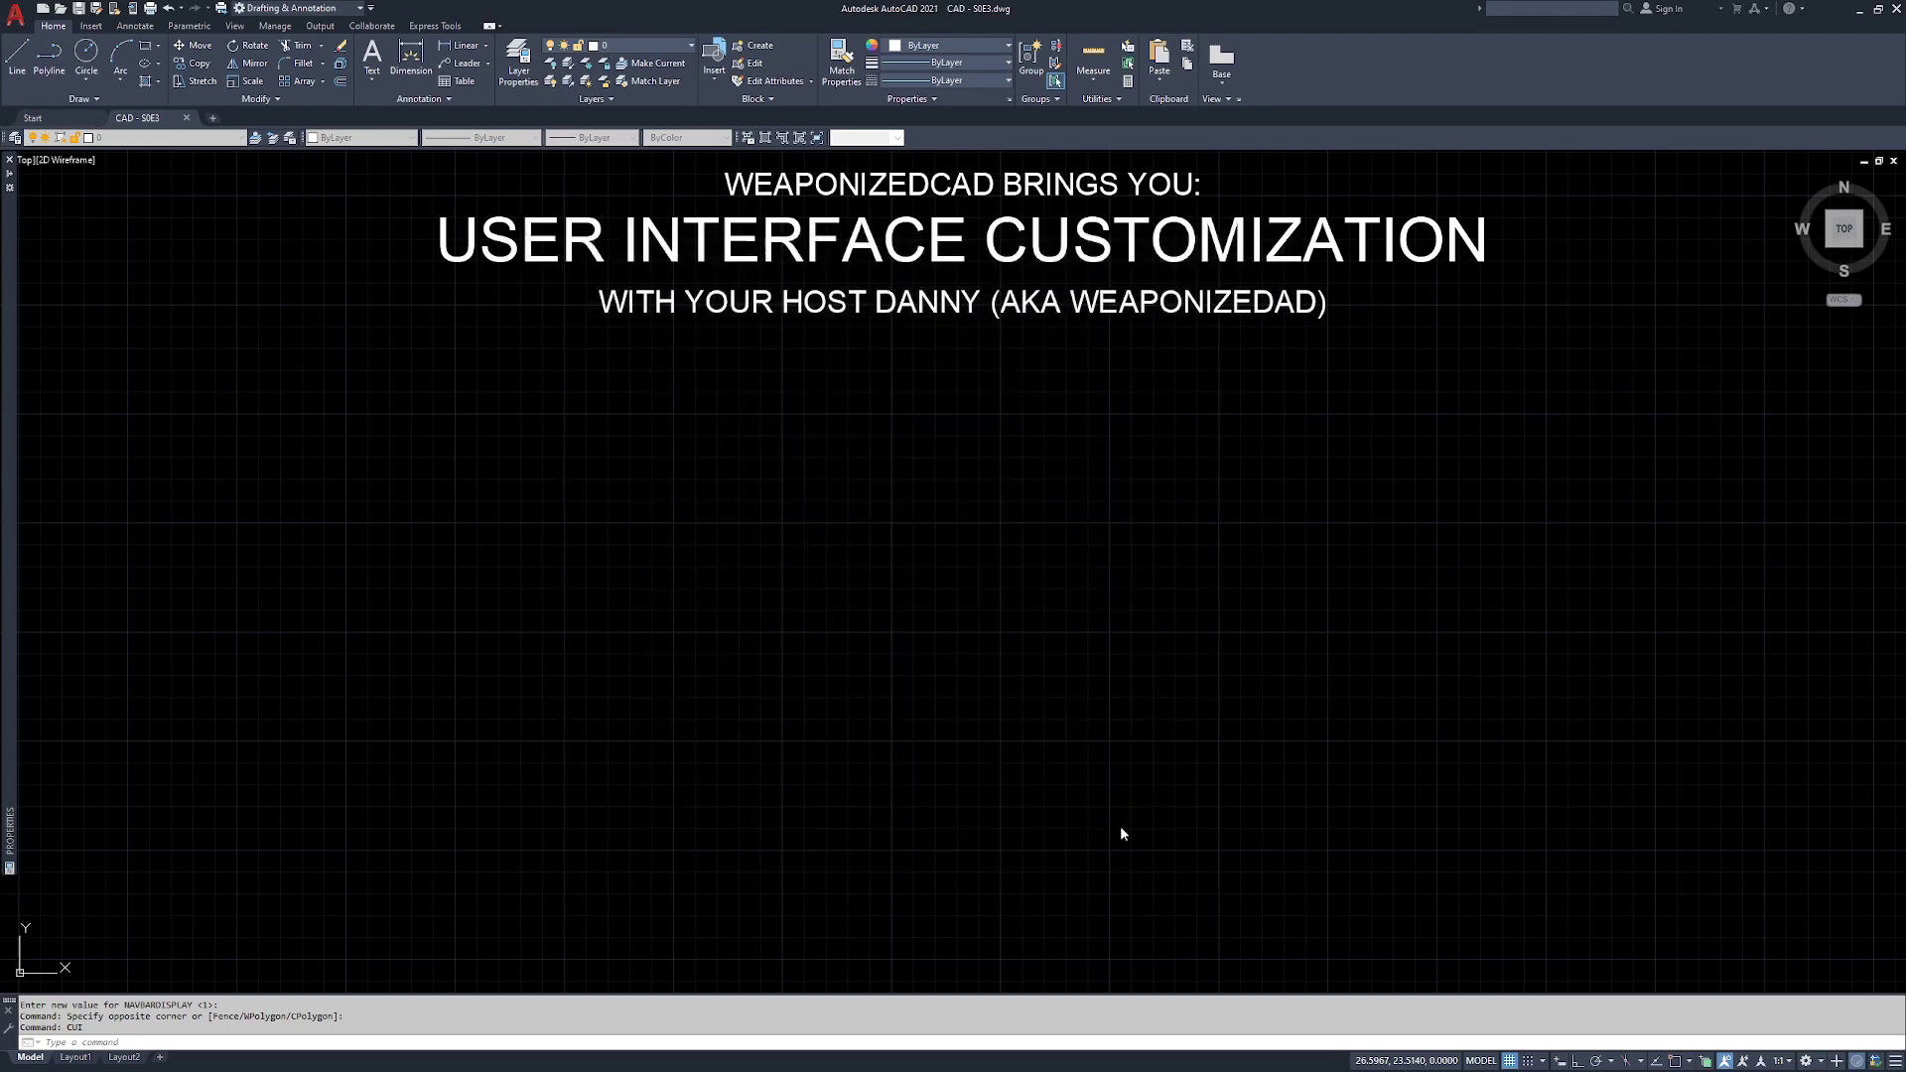
{"action": "left_click", "coordinate": [985, 407]}
{"action": "left_click", "coordinate": [834, 629]}
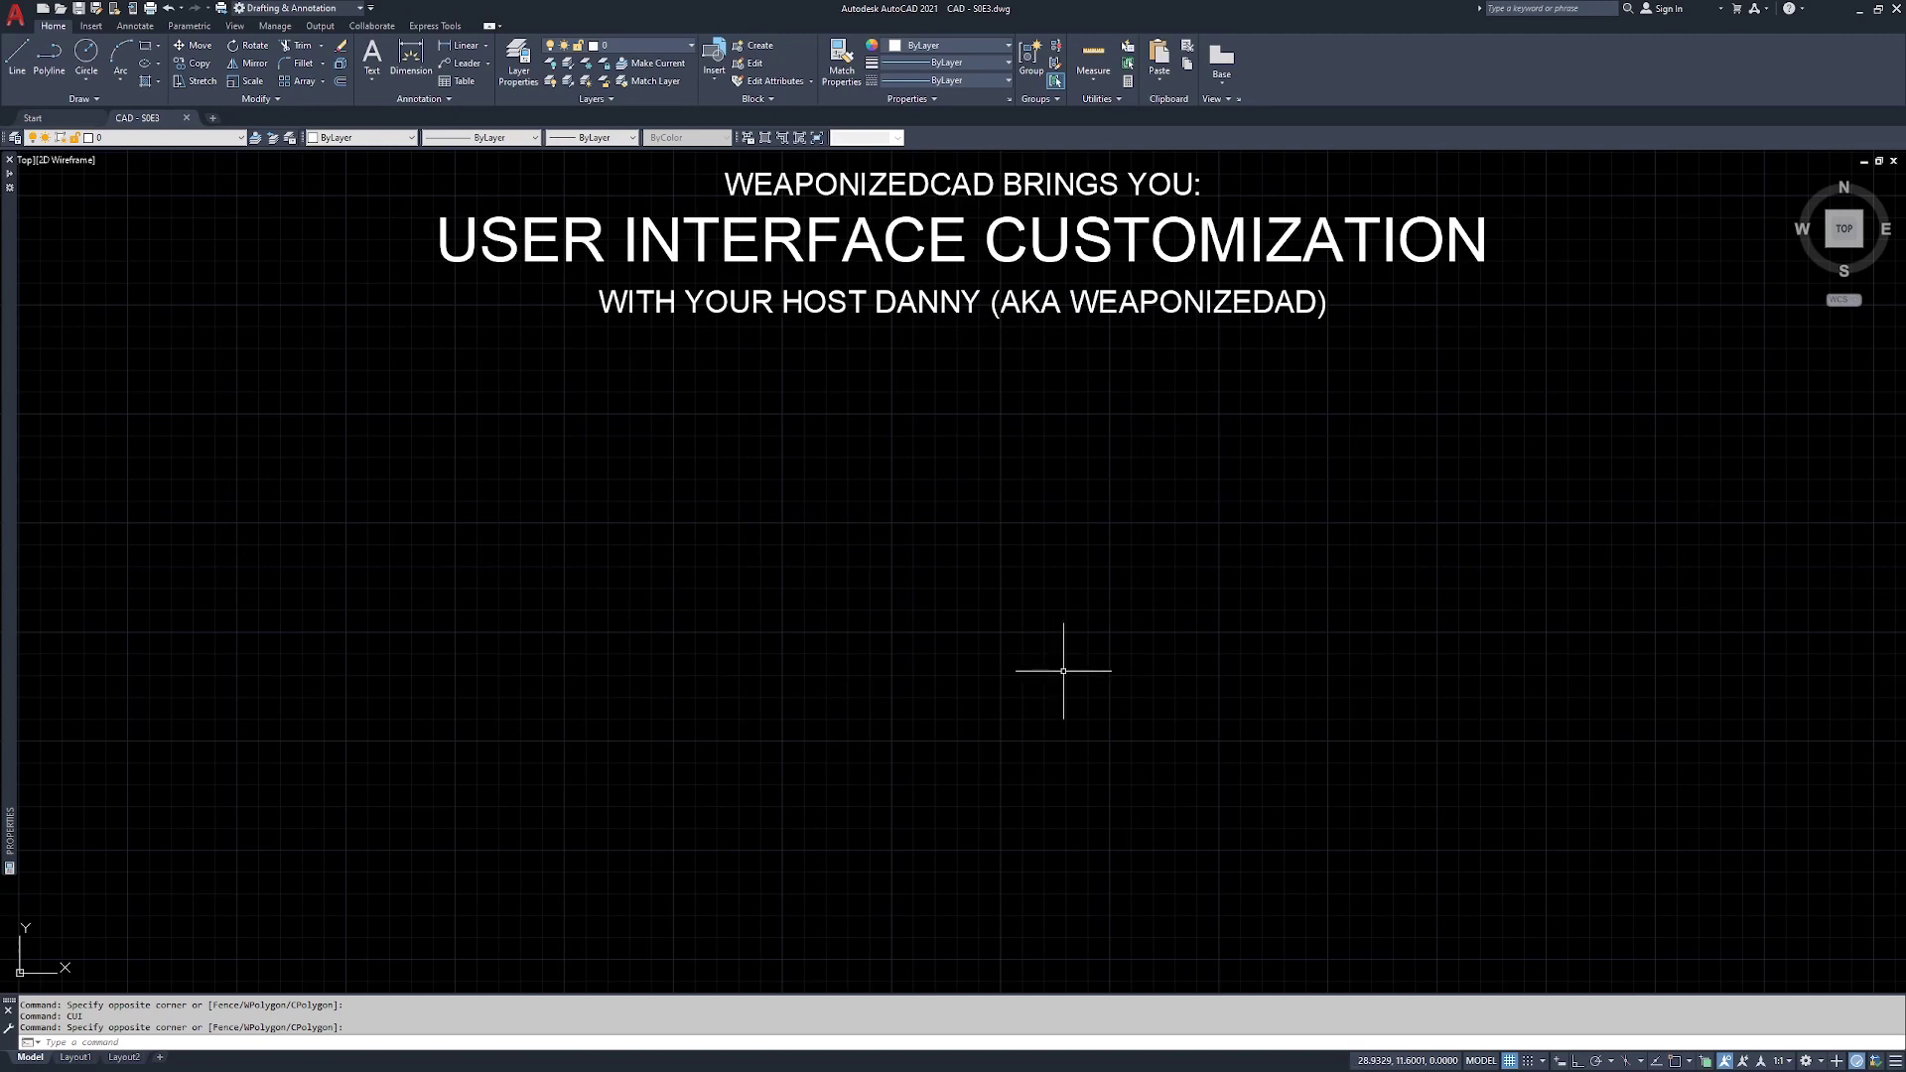